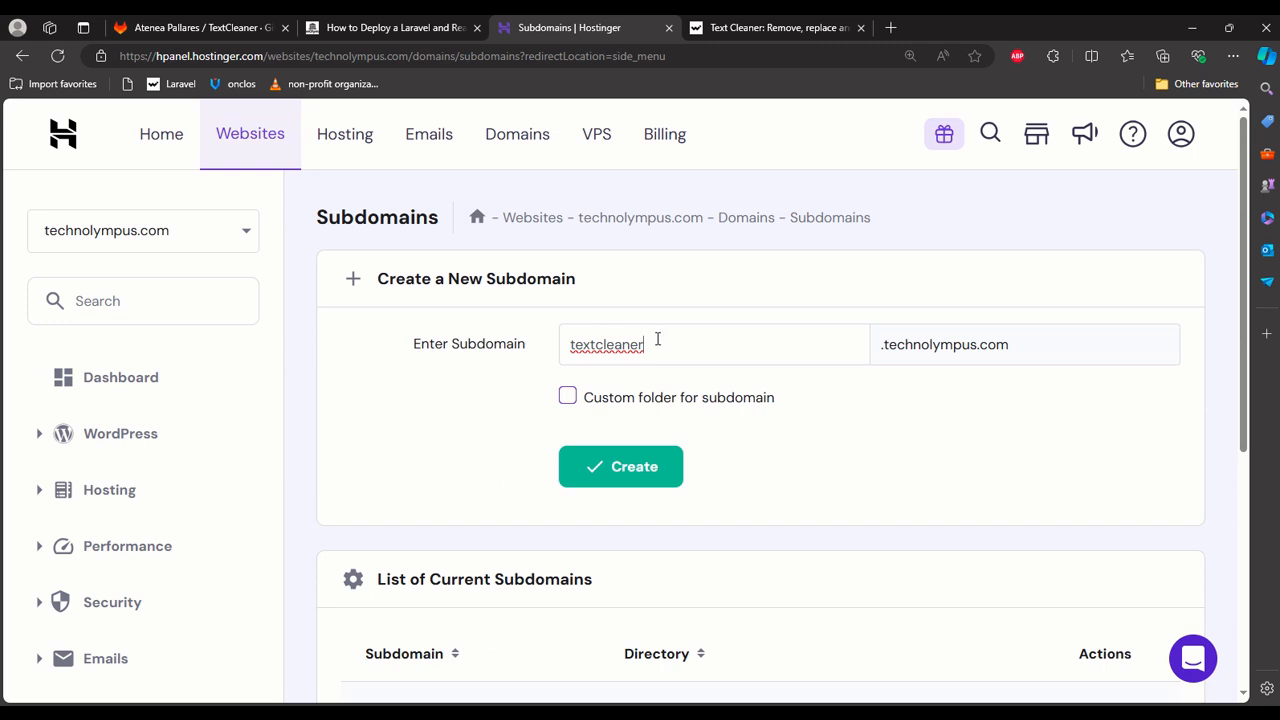
Create the subdomain textcleaner under technolympus.com and check it in the list of current subdomains.
click(655, 469)
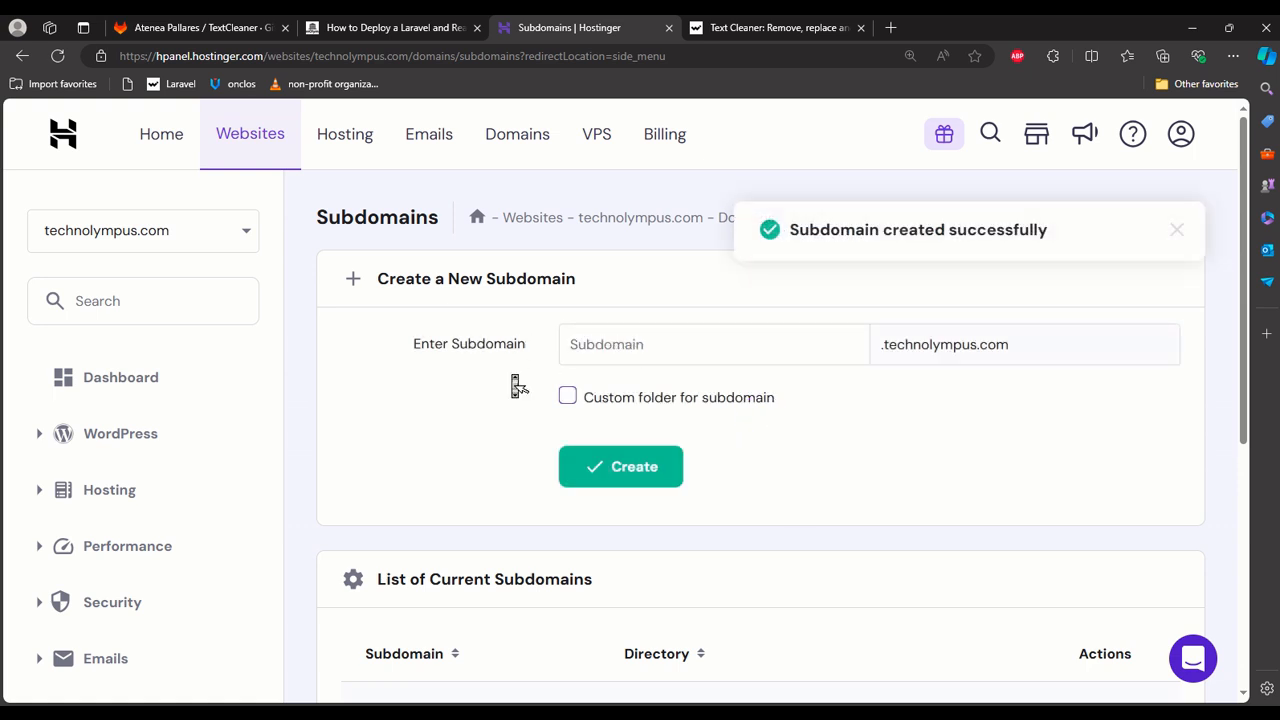
scroll(515, 384, down, 3)
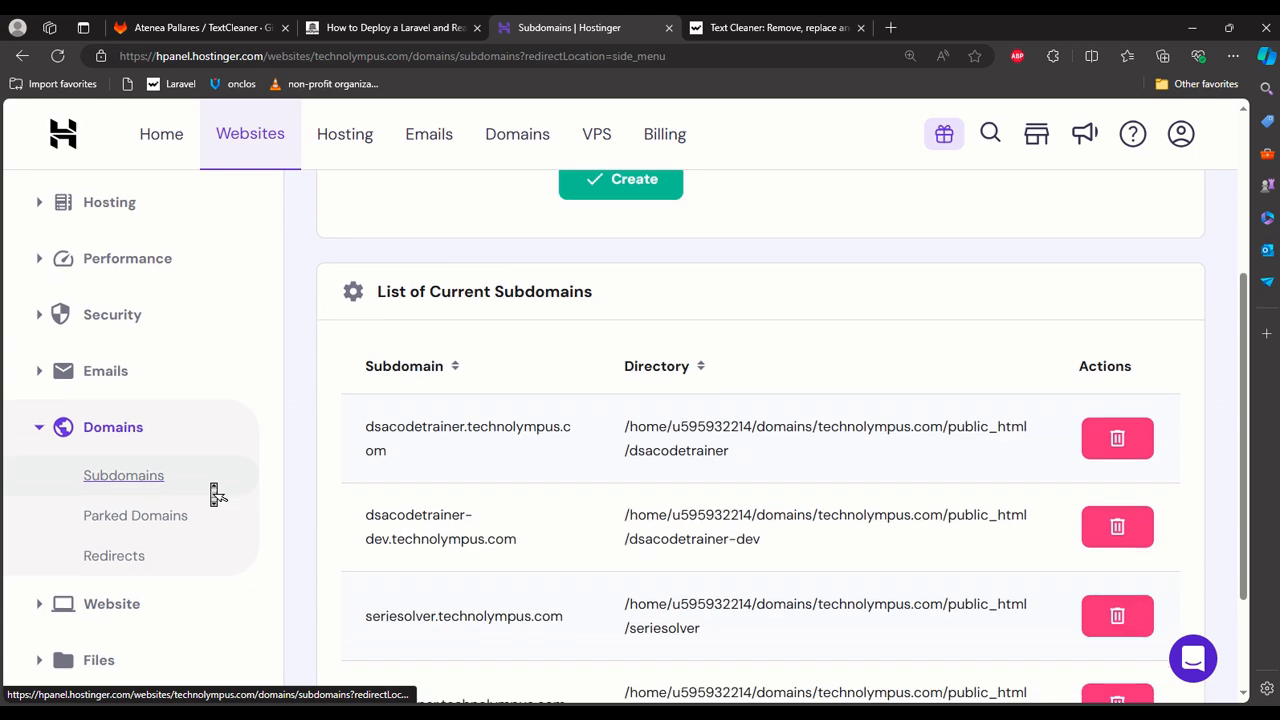
scroll(213, 488, down, 2)
Open the SSH Access page in the site's advanced settings and copy the SSH login command.
click(138, 619)
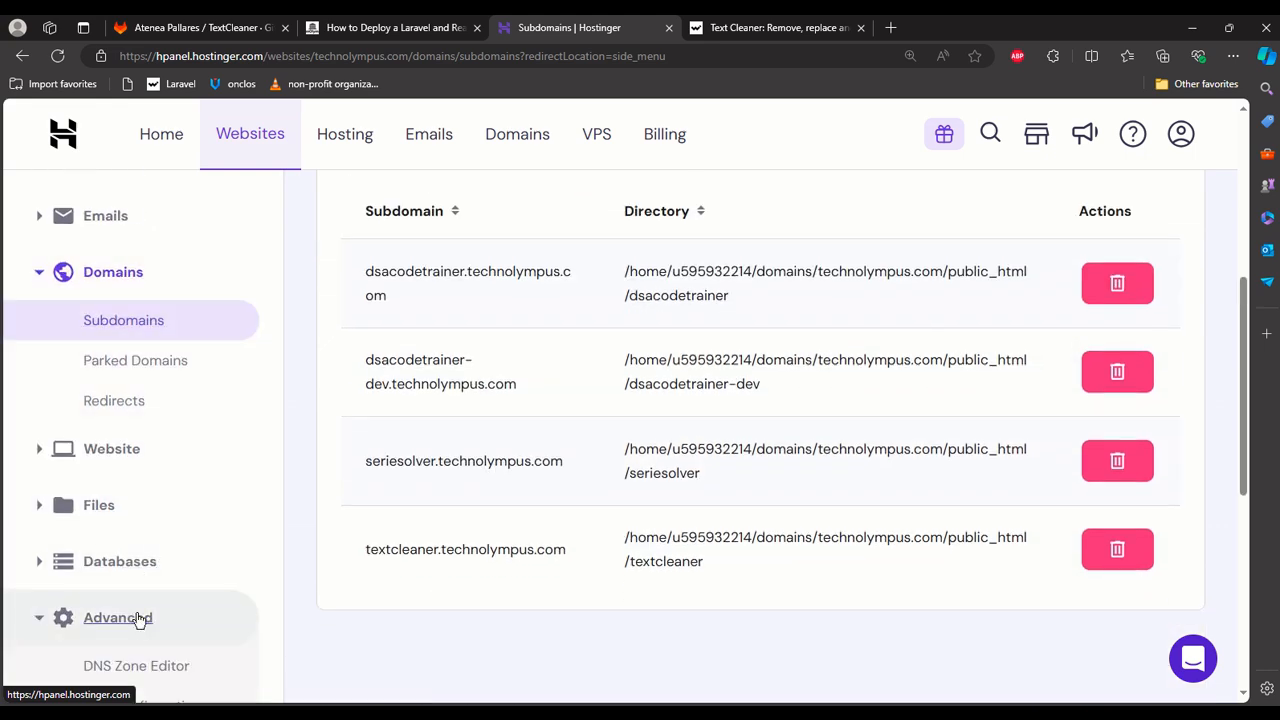
scroll(137, 620, down, 4)
click(141, 409)
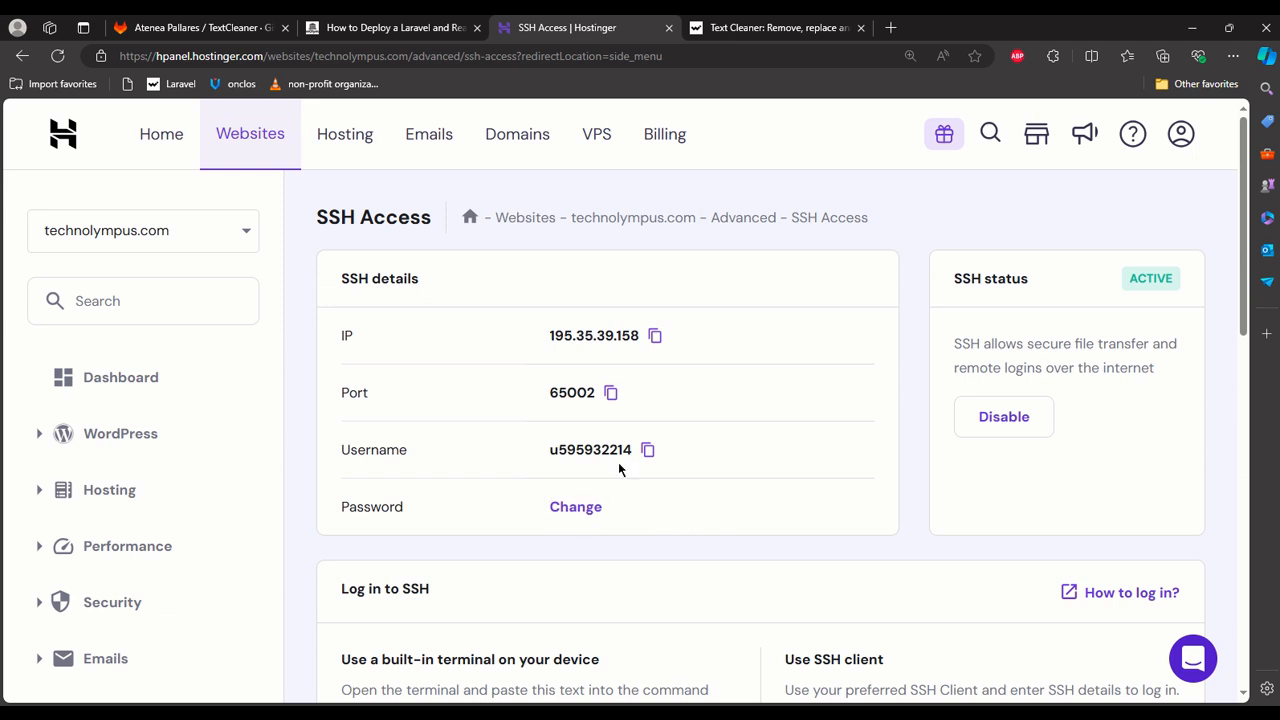
scroll(687, 440, down, 1)
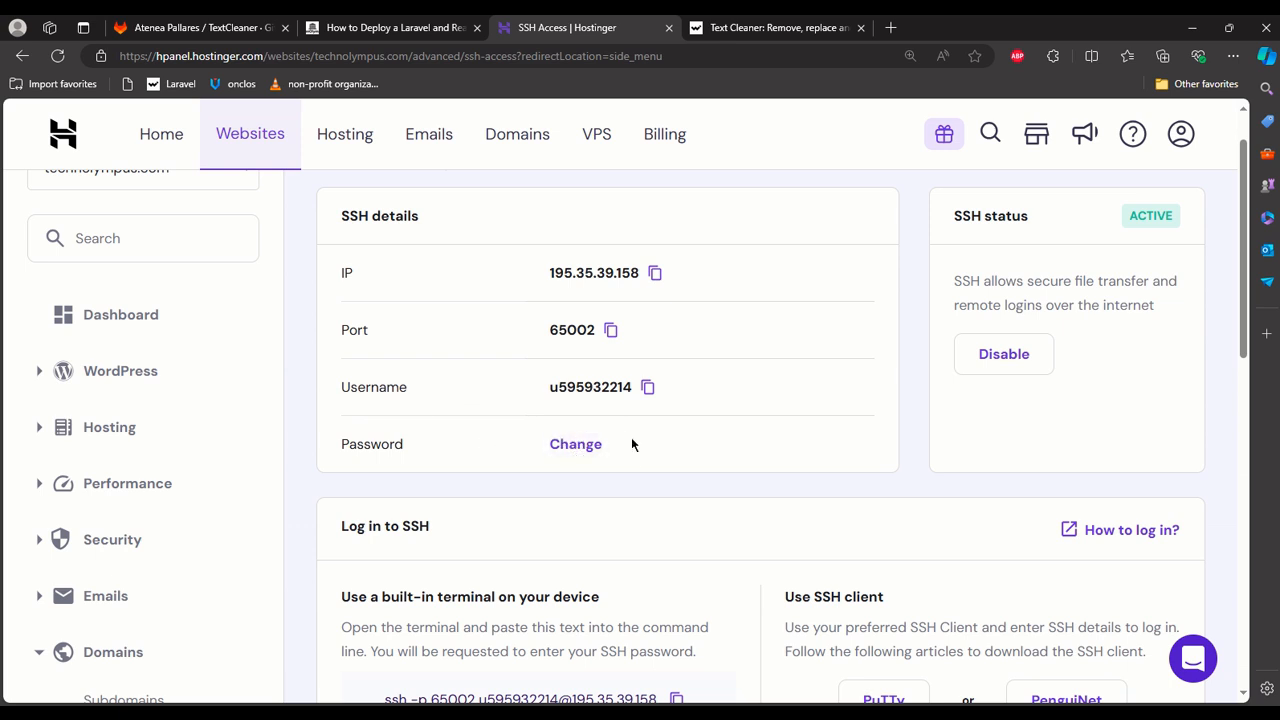
scroll(634, 466, down, 2)
click(676, 482)
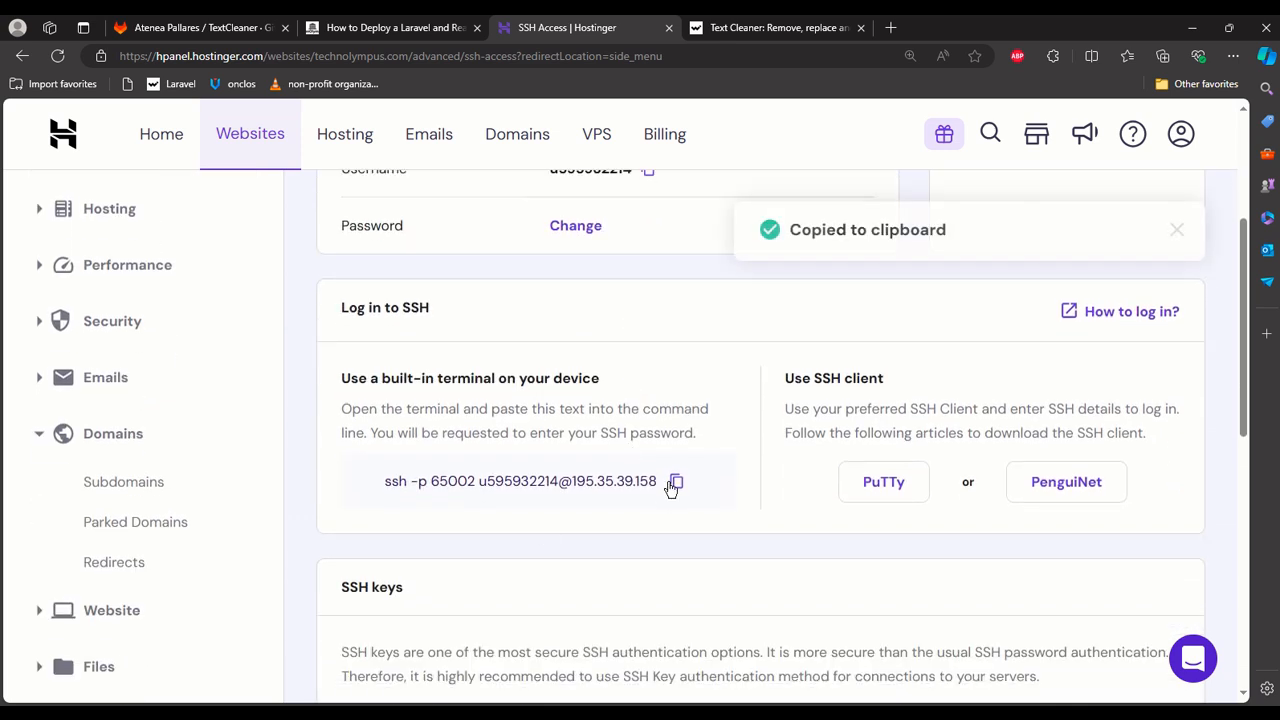
Open Command Prompt and log in to the hosting server with the copied SSH command and the account password.
text(cmd)
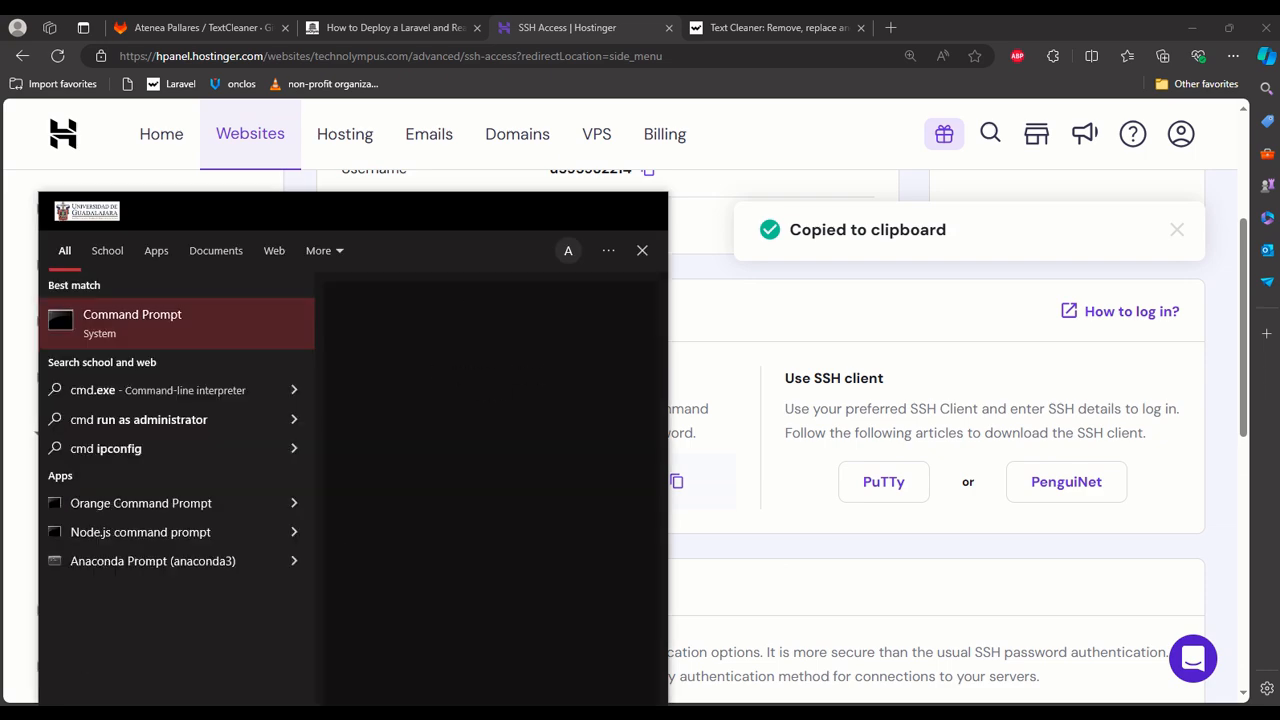
key(Return)
key(ctrl+v)
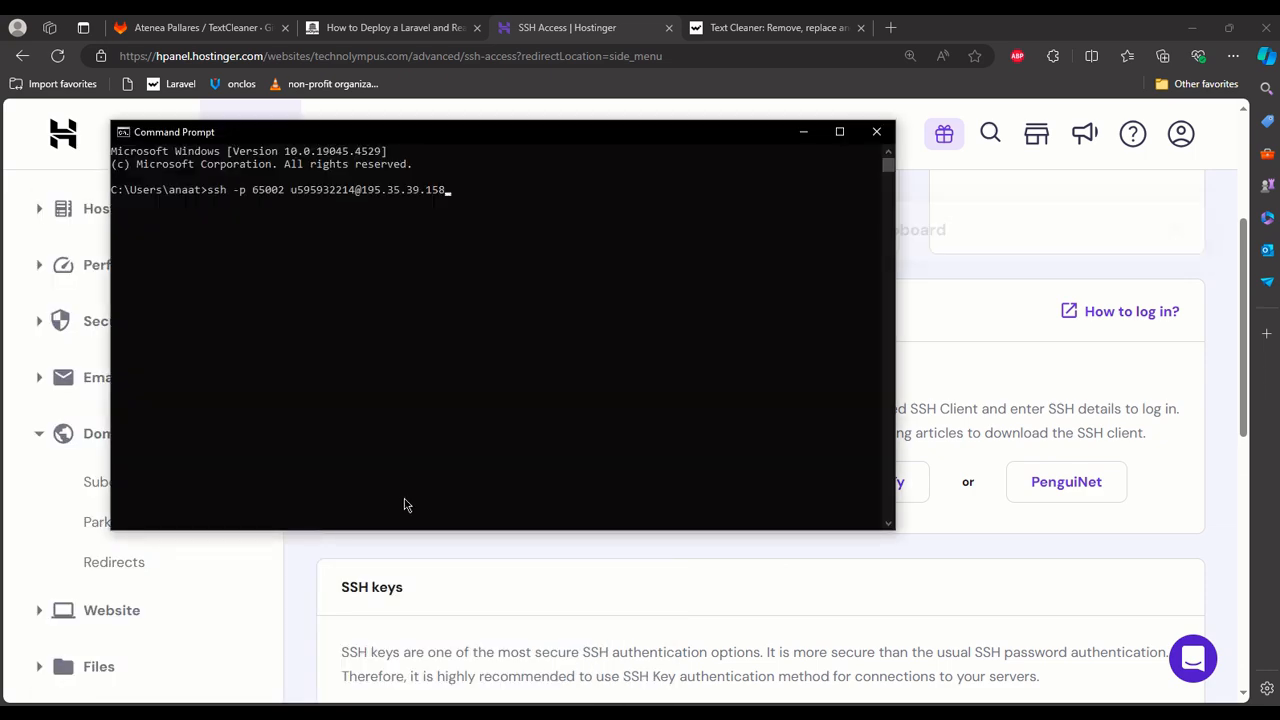
key(Return)
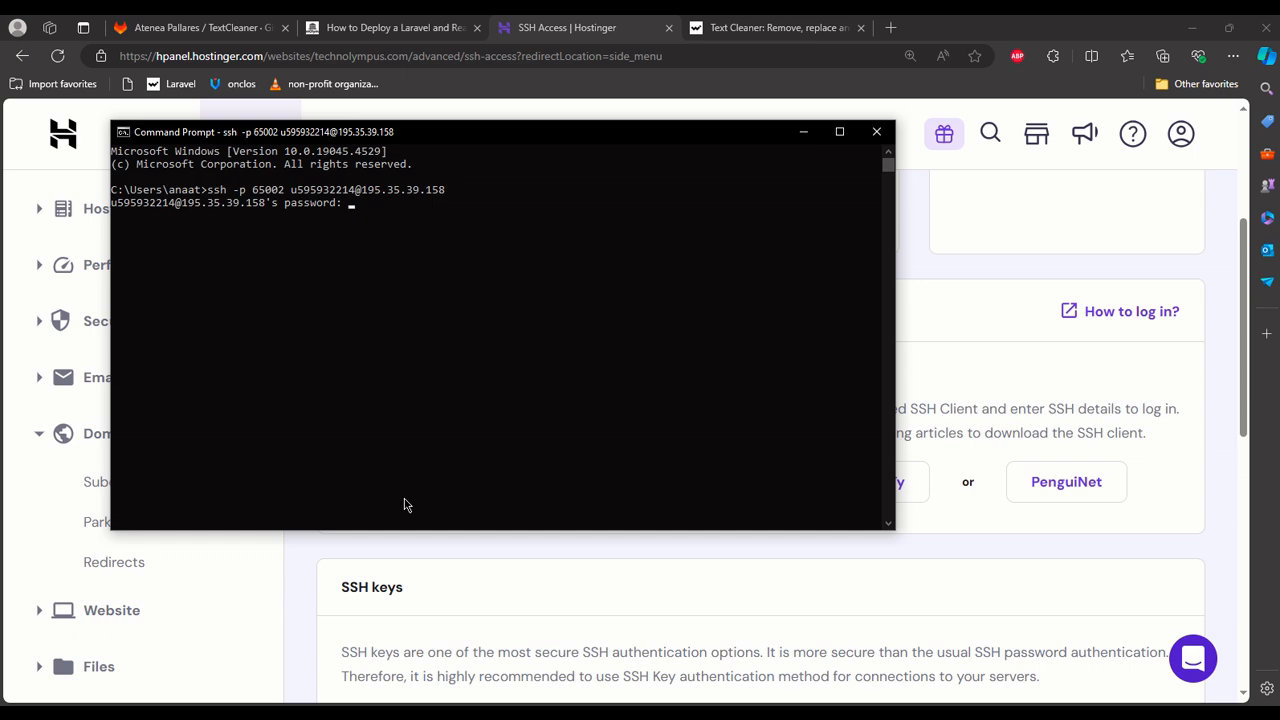
key(Return)
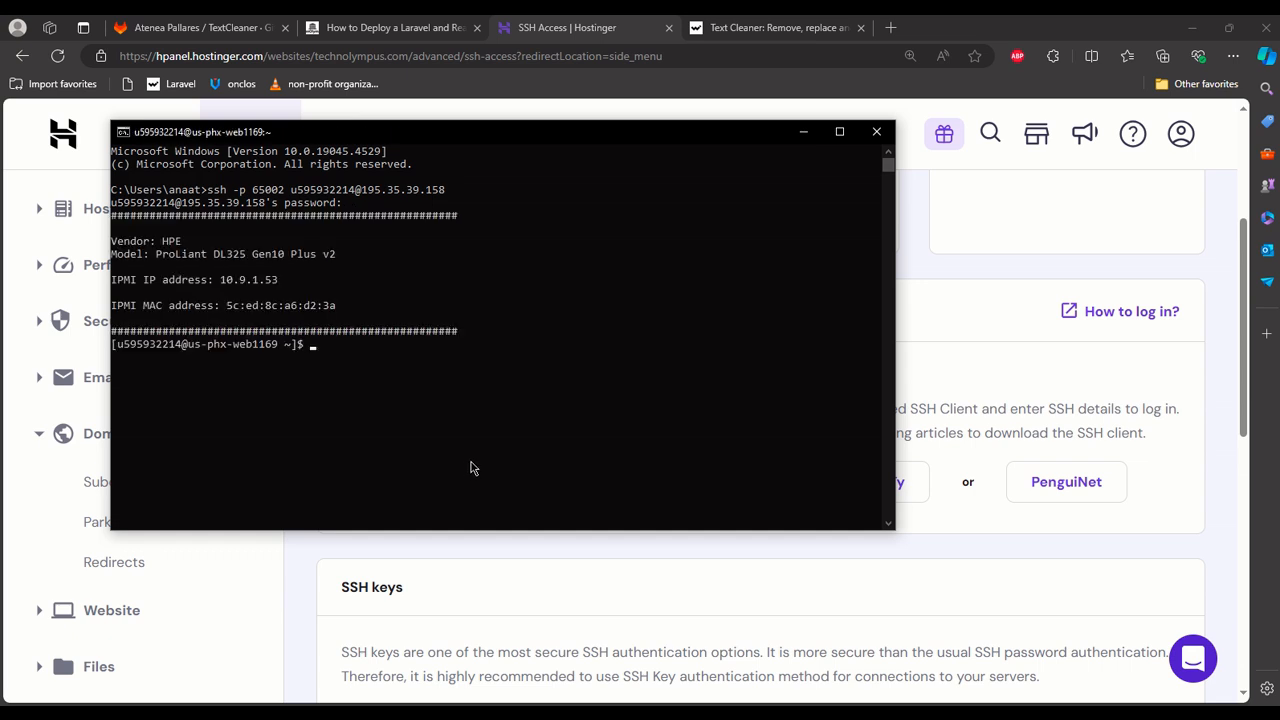
List the server's home folder, change into the domains directory and list its contents.
text(ls)
key(Return)
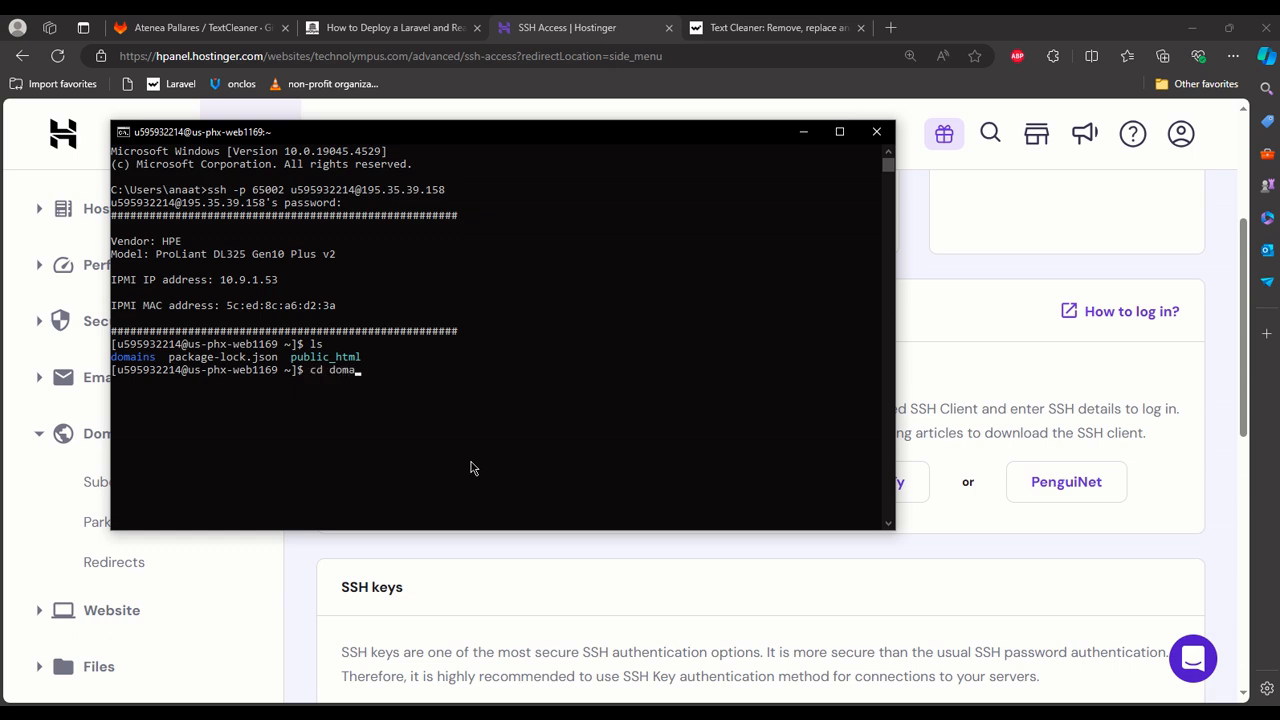
text(cd doma)
key(Tab)
key(Return)
text(la)
key(Return)
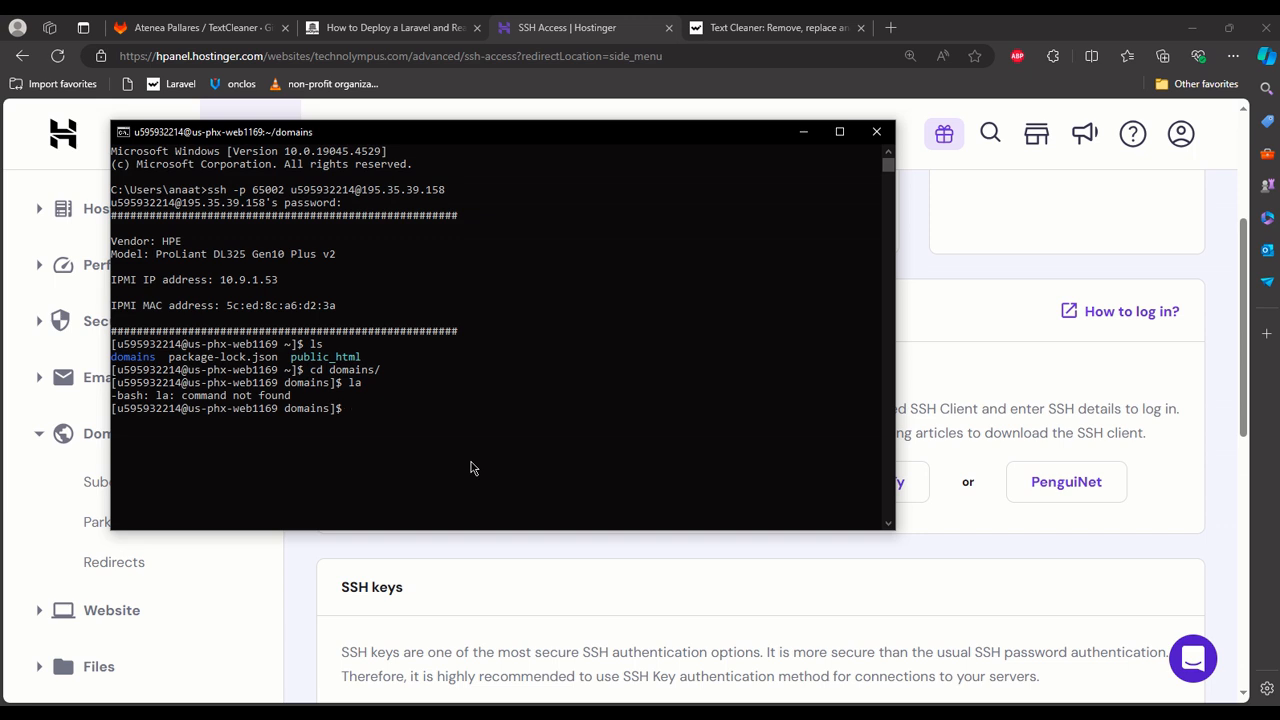
text(ls)
key(Return)
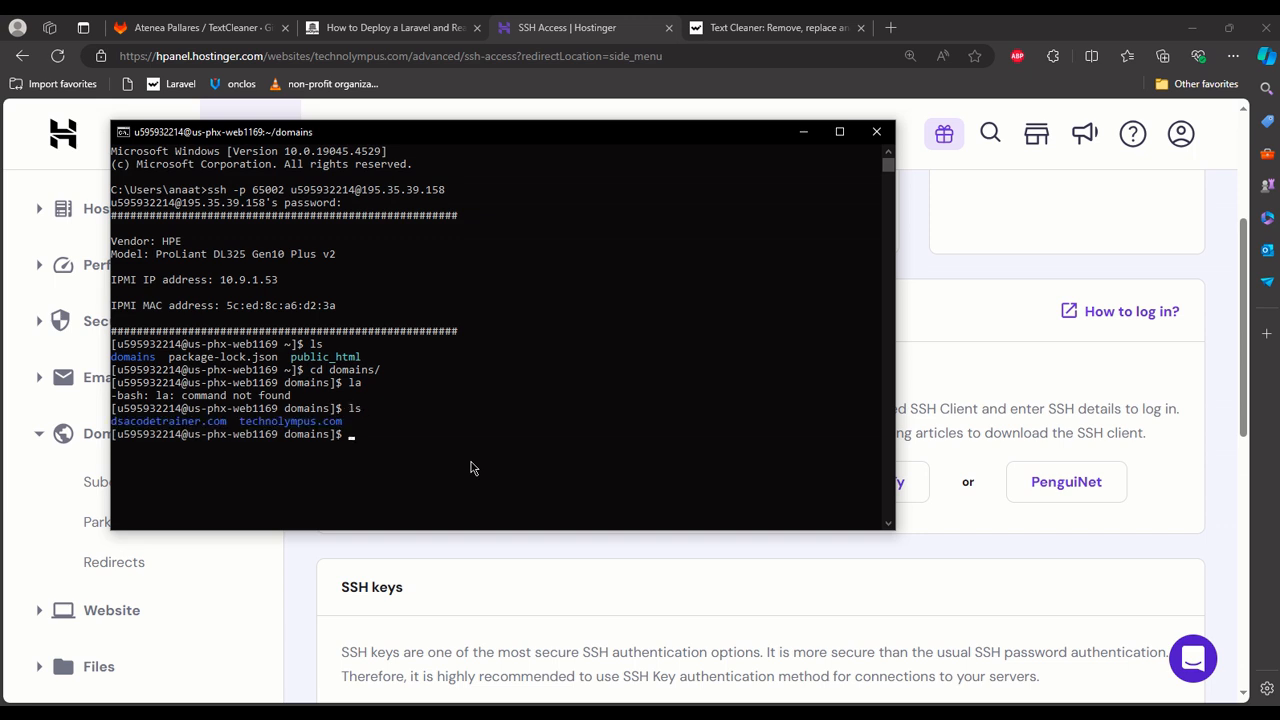
Change into the technolympus.com directory and list its contents.
text(cd te)
key(Tab)
key(Return)
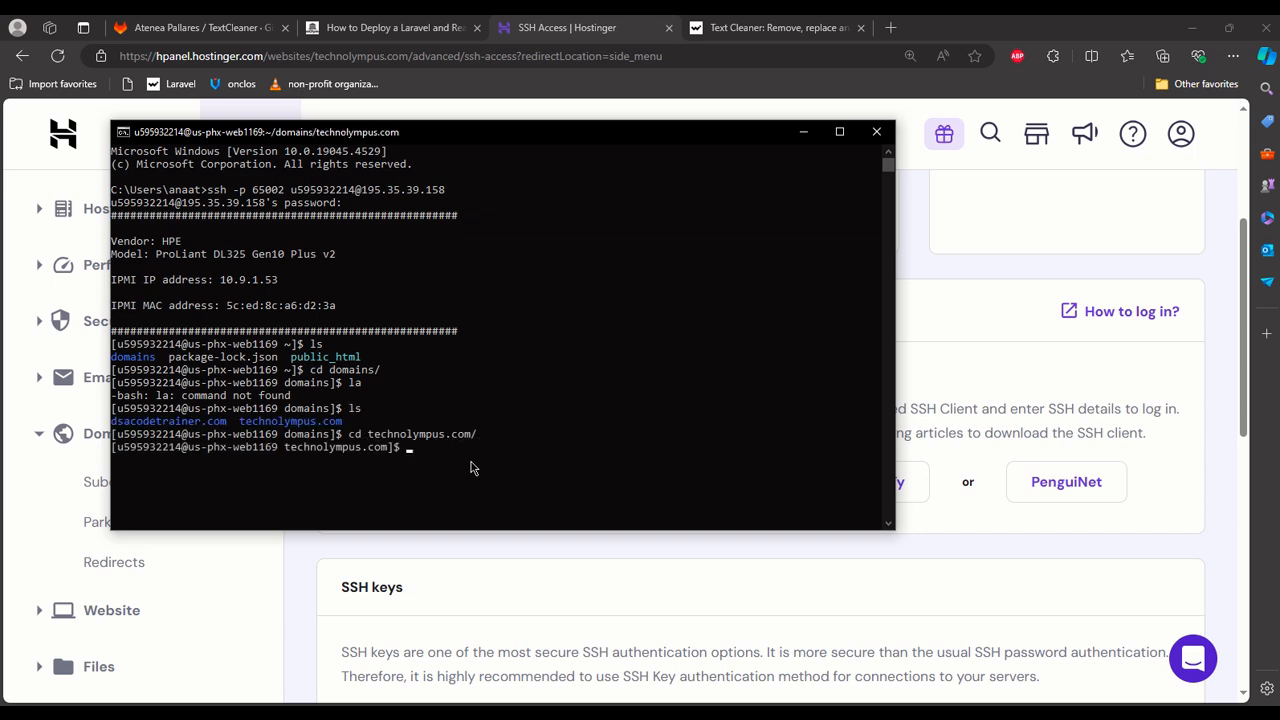
key(Return)
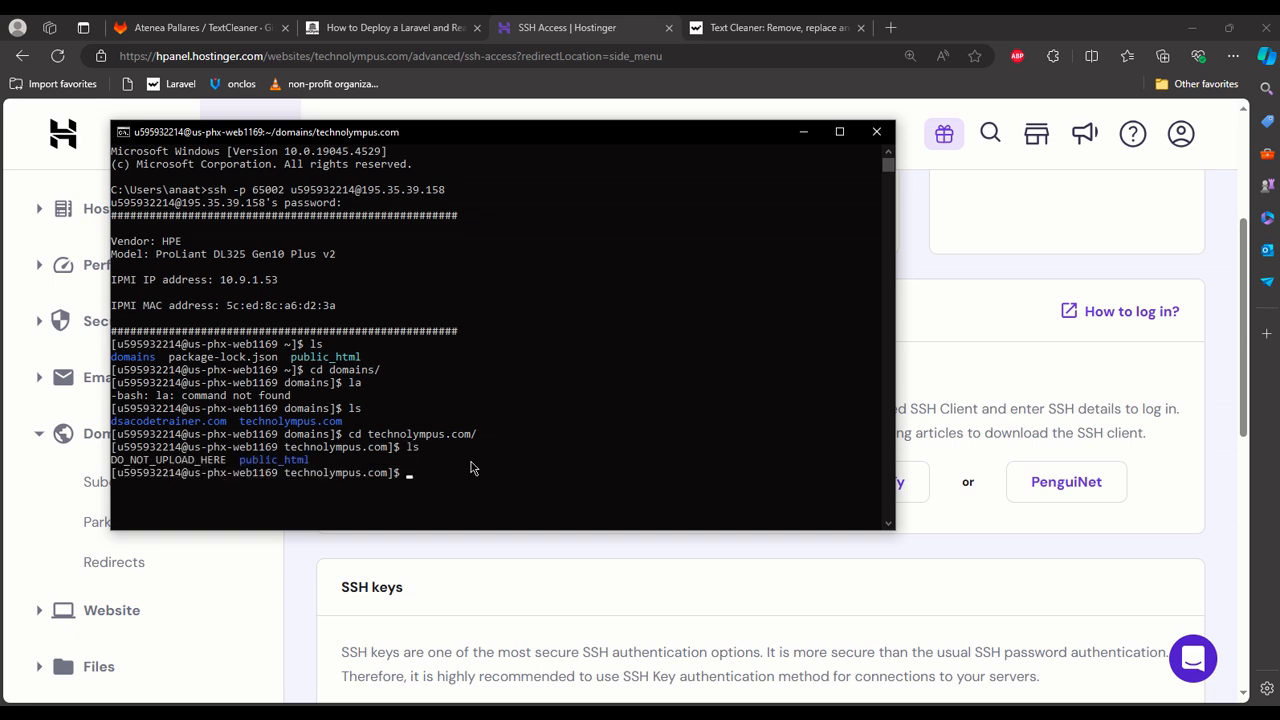
Change into the public_html directory and list its contents.
text(cd p)
key(Tab)
key(Return)
text(ls)
key(Return)
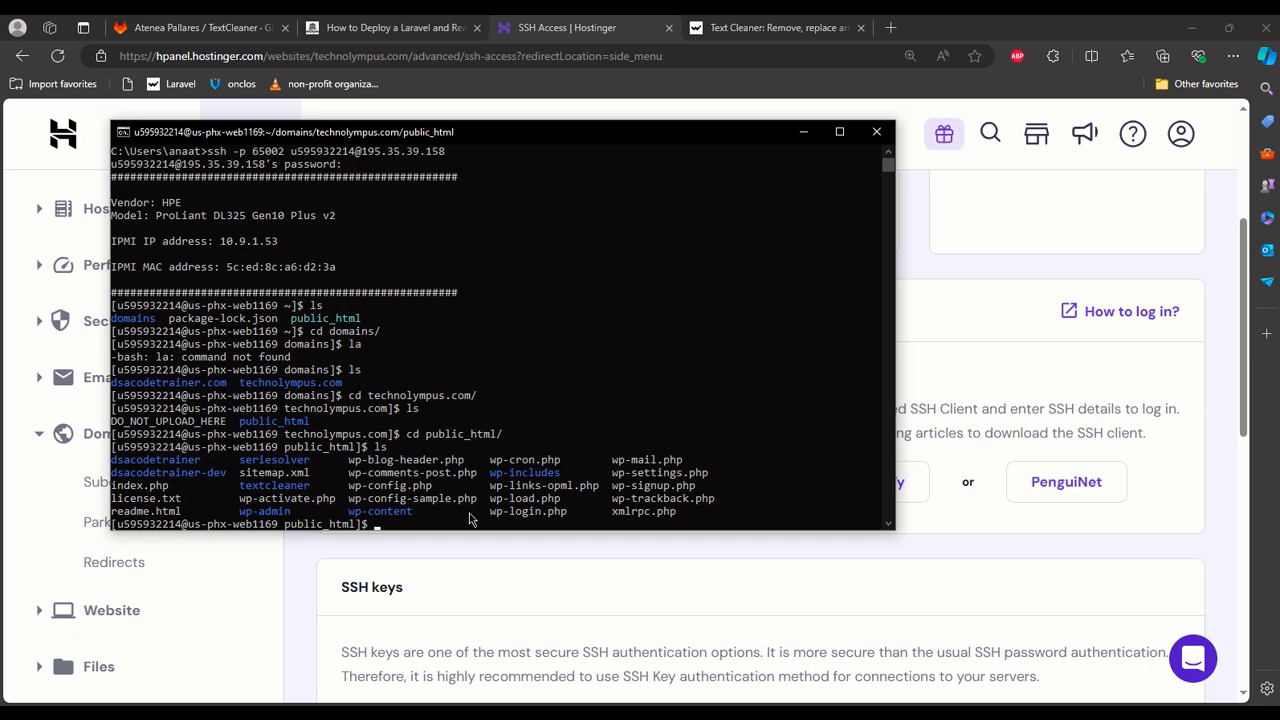
Make the terminal window taller and change into the textcleaner subdomain directory.
drag(468, 530, 470, 638)
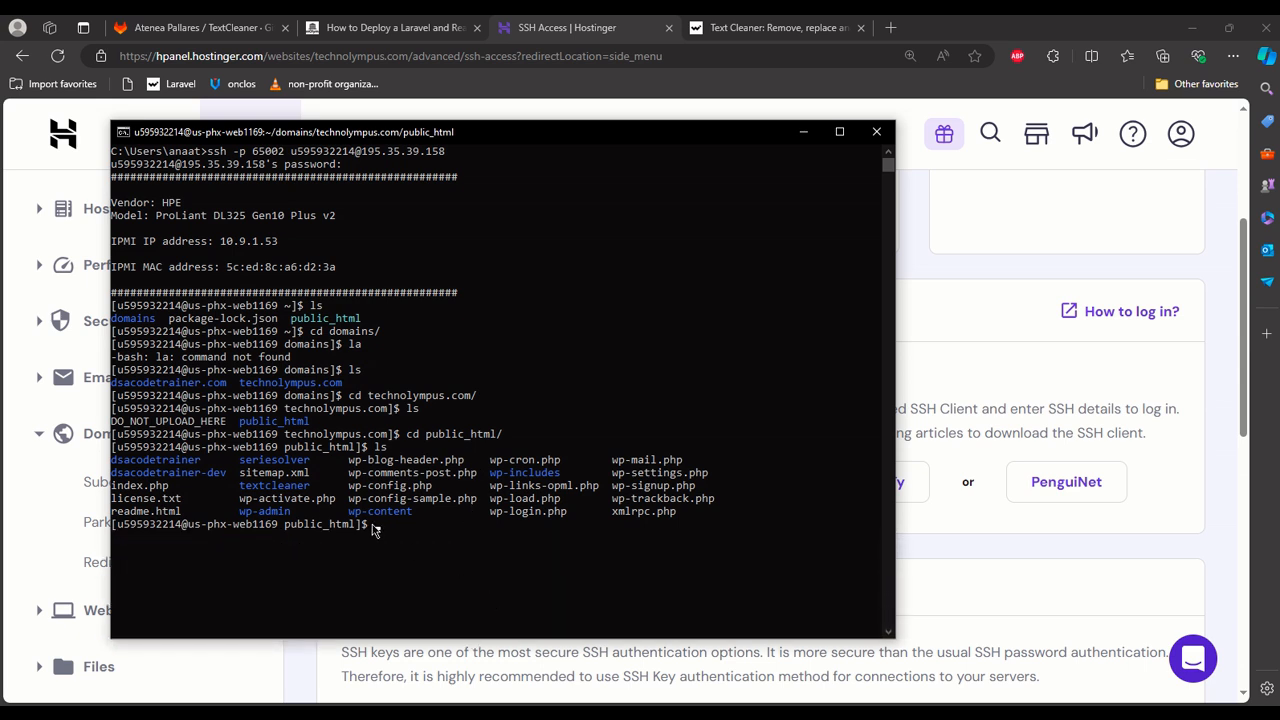
click(245, 487)
drag(245, 487, 312, 492)
click(449, 539)
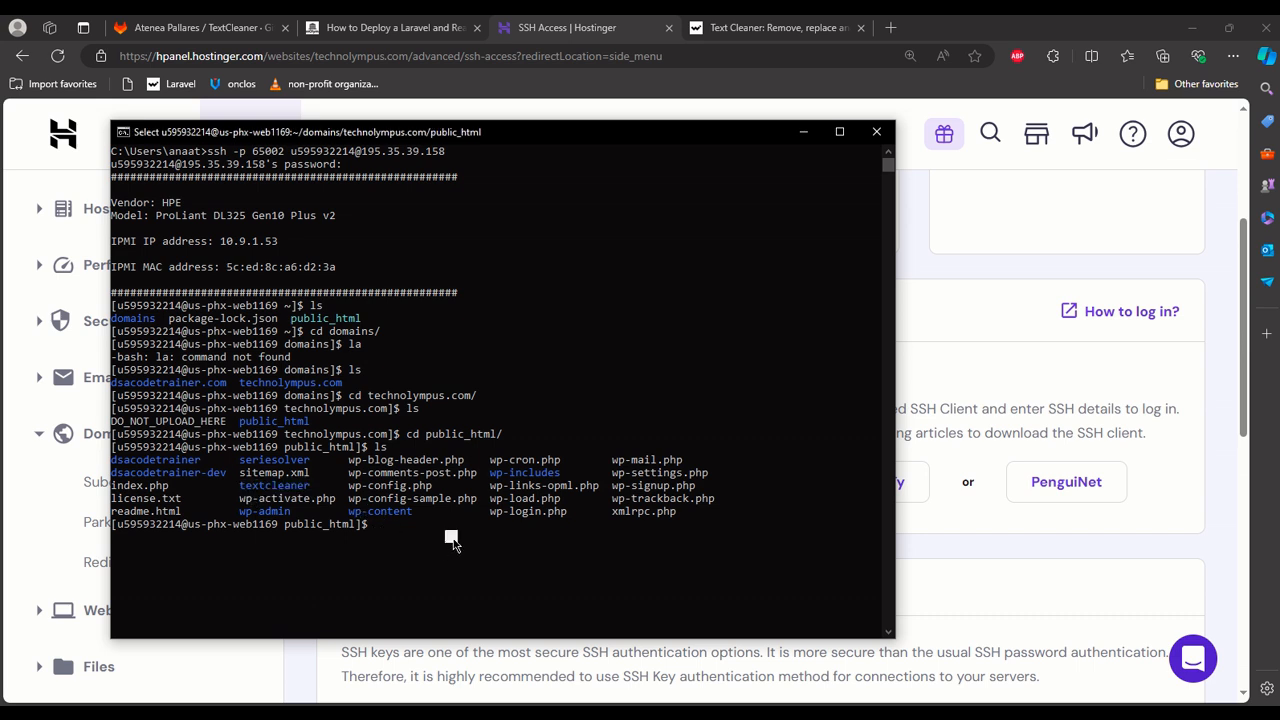
text(cd tex)
key(Tab)
key(Return)
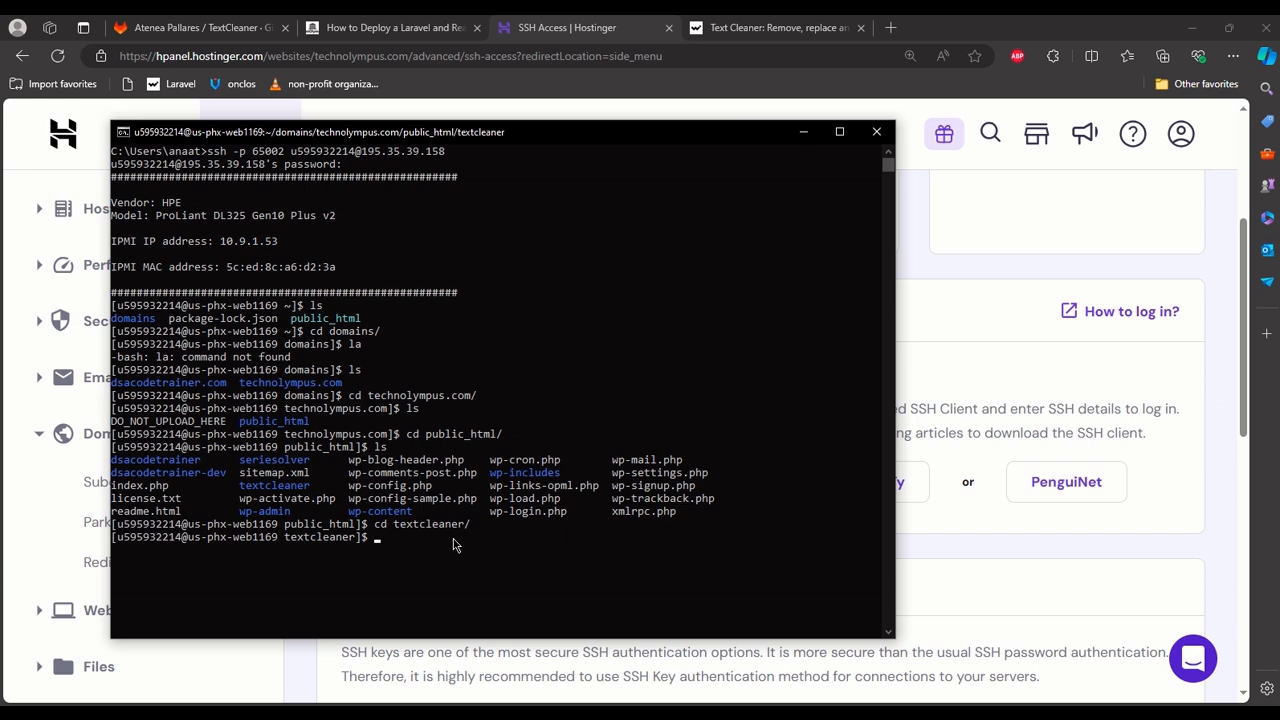
click(801, 133)
key(alt+Tab)
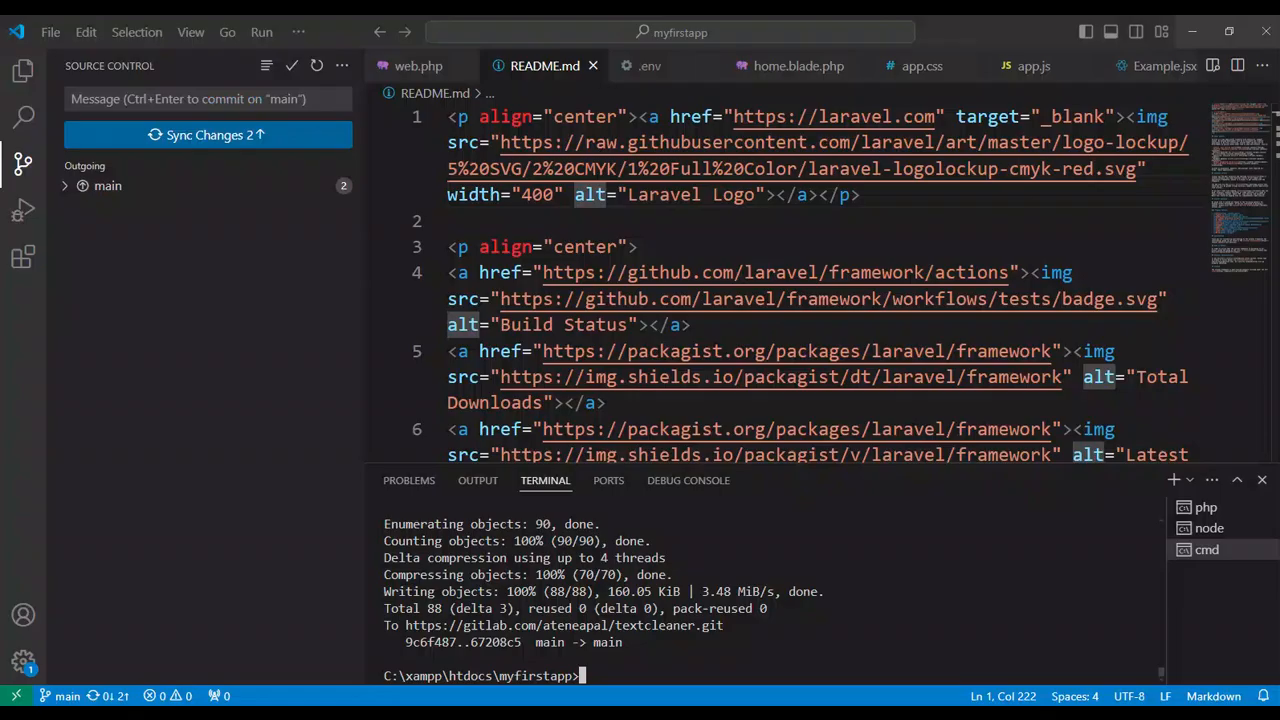
click(22, 72)
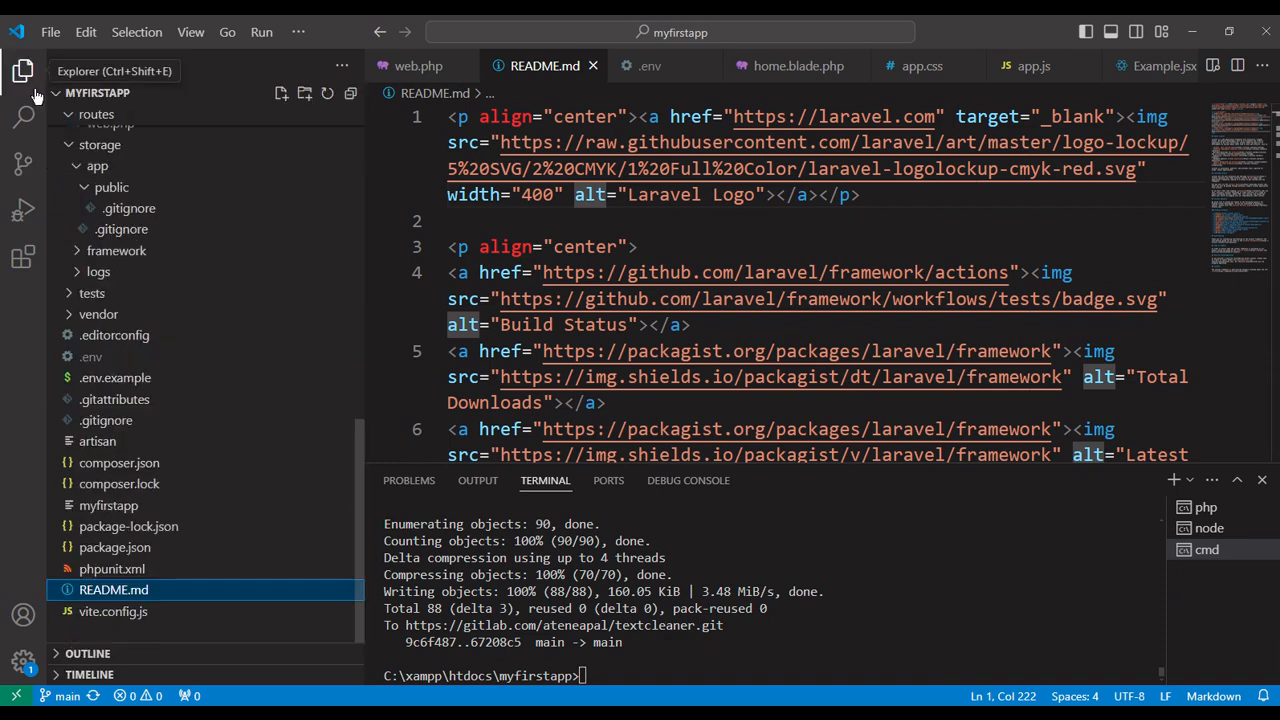
click(1200, 507)
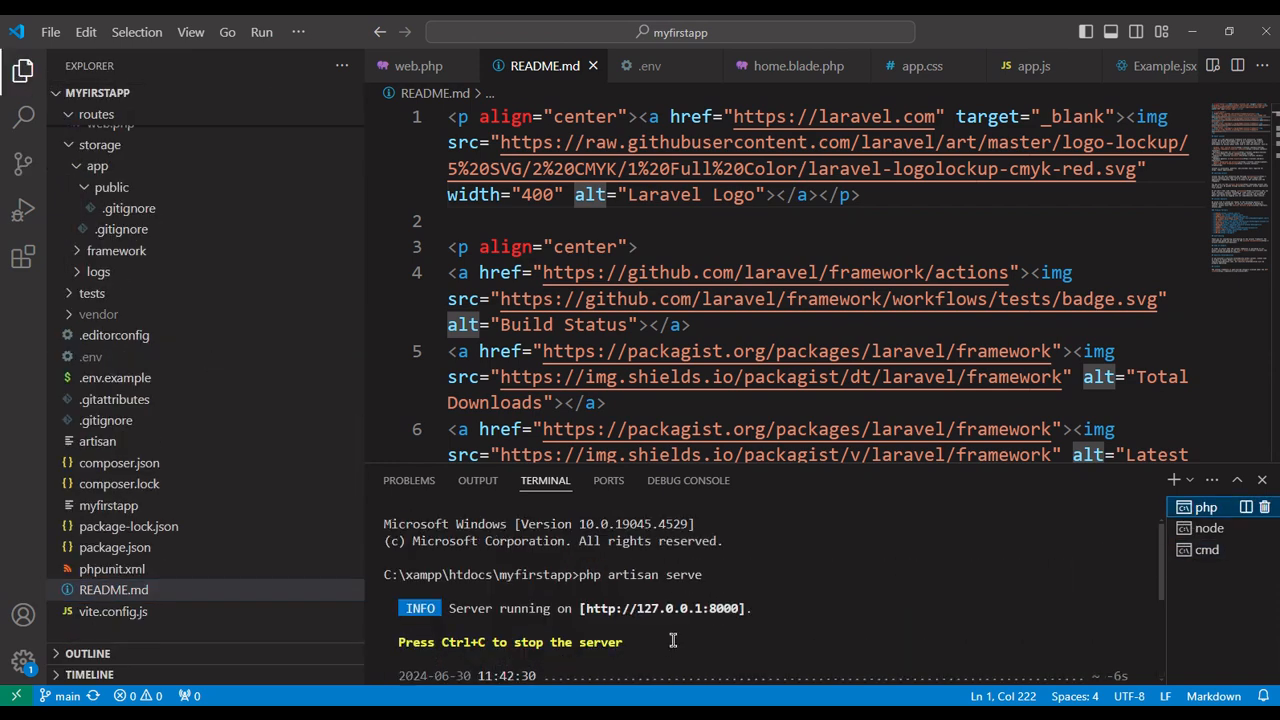
ctrl+click(675, 608)
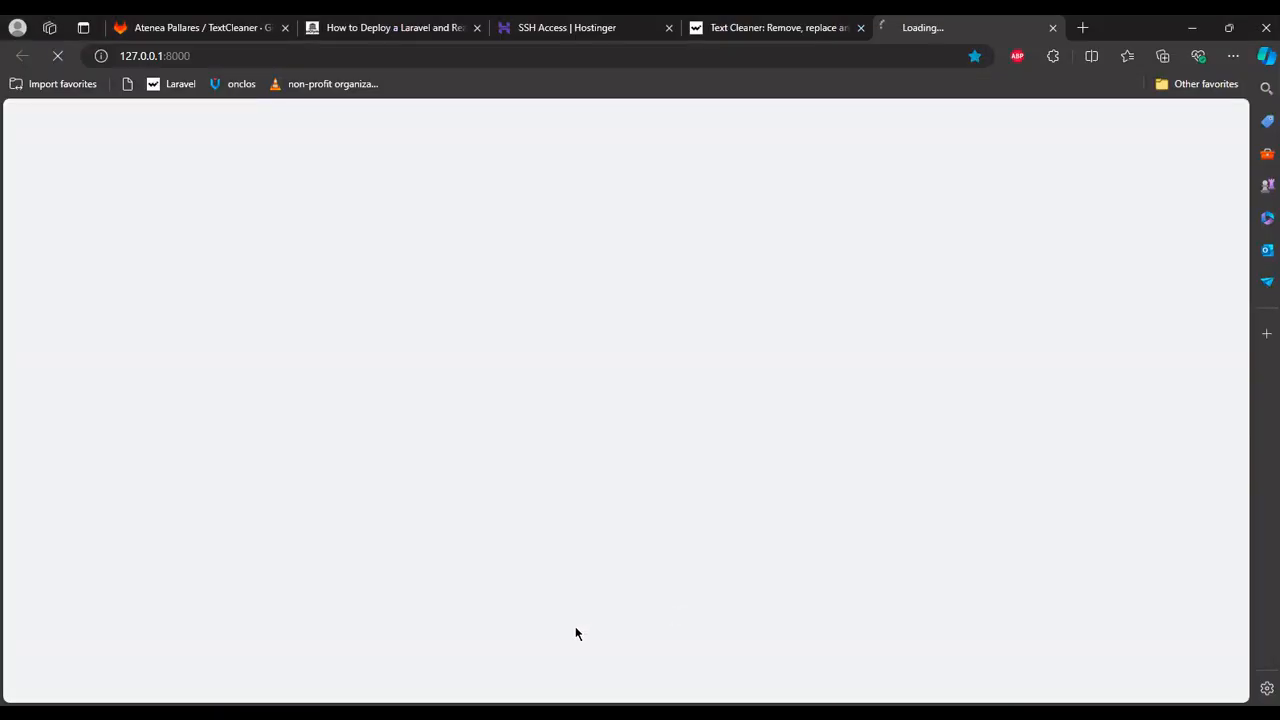
Check the node terminal running npm run dev in VS Code, and return to the app in the browser.
key(alt+Tab)
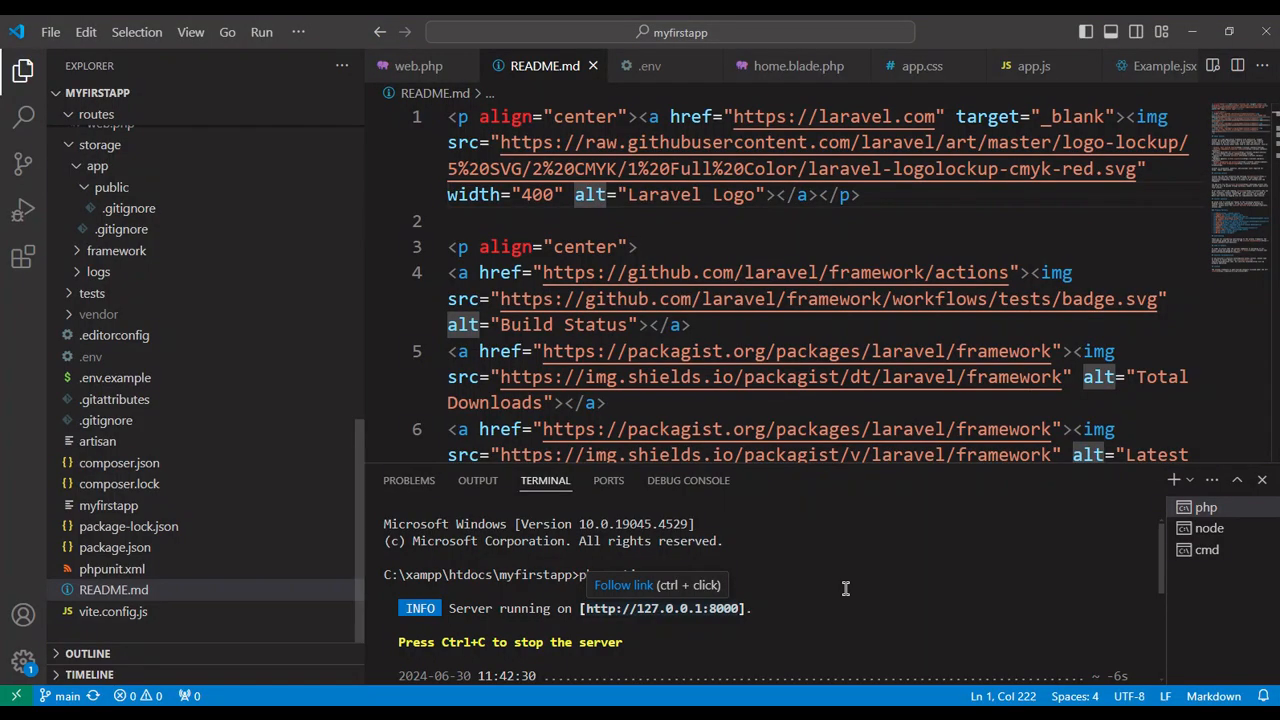
click(1182, 538)
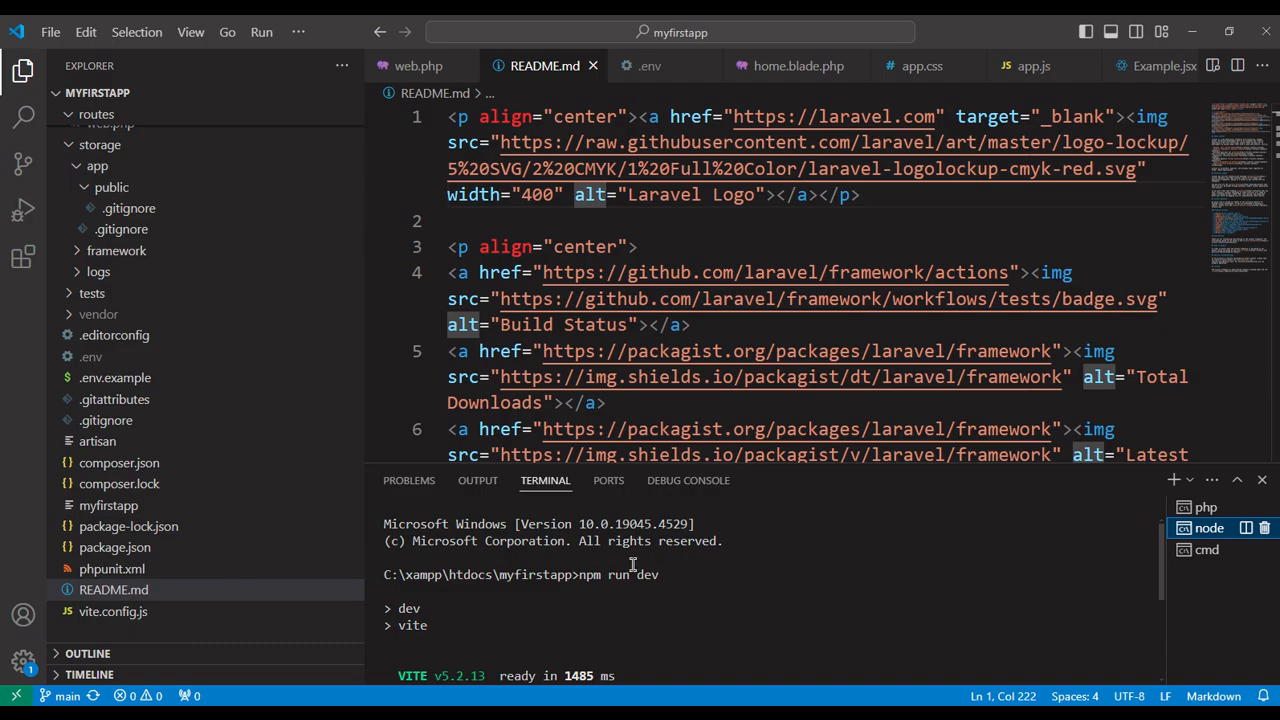
key(alt+Tab)
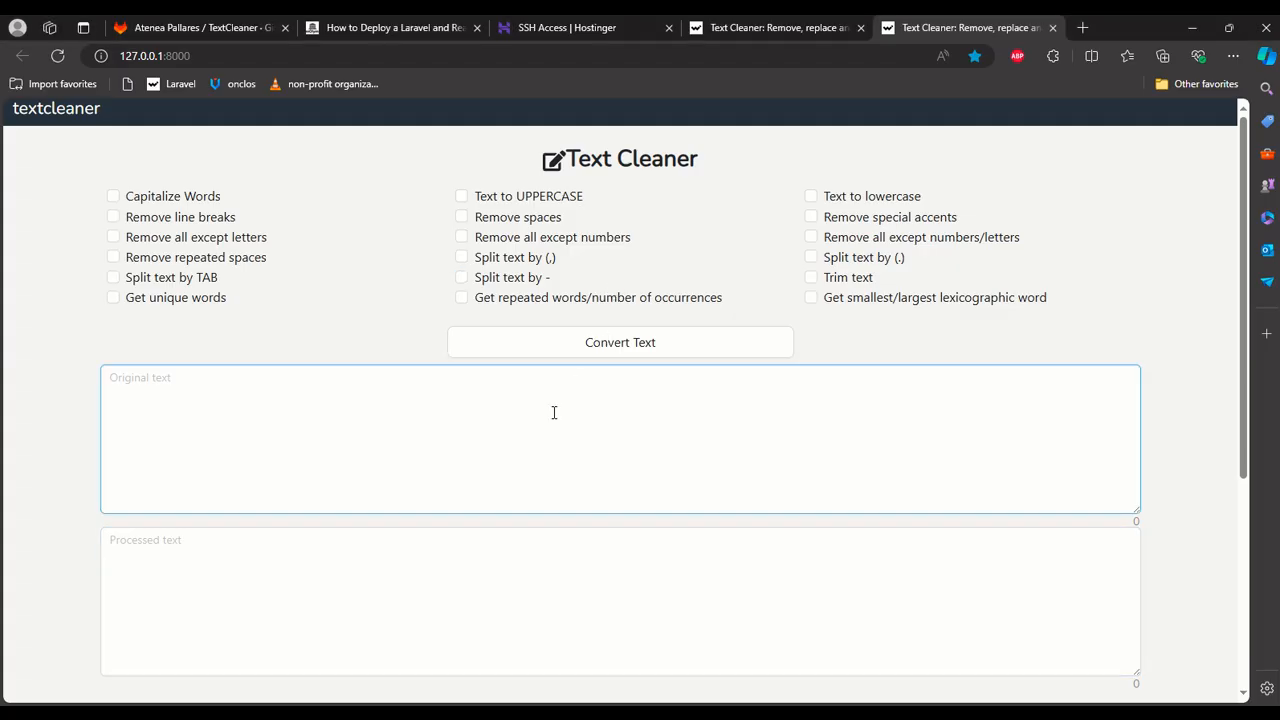
Test the local Text Cleaner by converting "hola hola hola" with Text to UPPERCASE, and close both of its browser tabs.
click(554, 412)
text(hola)
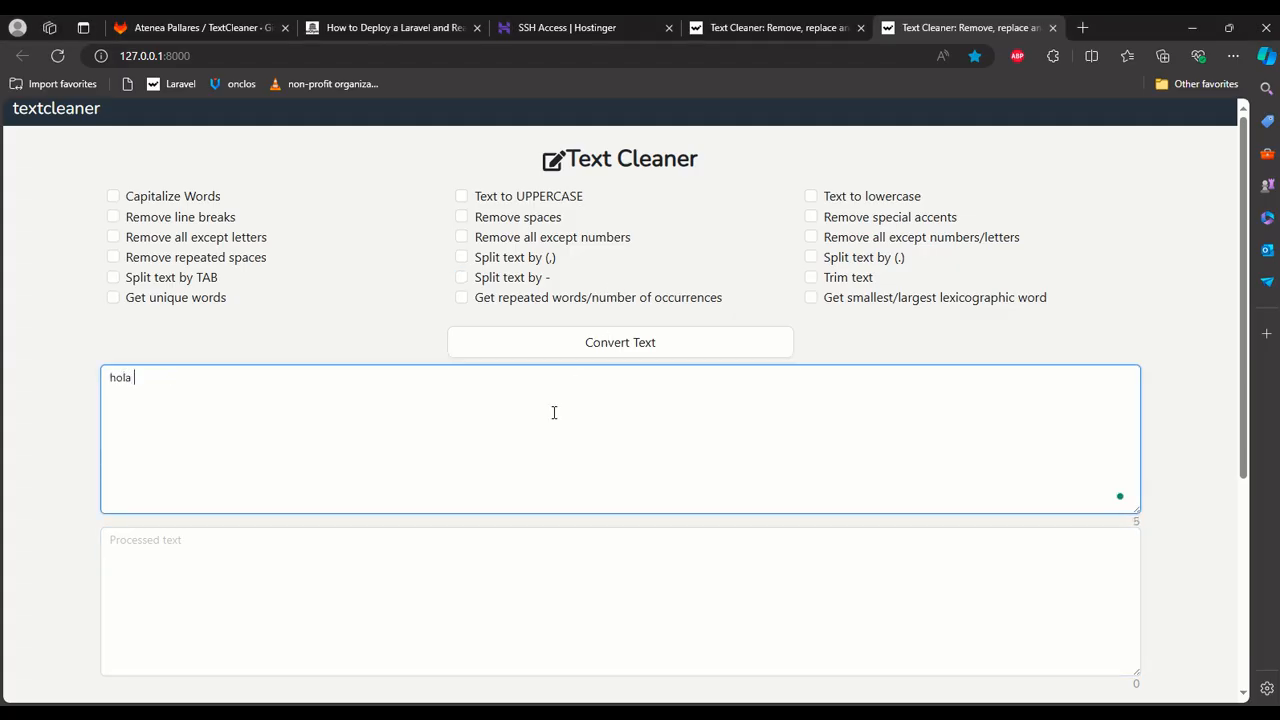
text( hola hola)
click(500, 197)
click(537, 345)
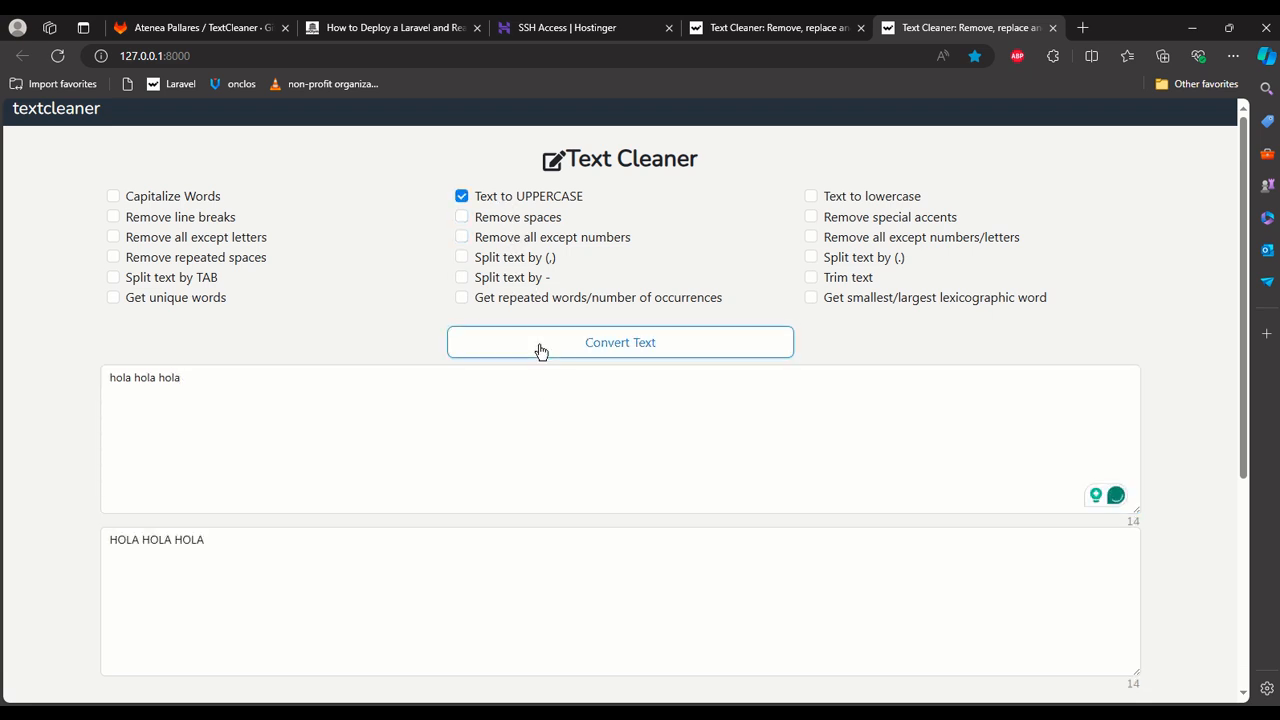
scroll(495, 443, down, 5)
scroll(470, 352, up, 5)
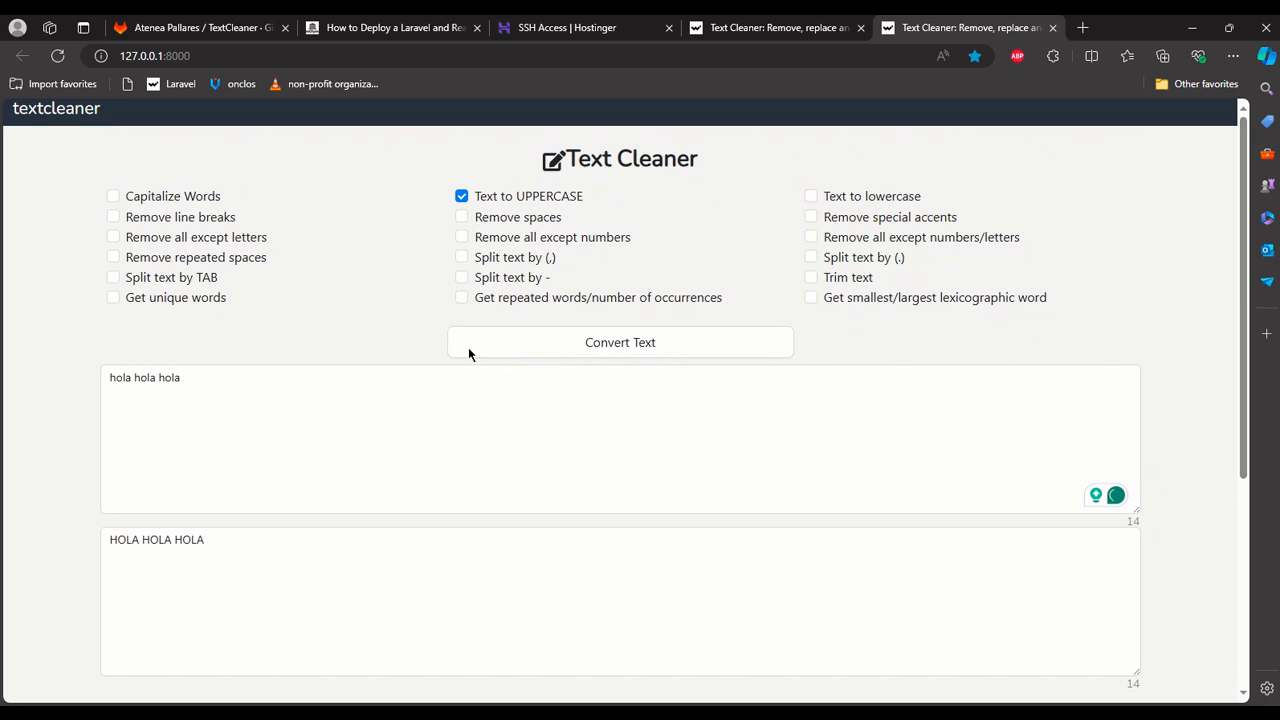
click(1053, 28)
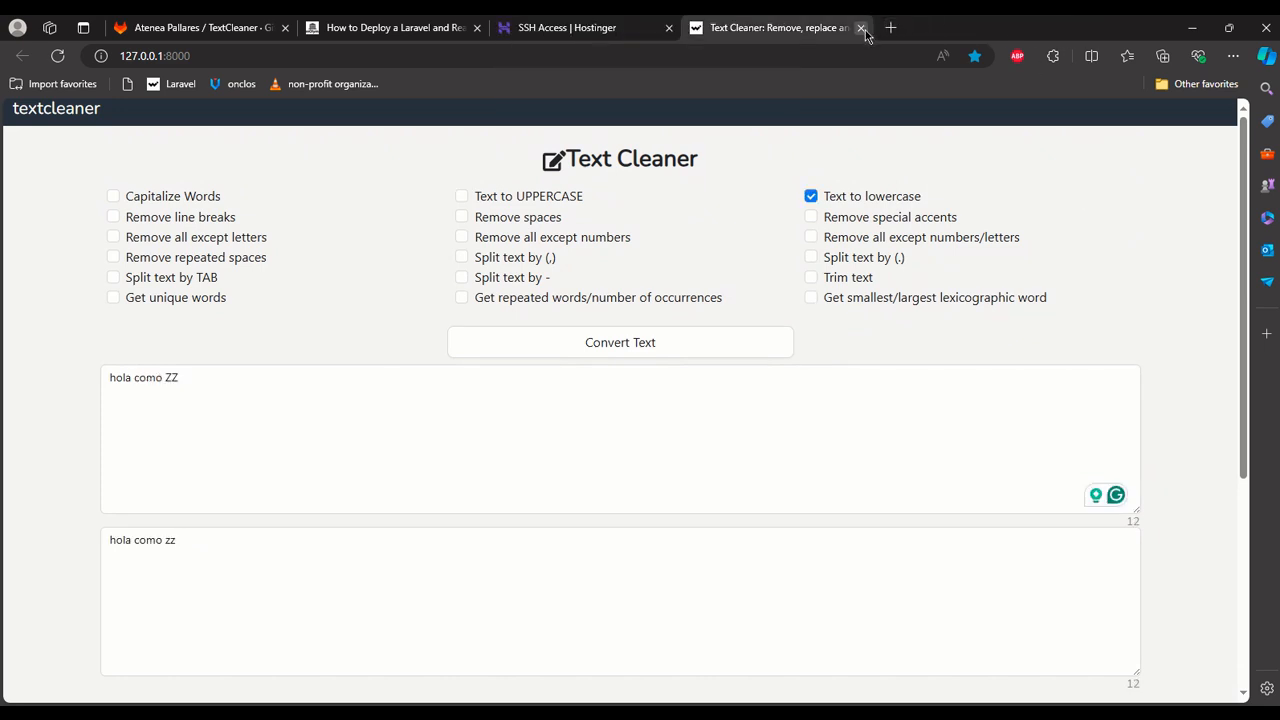
click(861, 28)
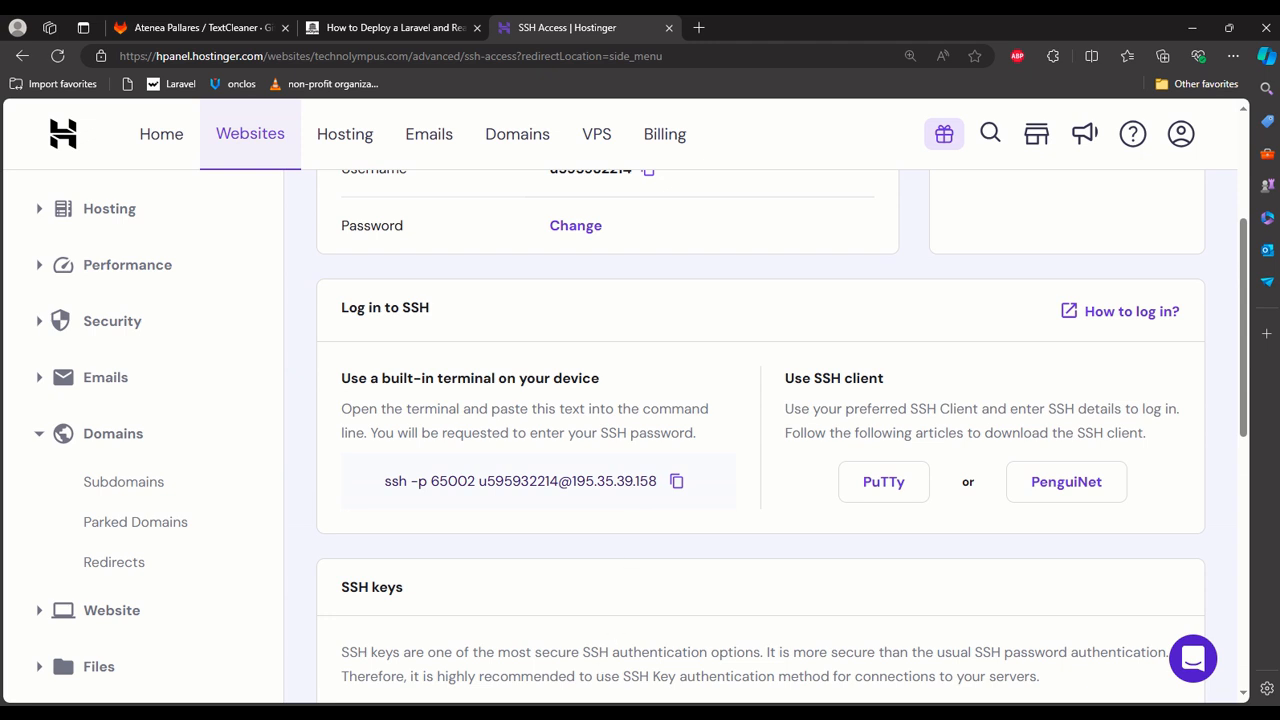
Copy the HTTPS clone URL of the TextCleaner project on GitLab.
click(232, 22)
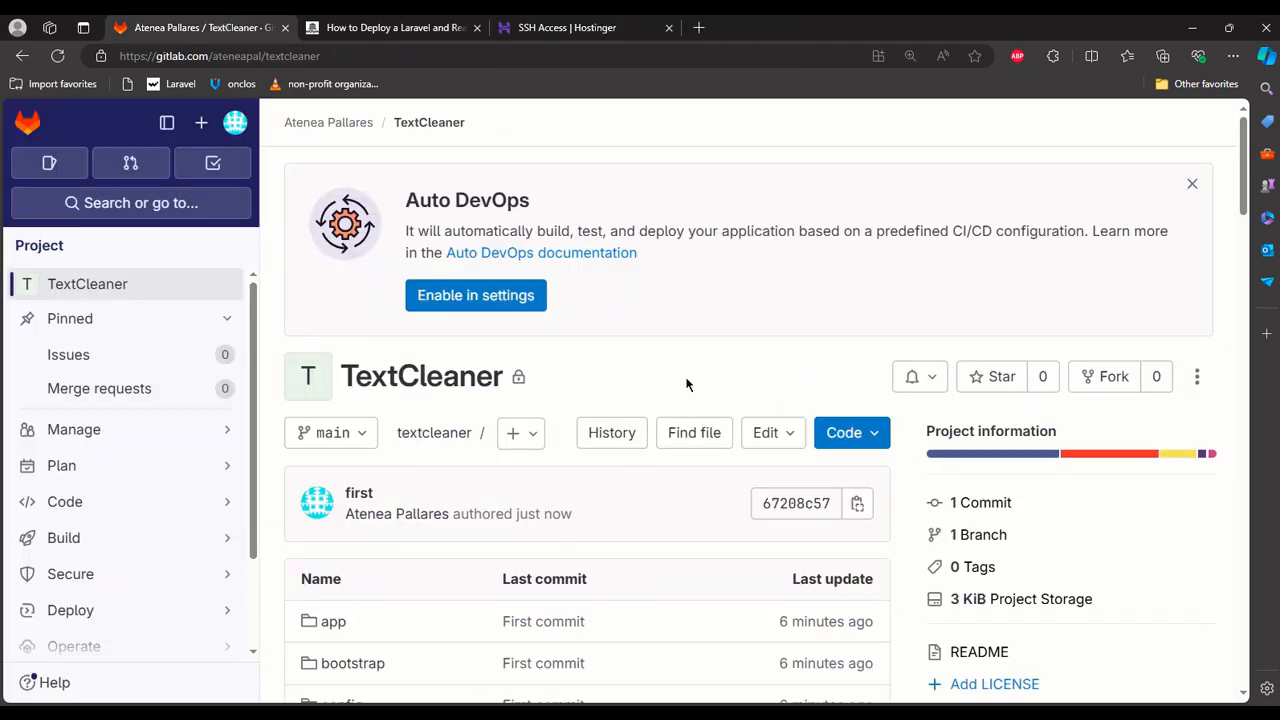
click(876, 442)
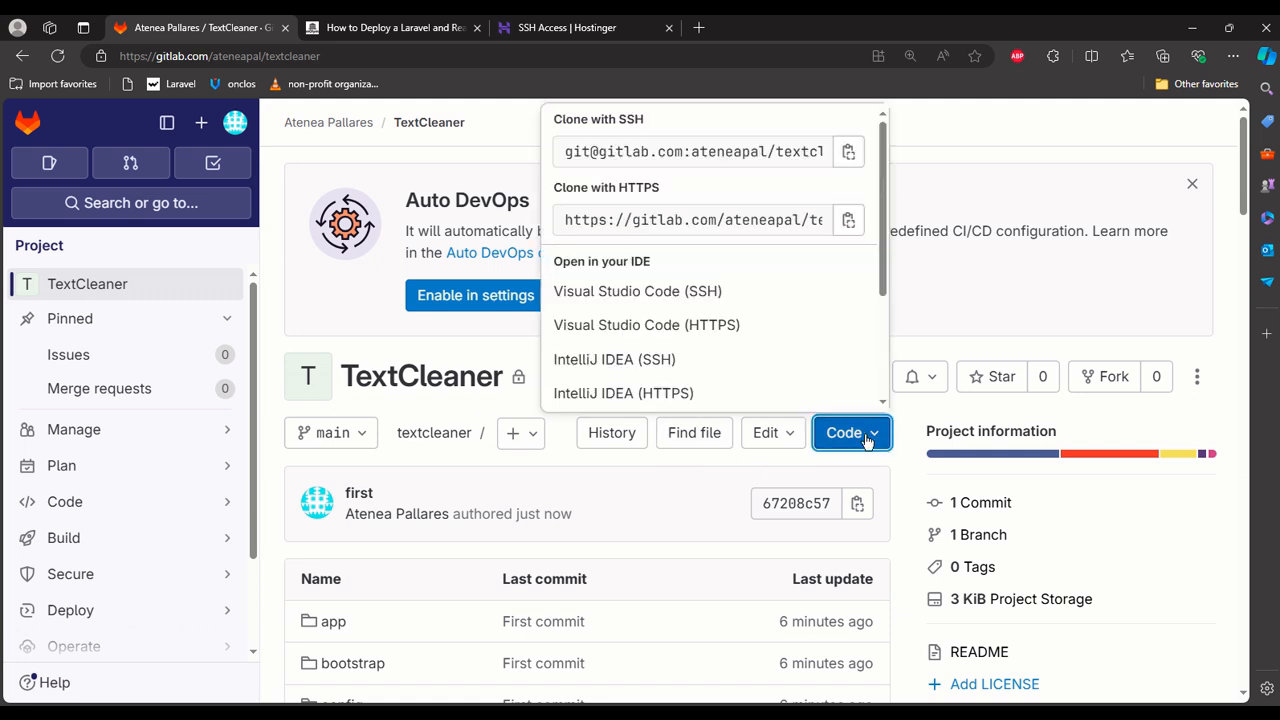
click(852, 222)
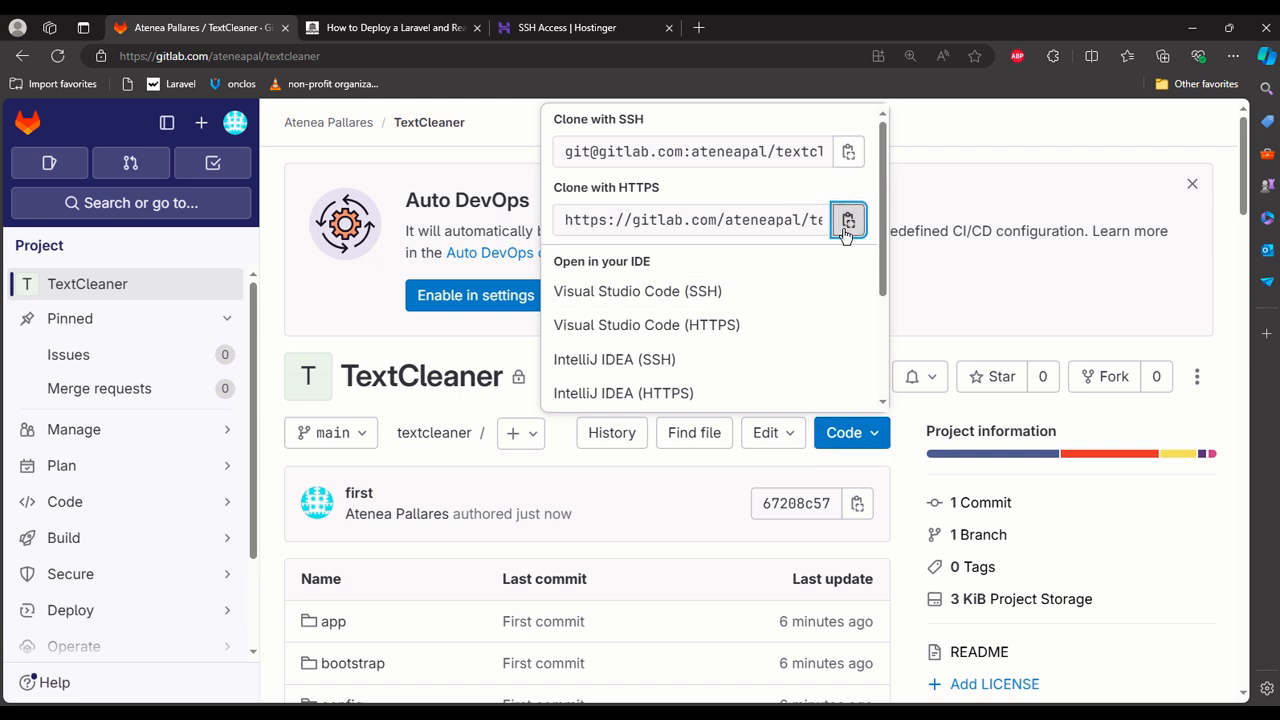
Look up the GitLab account name, switch to the SSH terminal and run git clone with the copied TextCleaner HTTPS URL.
click(235, 125)
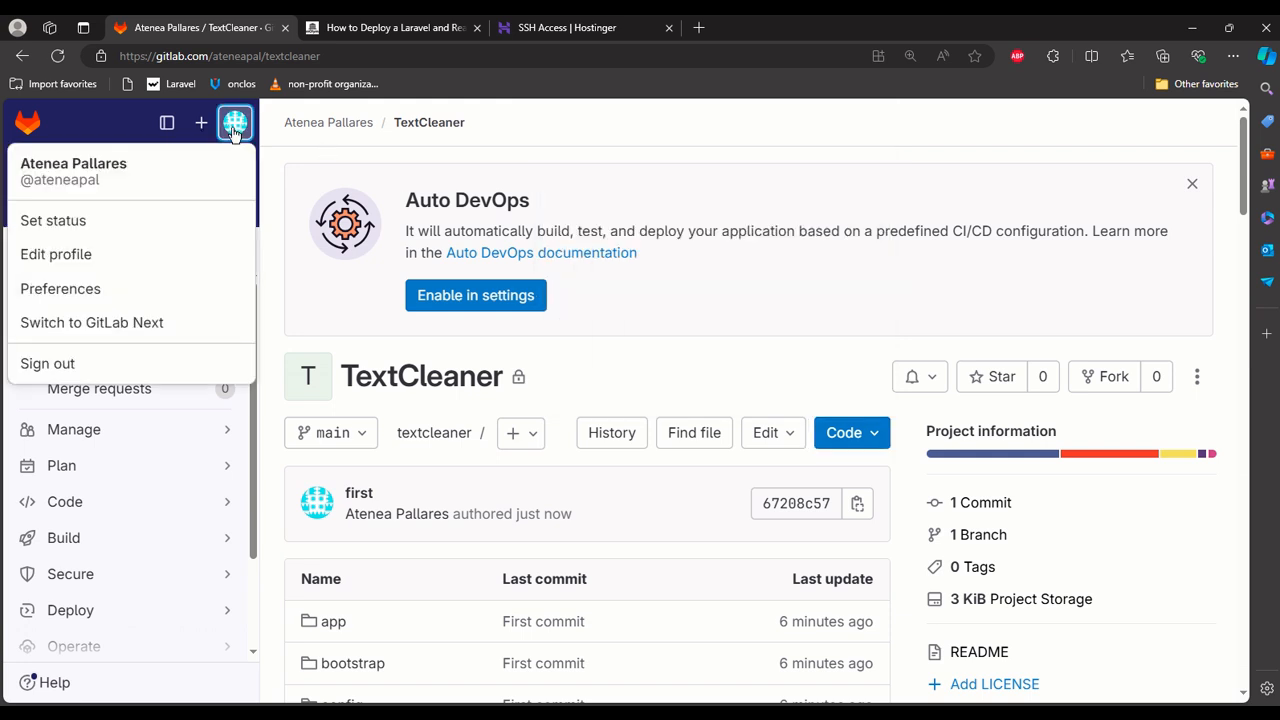
click(235, 125)
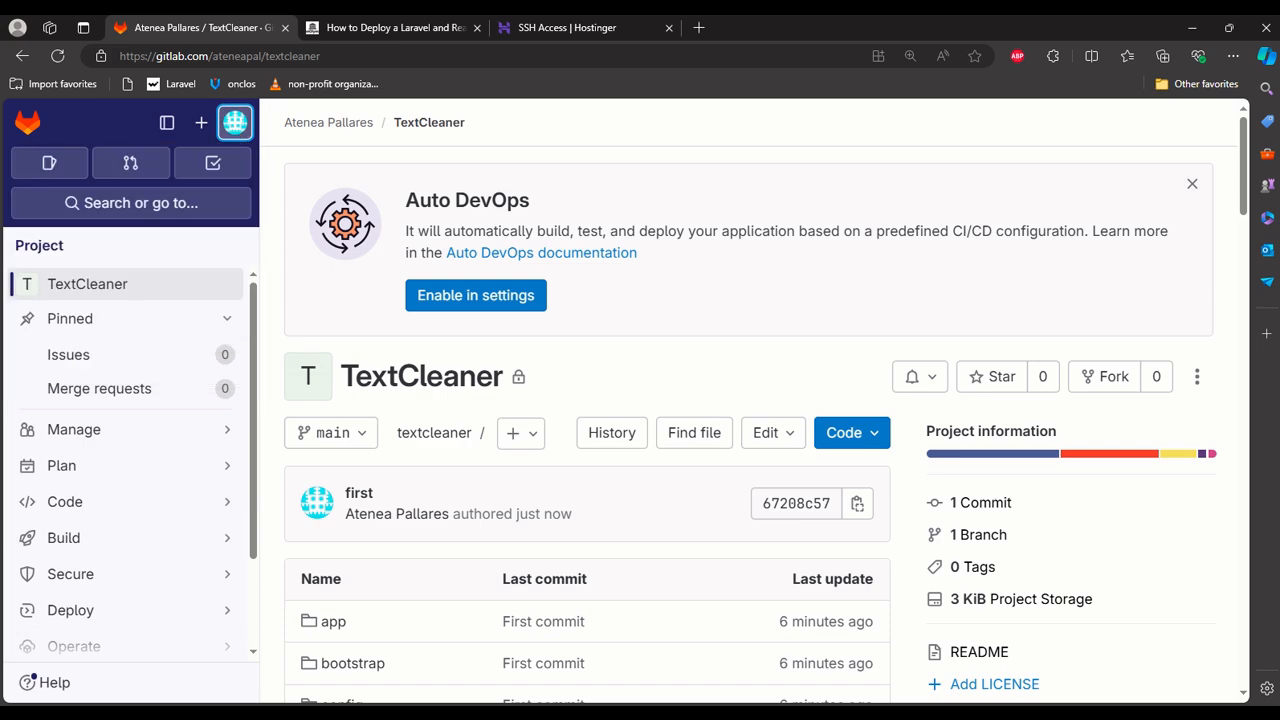
key(alt+Tab)
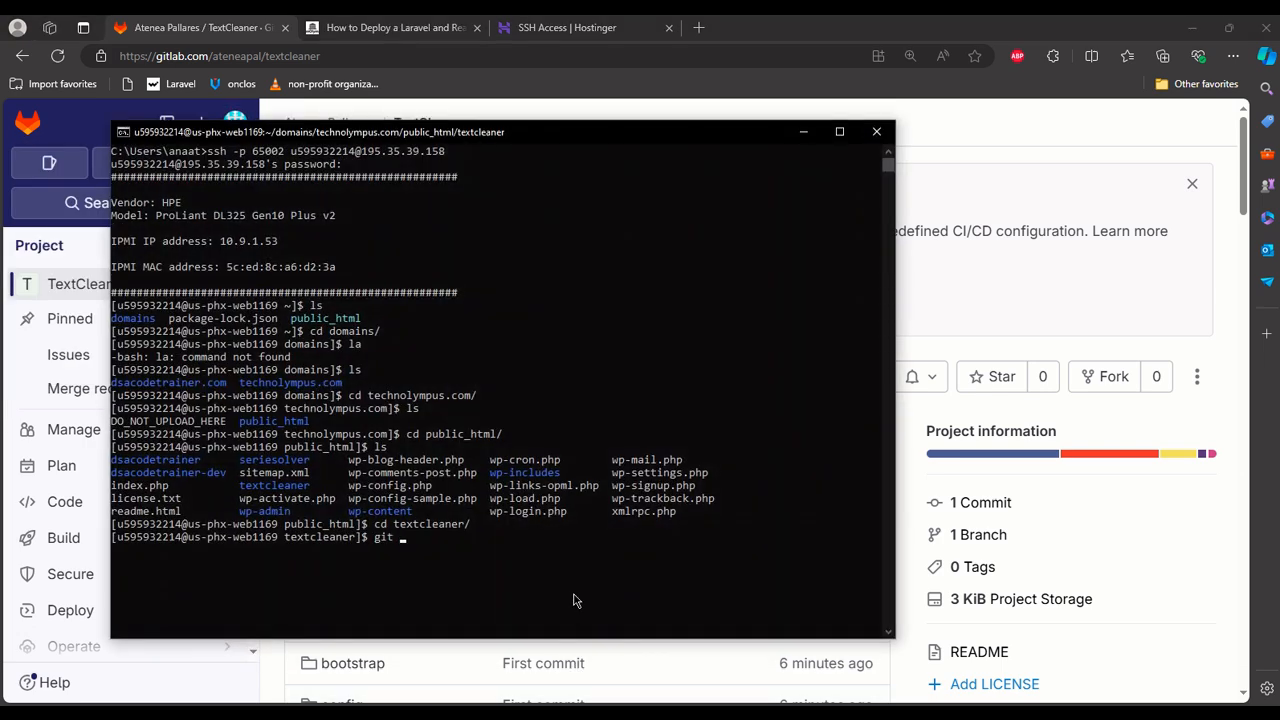
text(git clode)
key(BackSpace)
key(BackSpace)
text(ne)
key(ctrl+v)
key(Return)
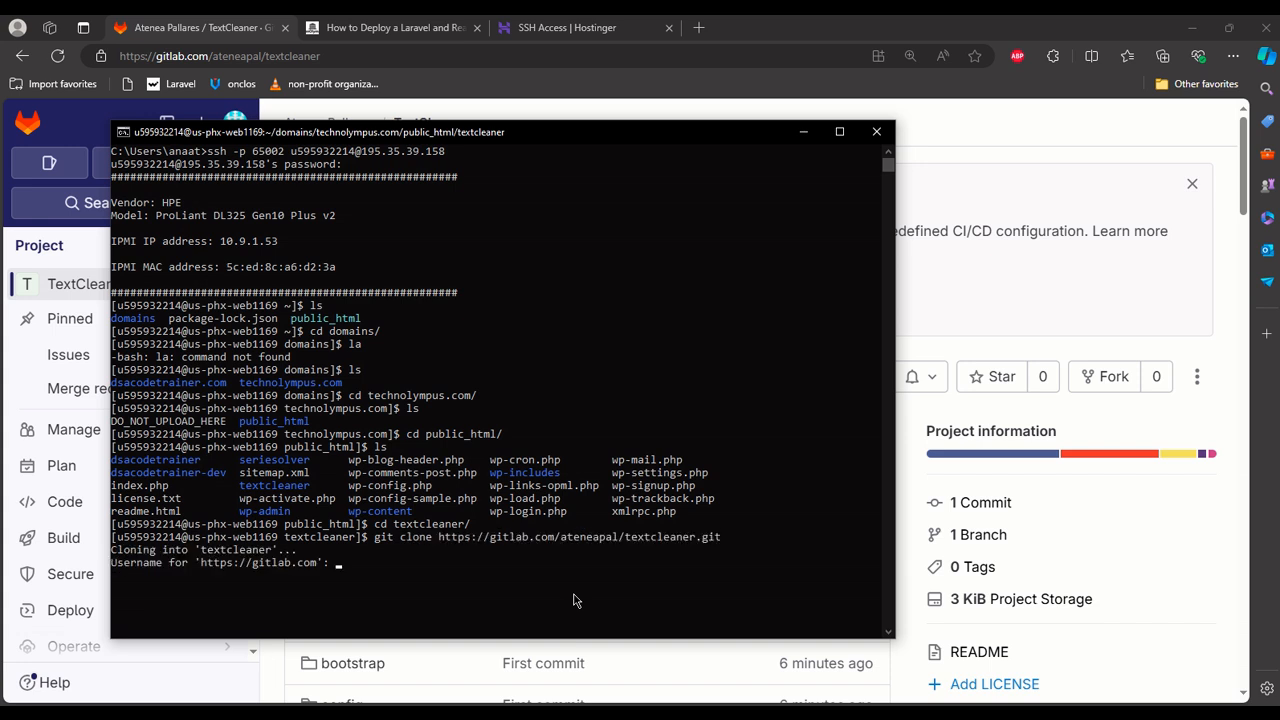
Try to authenticate the clone with the account holder's full name as username and the GitLab account password.
key(Return)
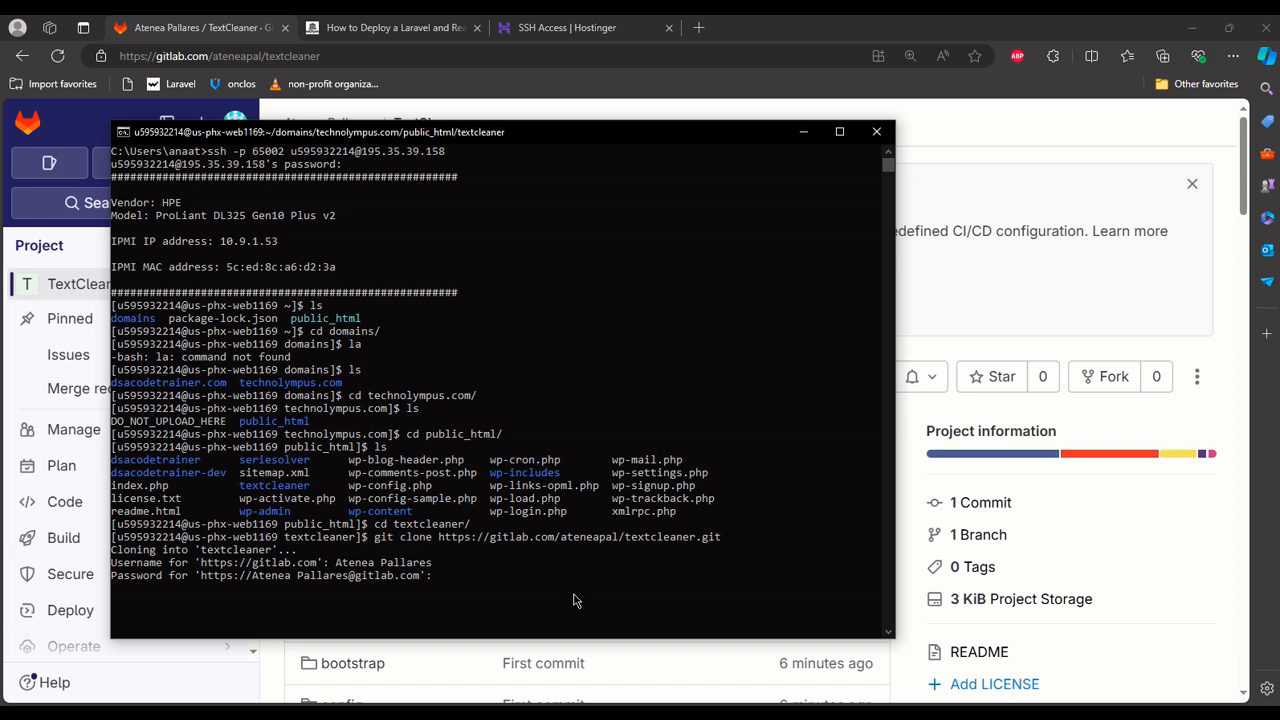
key(Return)
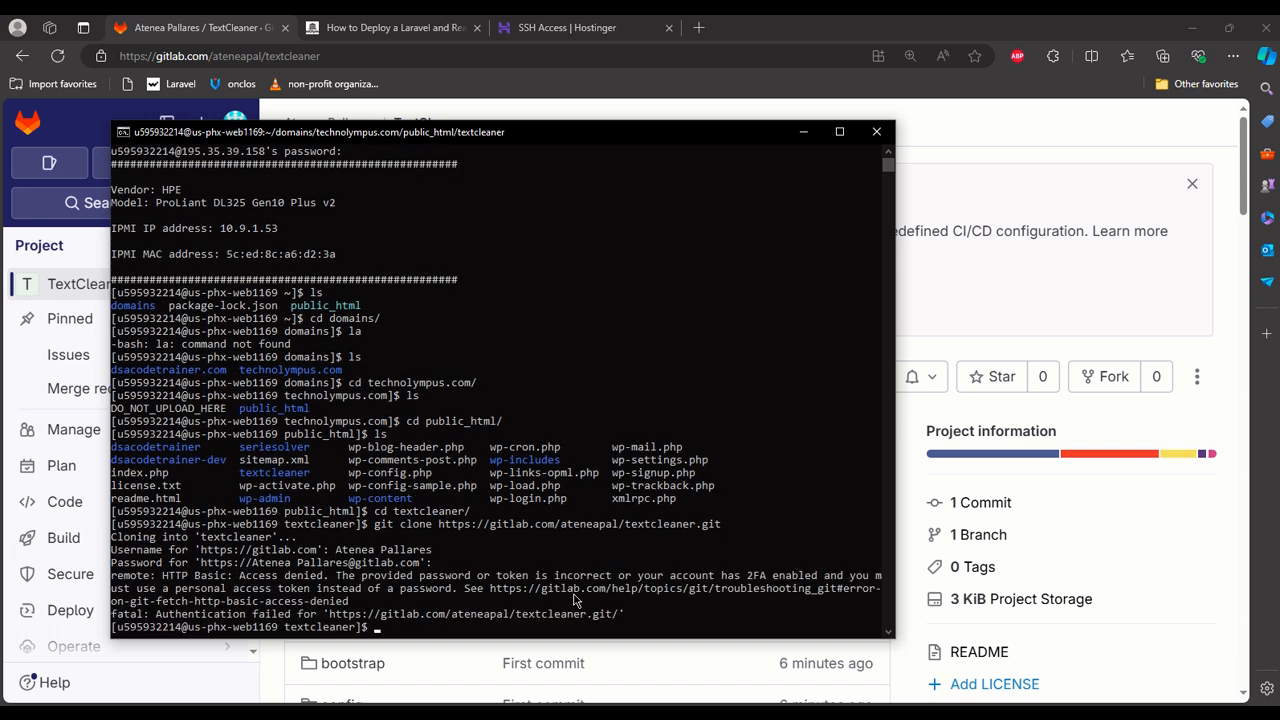
Widen the terminal window and rerun the git clone command, authenticating with the GitLab username handle and the account password.
scroll(580, 590, up, 1)
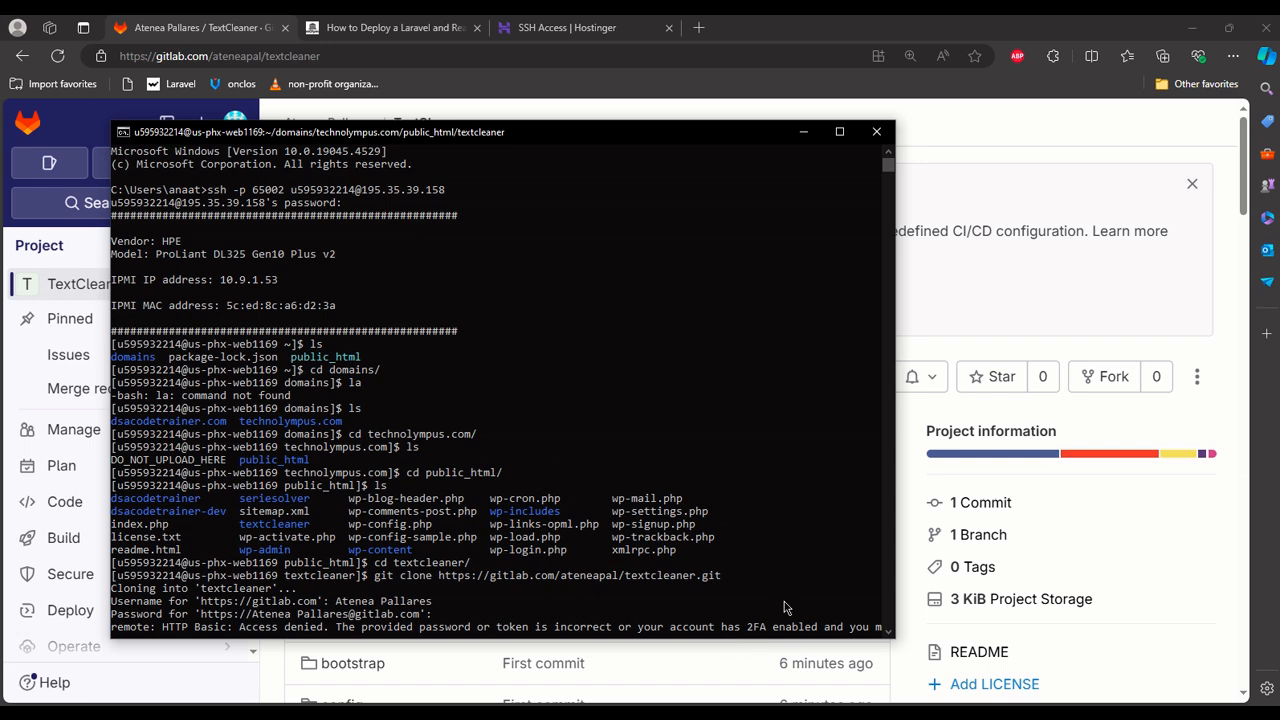
drag(897, 487, 1103, 487)
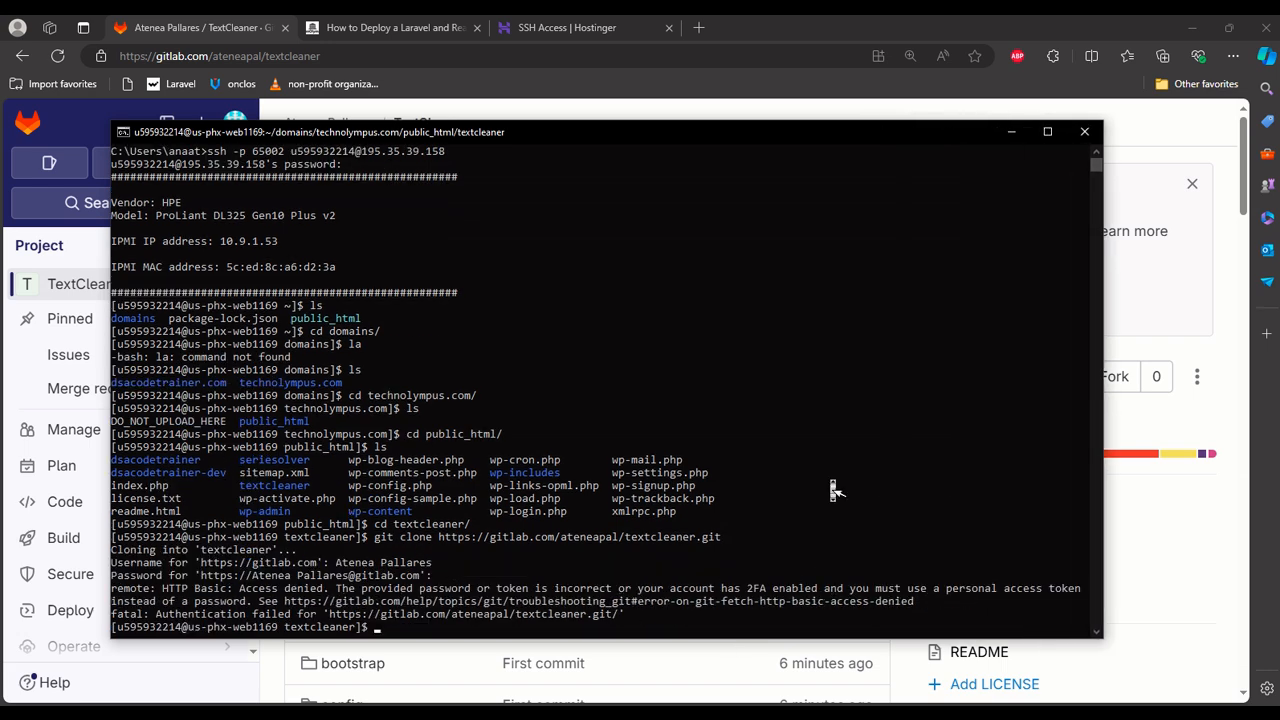
scroll(830, 487, up, 2)
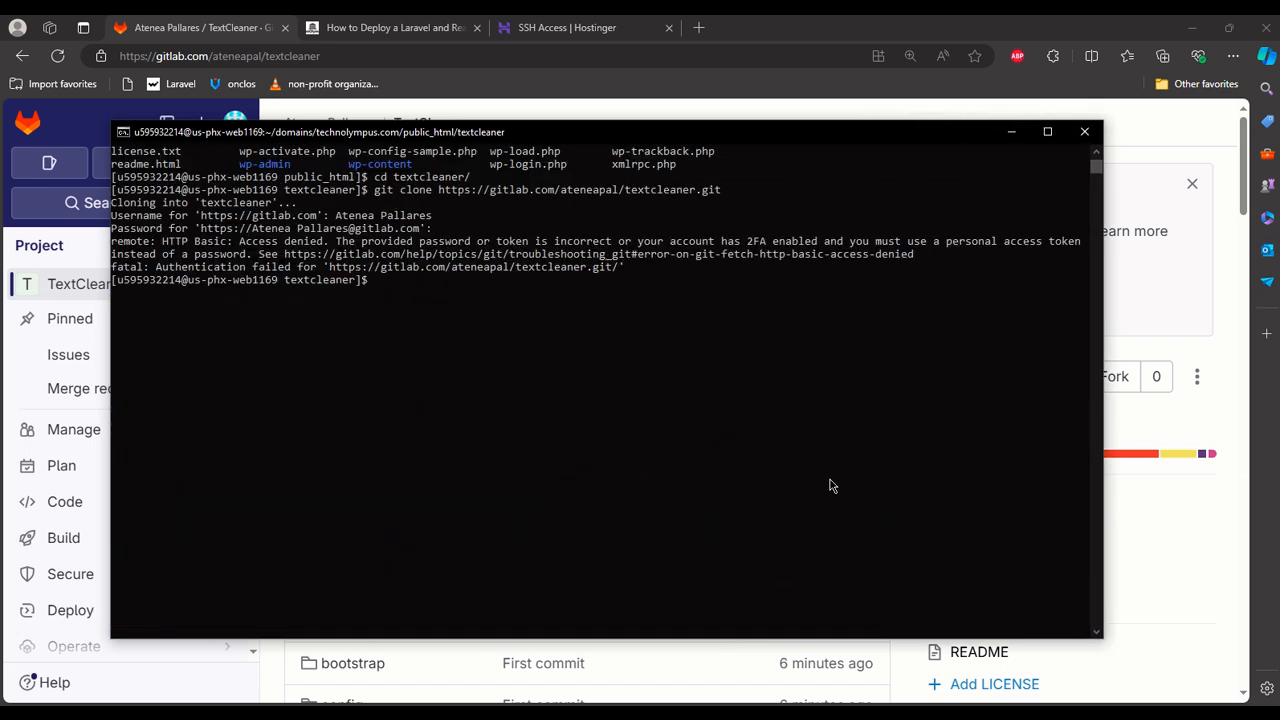
key(Up)
key(Return)
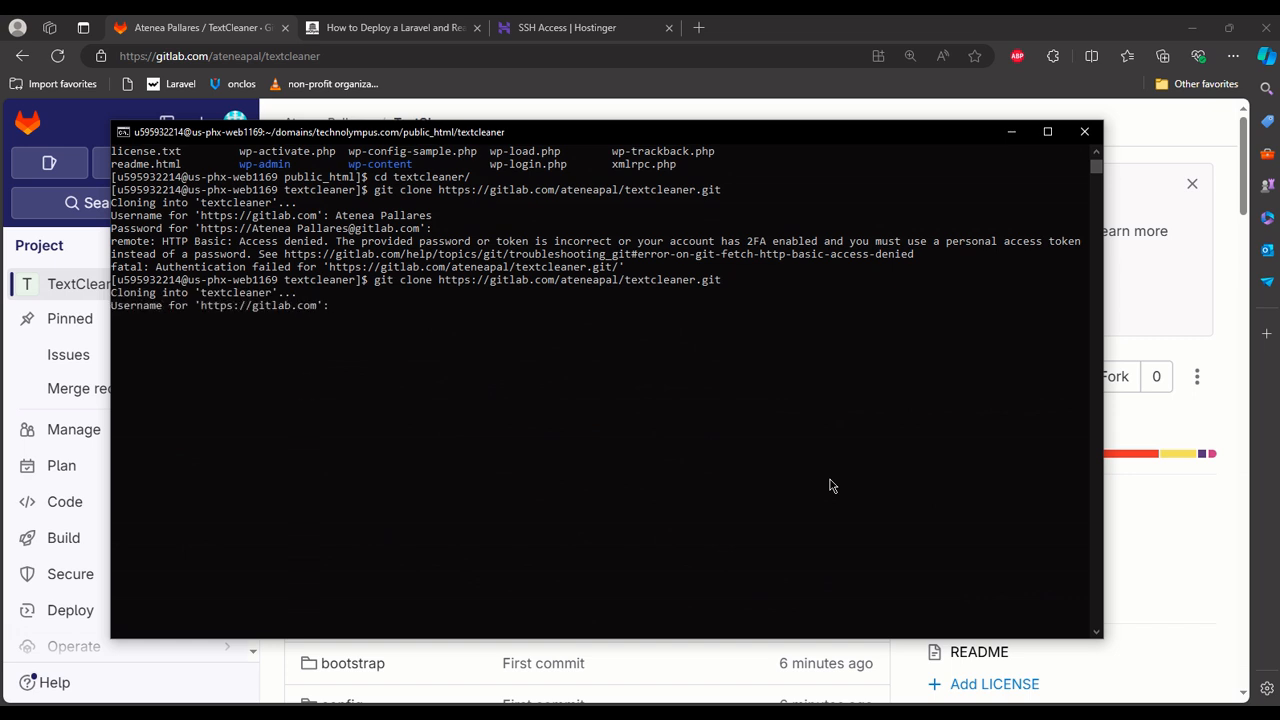
text(ateneapal)
key(Return)
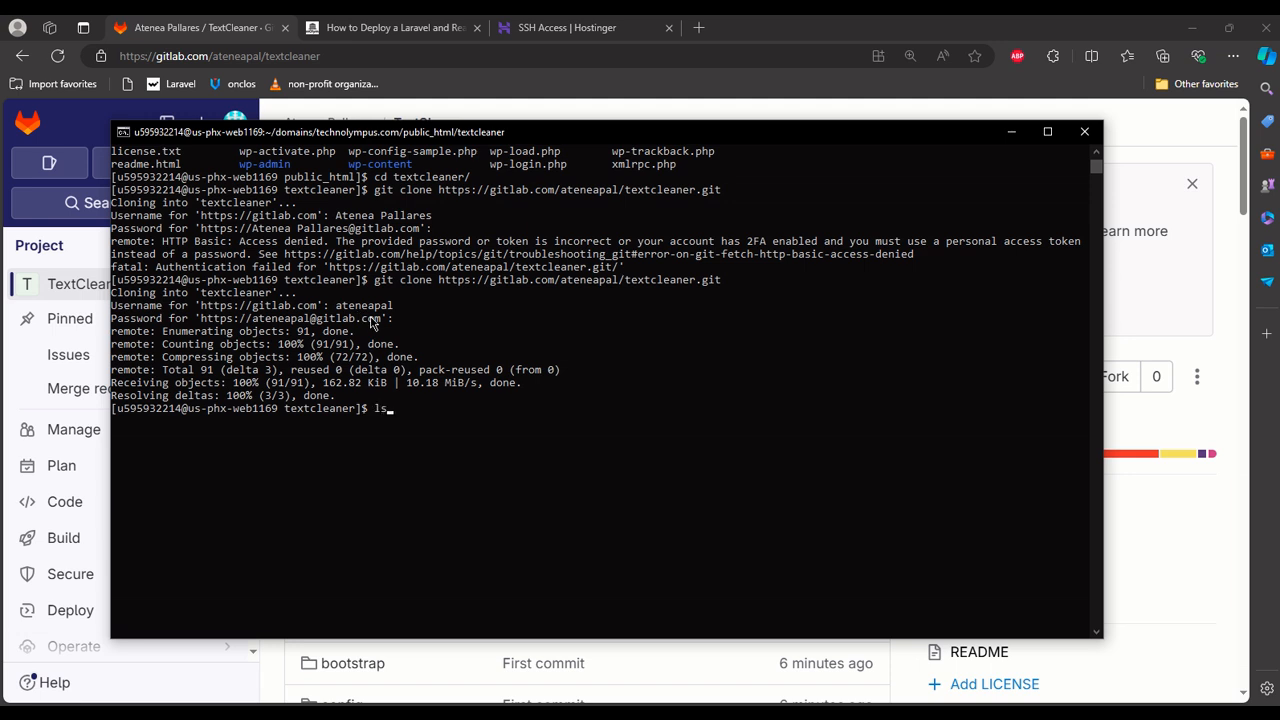
List the current folder with ls, change into the cloned textcleaner directory and list its contents.
key(Return)
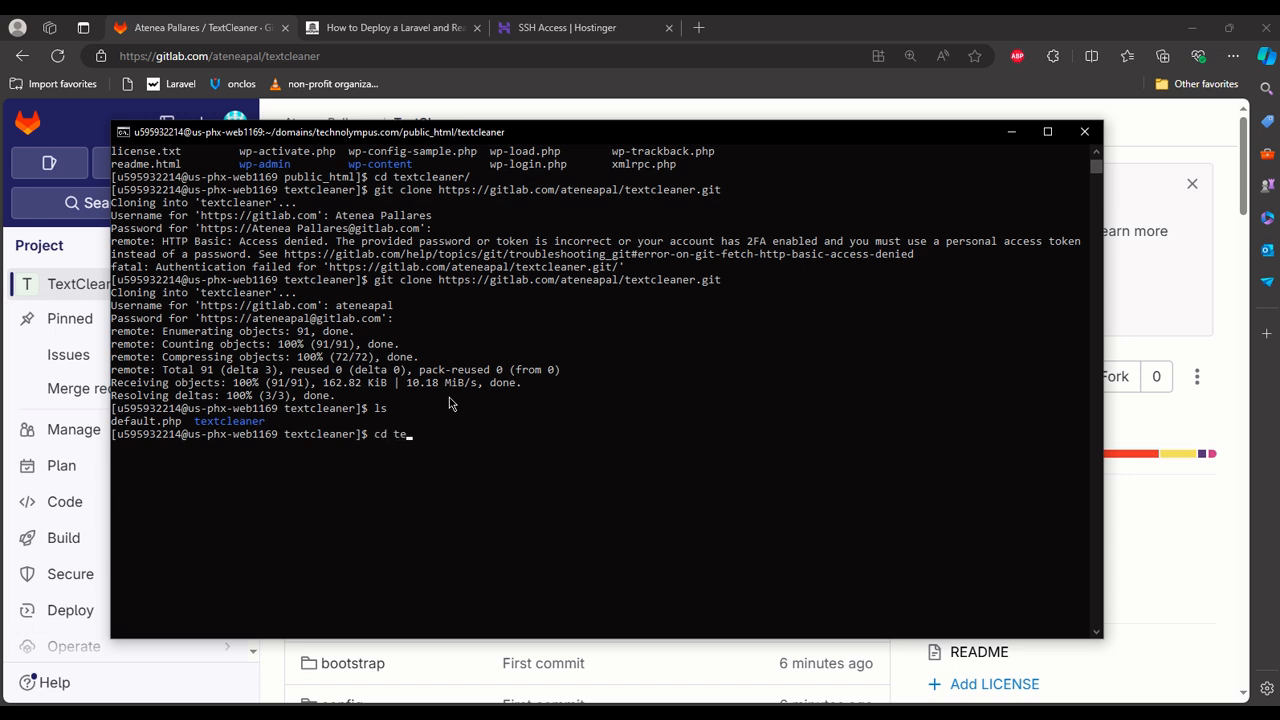
text(cd te)
key(Tab)
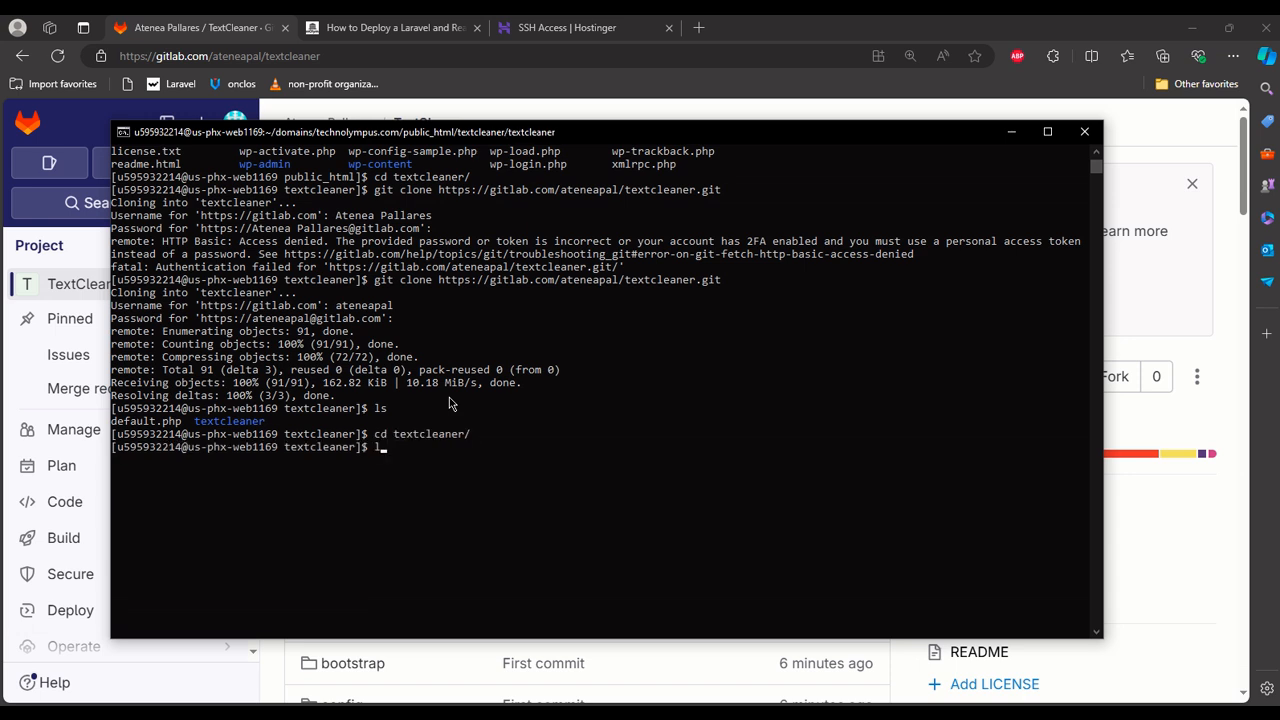
text(ls)
key(Return)
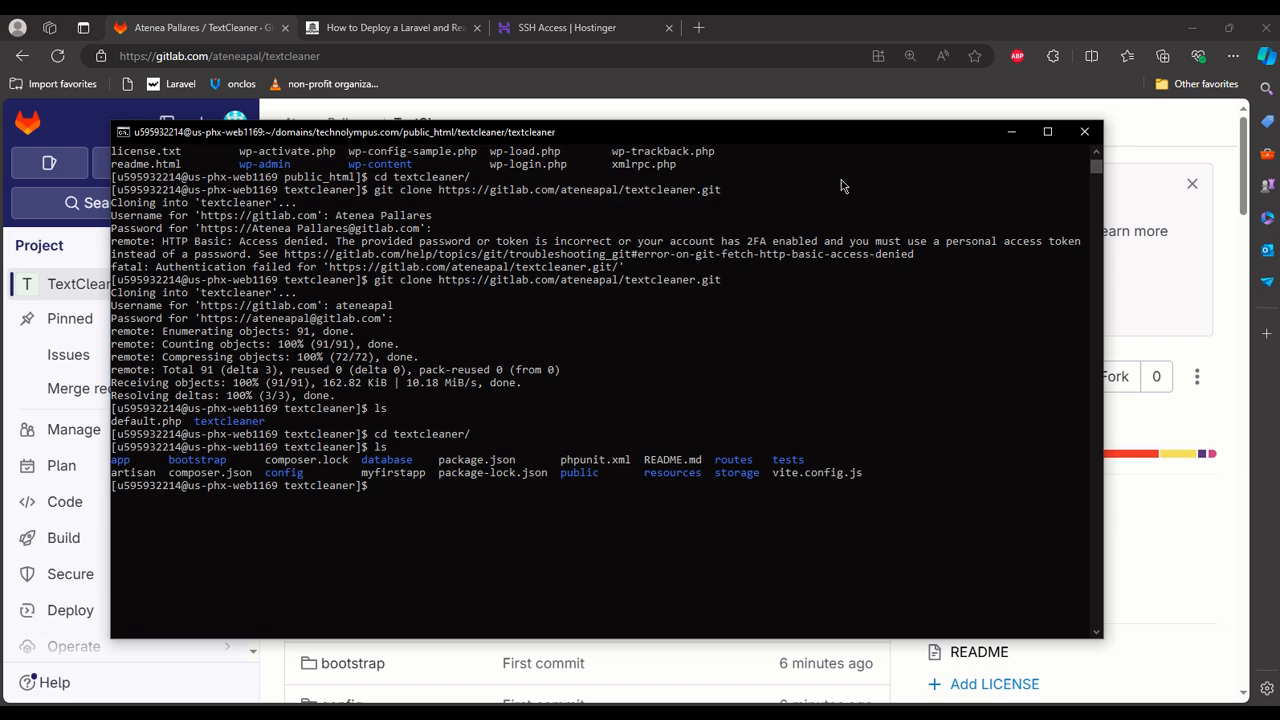
Minimise the terminal, return to Hostinger in the browser and open the File Manager with the technolympus.com files.
click(1011, 131)
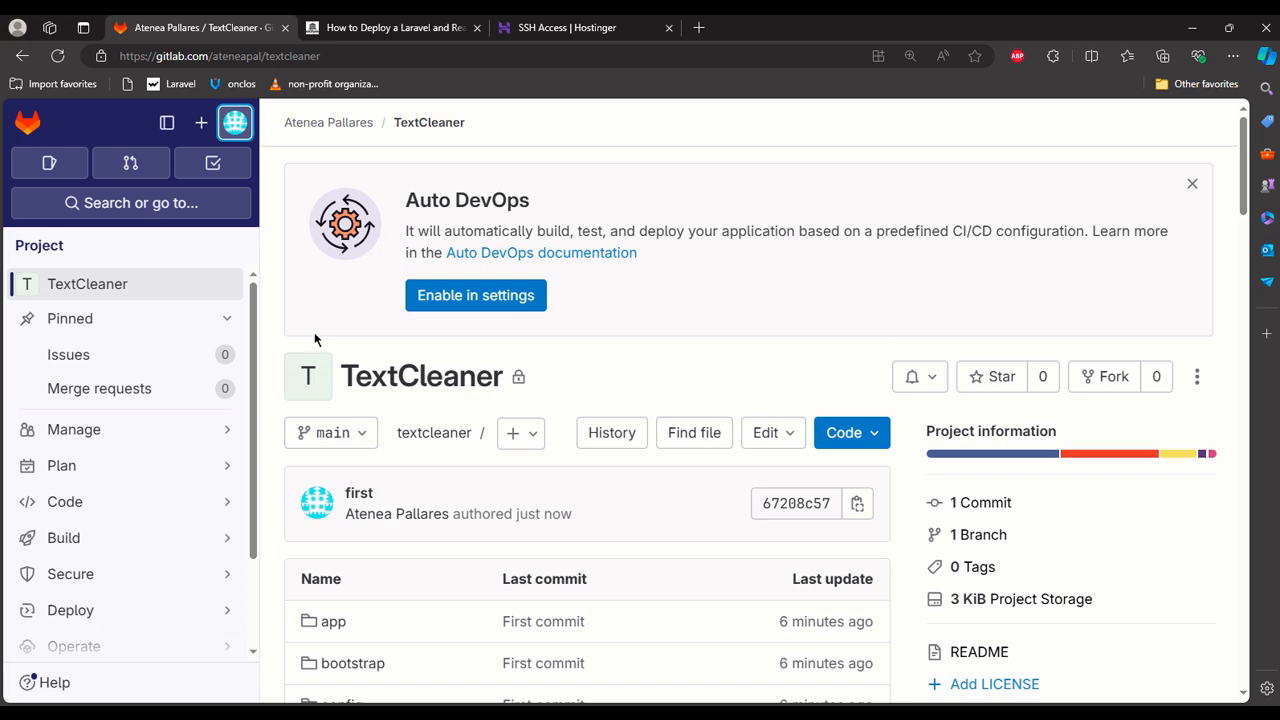
mouse_move(509, 22)
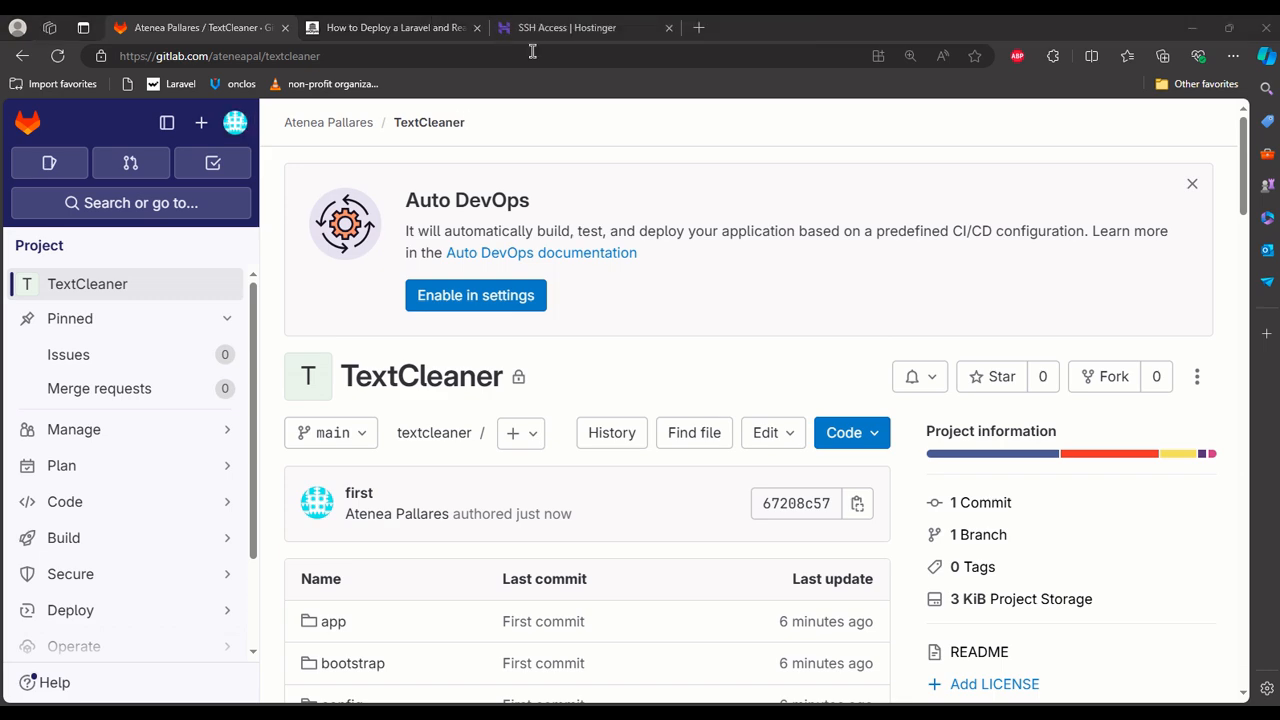
click(530, 30)
scroll(216, 357, down, 2)
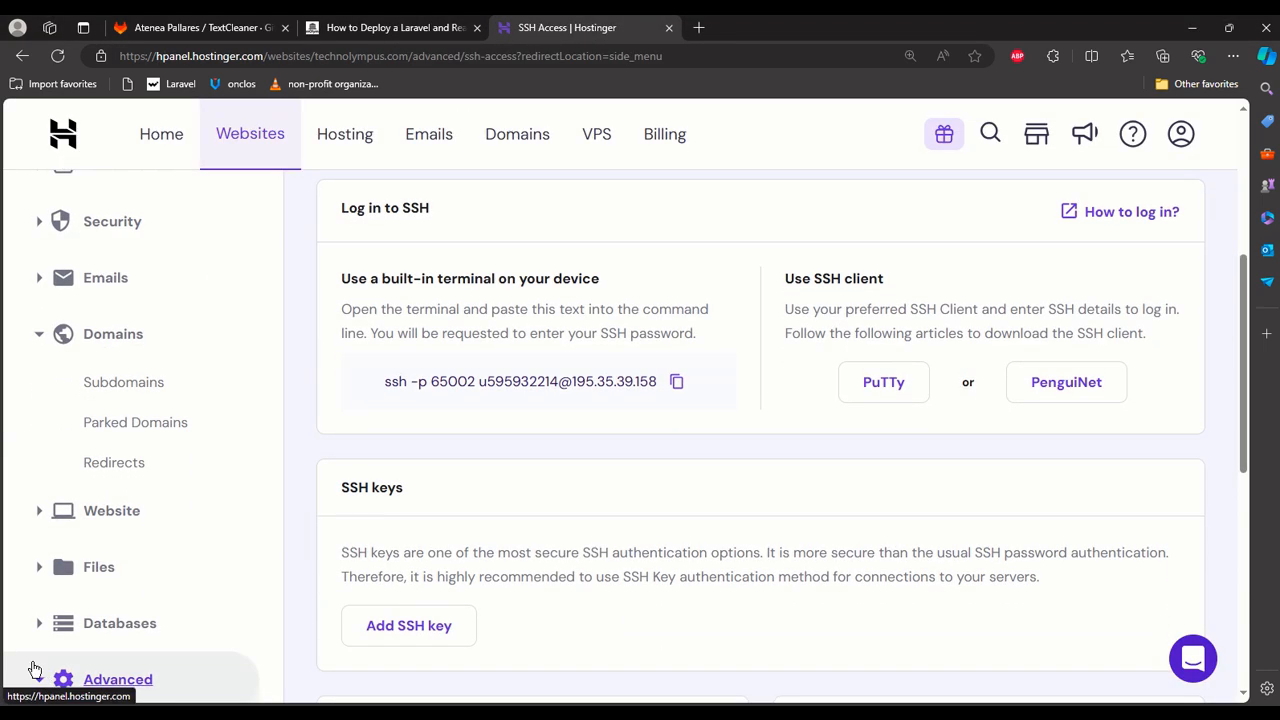
click(70, 572)
scroll(168, 433, down, 2)
click(160, 430)
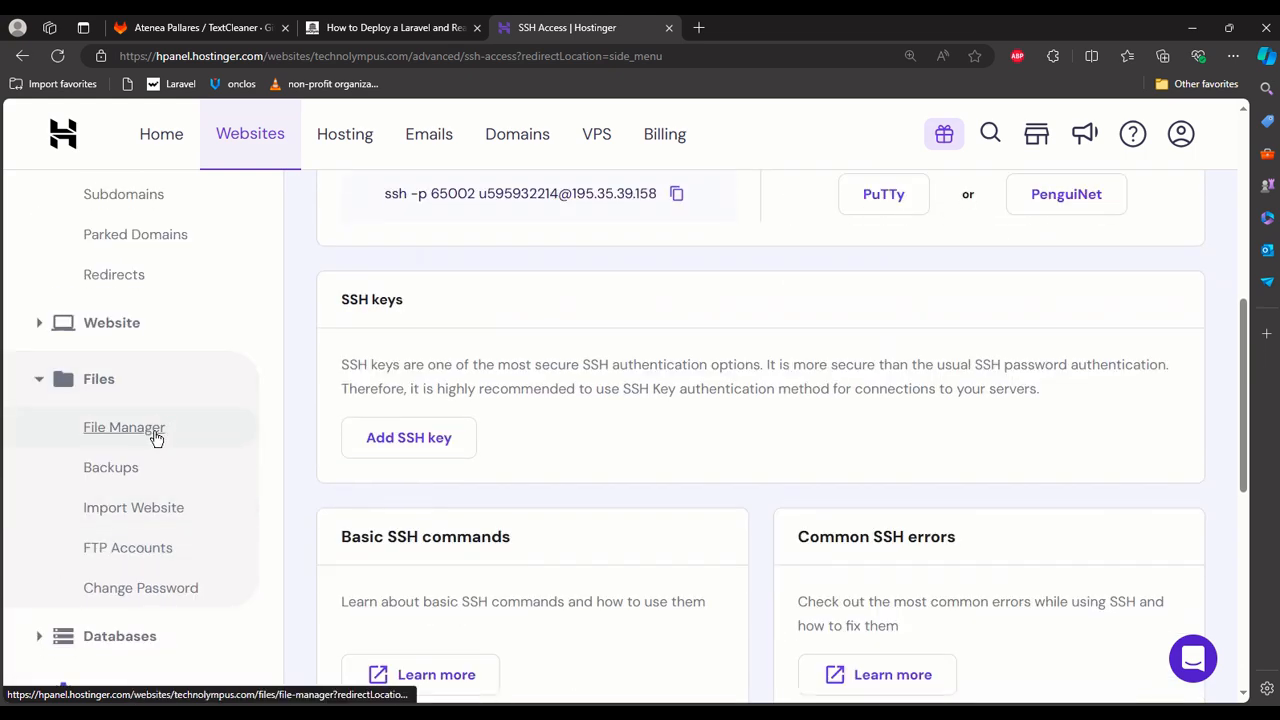
click(528, 378)
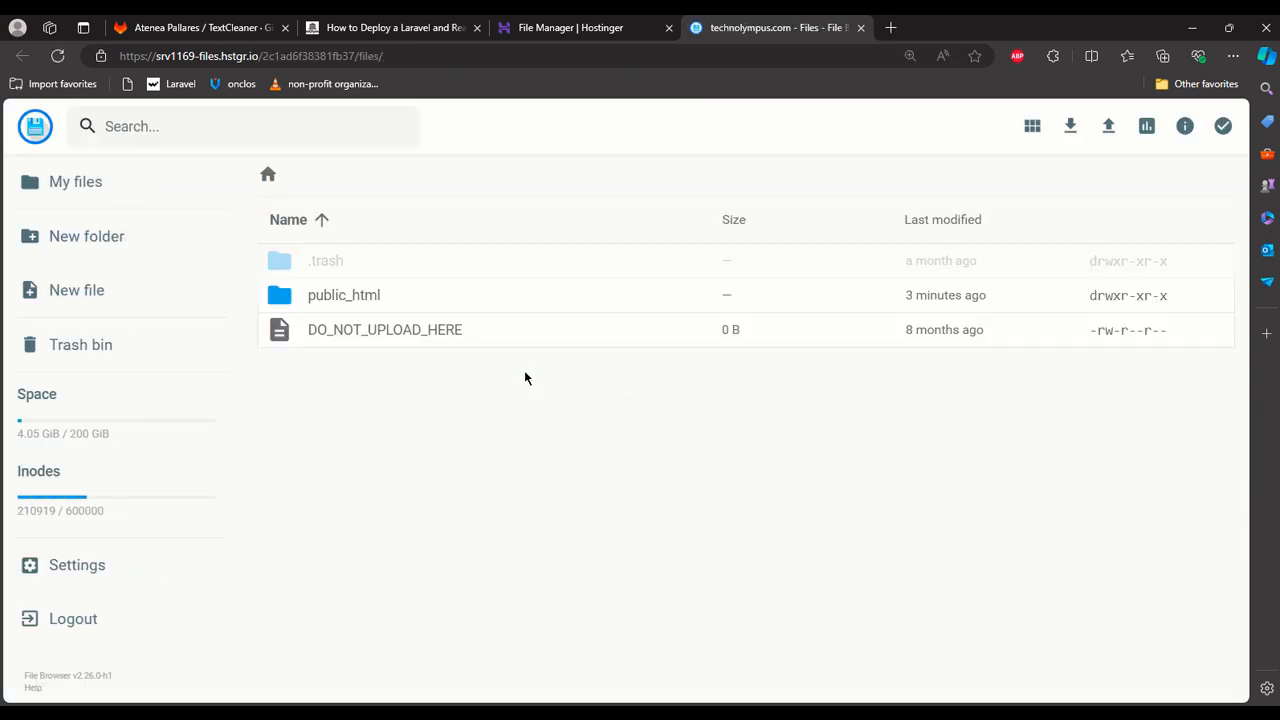
Open the cloned project folder at public_html/textcleaner/textcleaner in the file manager.
double_click(363, 299)
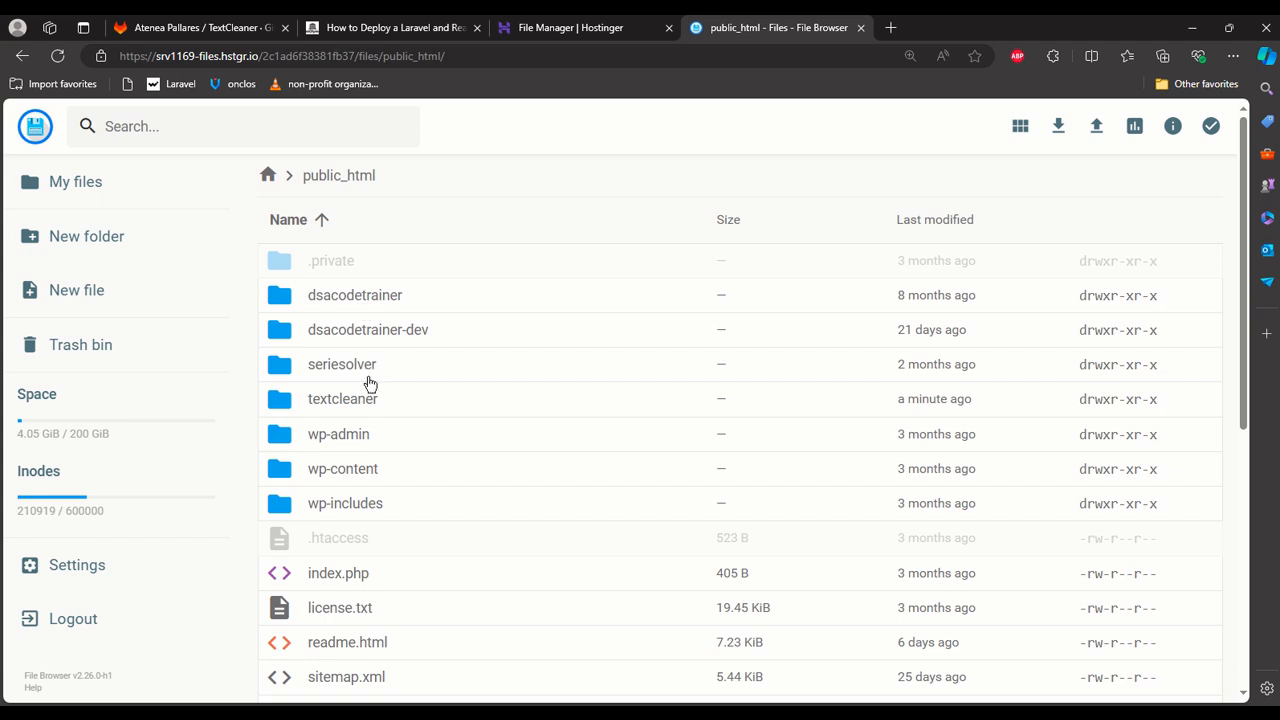
double_click(365, 399)
double_click(365, 263)
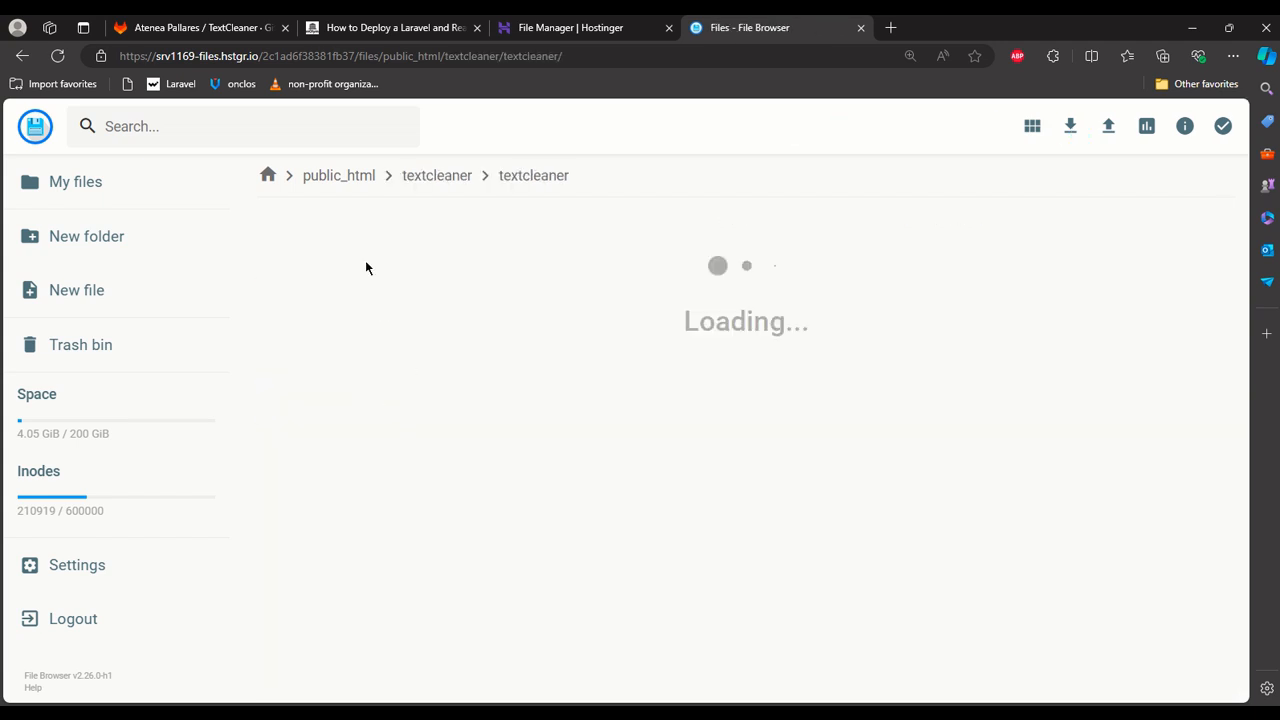
Move all items of the inner textcleaner folder, from .git to vite.config.js, into public_html.
click(363, 268)
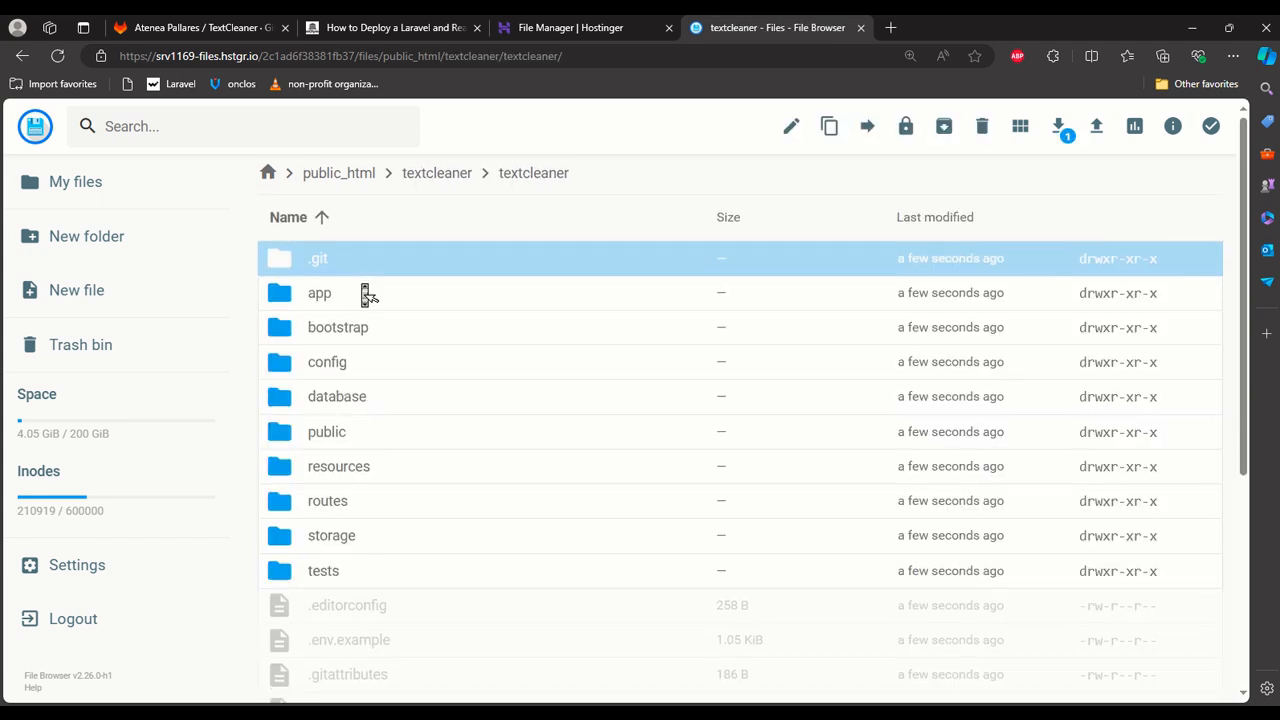
scroll(366, 290, down, 4)
shift+click(400, 686)
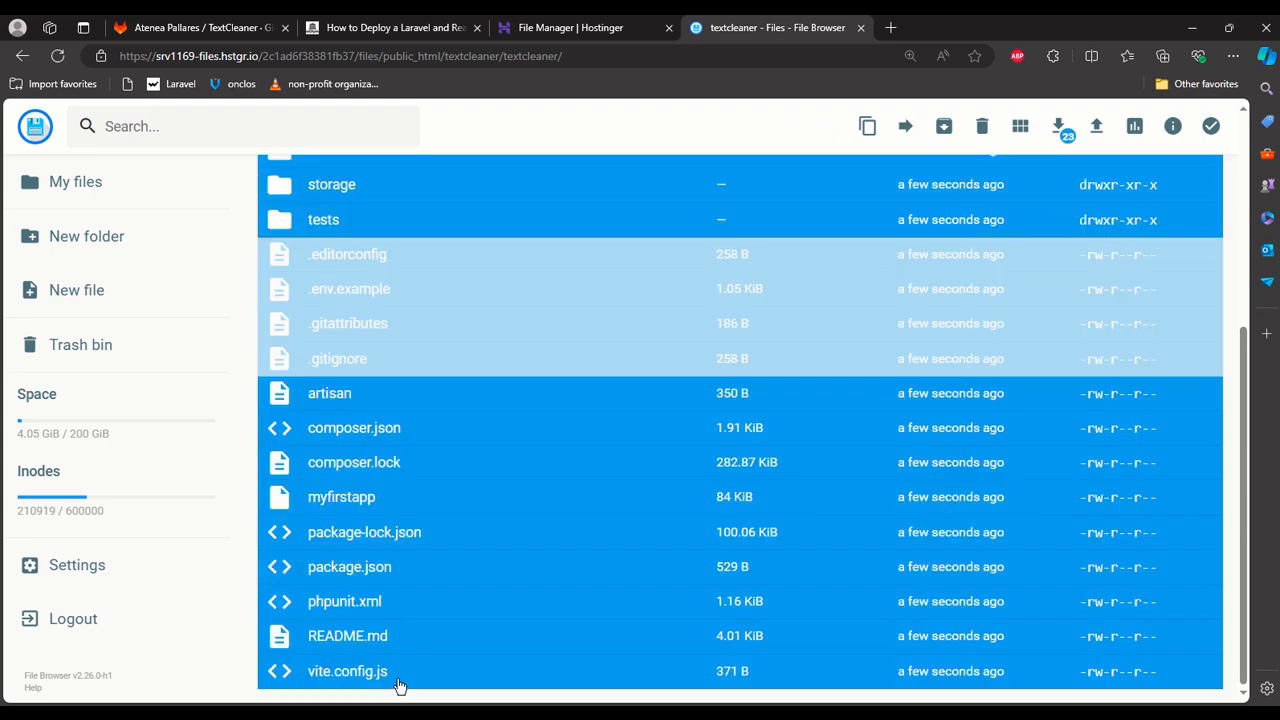
scroll(408, 635, up, 4)
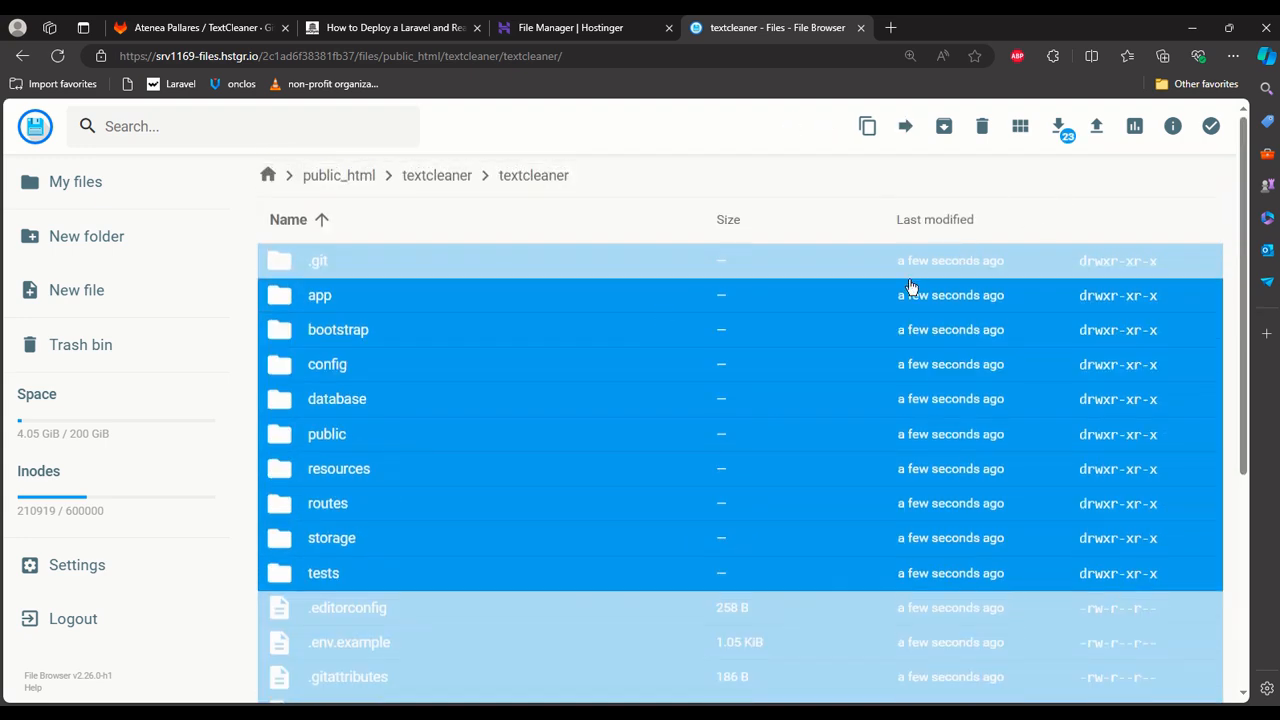
click(905, 128)
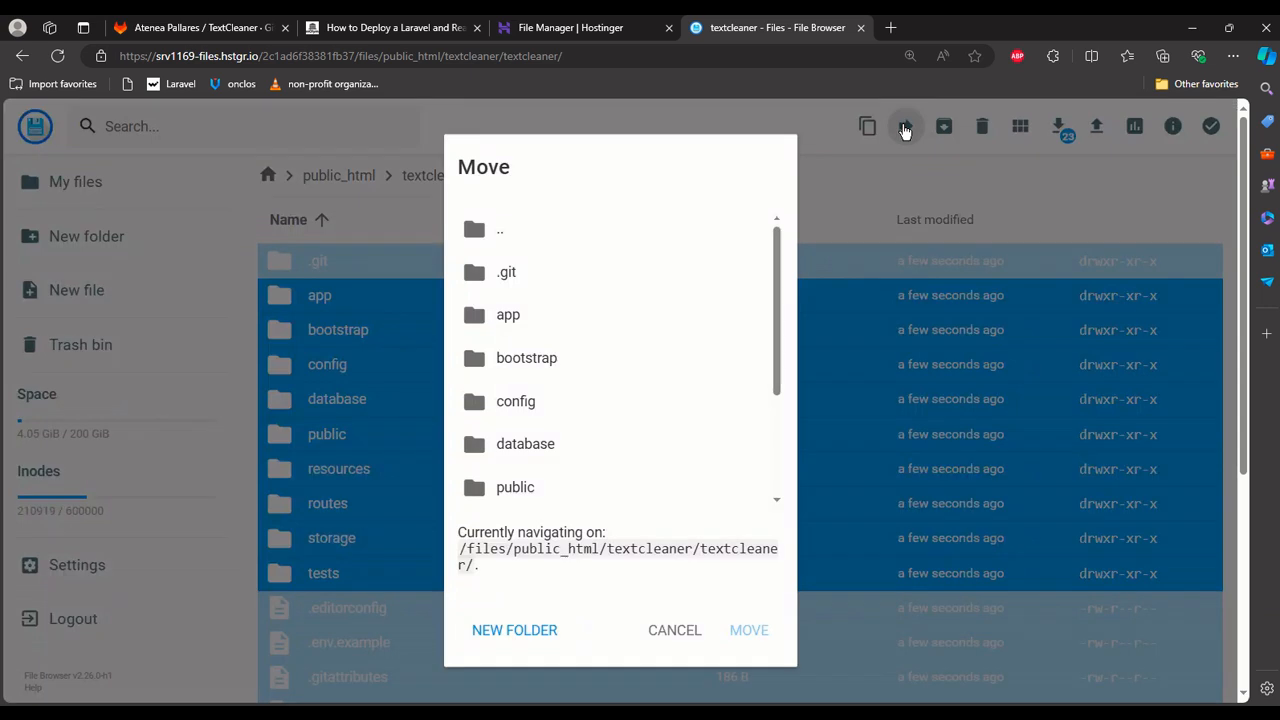
scroll(683, 346, down, 3)
scroll(684, 347, up, 3)
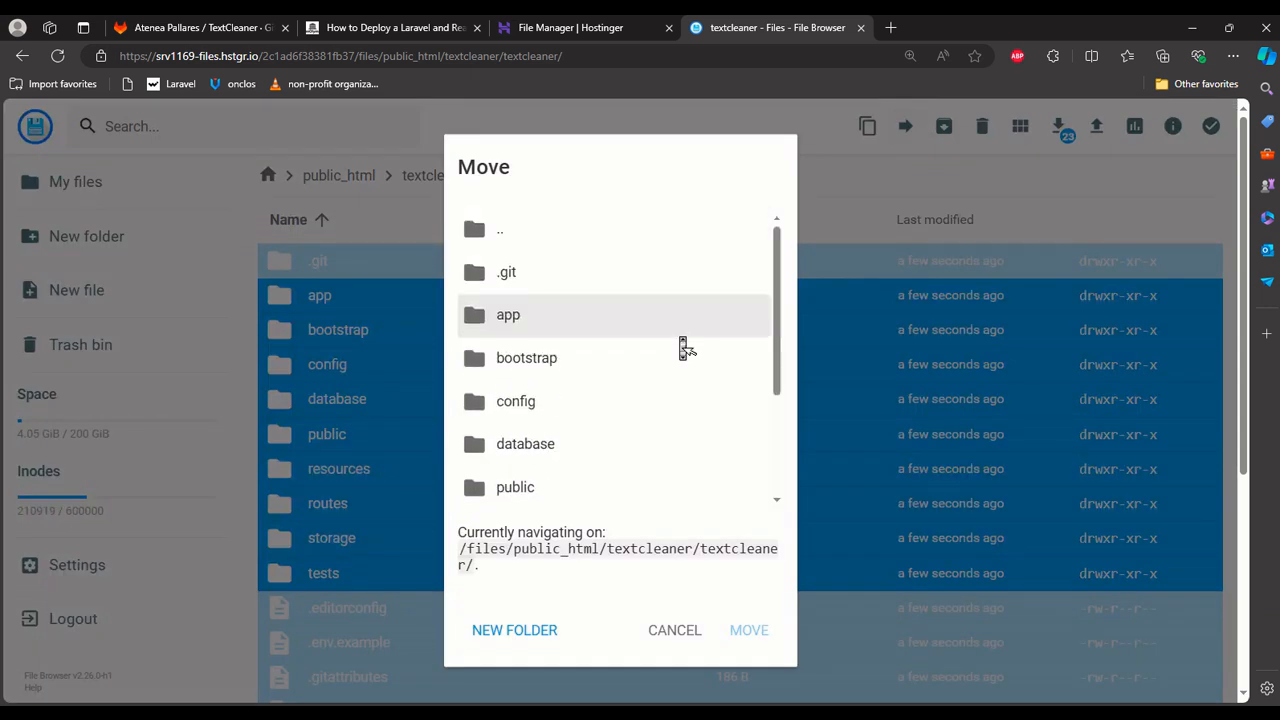
double_click(600, 231)
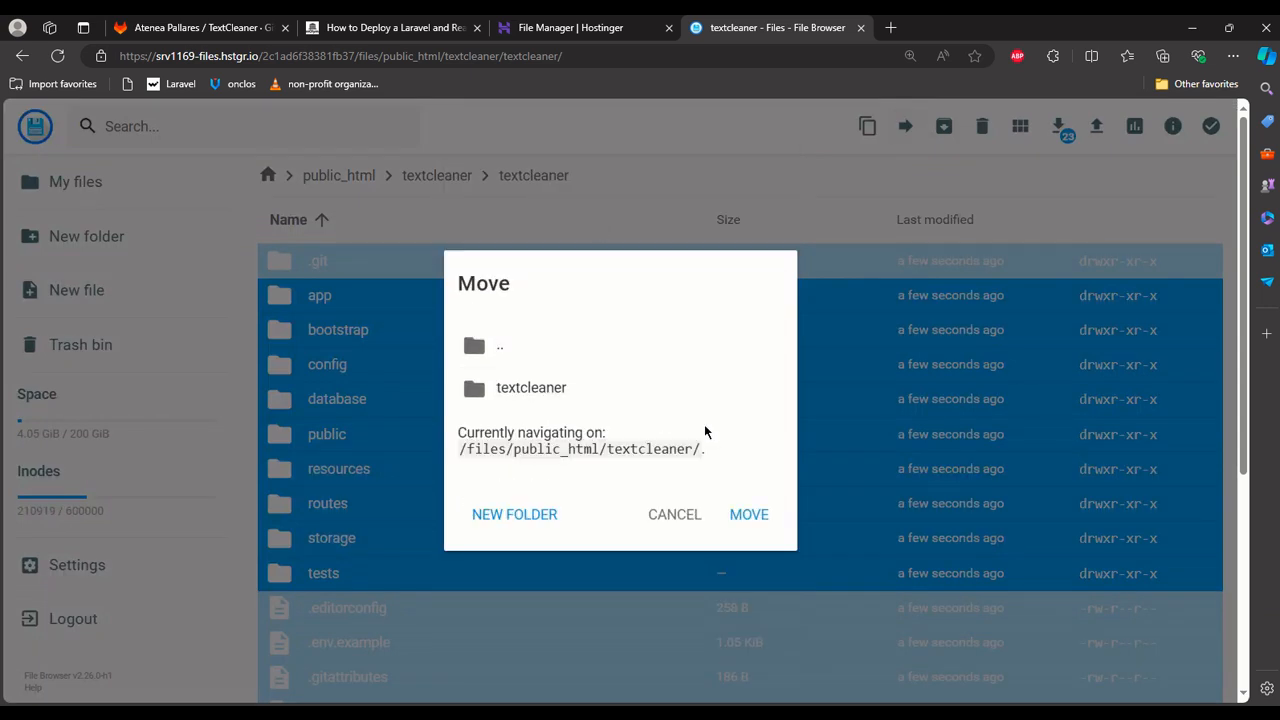
click(661, 400)
click(627, 362)
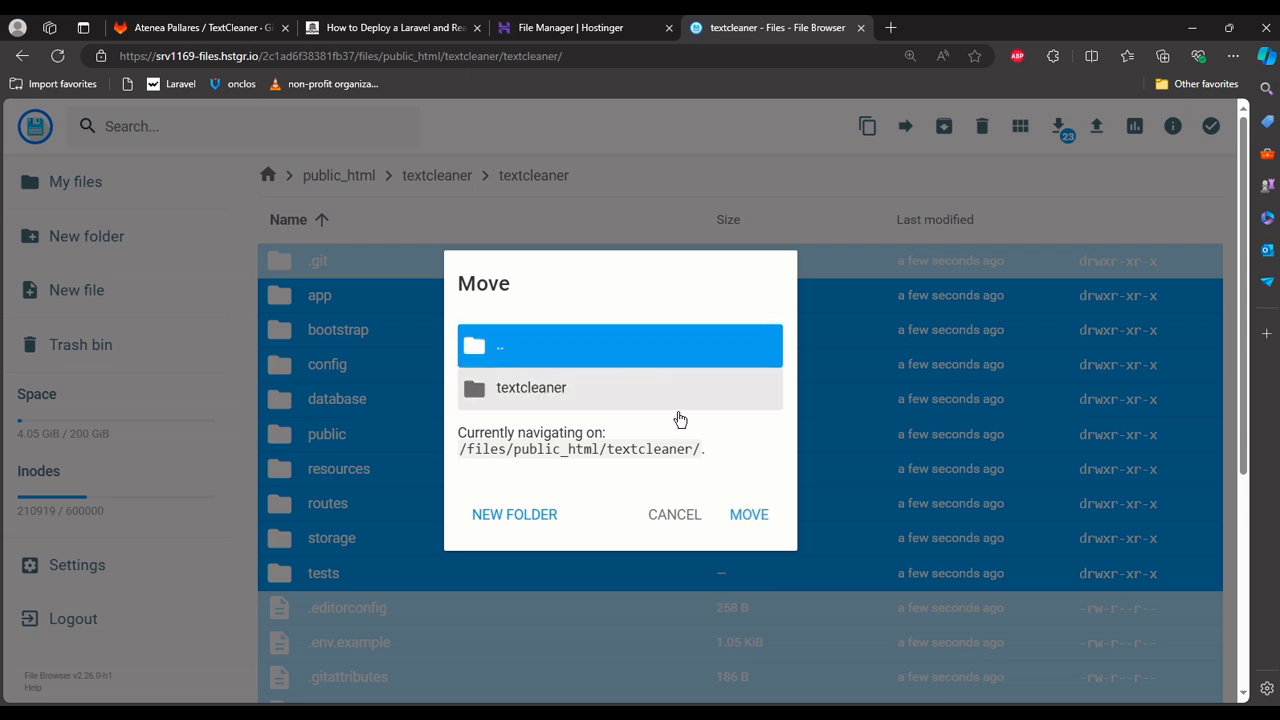
click(750, 515)
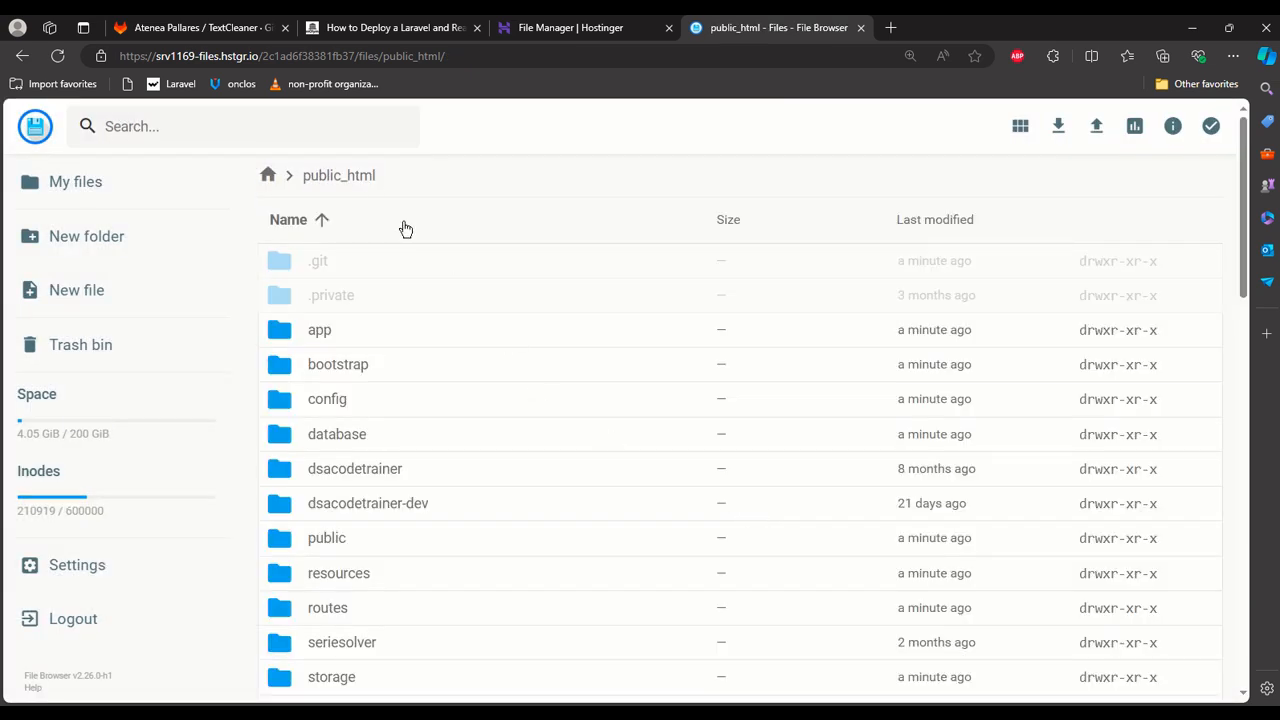
Examine public_html and its textcleaner/textcleaner subfolder to check where the moved project files are.
scroll(455, 285, down, 1)
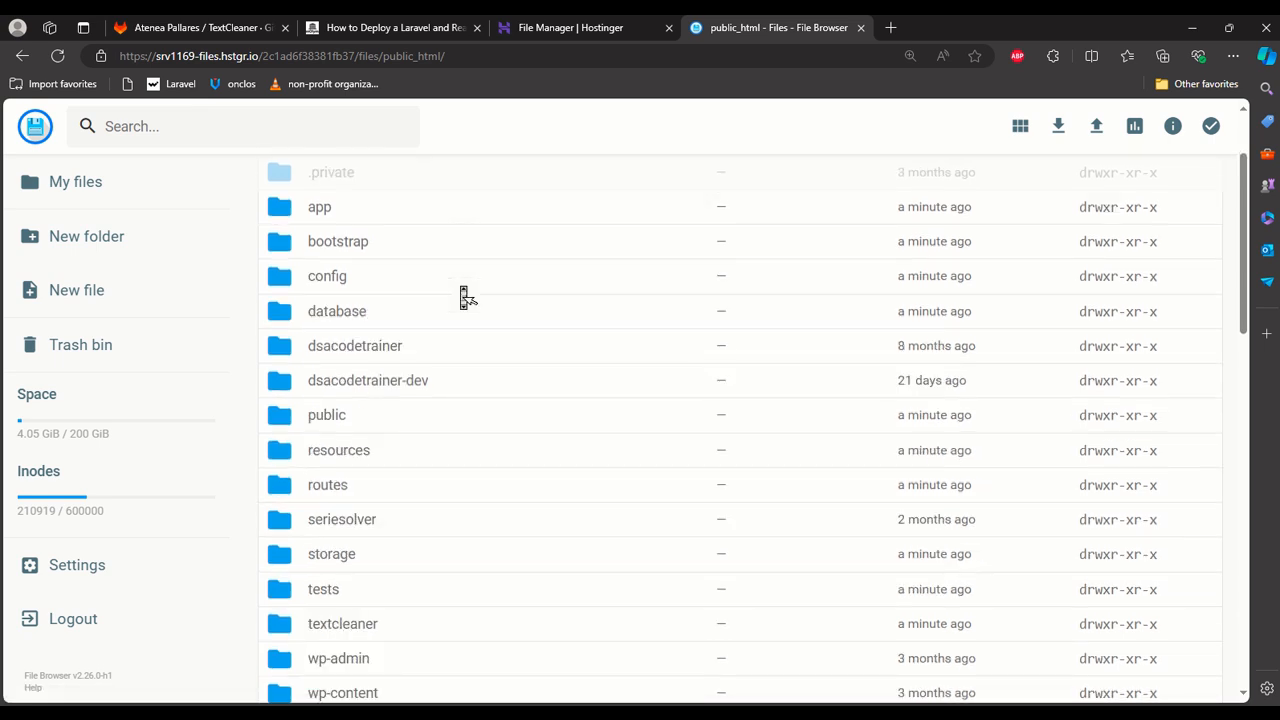
scroll(465, 297, up, 2)
click(270, 177)
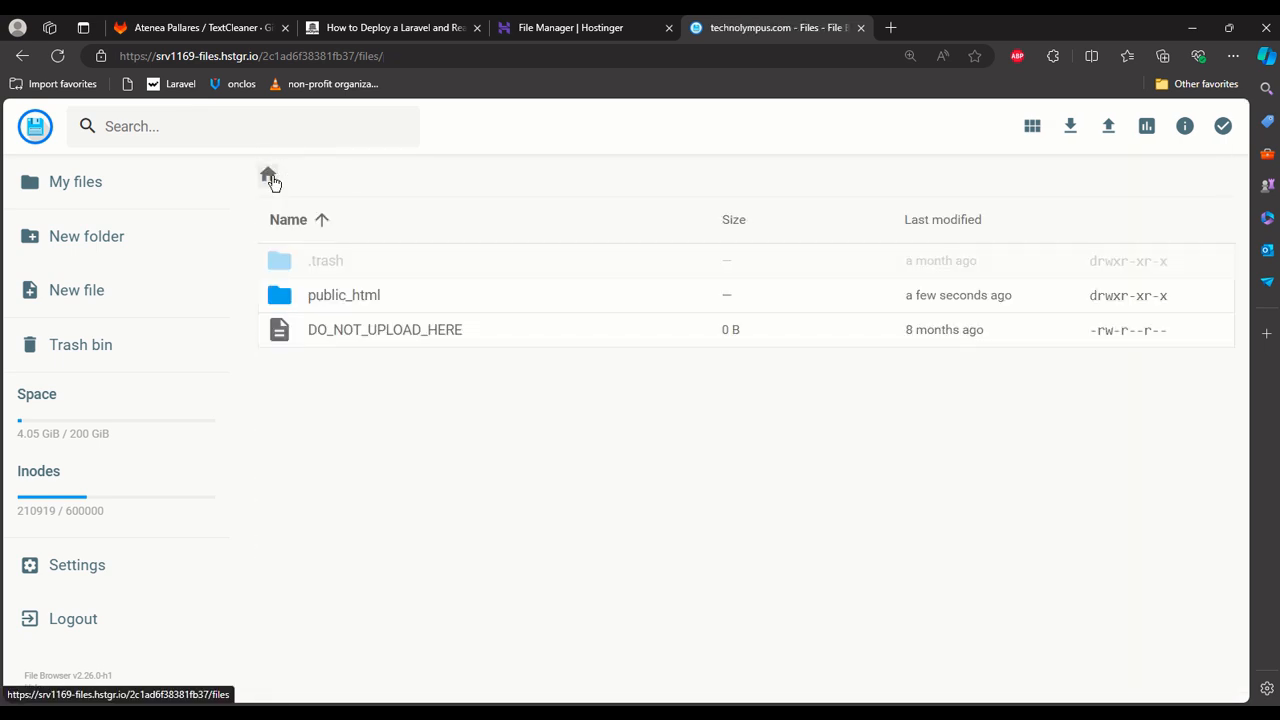
double_click(357, 296)
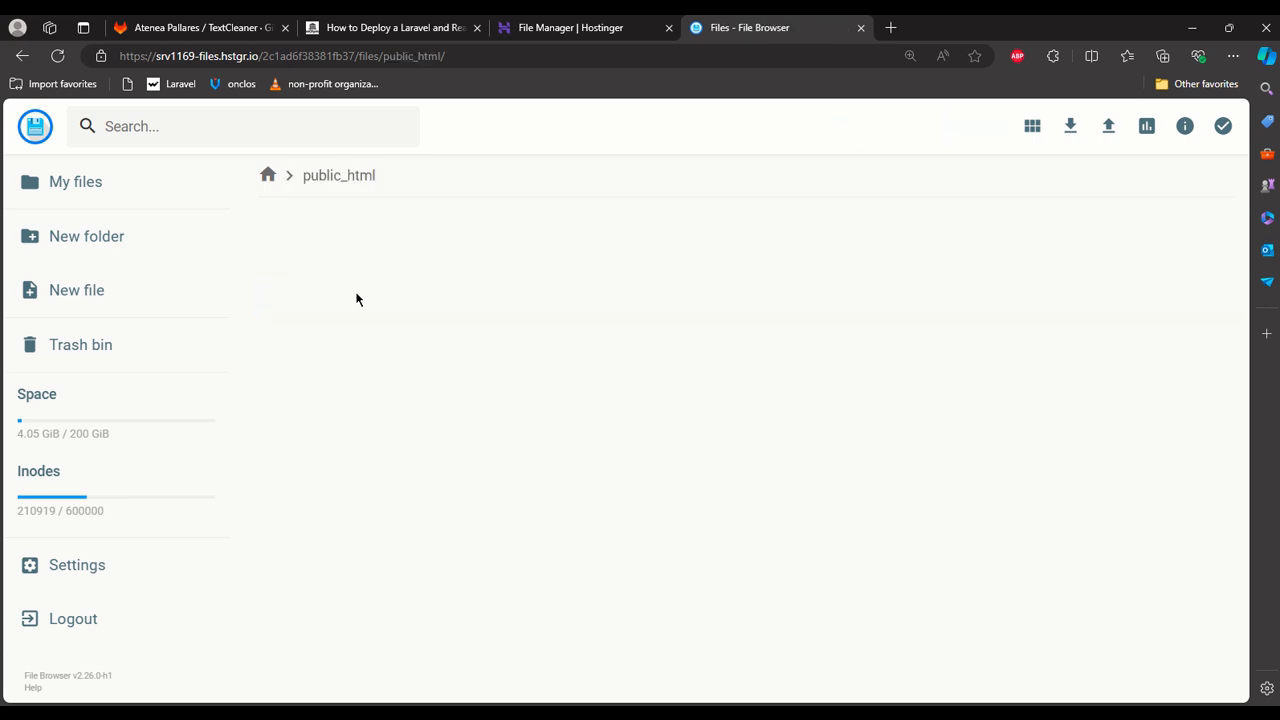
scroll(357, 378, down, 2)
scroll(360, 381, down, 1)
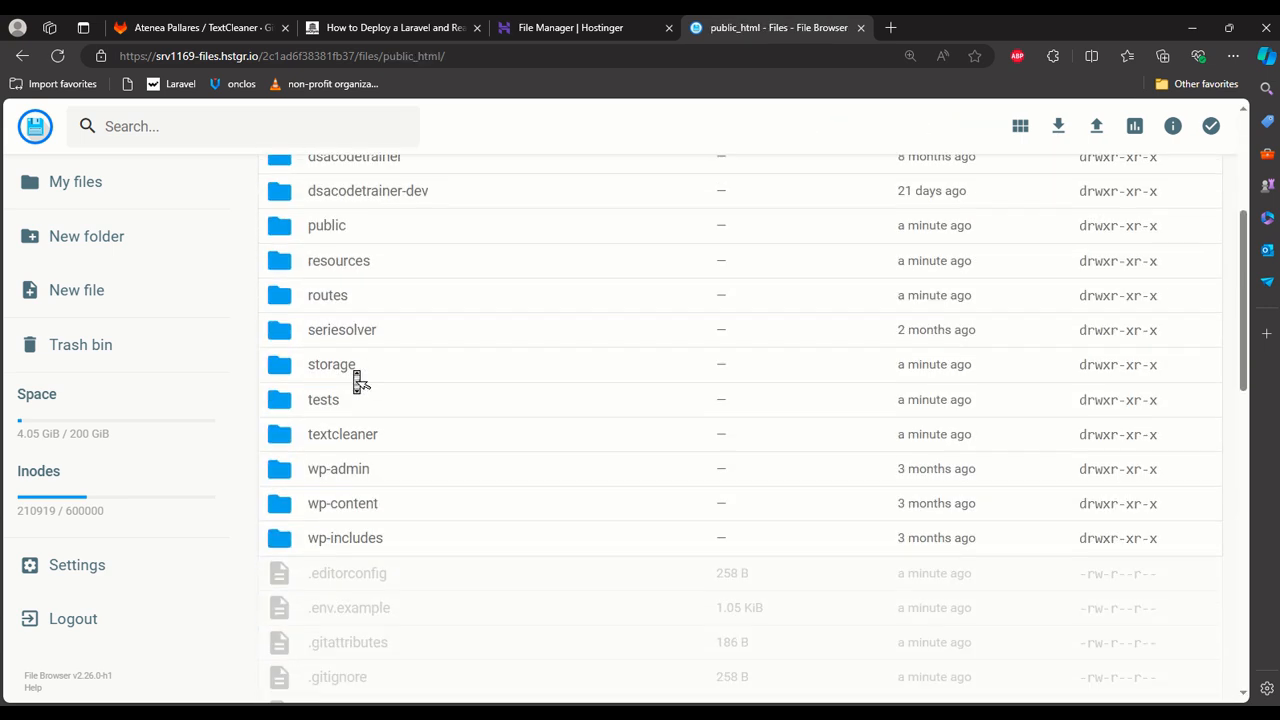
double_click(353, 434)
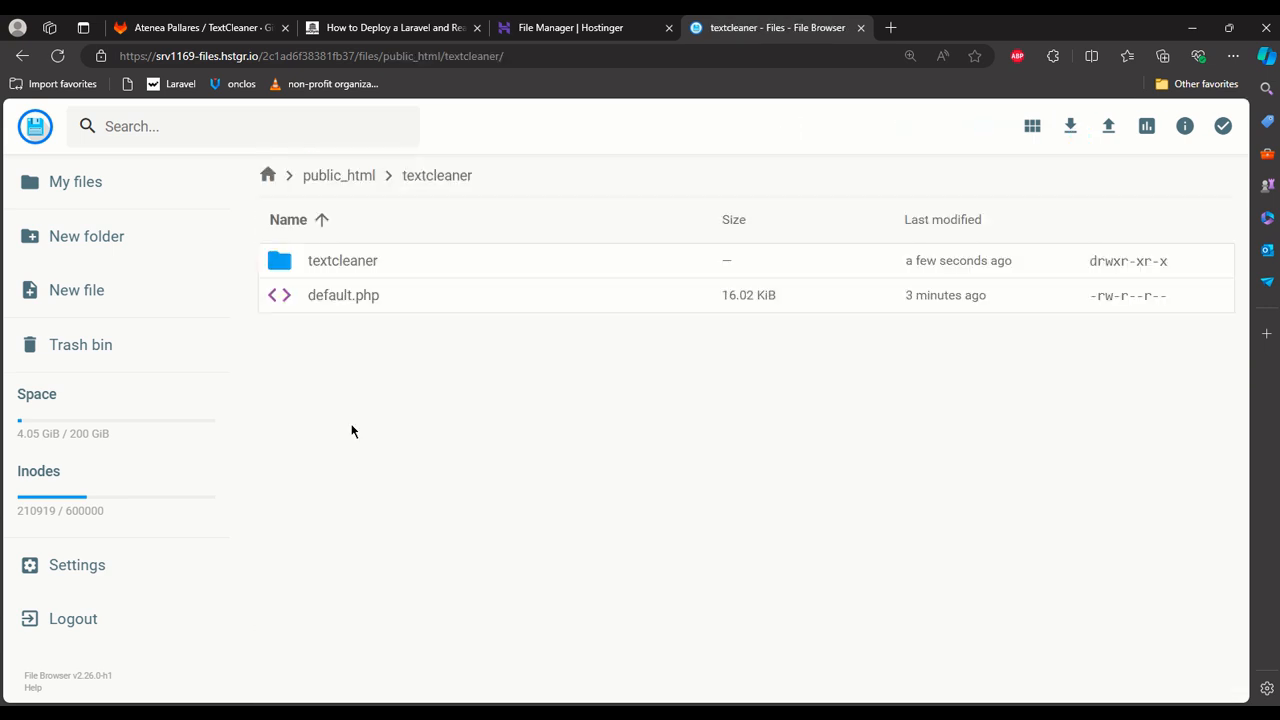
double_click(380, 266)
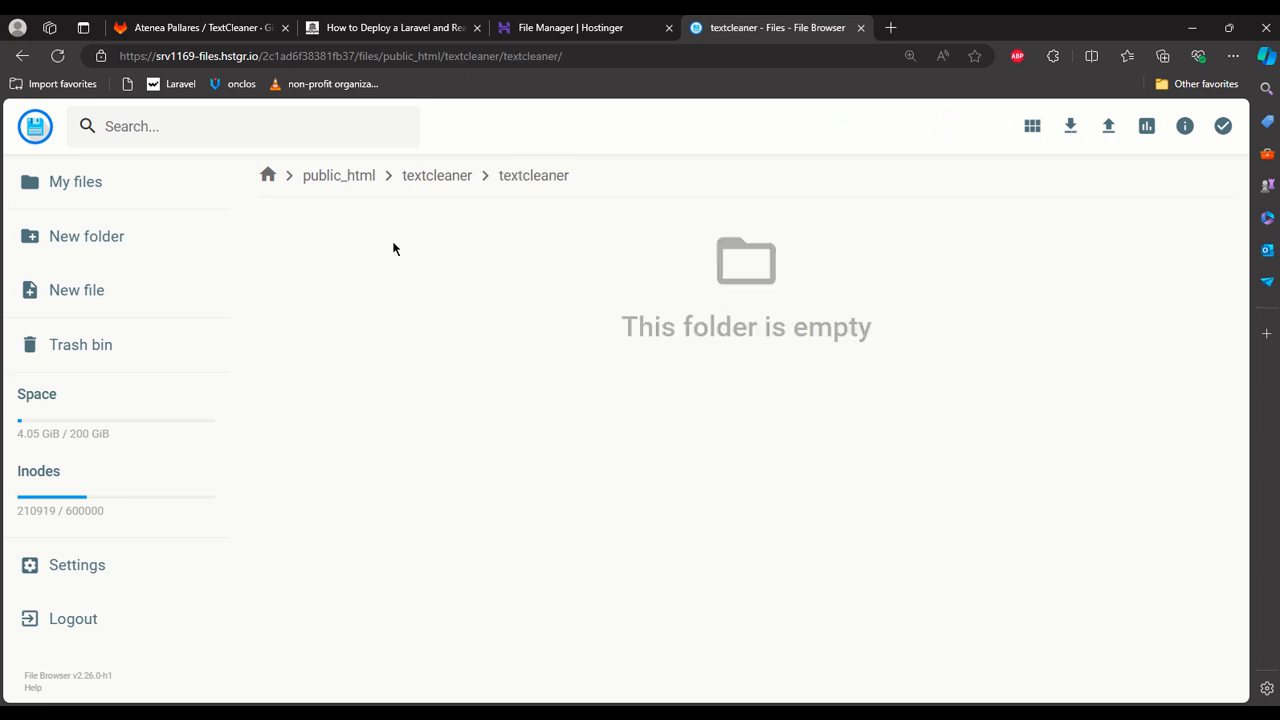
Return to public_html and sort its contents by last modified, with the newest items first.
click(437, 178)
click(341, 177)
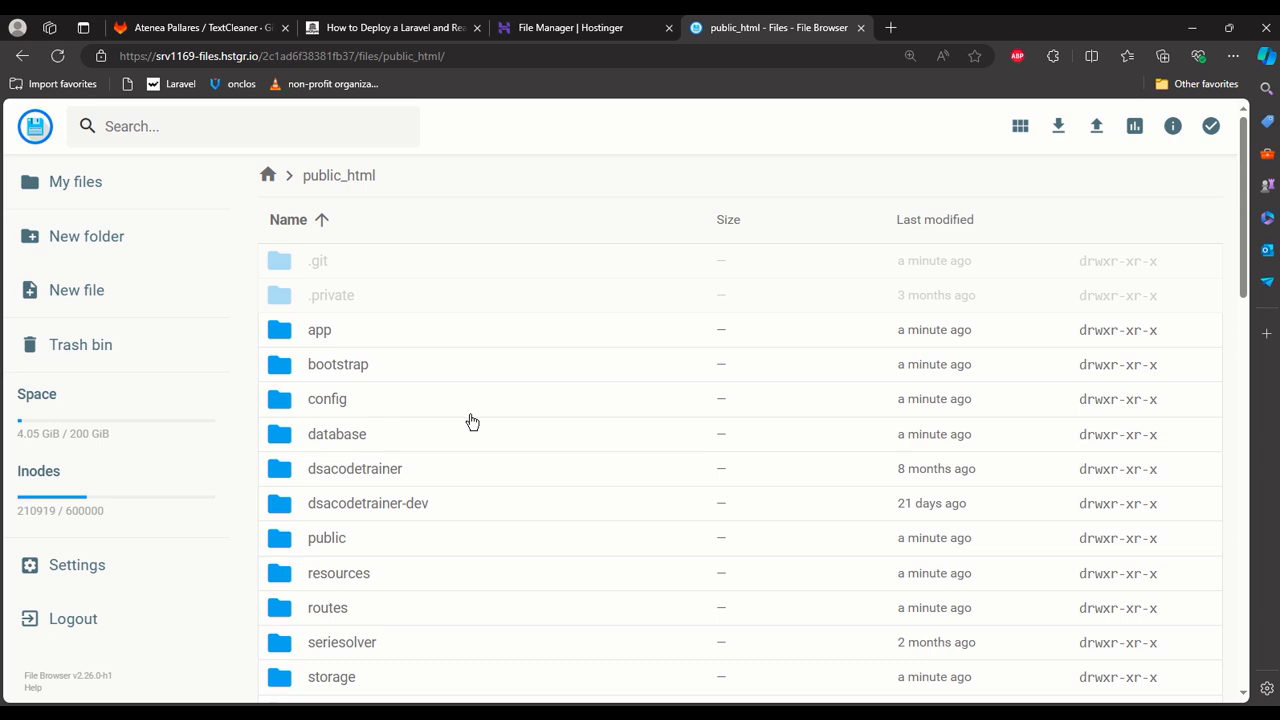
click(963, 219)
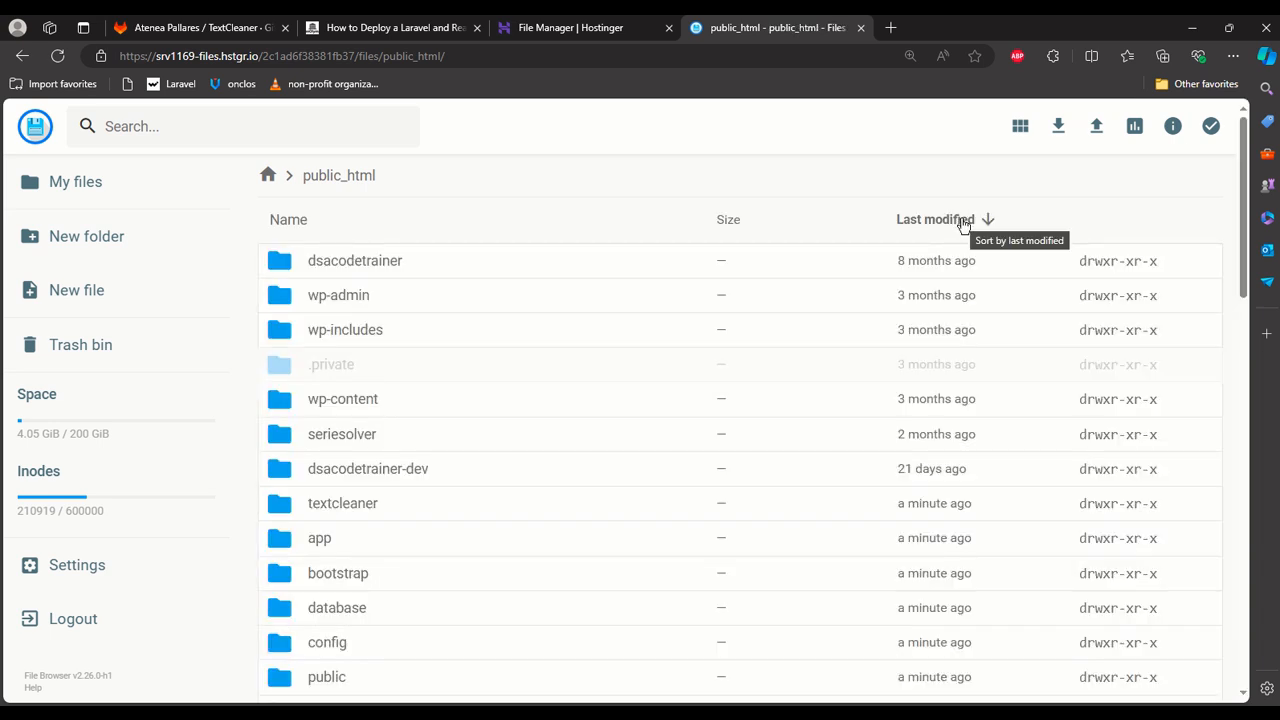
click(963, 222)
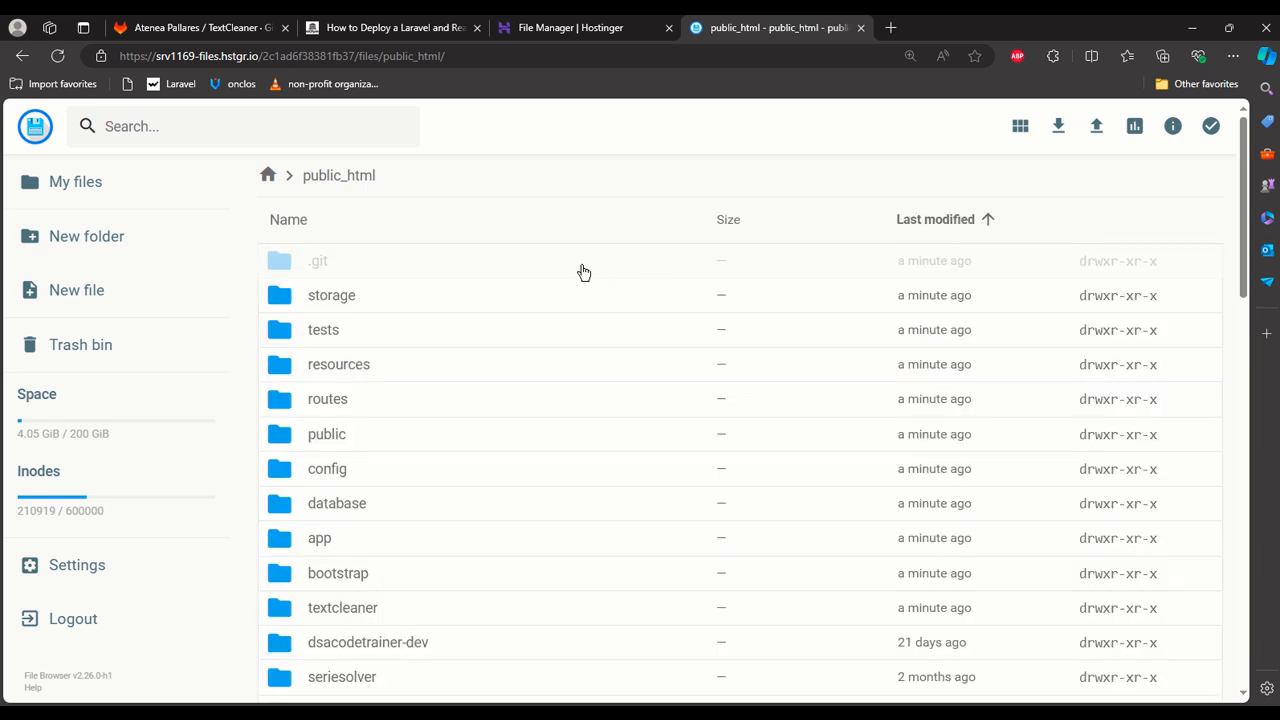
Move the newly added project items, including the folders .git through bootstrap, phpunit.xml and package.json, from public_html into its textcleaner folder.
click(584, 270)
scroll(573, 314, down, 3)
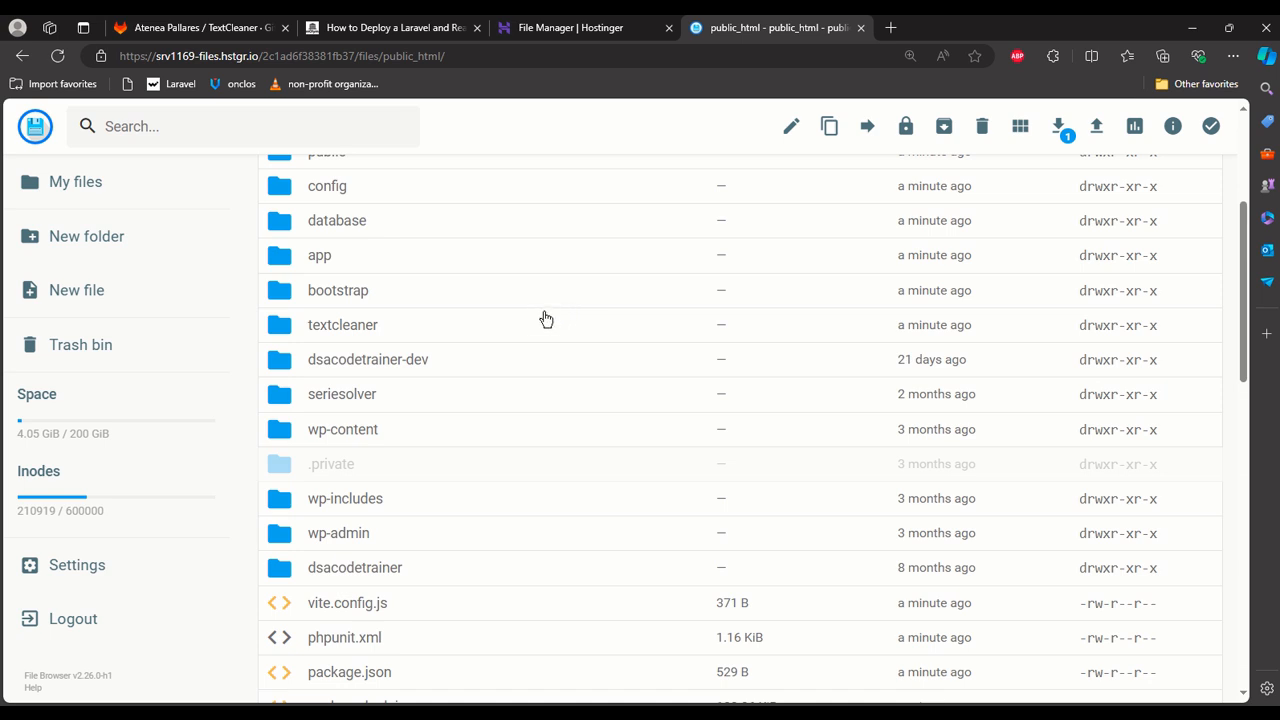
shift+click(542, 301)
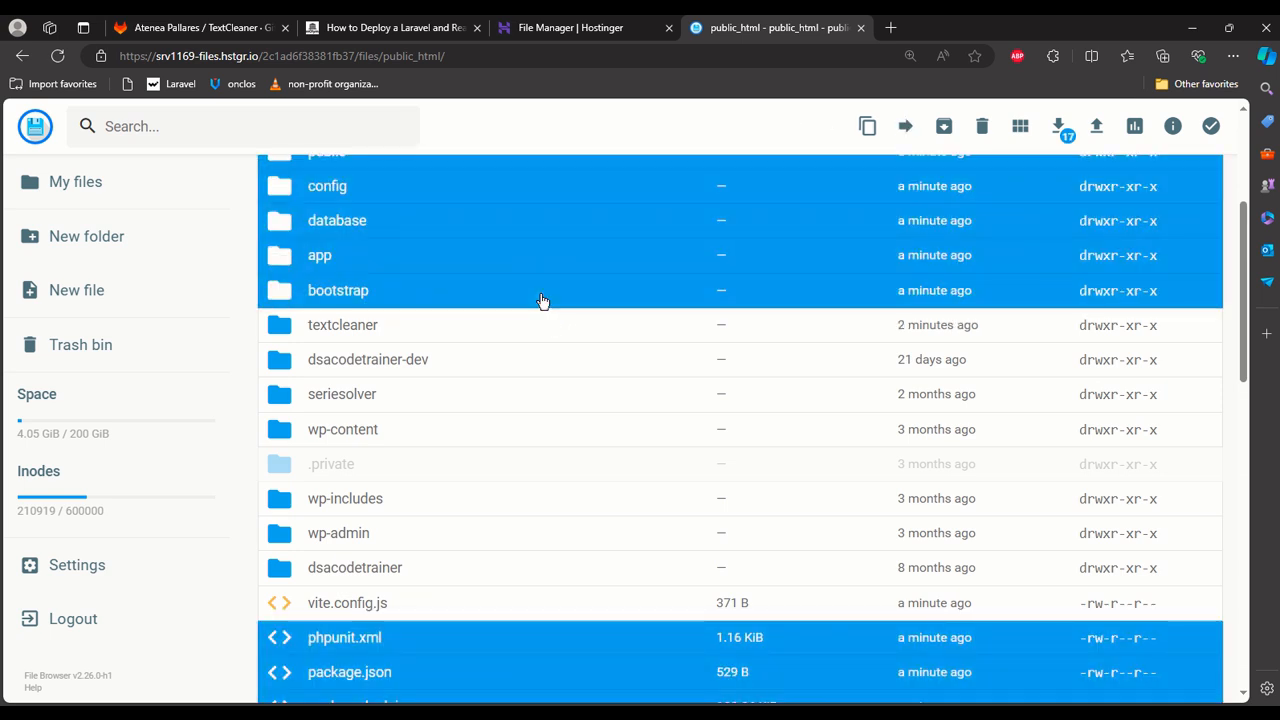
scroll(545, 305, down, 10)
scroll(545, 305, up, 10)
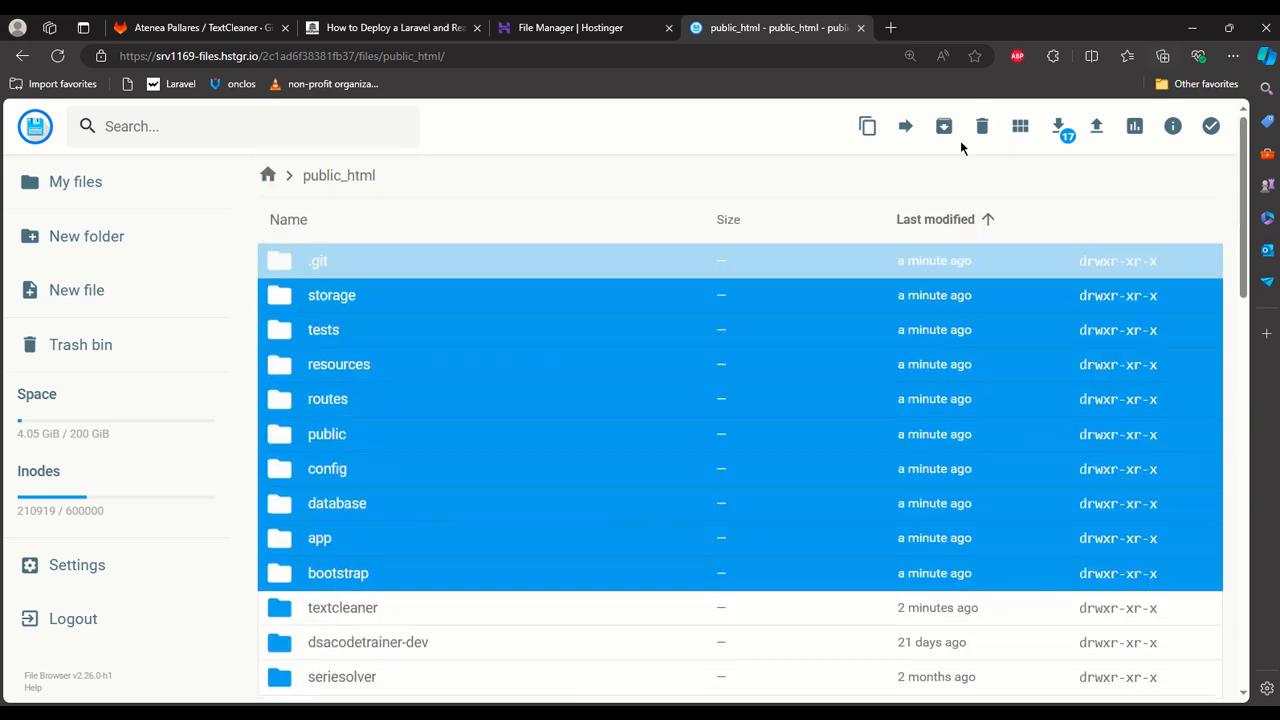
click(906, 128)
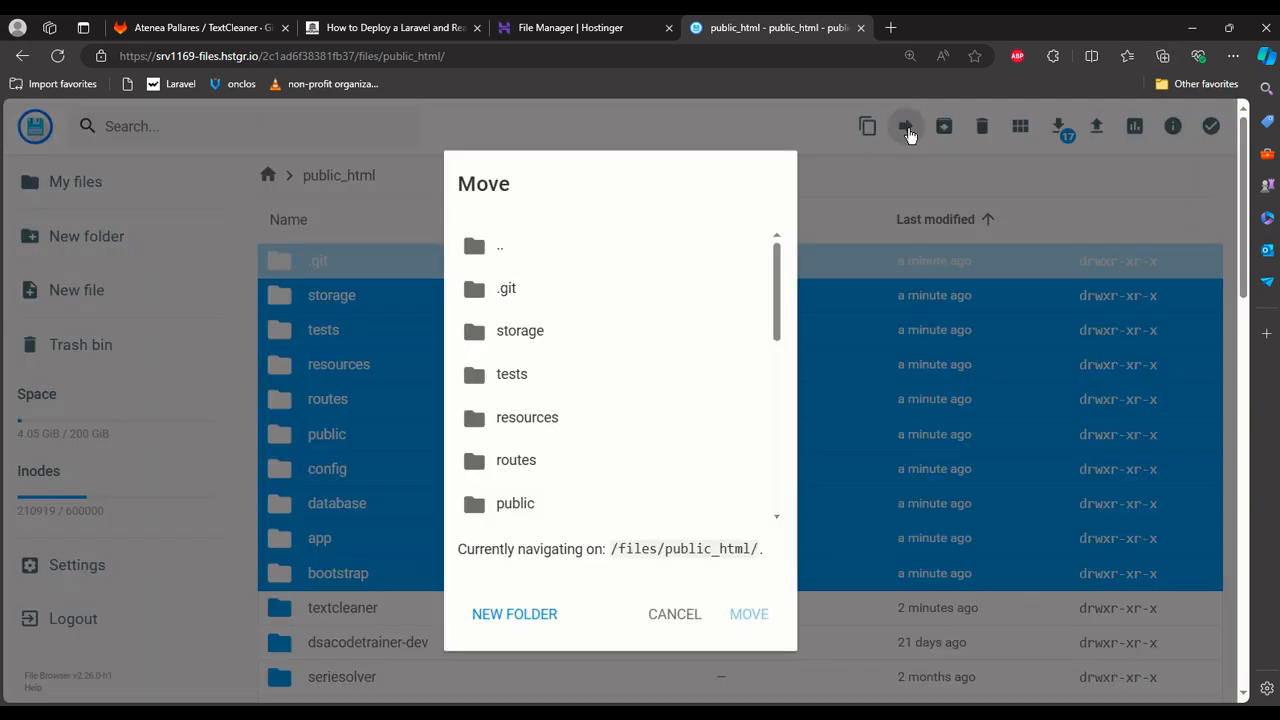
scroll(527, 360, down, 1)
scroll(527, 360, down, 3)
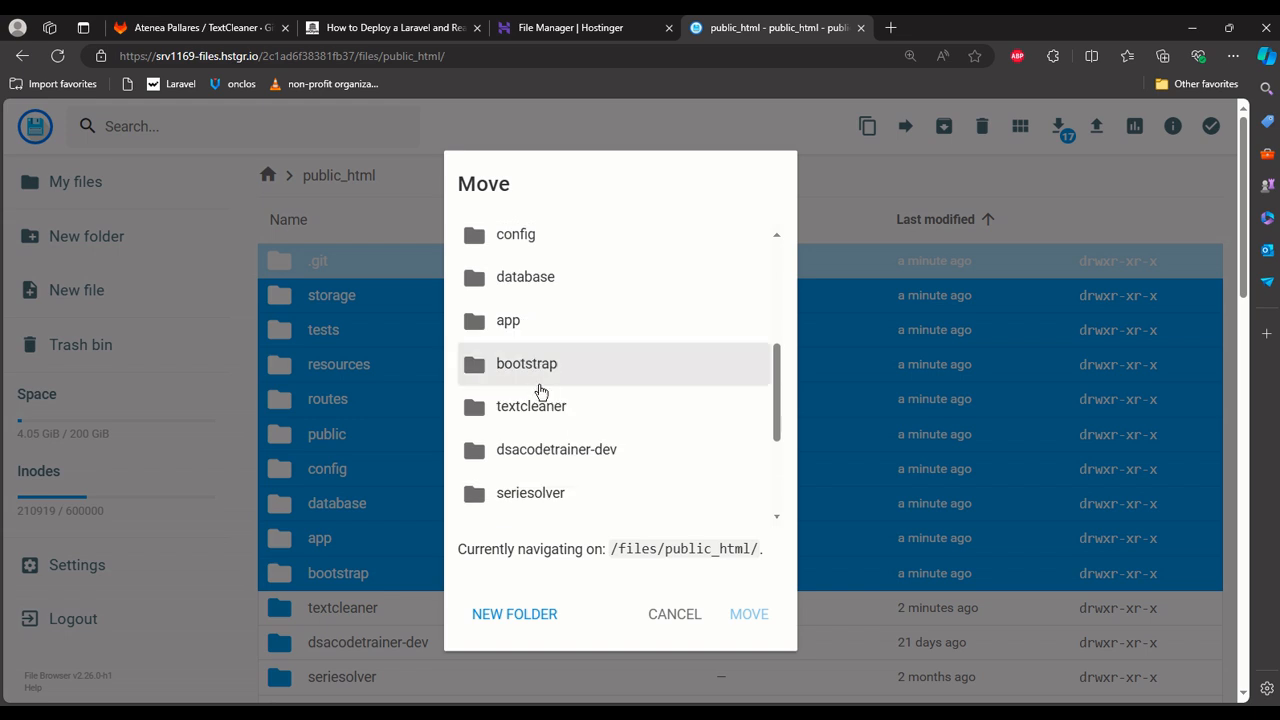
click(541, 403)
click(541, 403)
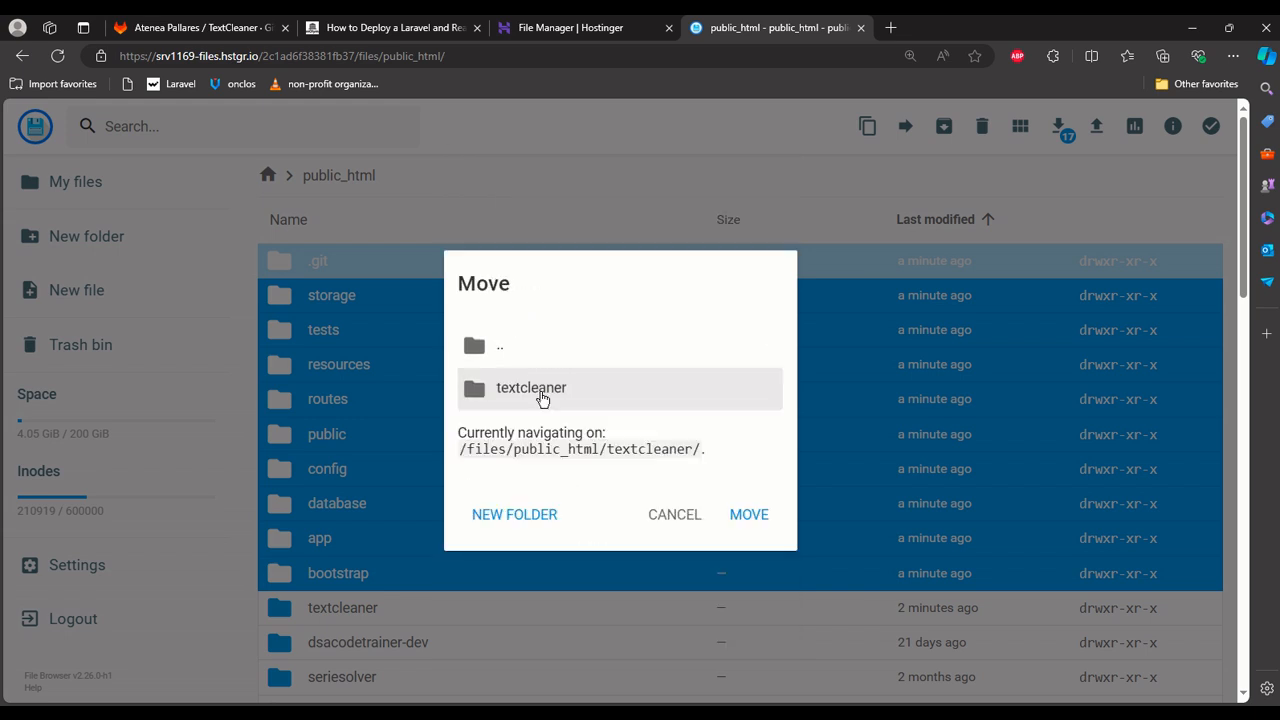
click(766, 526)
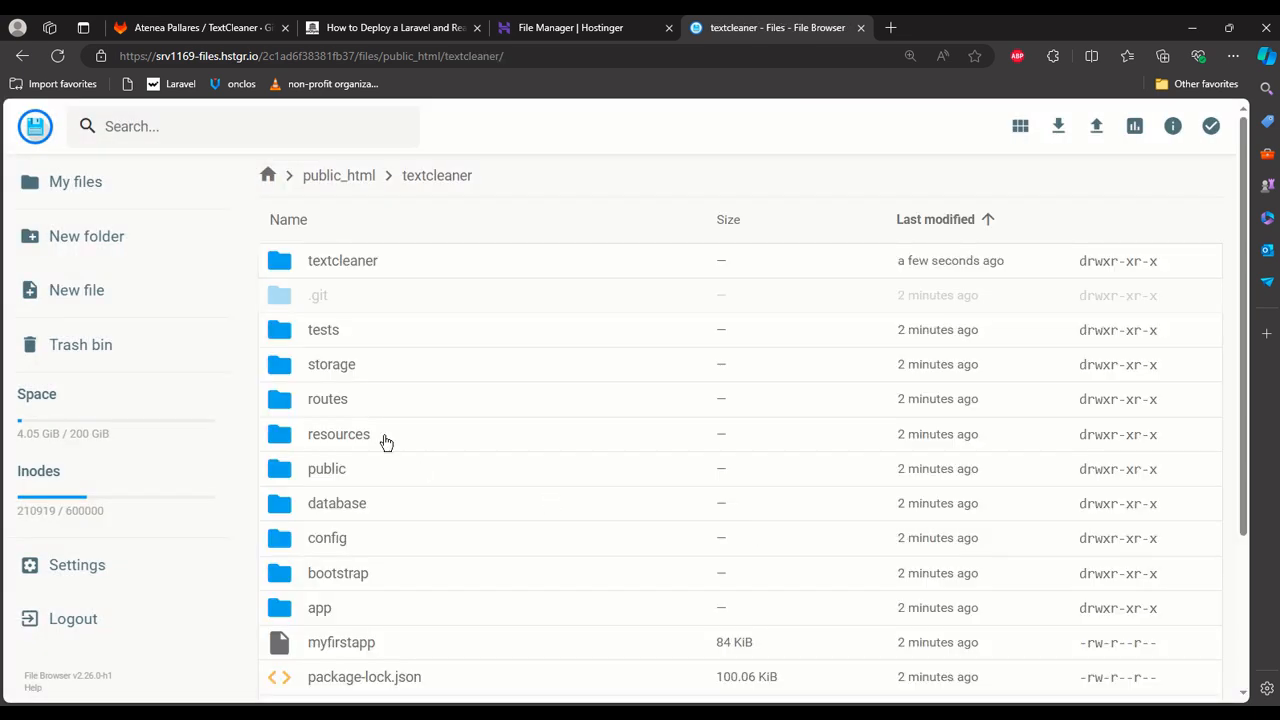
Permanently delete the empty inner textcleaner folder in public_html/textcleaner, skipping the trash bin.
click(352, 177)
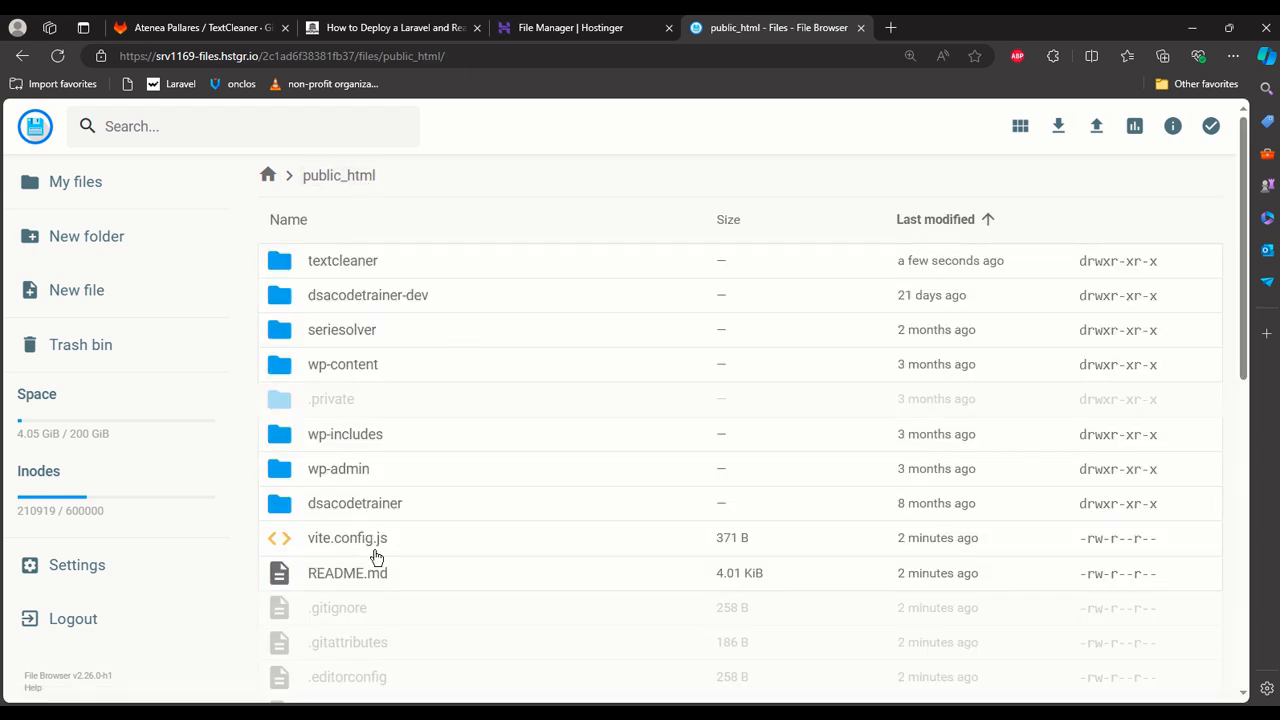
double_click(339, 263)
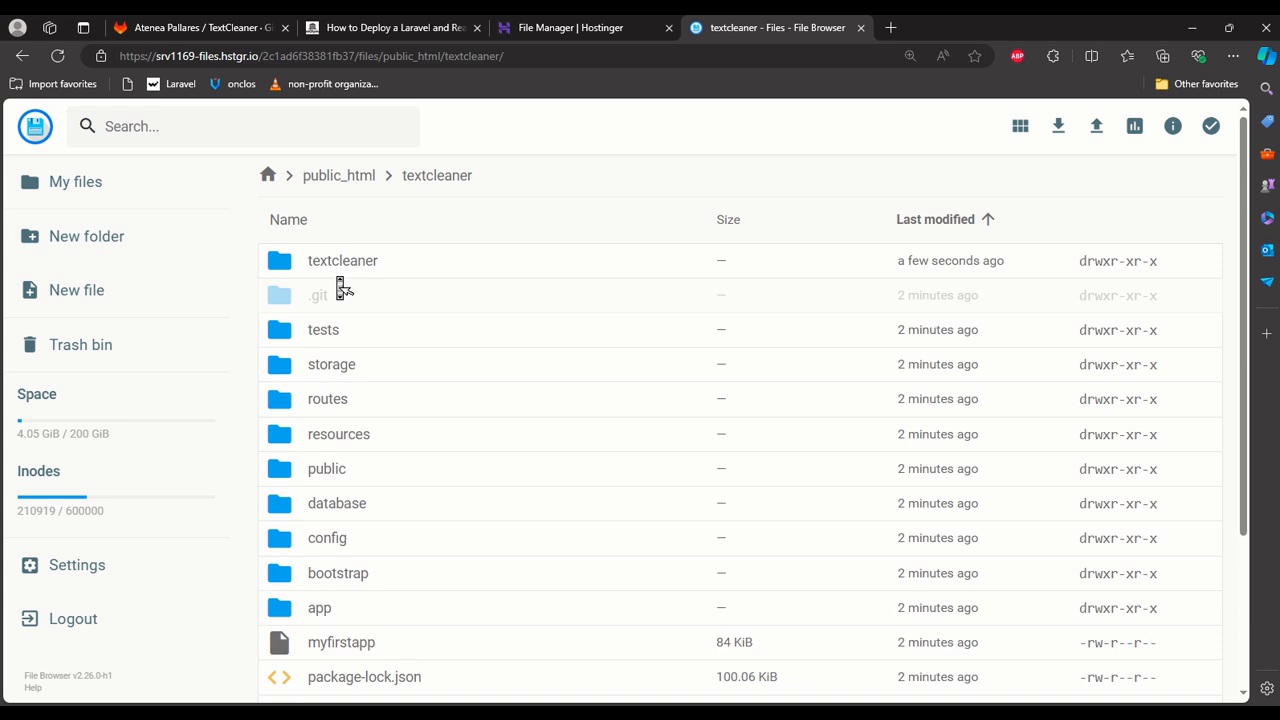
scroll(338, 288, down, 3)
scroll(338, 289, up, 3)
double_click(366, 251)
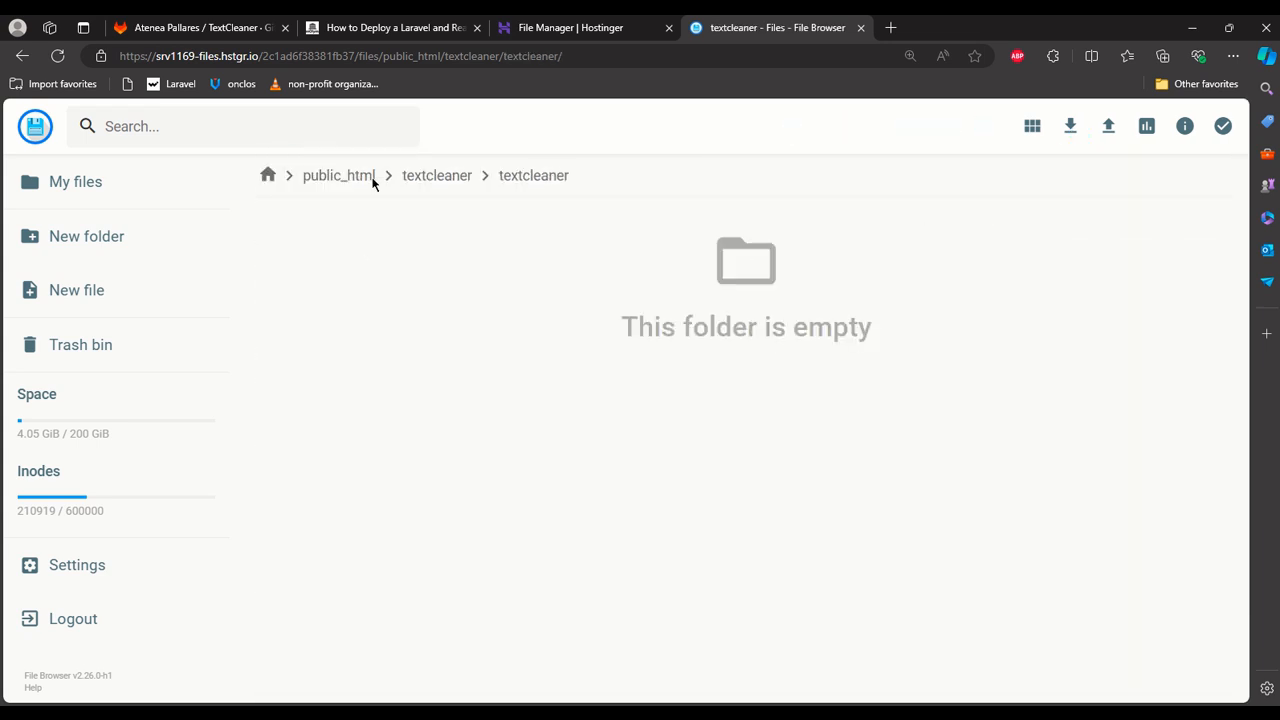
click(432, 176)
click(325, 261)
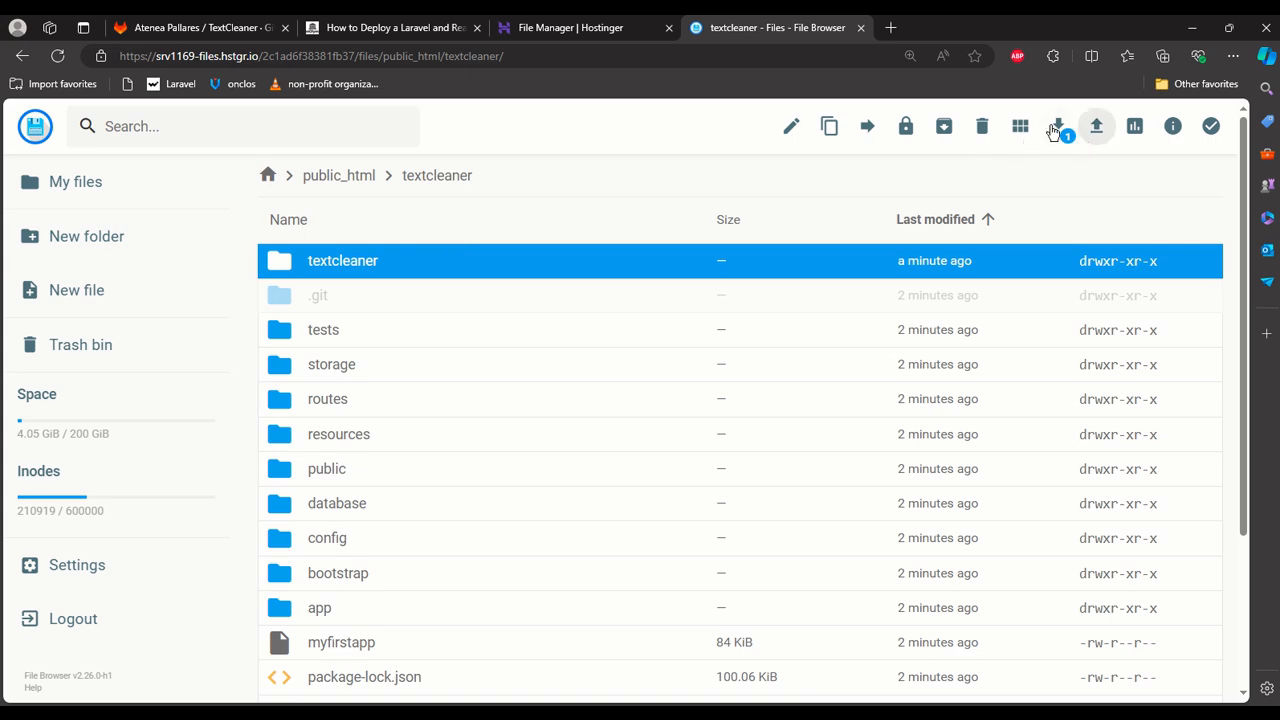
click(982, 126)
click(743, 437)
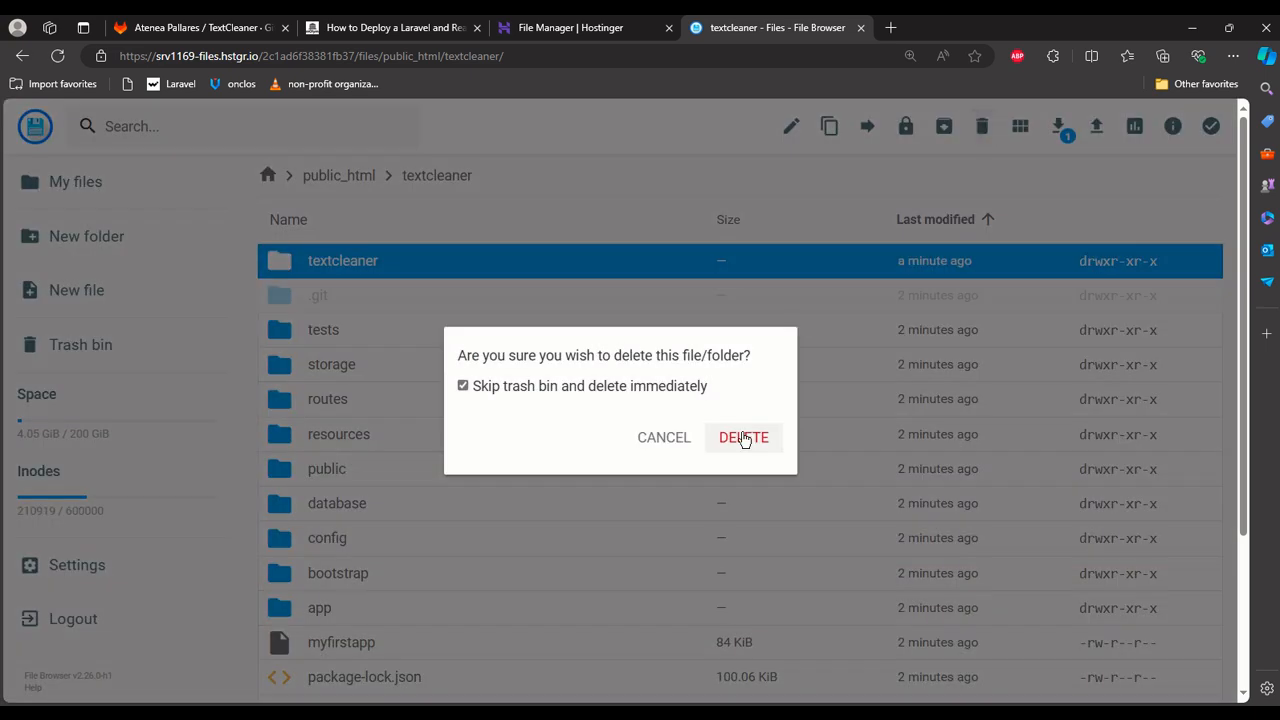
Check the contents of public_html and its textcleaner folder for the relocated project files.
scroll(657, 375, down, 3)
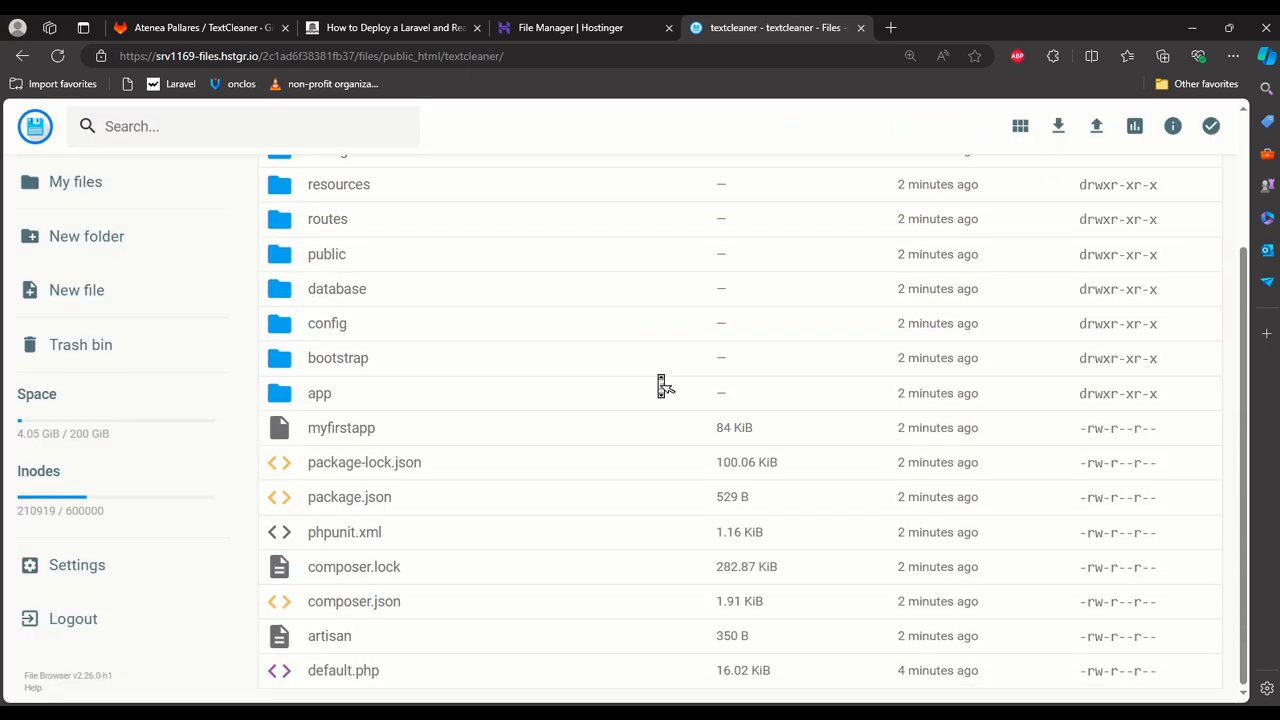
scroll(660, 385, up, 3)
click(323, 175)
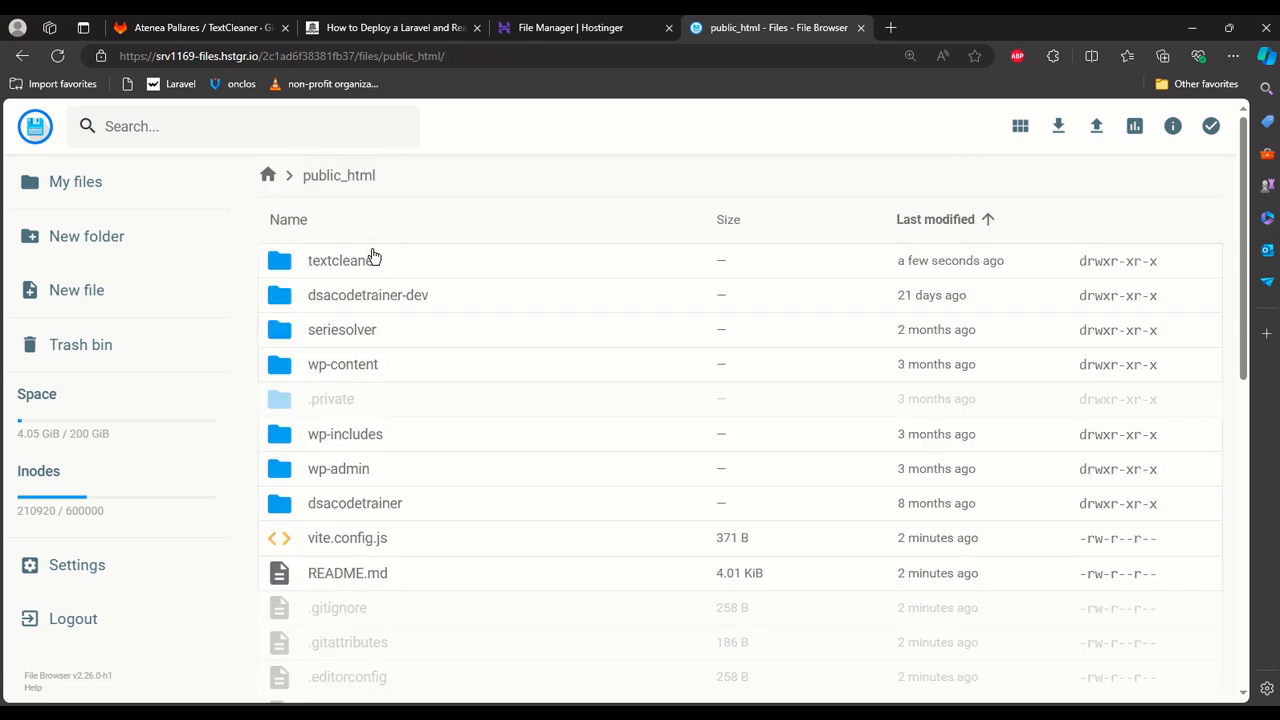
scroll(372, 258, down, 5)
scroll(371, 260, up, 5)
double_click(449, 258)
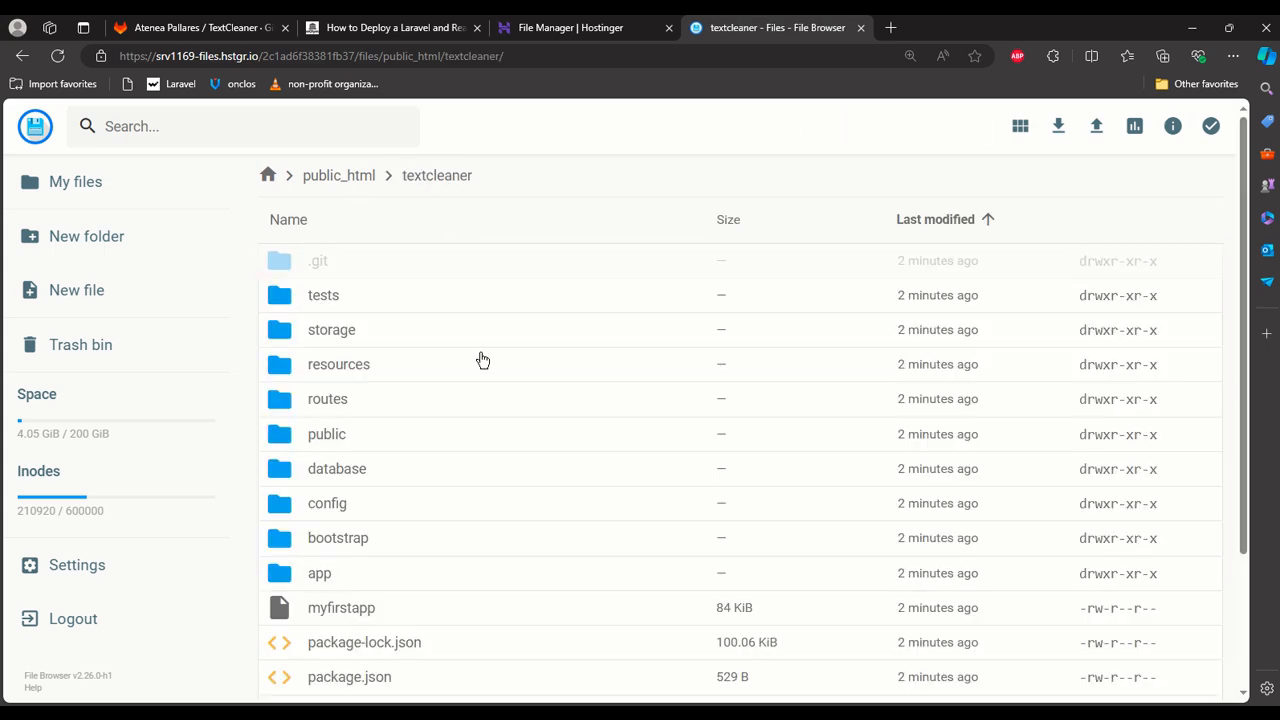
Switch to the SSH terminal and go up two directories to public_html, listing the contents at each level.
key(alt+Tab)
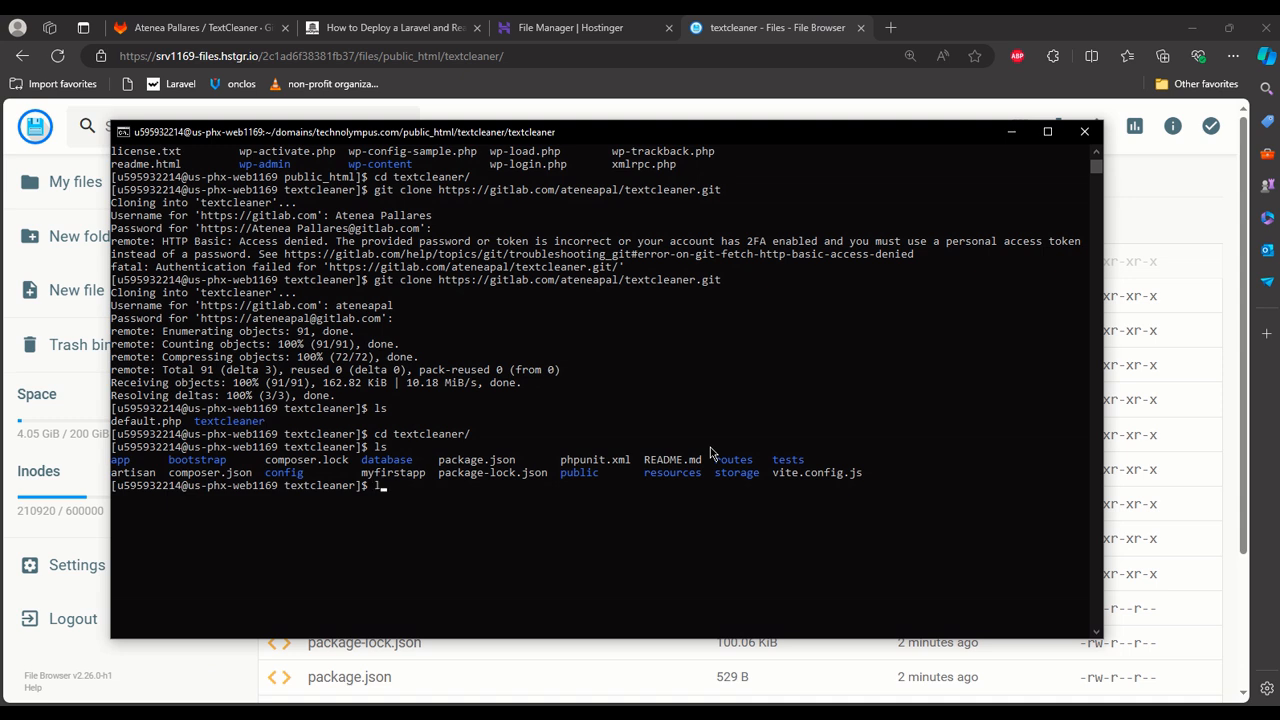
key(Return)
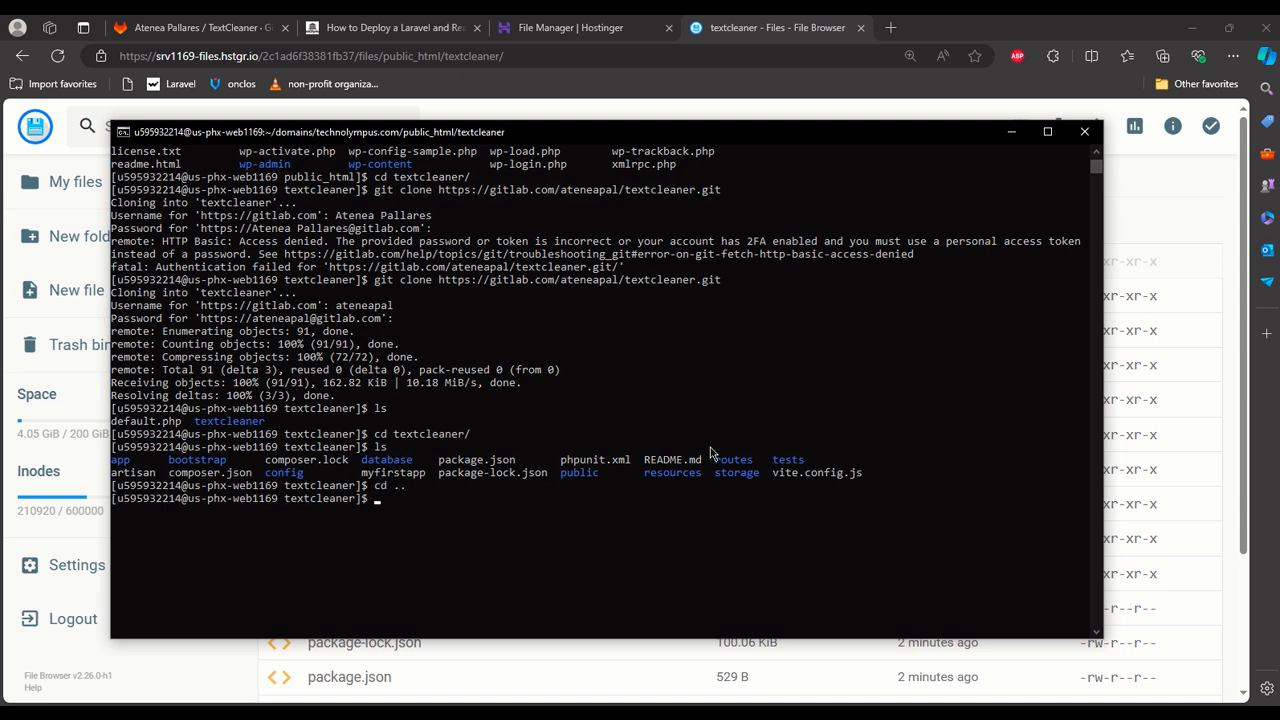
text(ls)
key(Return)
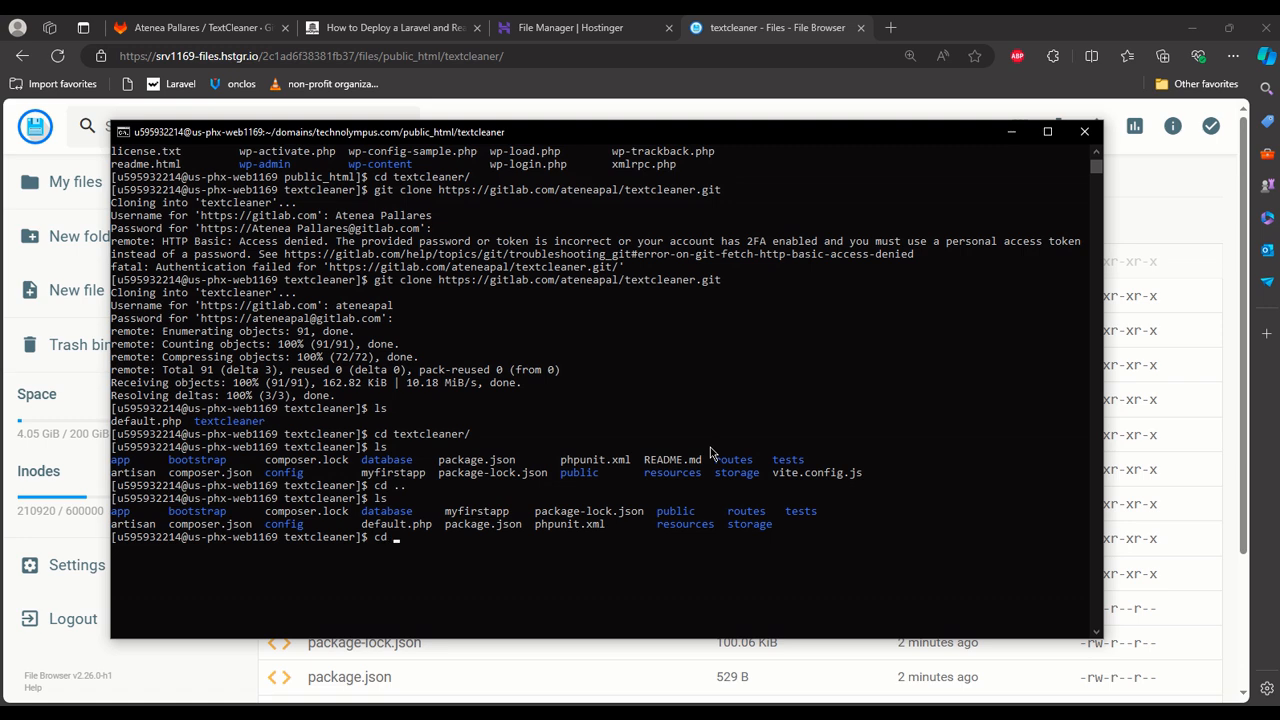
key(Return)
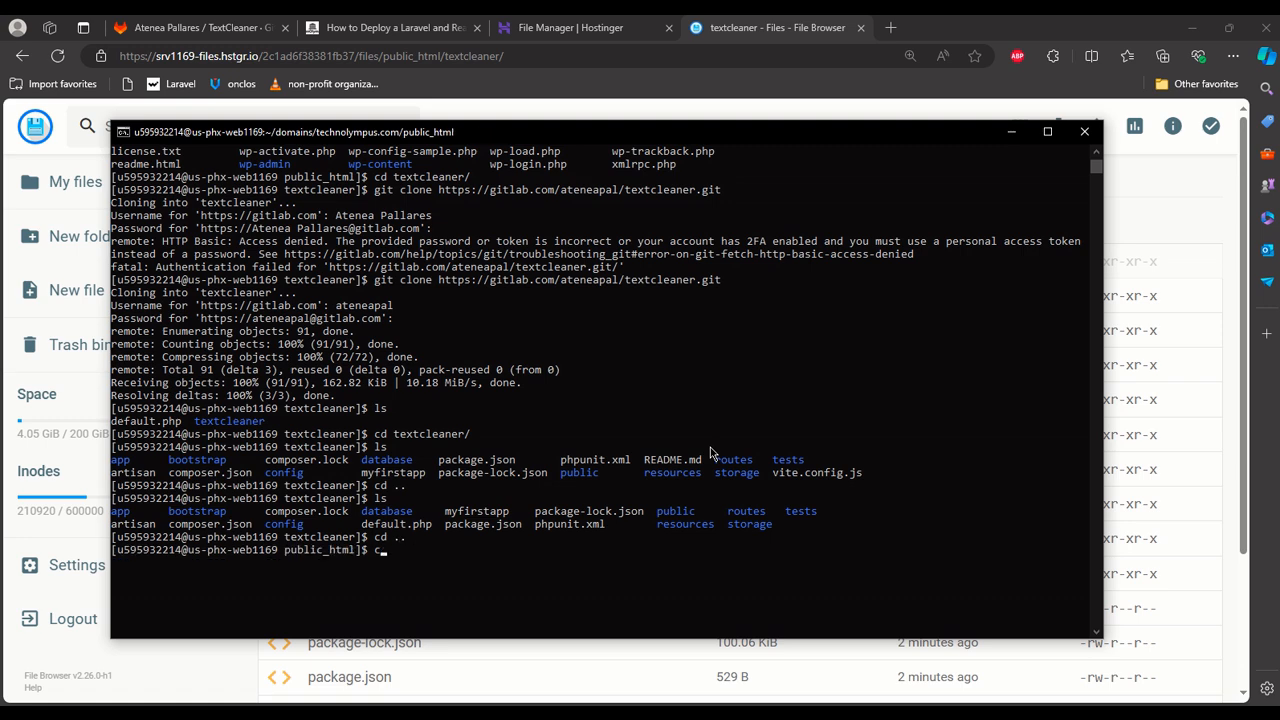
text(ls)
key(Return)
scroll(712, 460, down, 5)
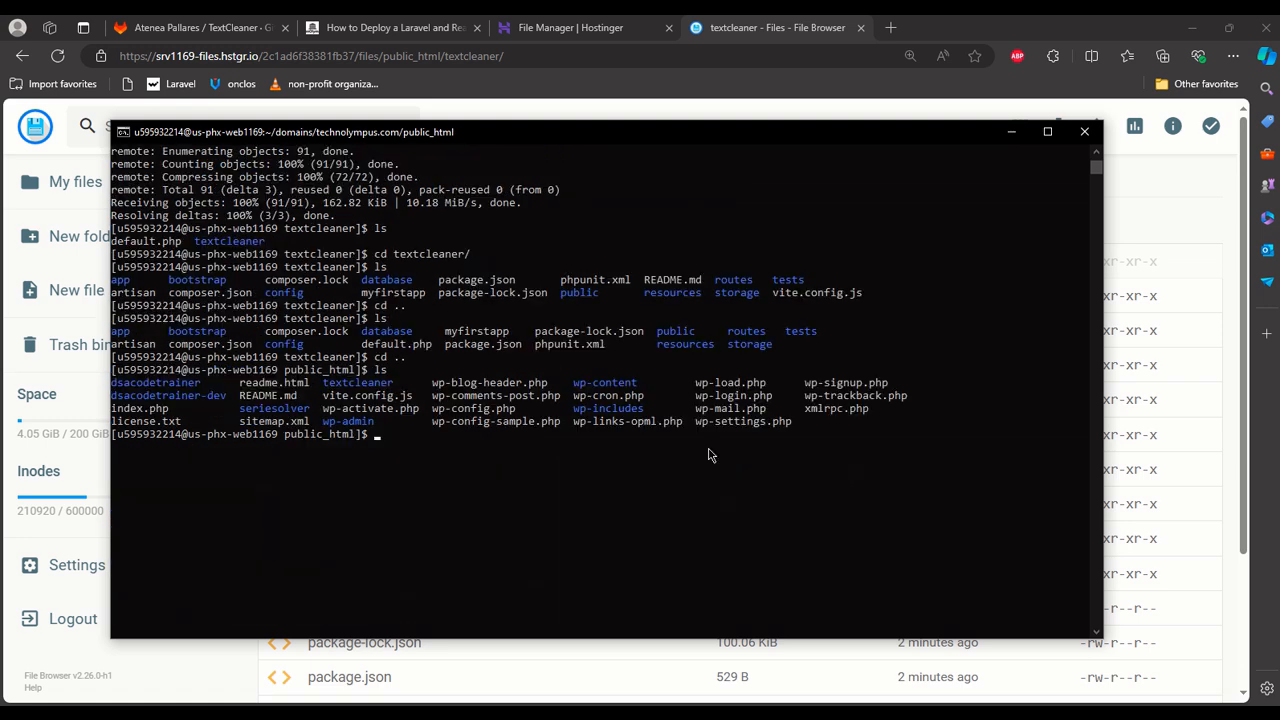
Change into the textcleaner directory under public_html and list its files.
text(cd t)
key(Tab)
key(Return)
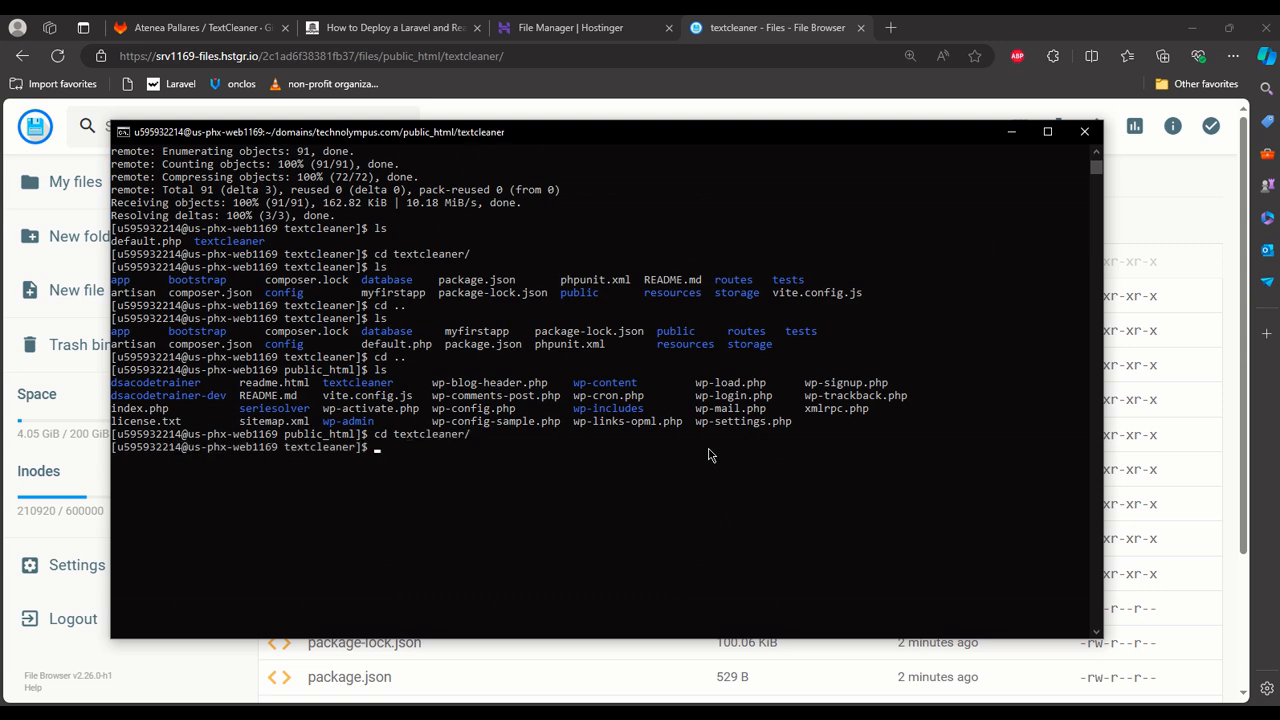
text(ls)
key(Return)
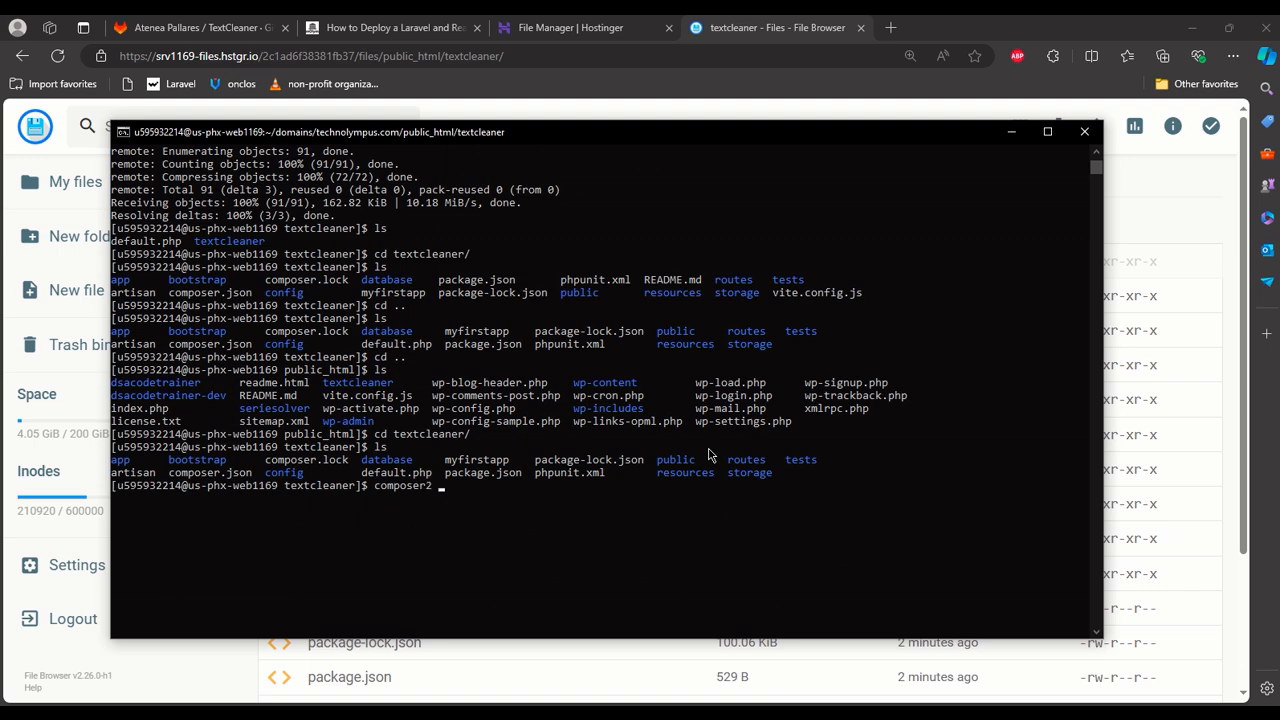
Install the project's PHP dependencies in textcleaner with composer2 install and review the output.
text(composer2 install)
key(Return)
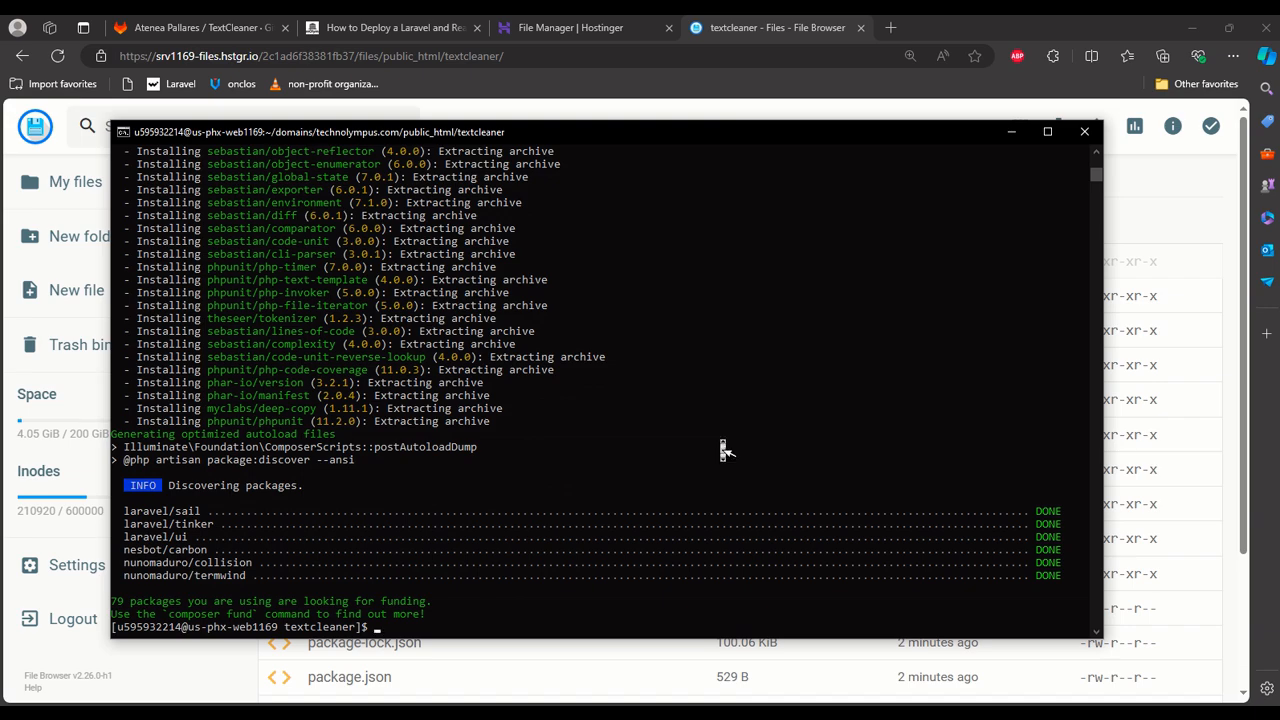
scroll(725, 450, up, 20)
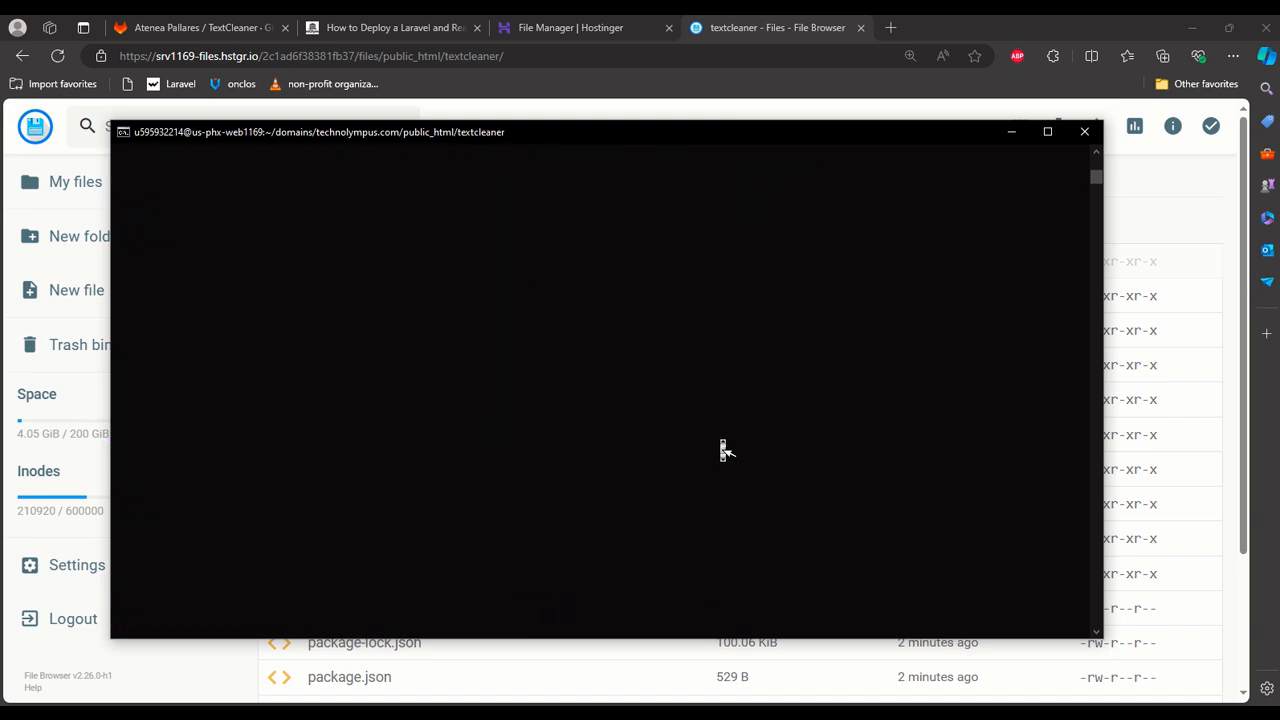
scroll(728, 442, down, 20)
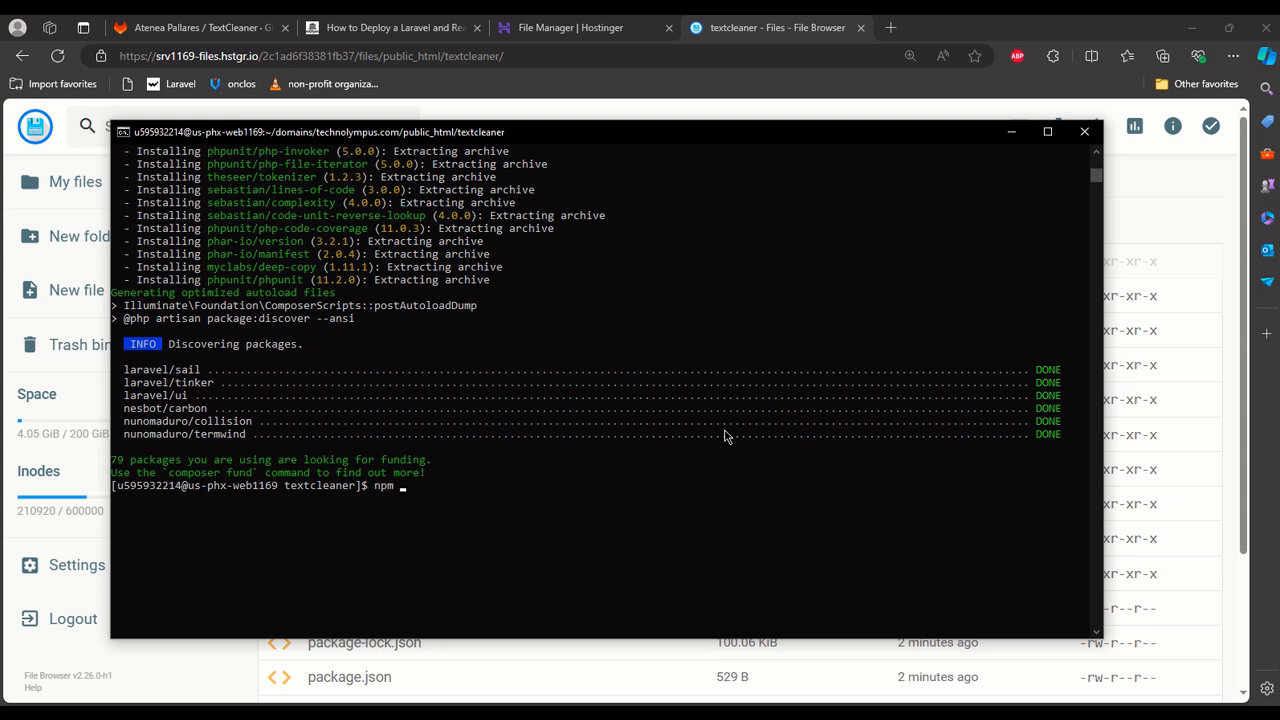
Check for npm on the server with npm --version and minimise the terminal.
text(ersion)
key(Return)
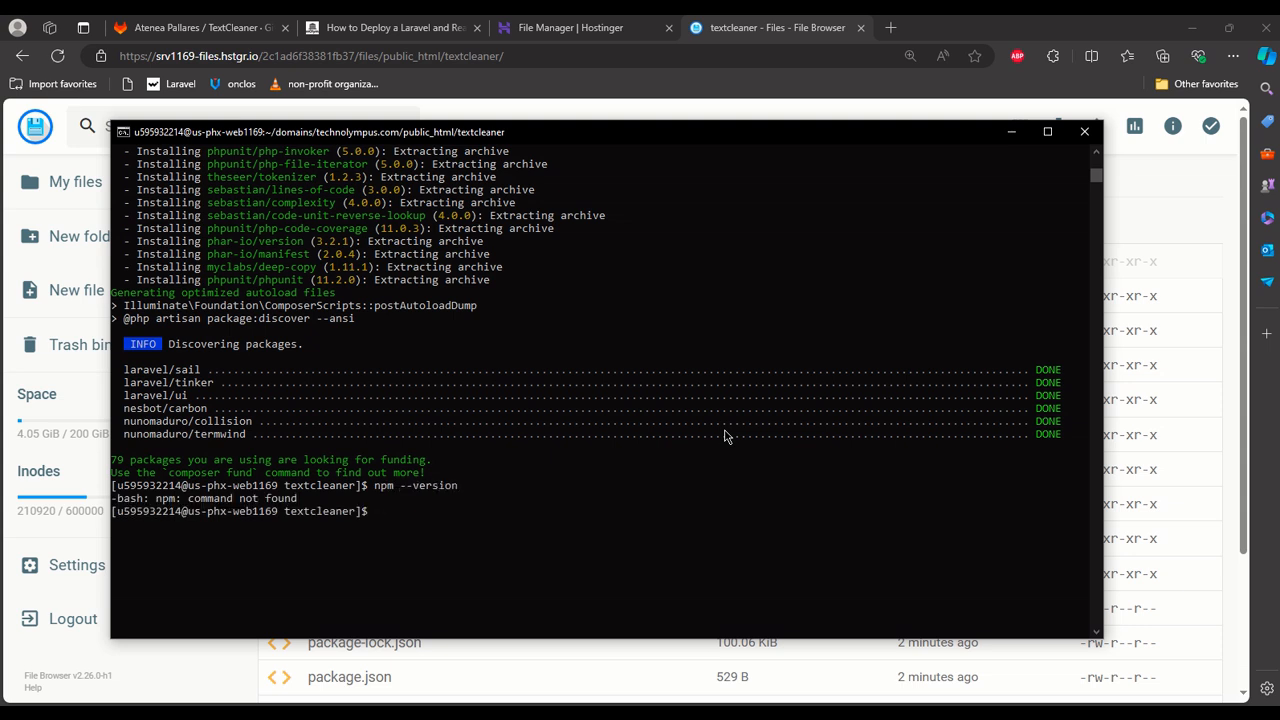
click(1011, 133)
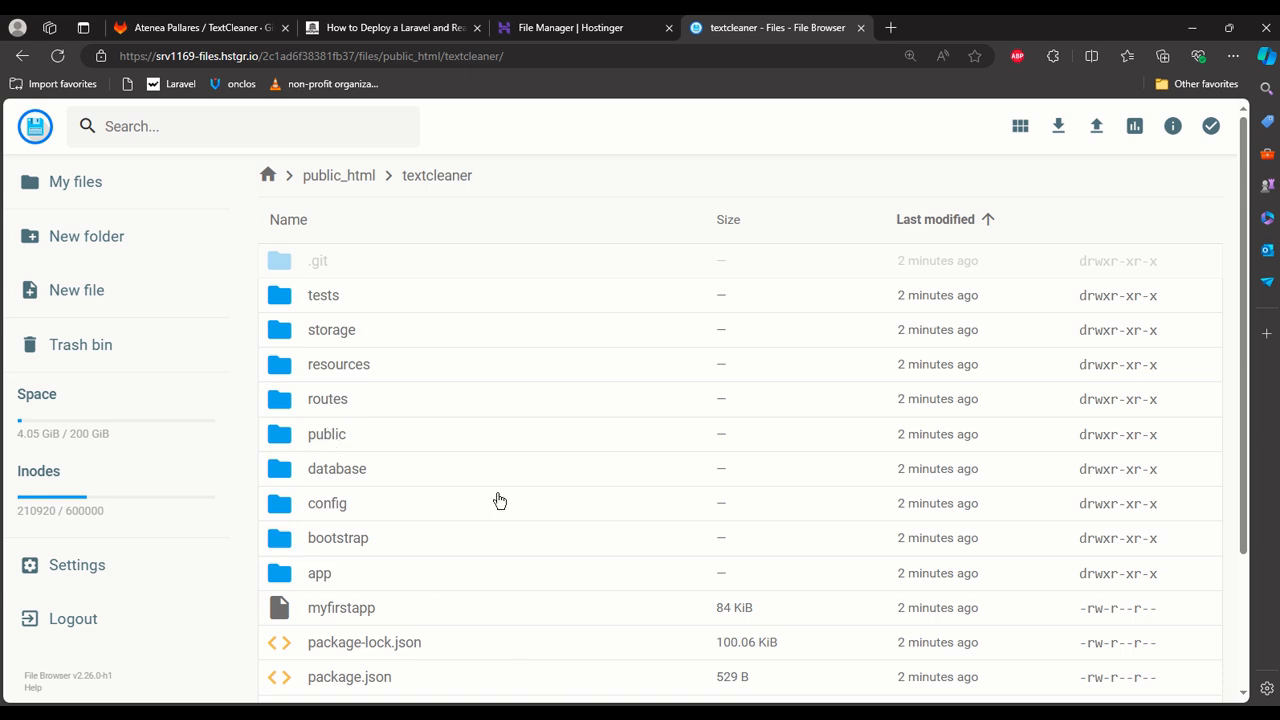
Open the PHP info page for technolympus.com in Hostinger and examine the server's PHP settings.
scroll(166, 454, down, 2)
scroll(166, 454, up, 2)
click(622, 20)
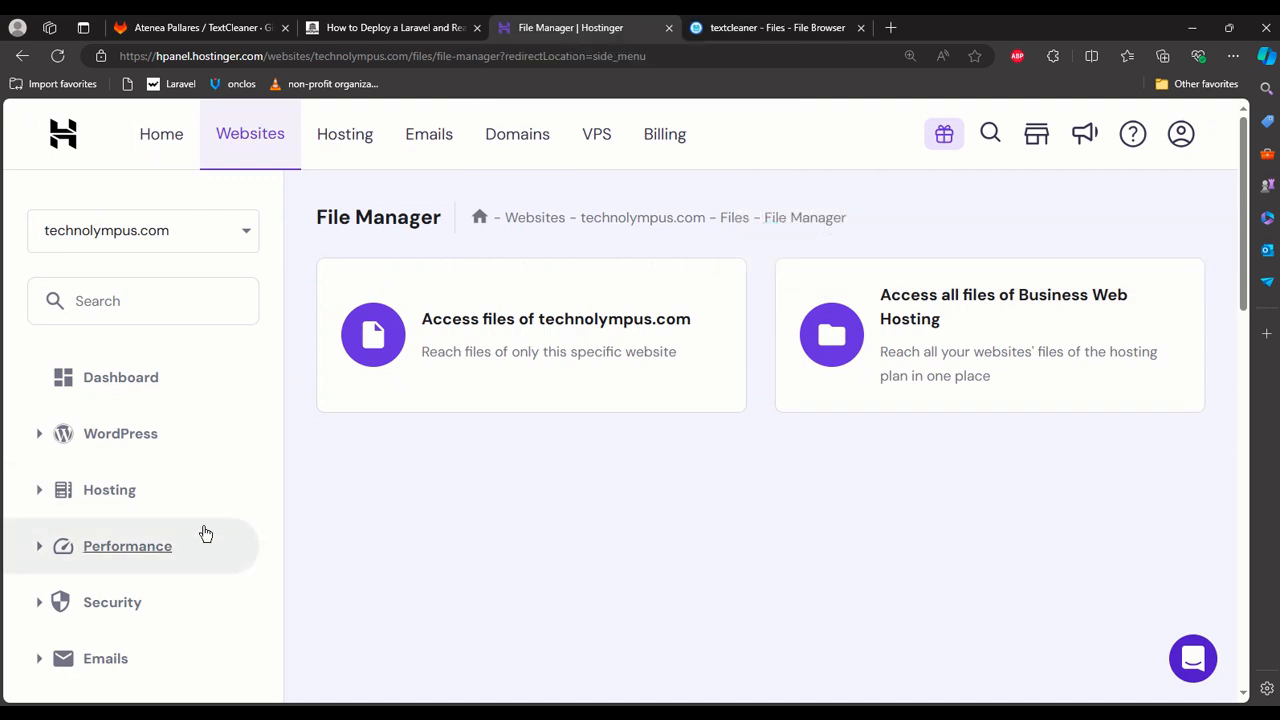
scroll(210, 543, down, 1)
scroll(213, 543, down, 9)
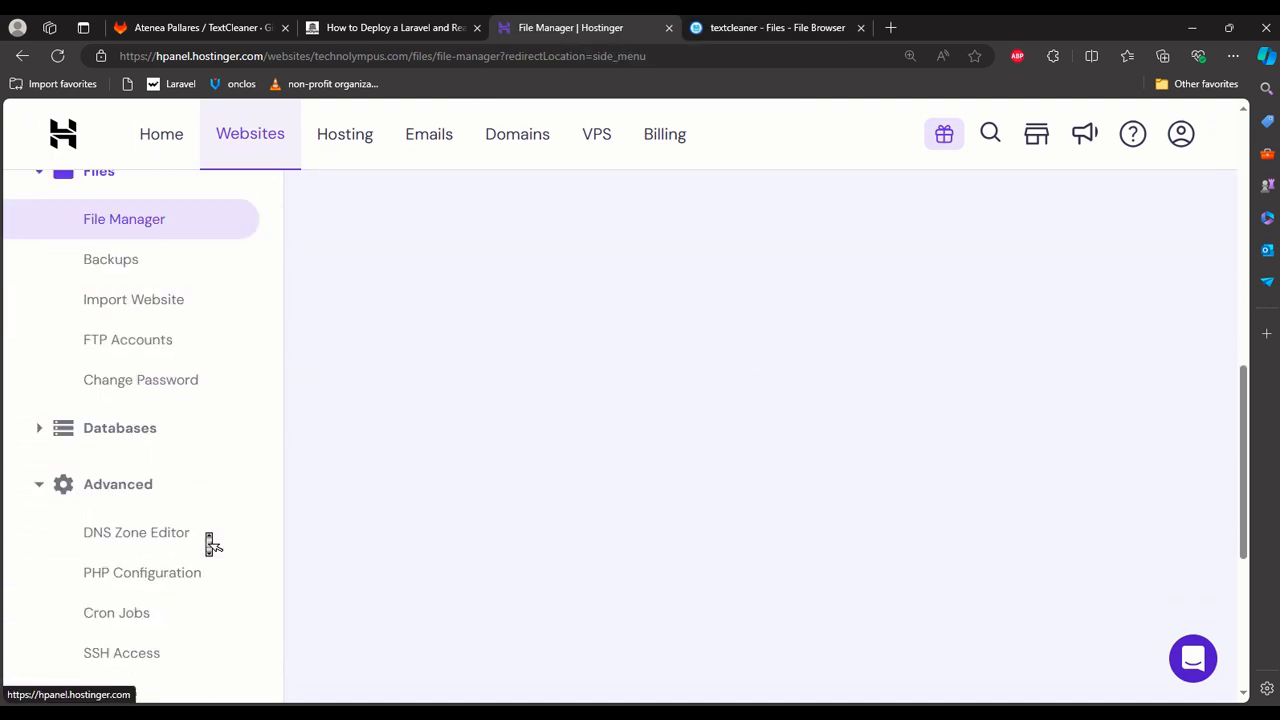
scroll(210, 543, down, 3)
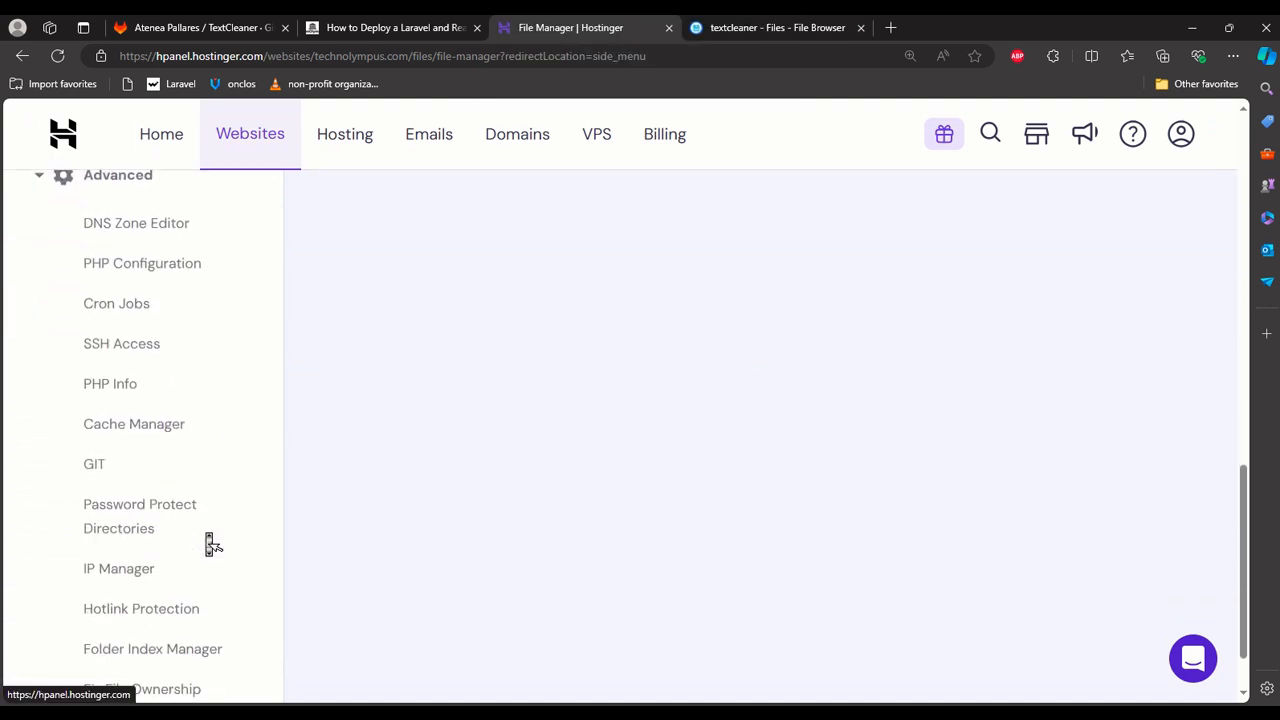
click(137, 391)
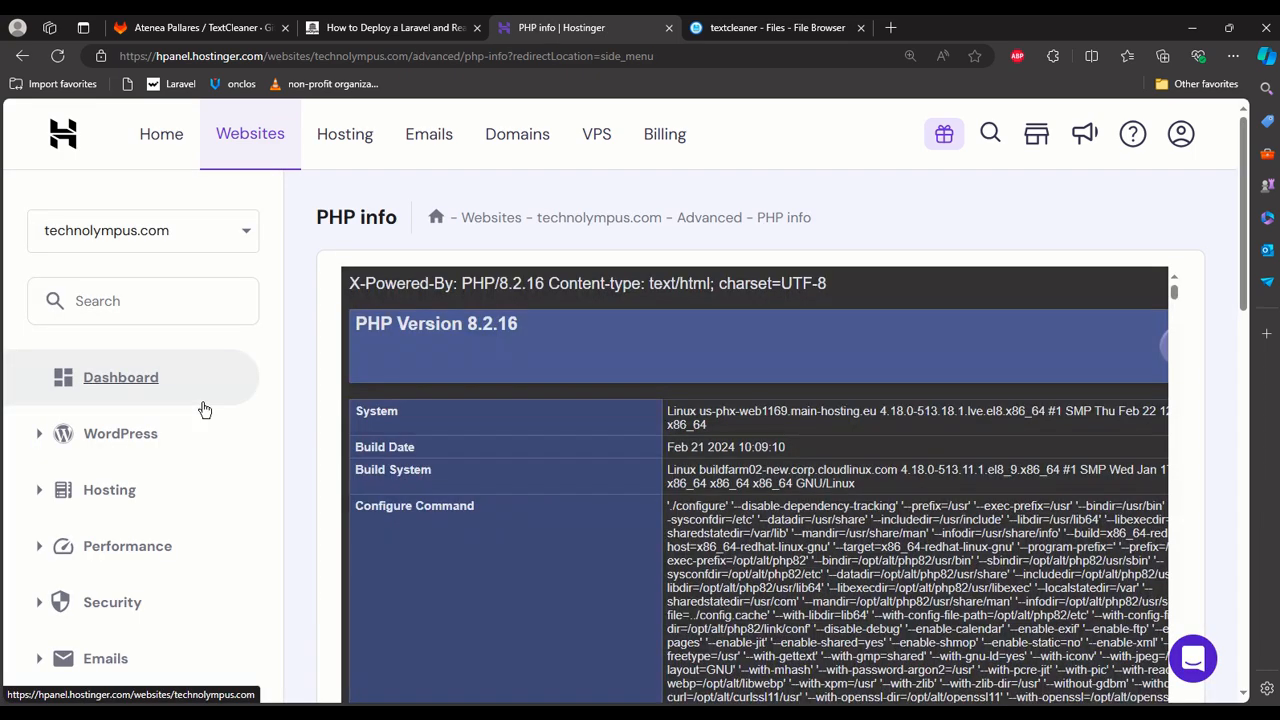
scroll(470, 449, down, 15)
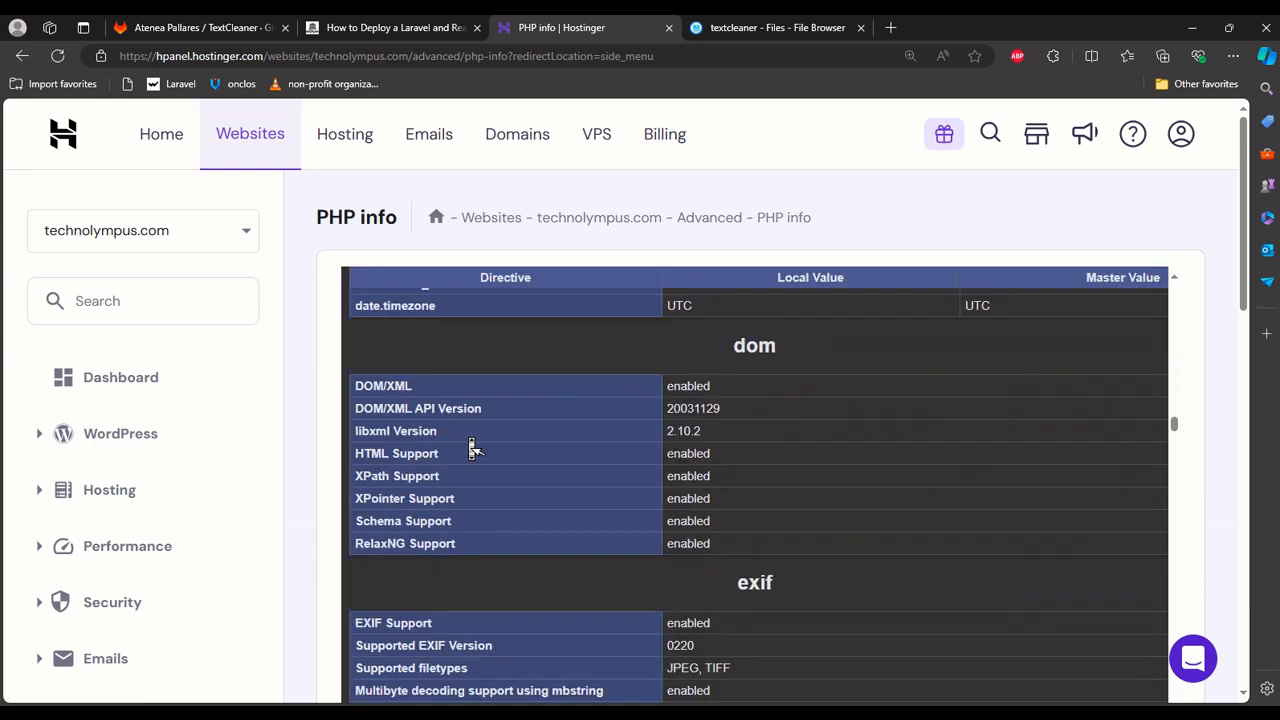
Open the PHP Configuration page for technolympus.com and review the available PHP versions.
scroll(246, 443, down, 10)
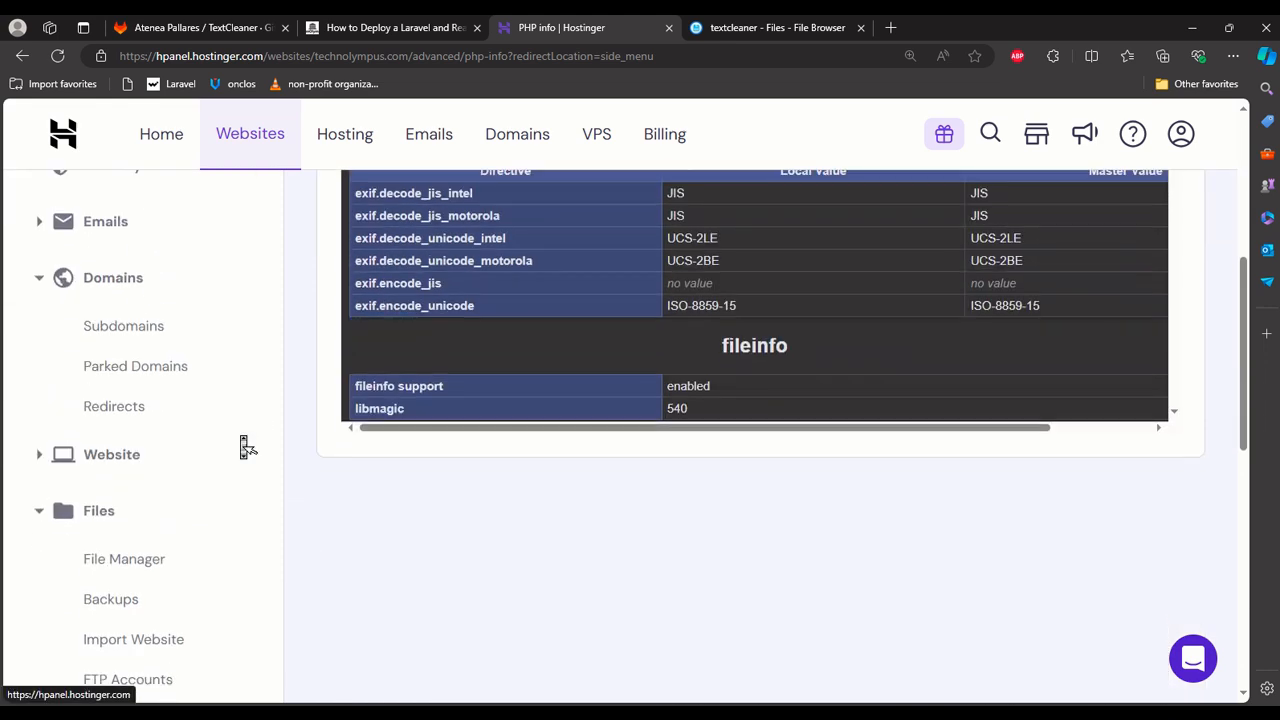
scroll(246, 446, down, 1)
scroll(246, 446, down, 1)
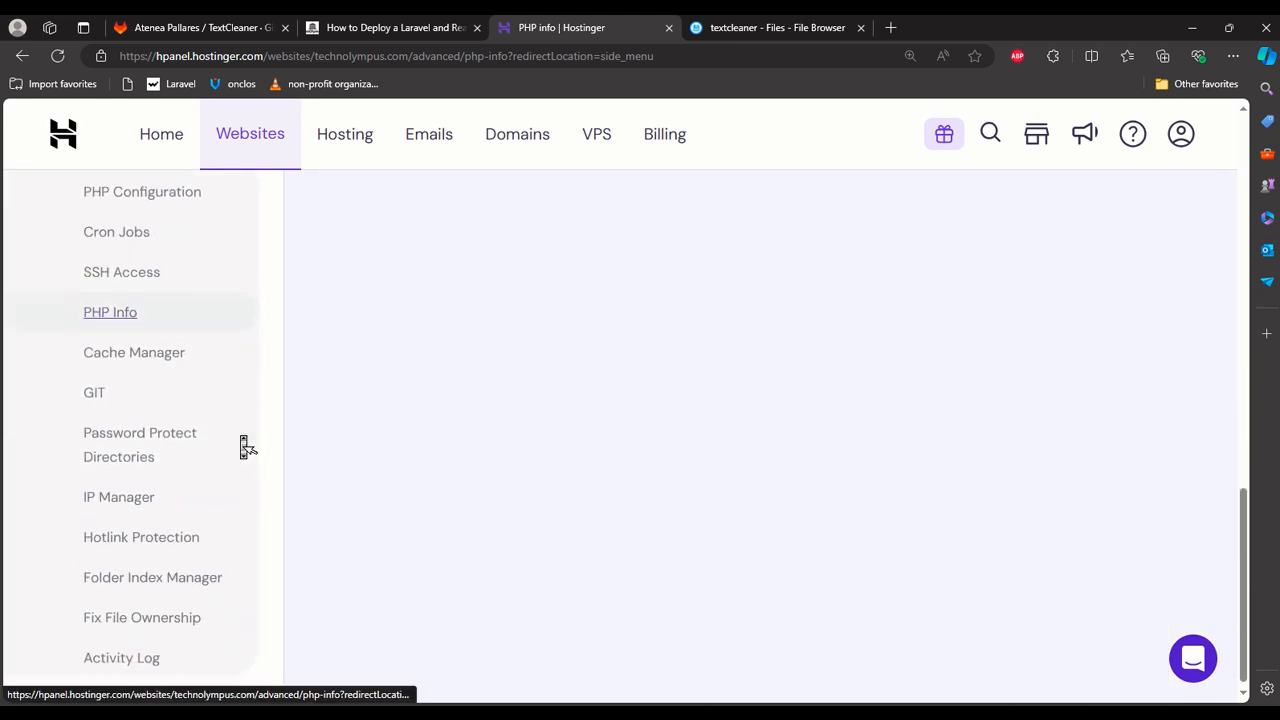
scroll(246, 446, up, 1)
scroll(246, 446, down, 1)
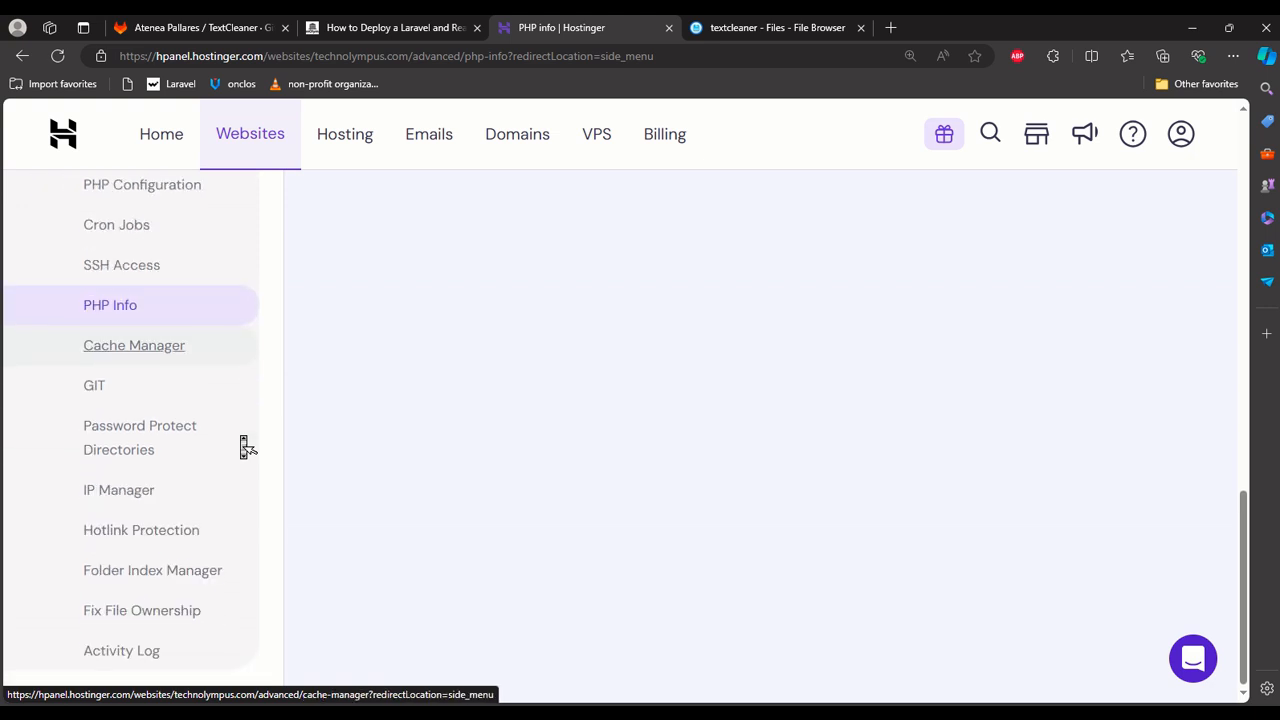
scroll(246, 446, up, 3)
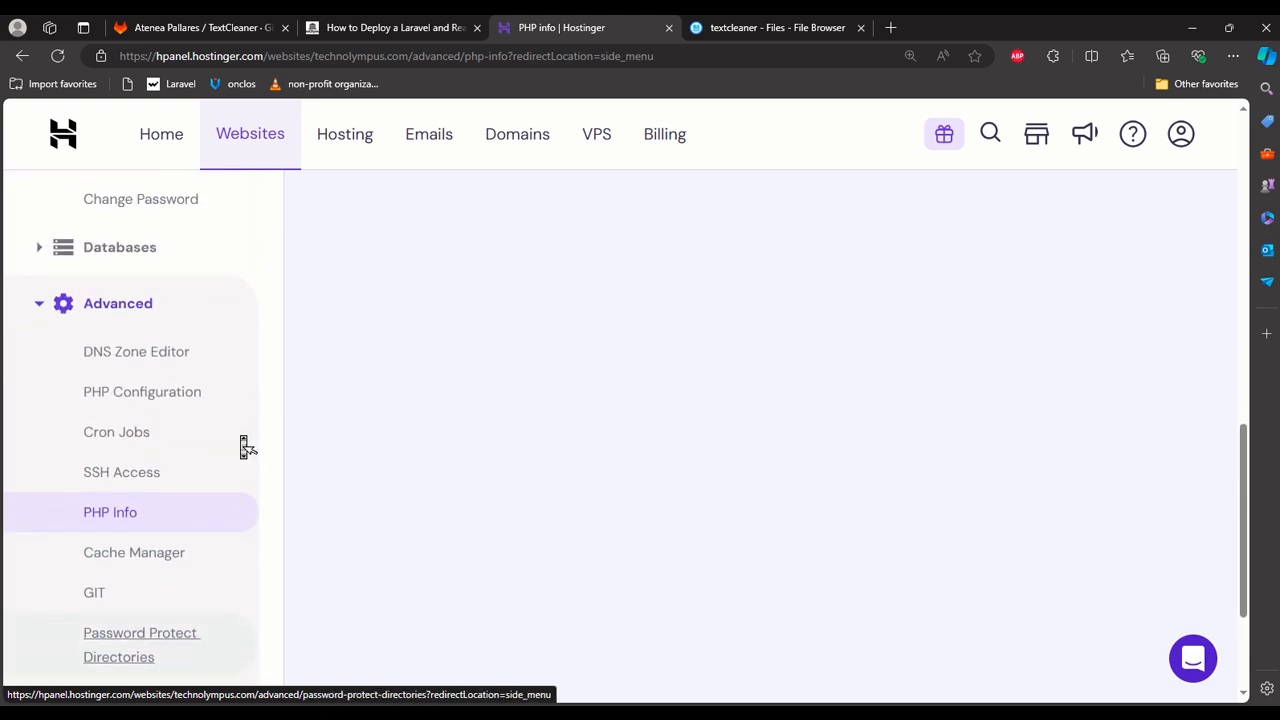
click(181, 428)
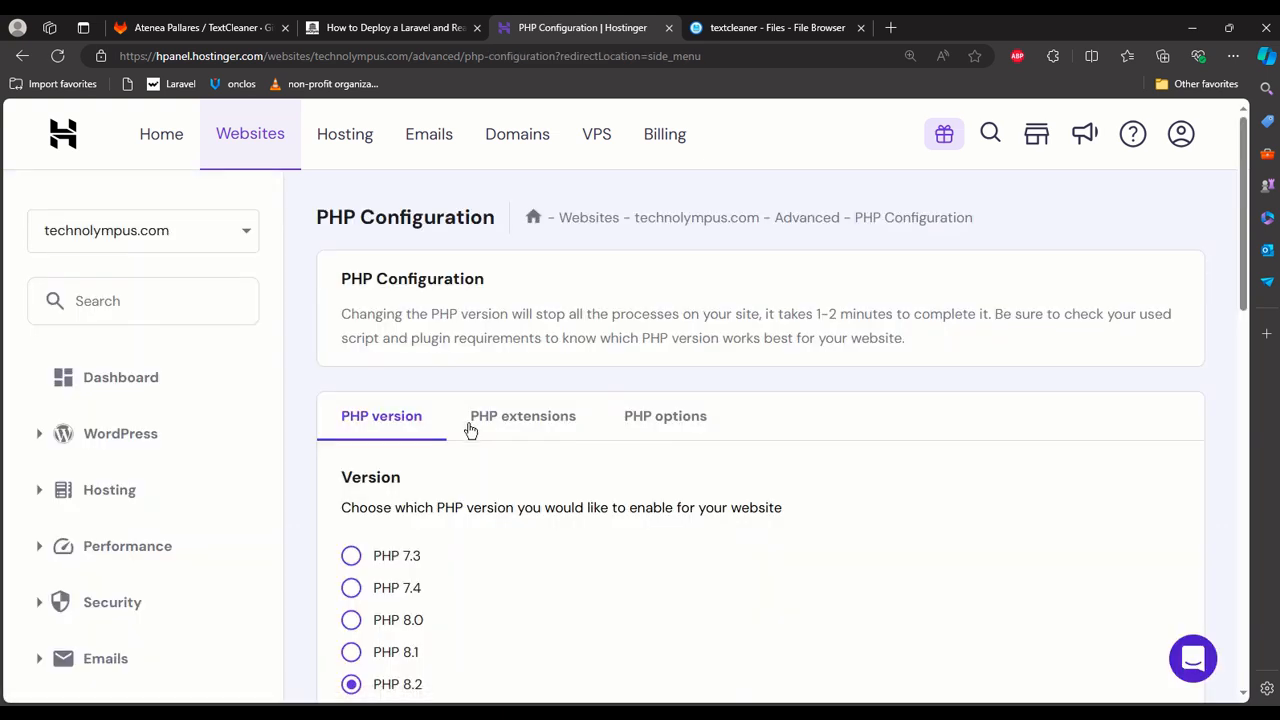
scroll(450, 468, down, 3)
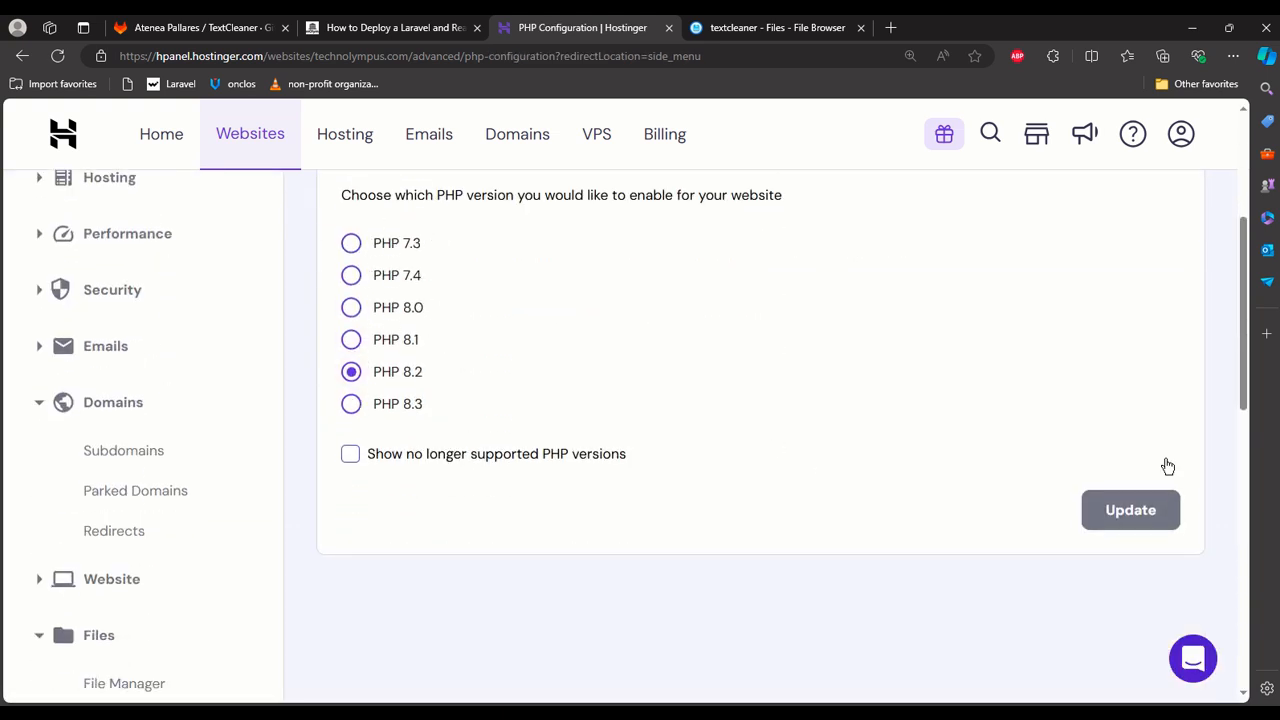
scroll(608, 537, up, 3)
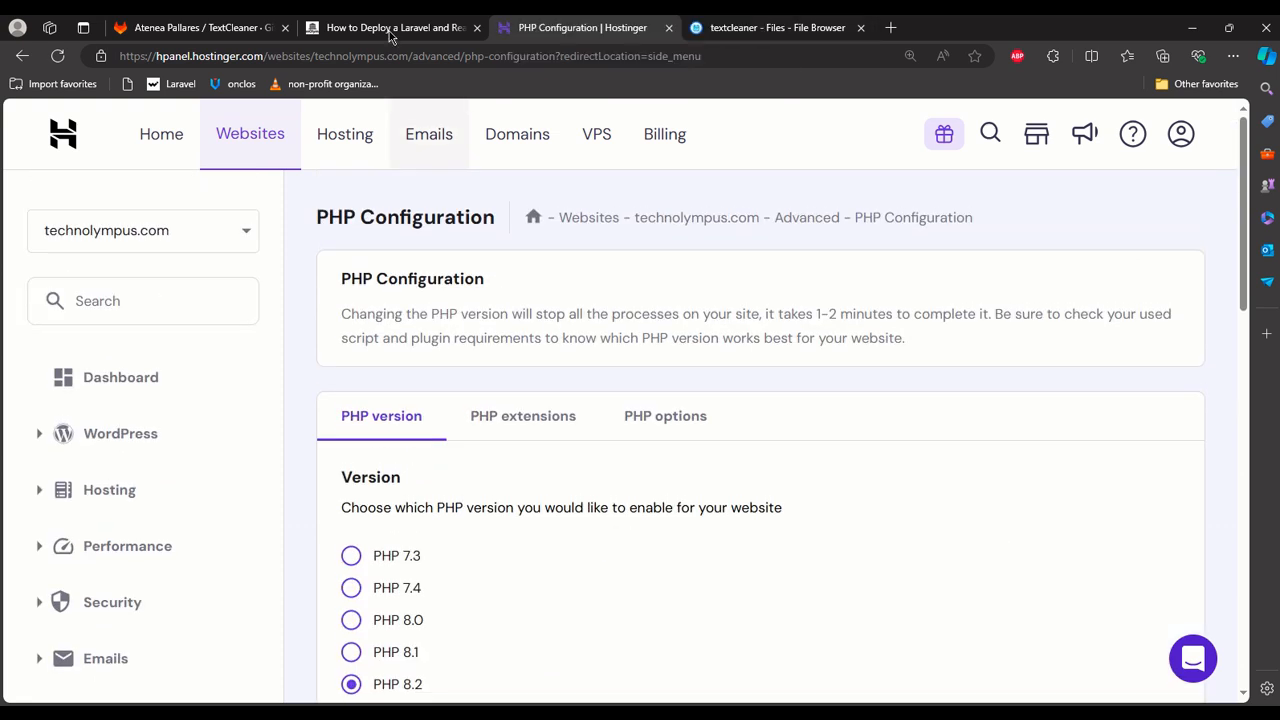
Load textcleaner.technolympus.com in a new browser tab.
click(891, 28)
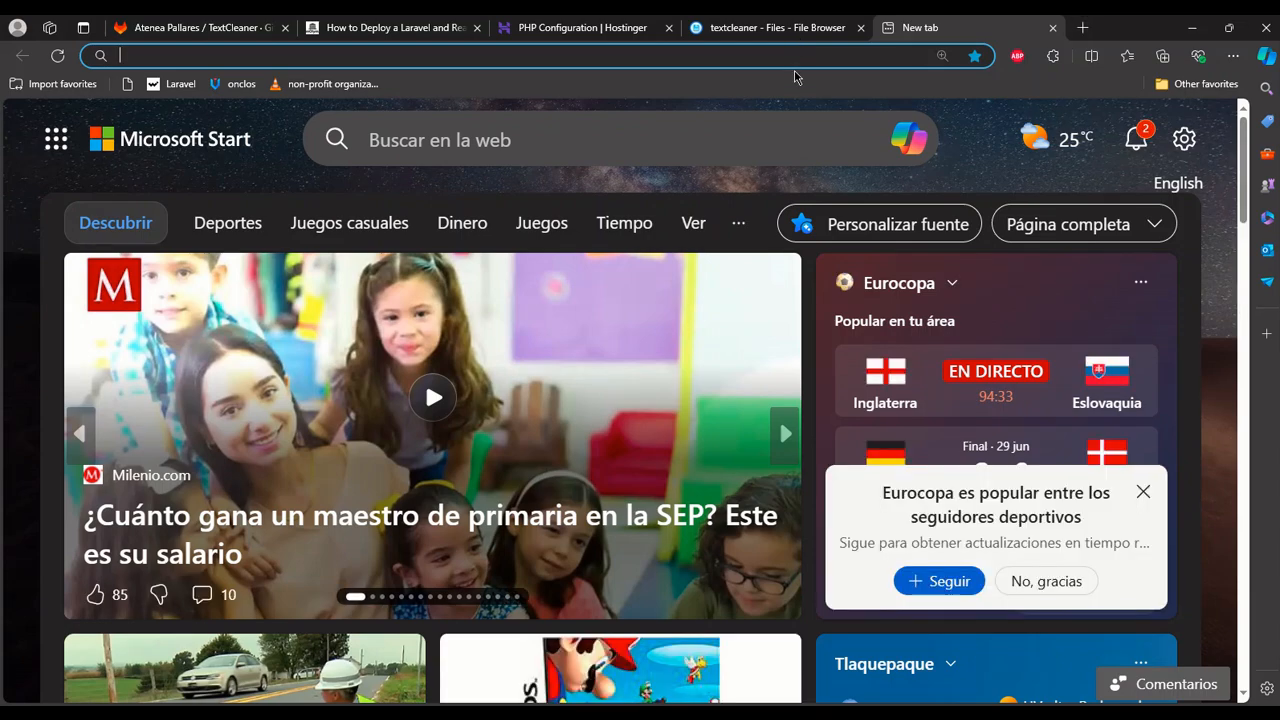
text(tex)
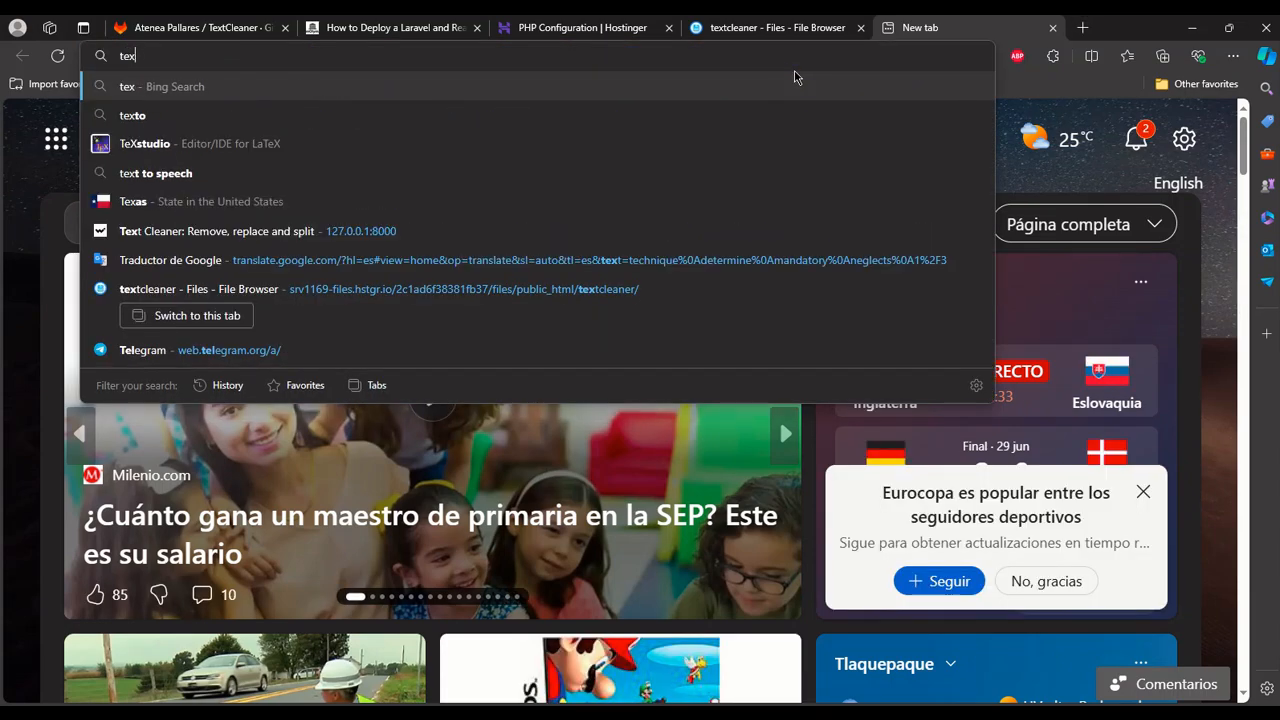
text(tcleaner)
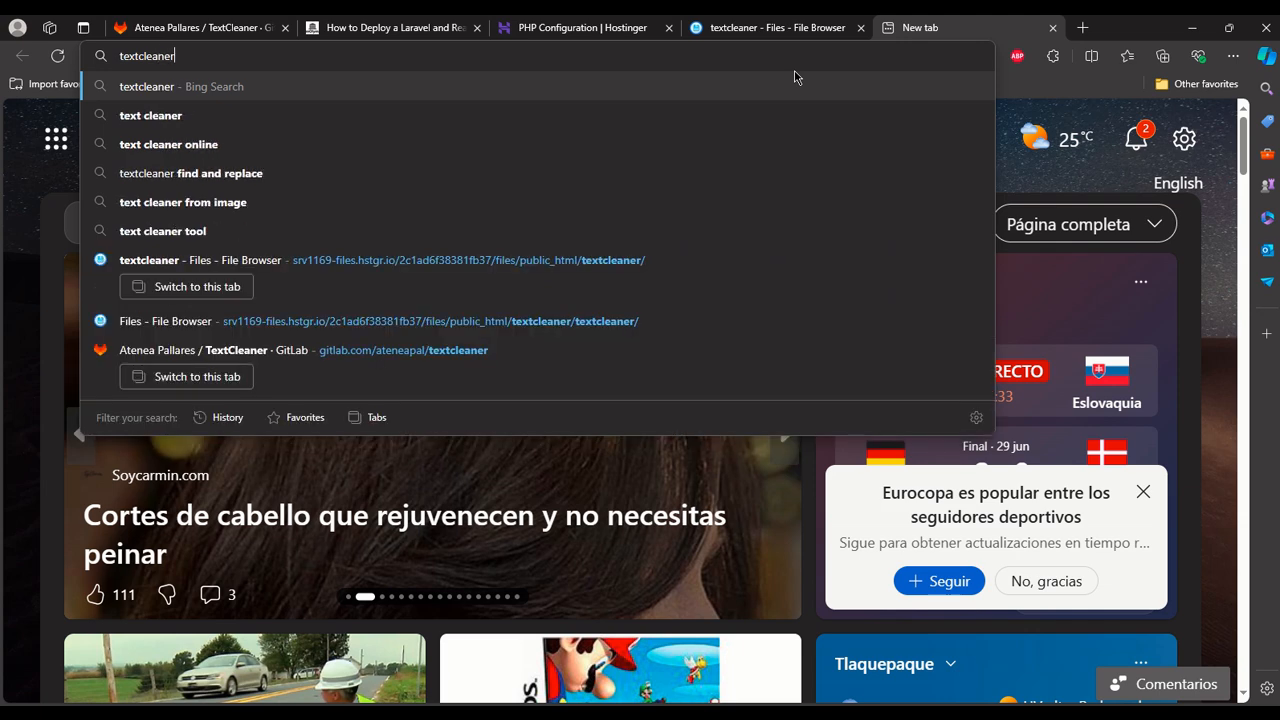
text(.technolympus)
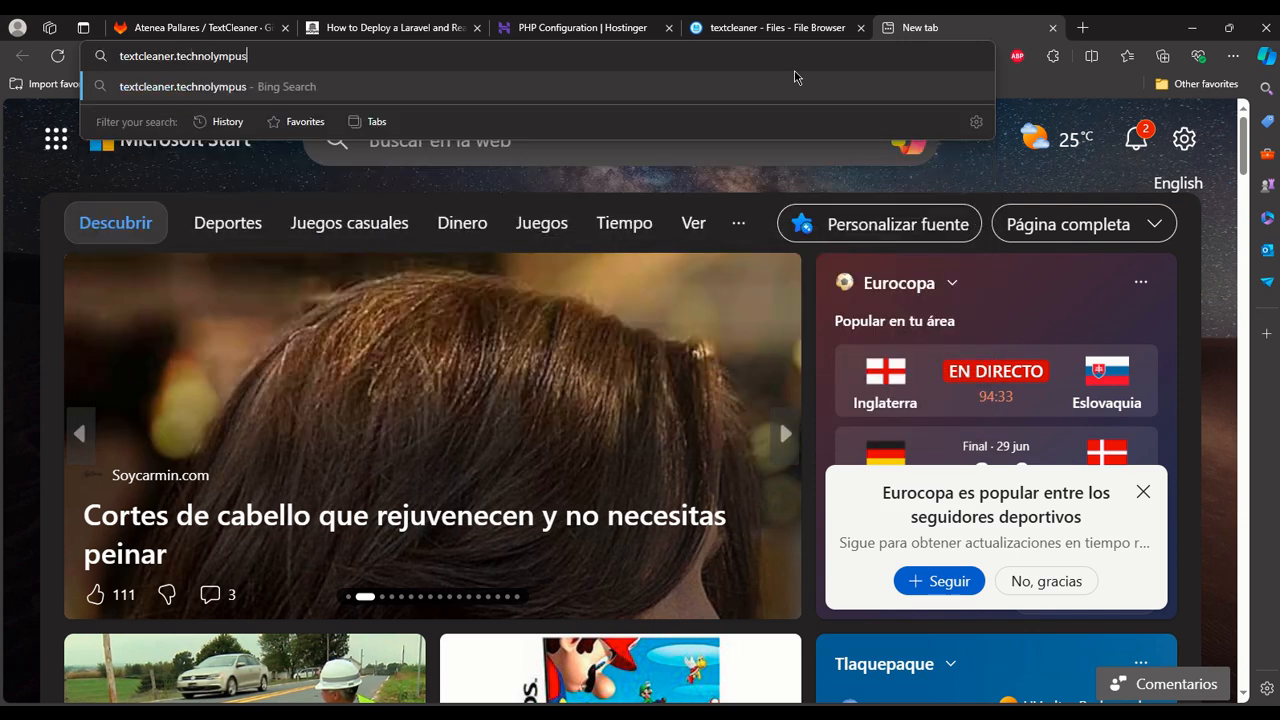
text(.com)
key(Return)
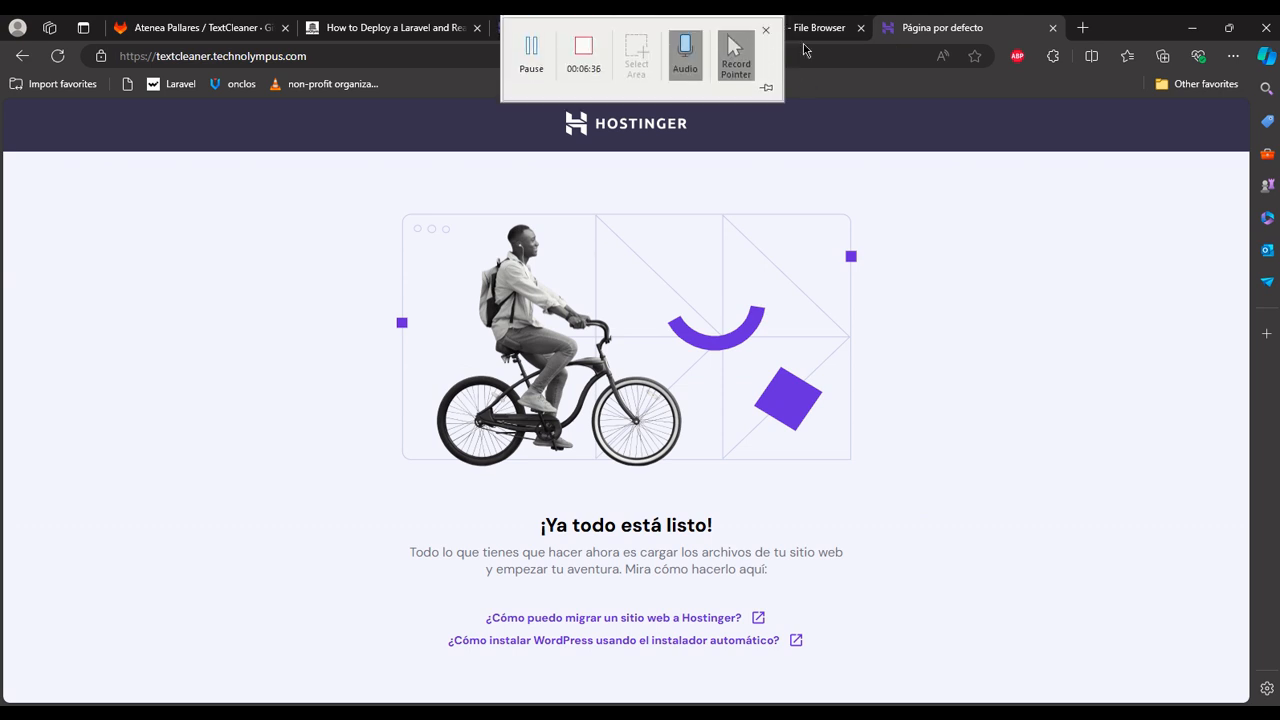
Return to the textcleaner folder in the file browser, open default.php to examine its code, and close it.
click(805, 30)
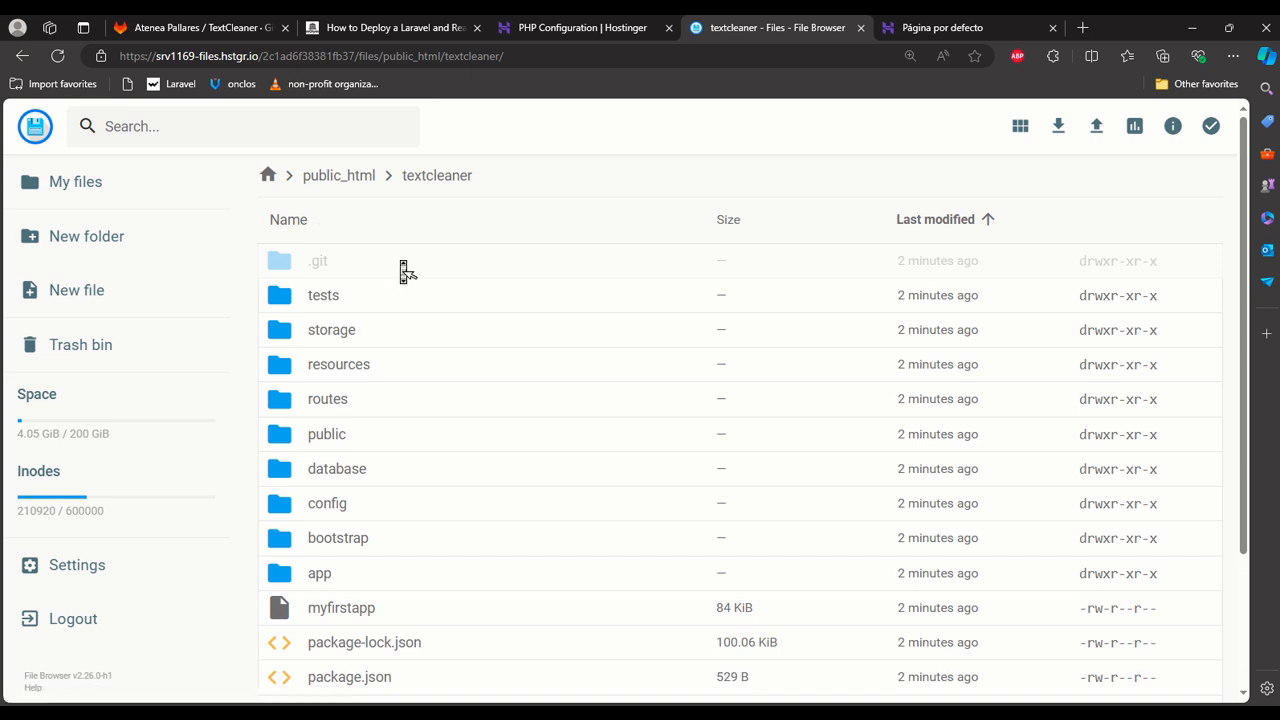
scroll(403, 270, down, 2)
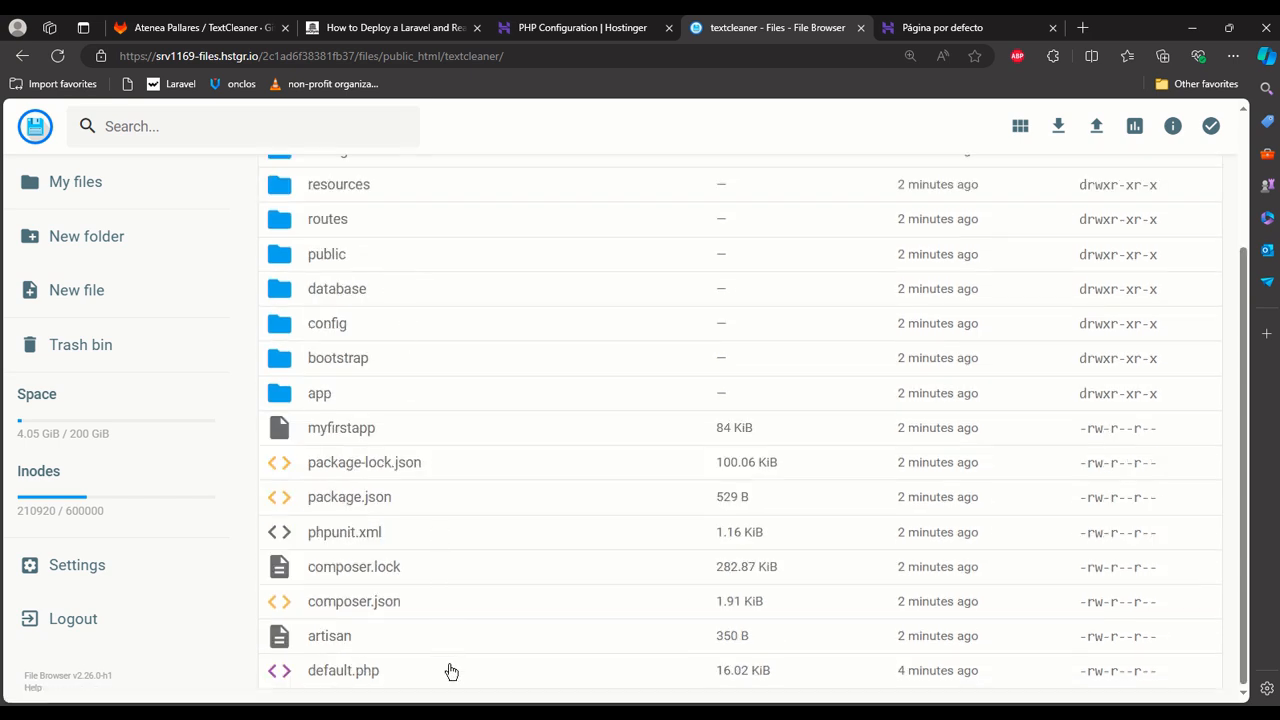
click(447, 671)
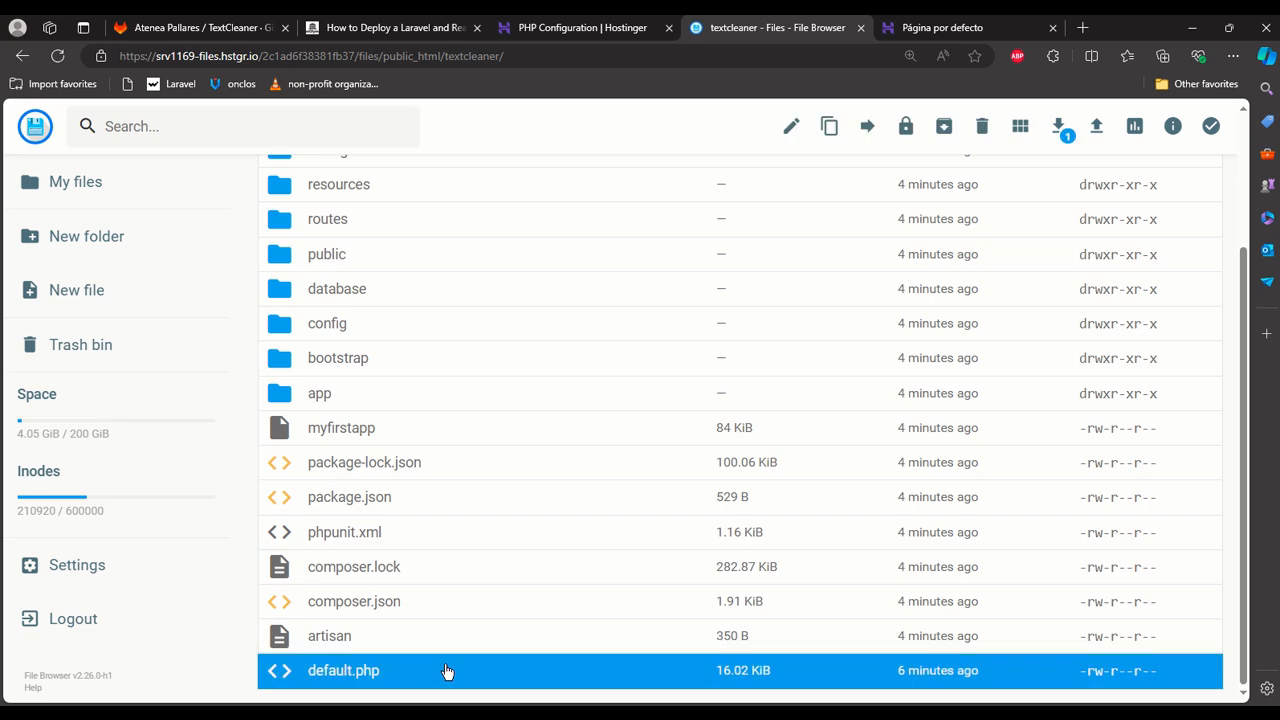
key(Delete)
click(668, 437)
double_click(305, 672)
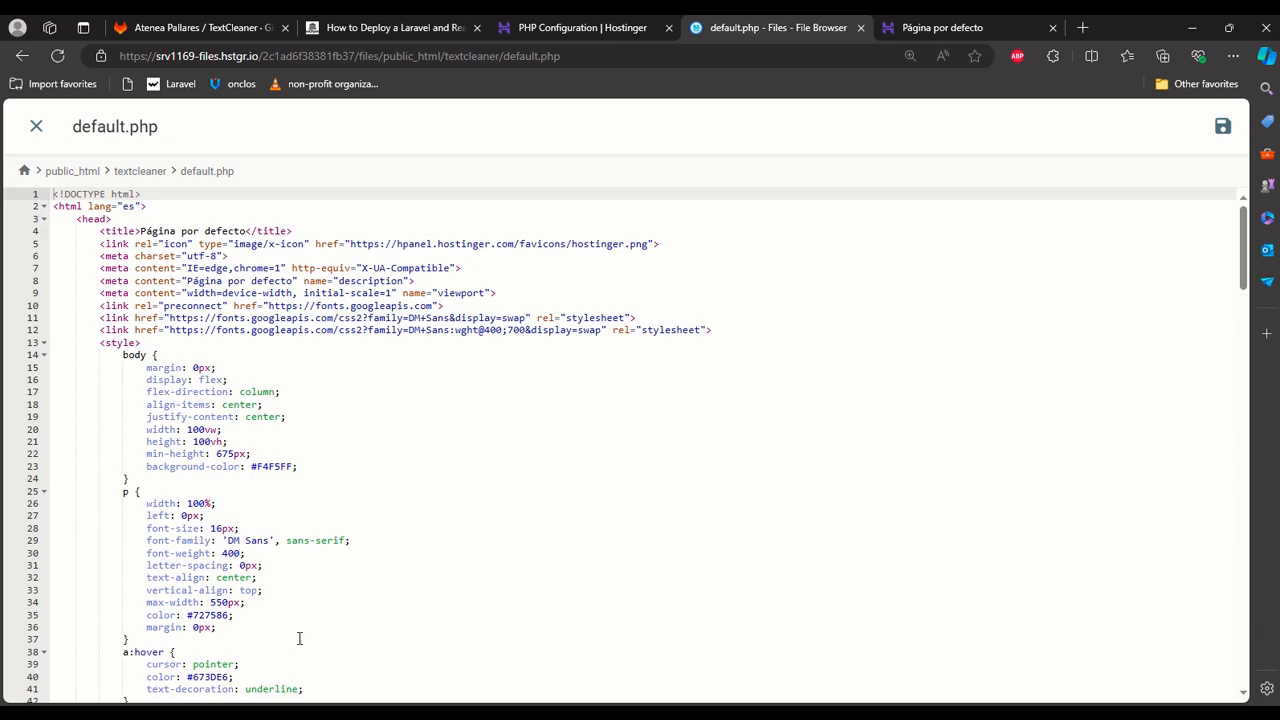
scroll(166, 249, down, 15)
scroll(166, 249, up, 15)
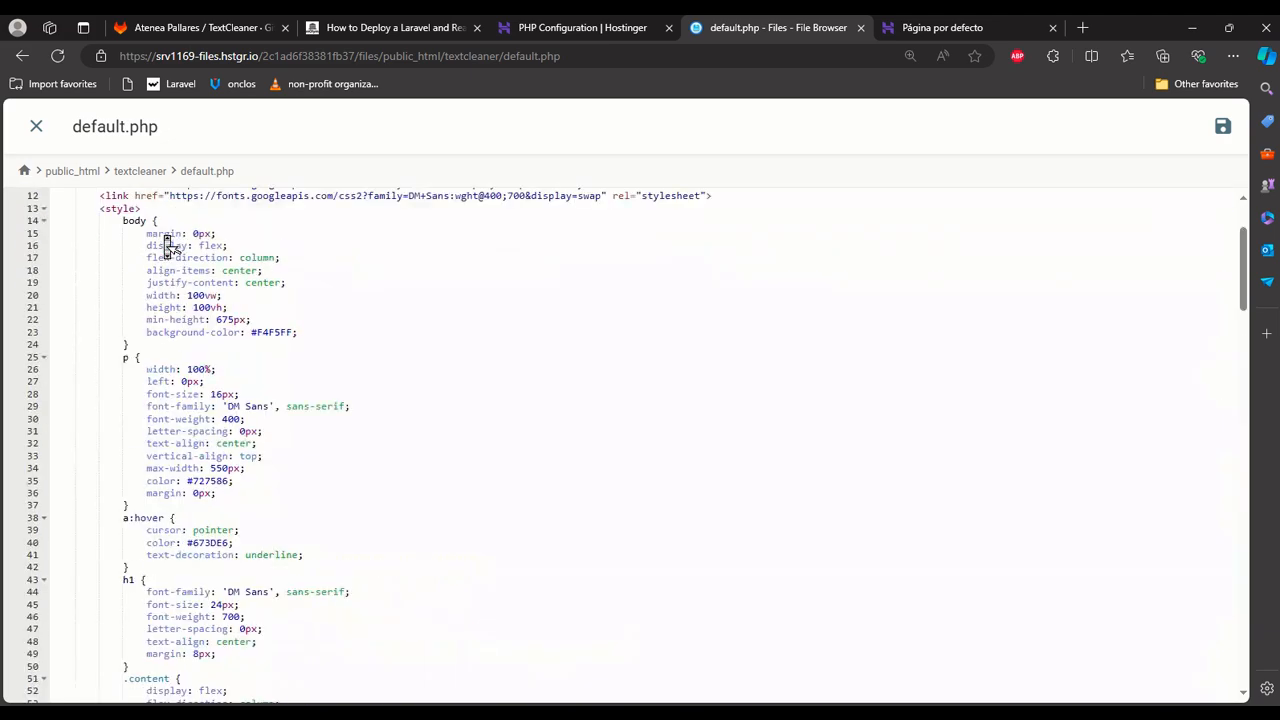
click(36, 126)
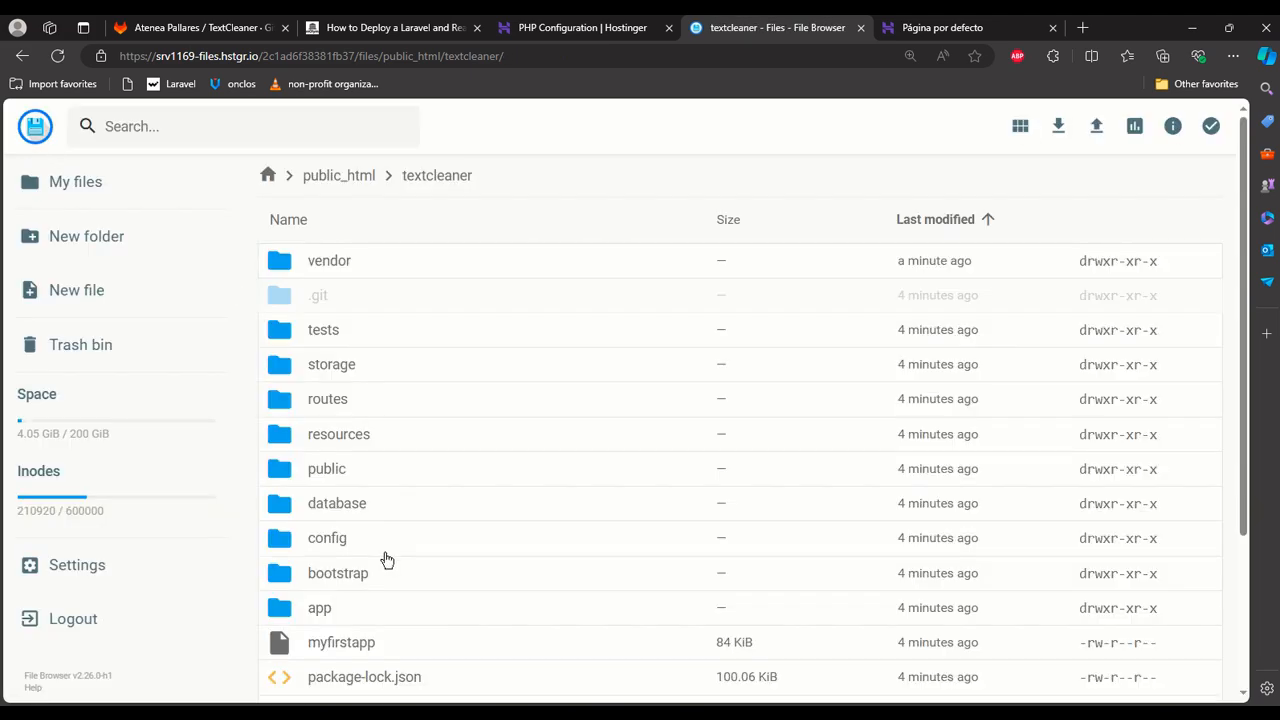
Delete default.php from the textcleaner folder immediately, skipping the trash bin.
scroll(428, 674, down, 3)
click(425, 672)
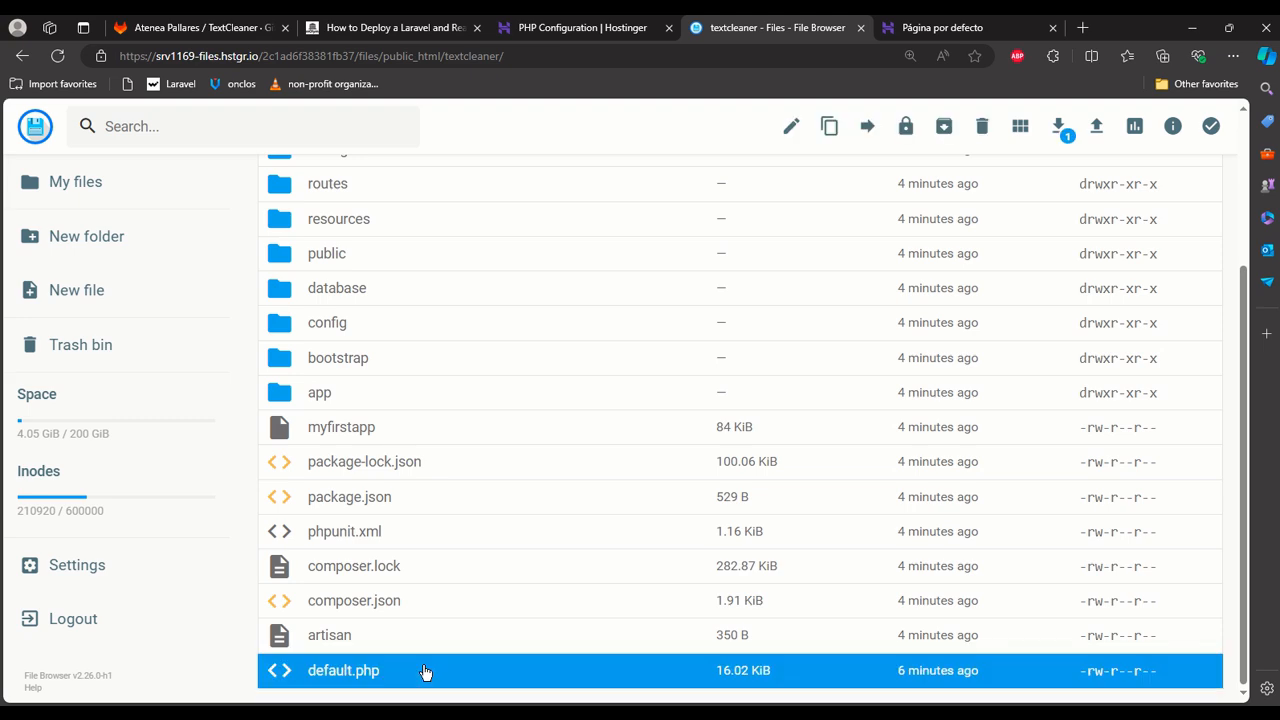
key(Delete)
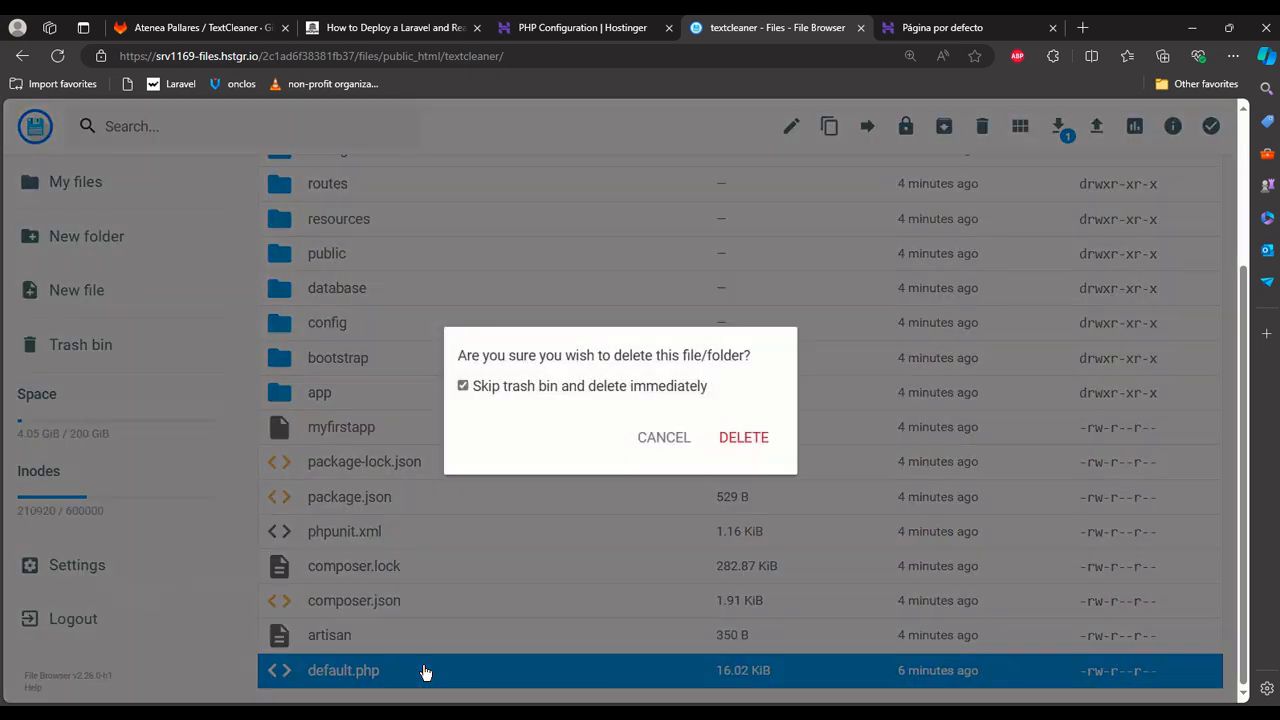
click(759, 438)
Reload textcleaner.technolympus.com to check the site after the deletion of default.php.
click(930, 27)
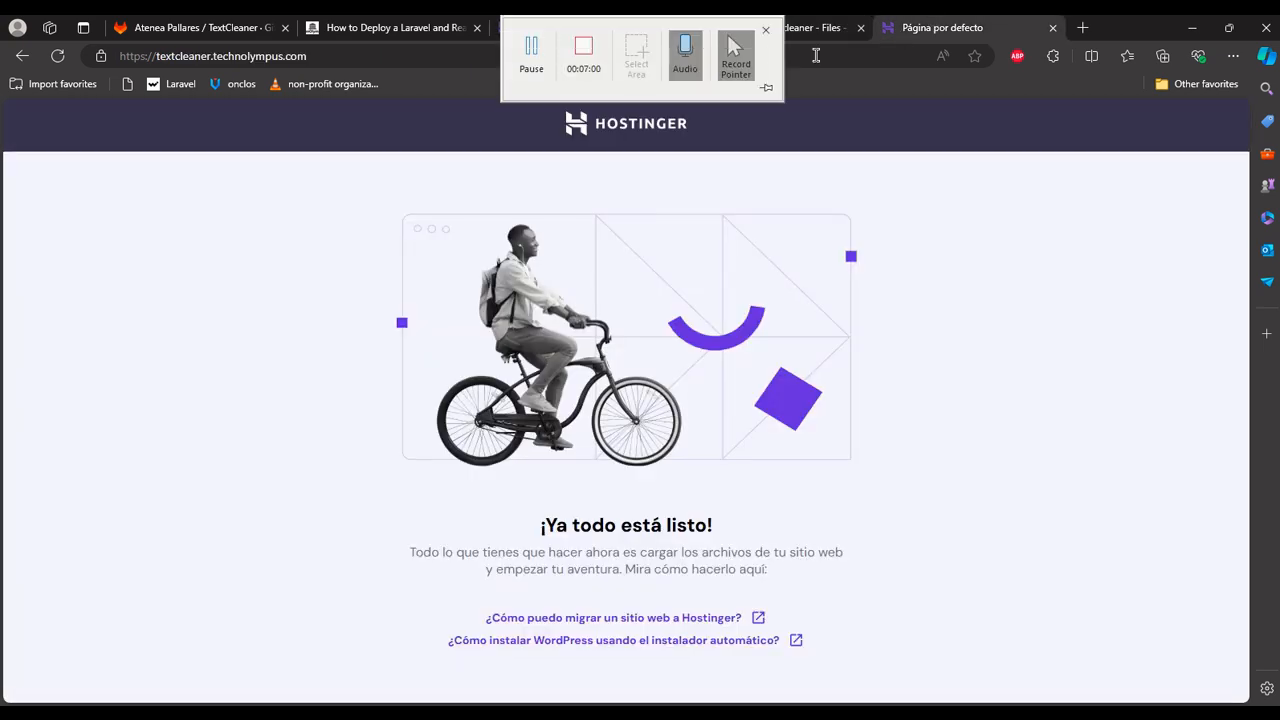
click(820, 56)
key(Return)
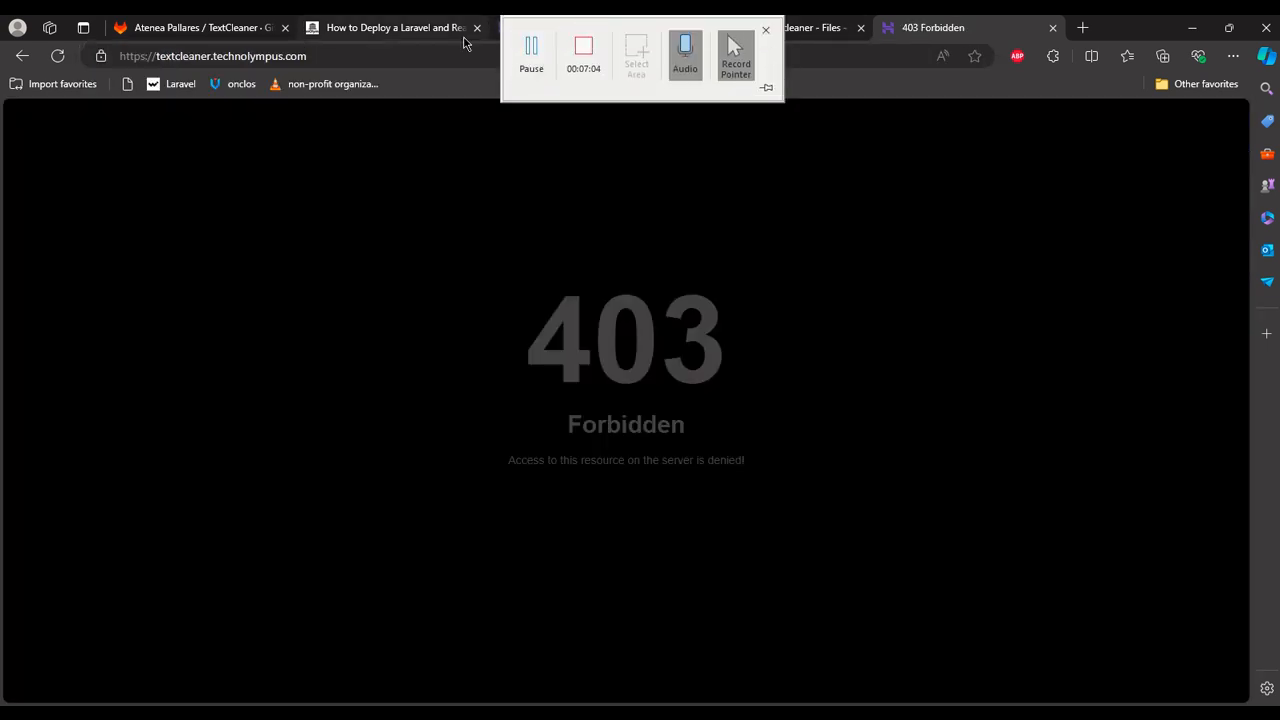
Examine the contents of textcleaner's public folder and the files in the textcleaner root in the file browser.
click(585, 28)
click(757, 27)
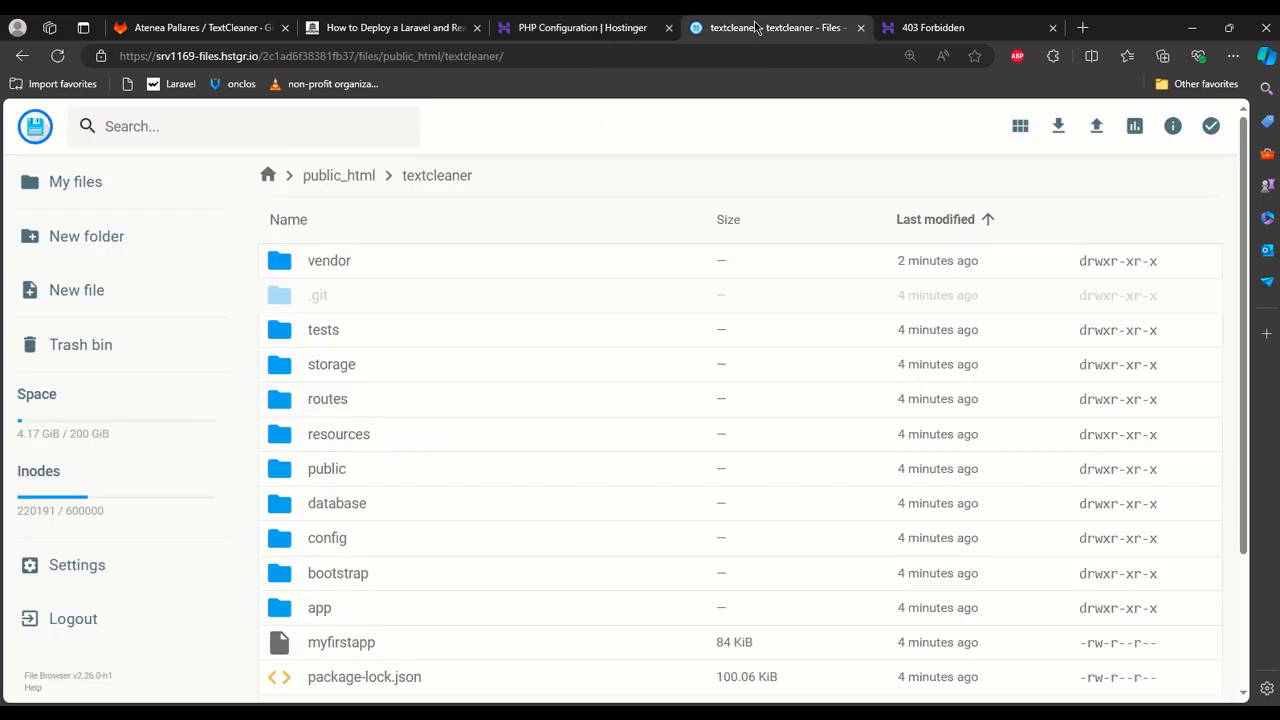
scroll(389, 340, down, 2)
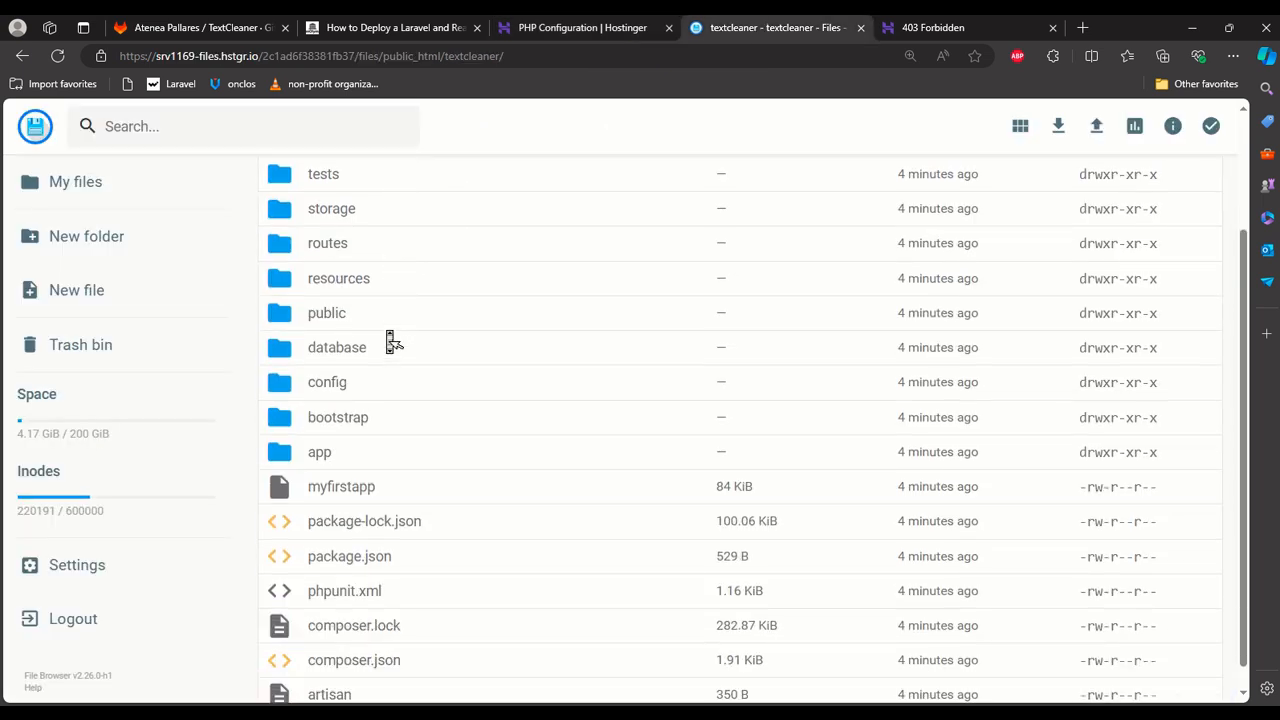
double_click(327, 314)
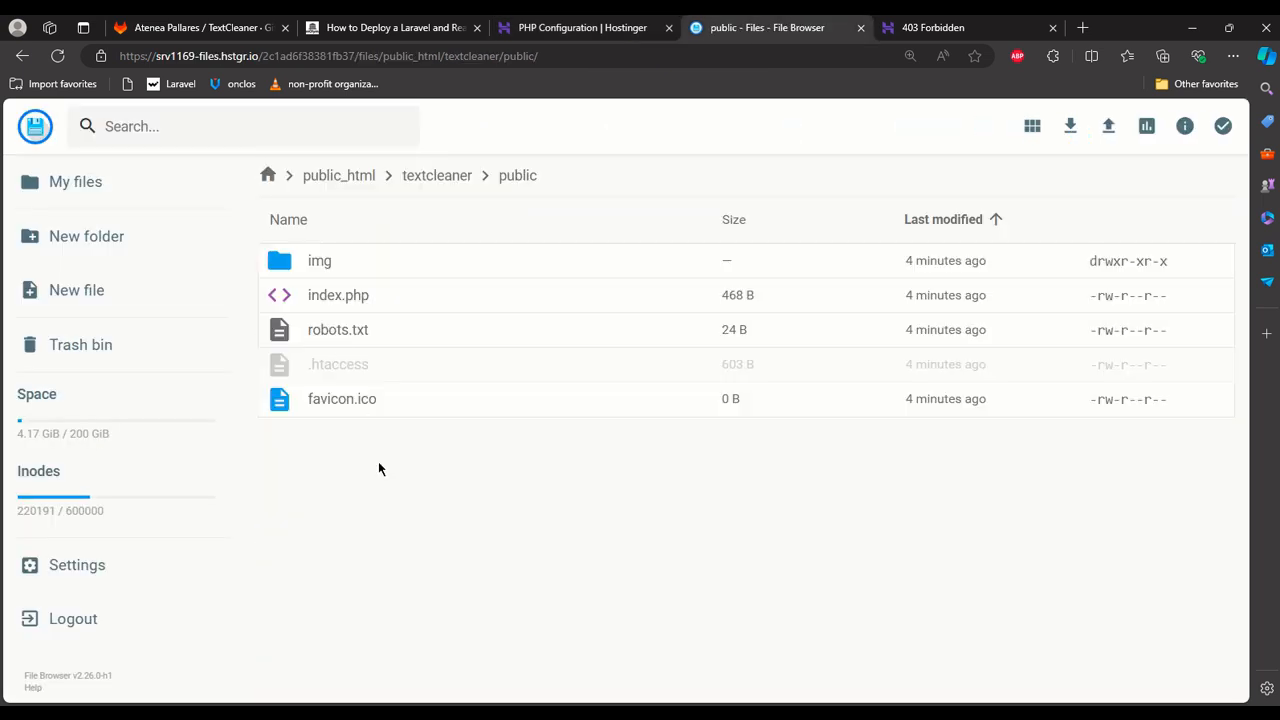
click(425, 175)
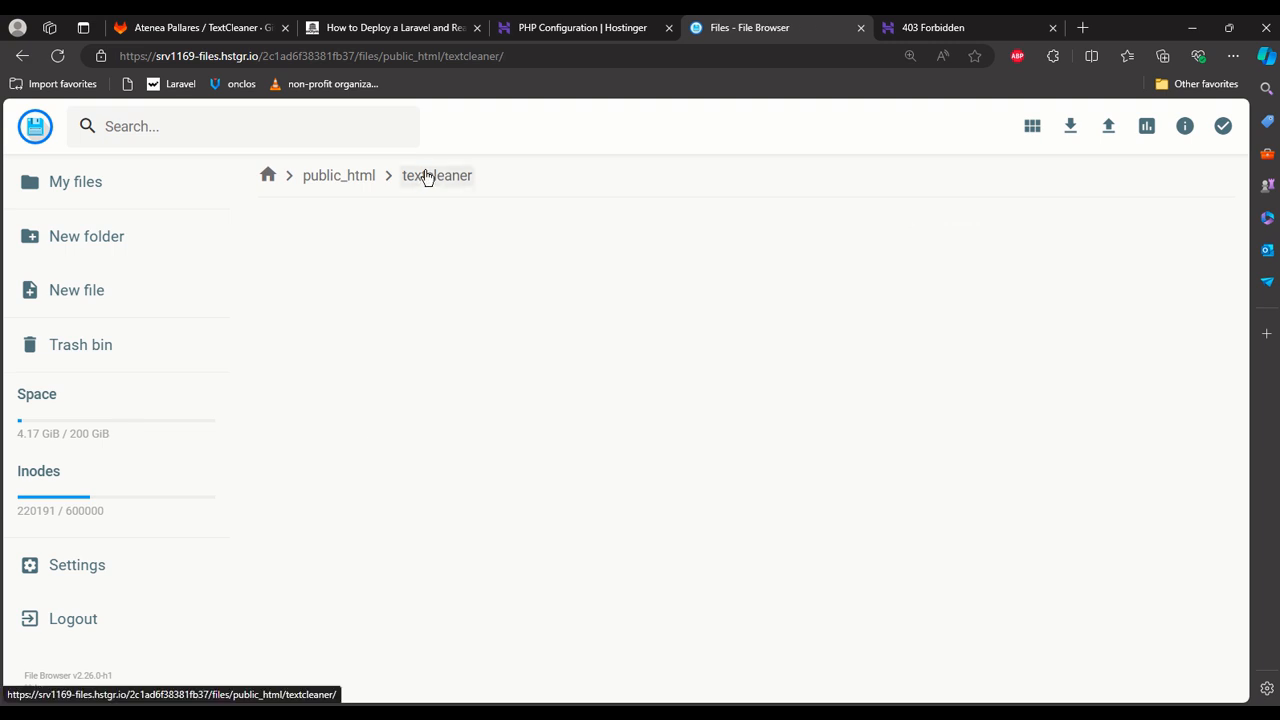
scroll(435, 390, down, 2)
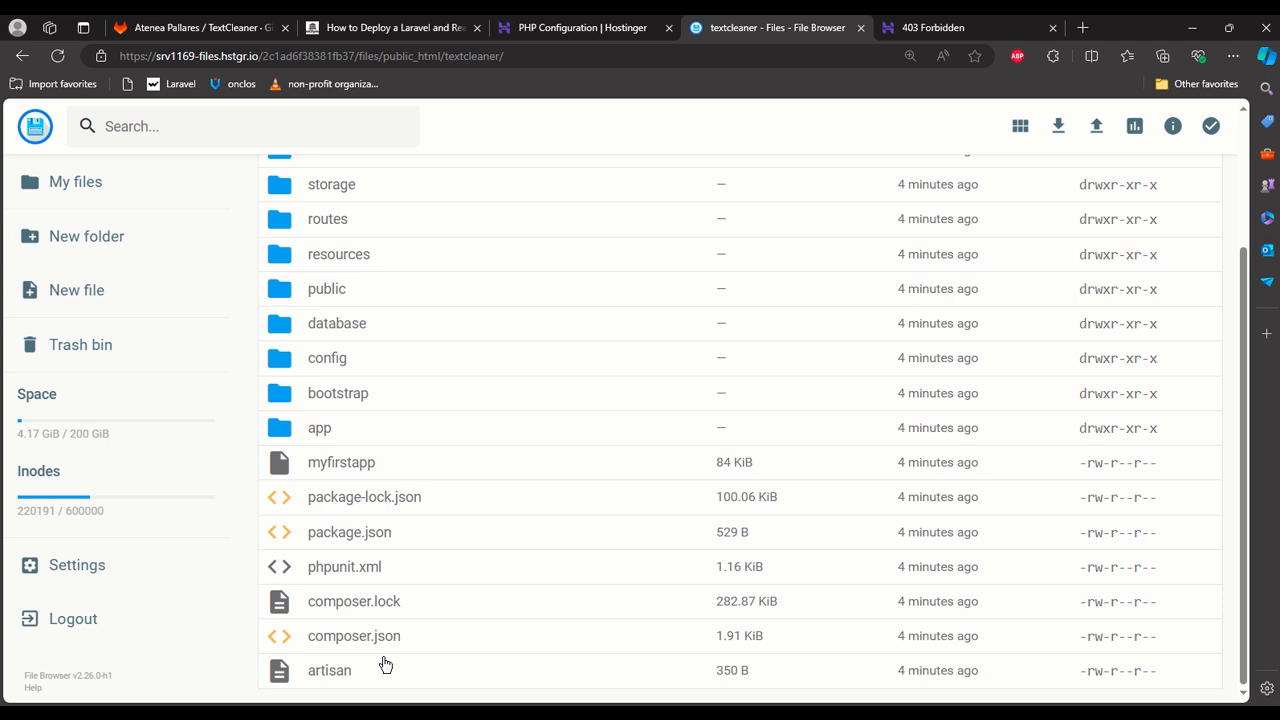
scroll(387, 661, up, 3)
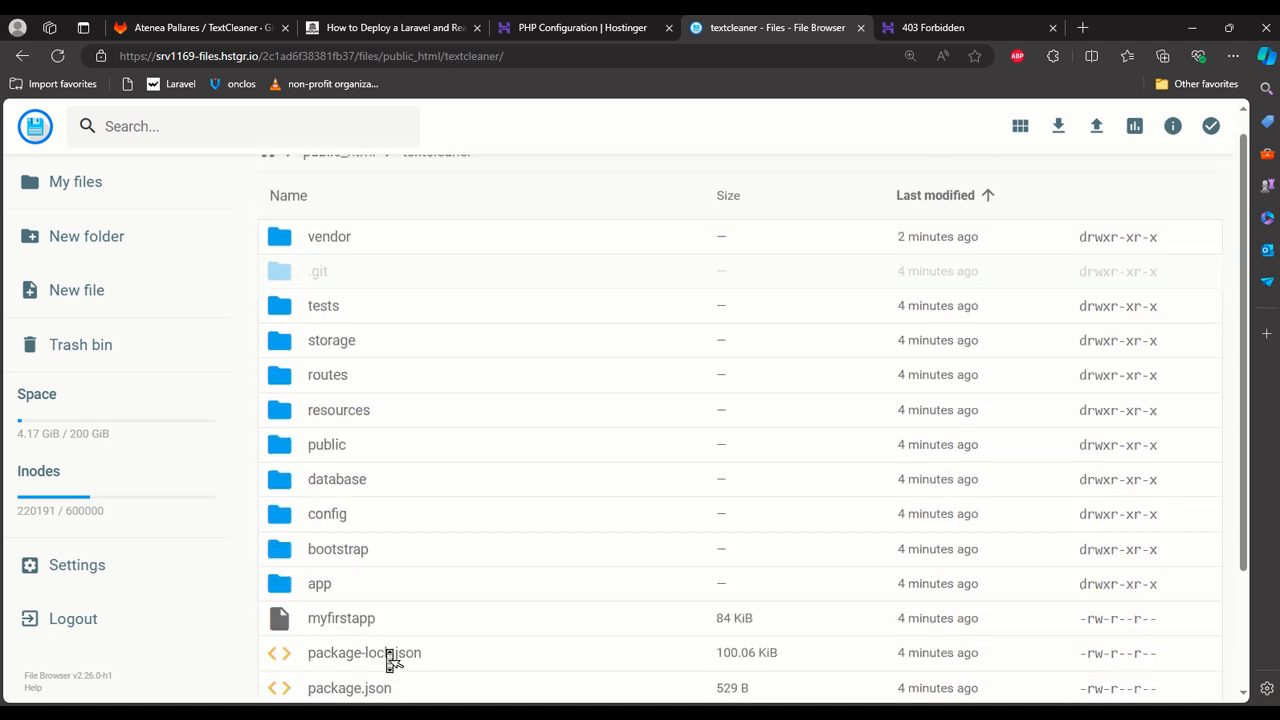
scroll(390, 660, up, 1)
Go up to public_html, open the dsacodetrainer-dev folder, and locate its .htaccess file.
click(308, 176)
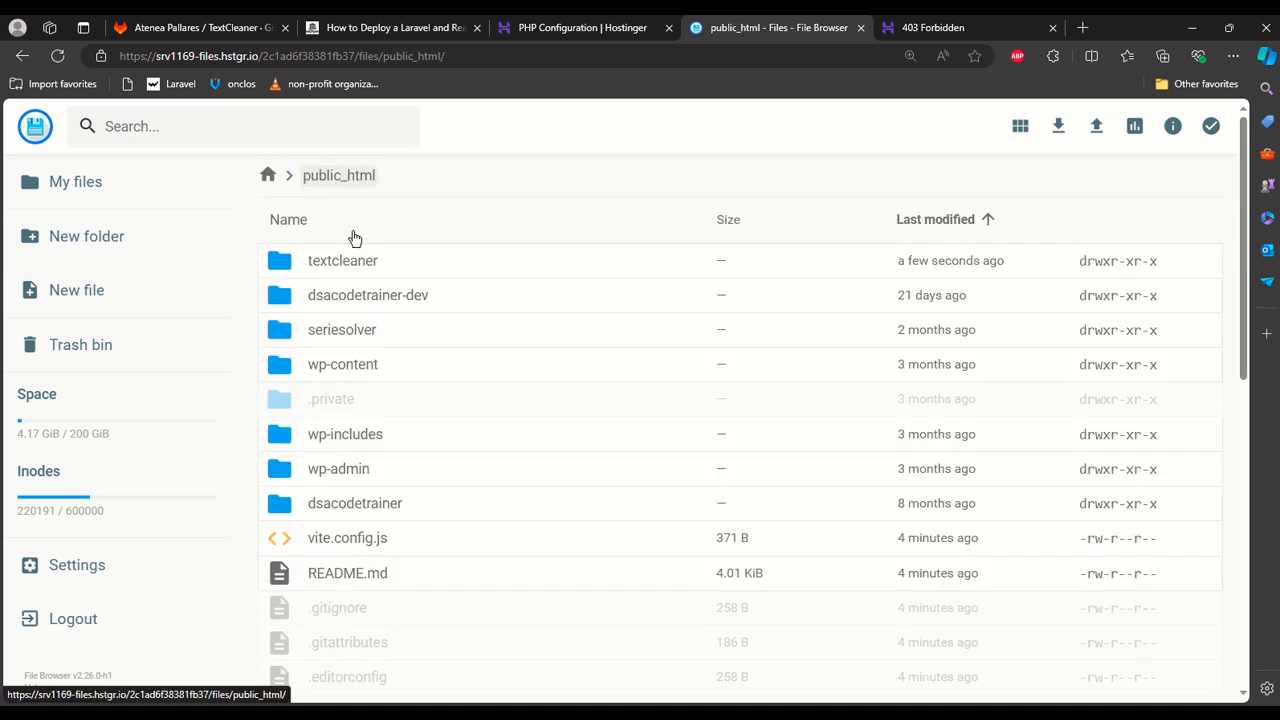
double_click(368, 311)
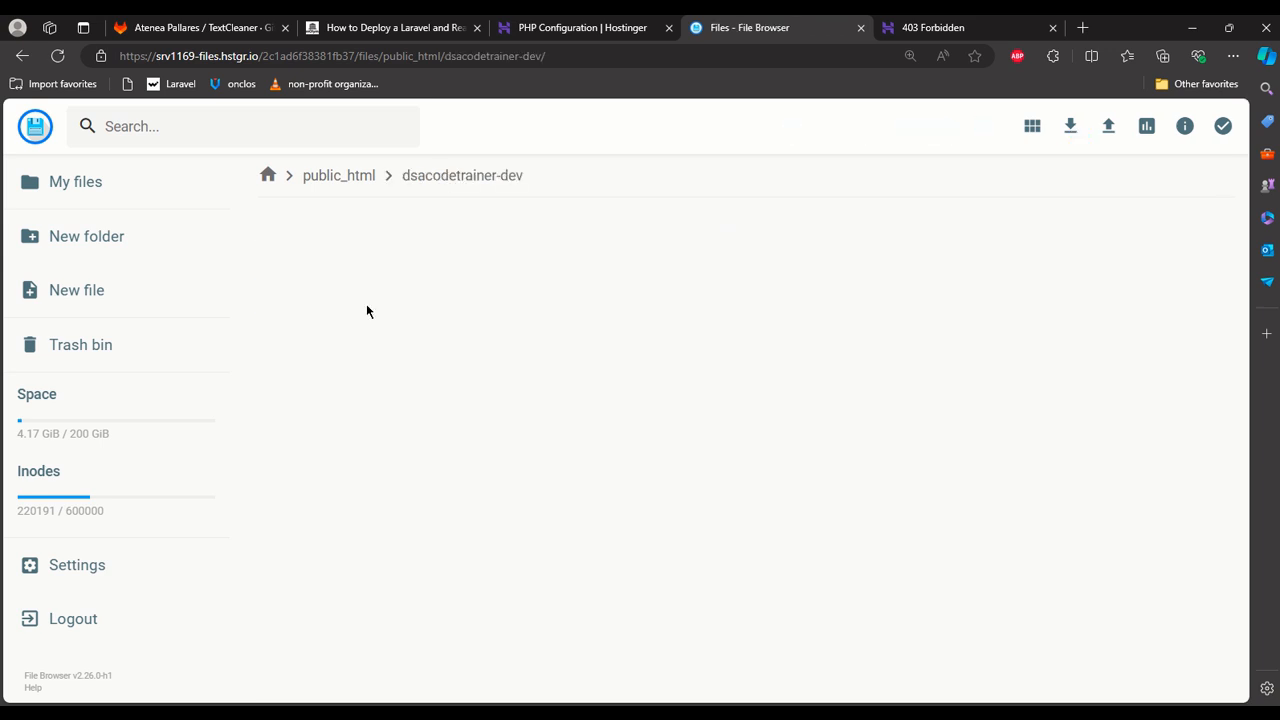
scroll(368, 312, down, 6)
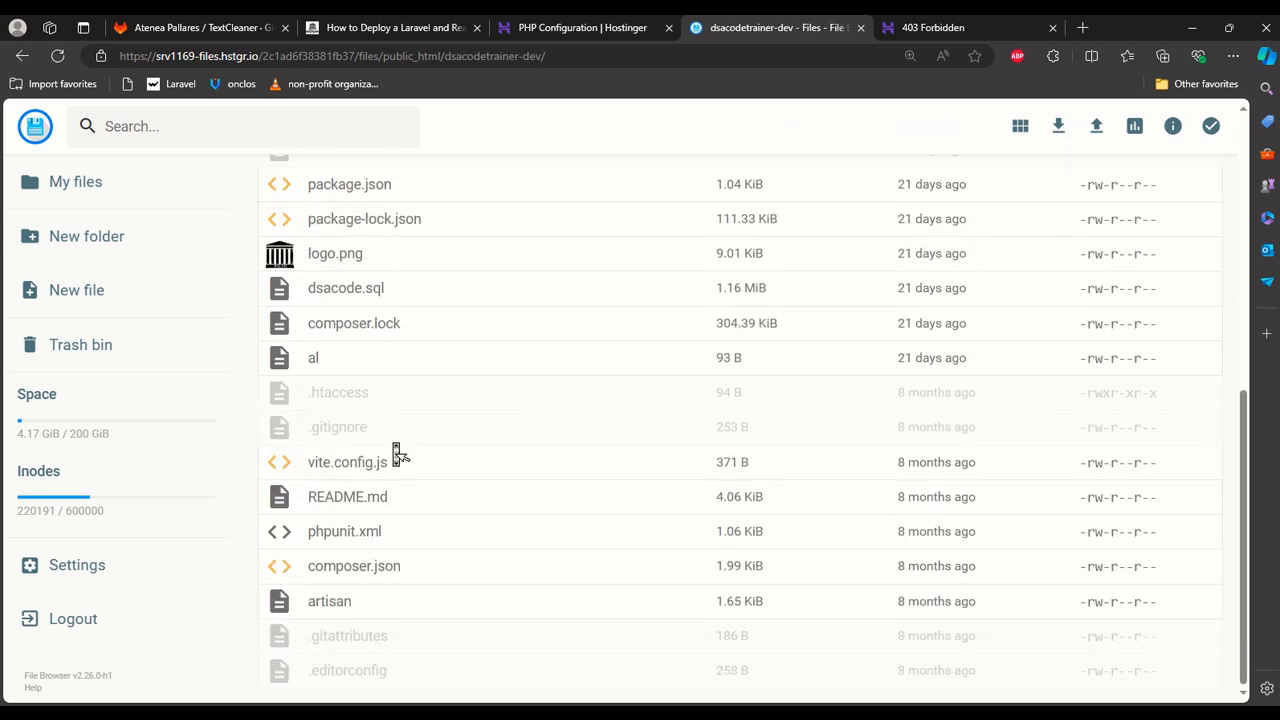
scroll(397, 455, up, 3)
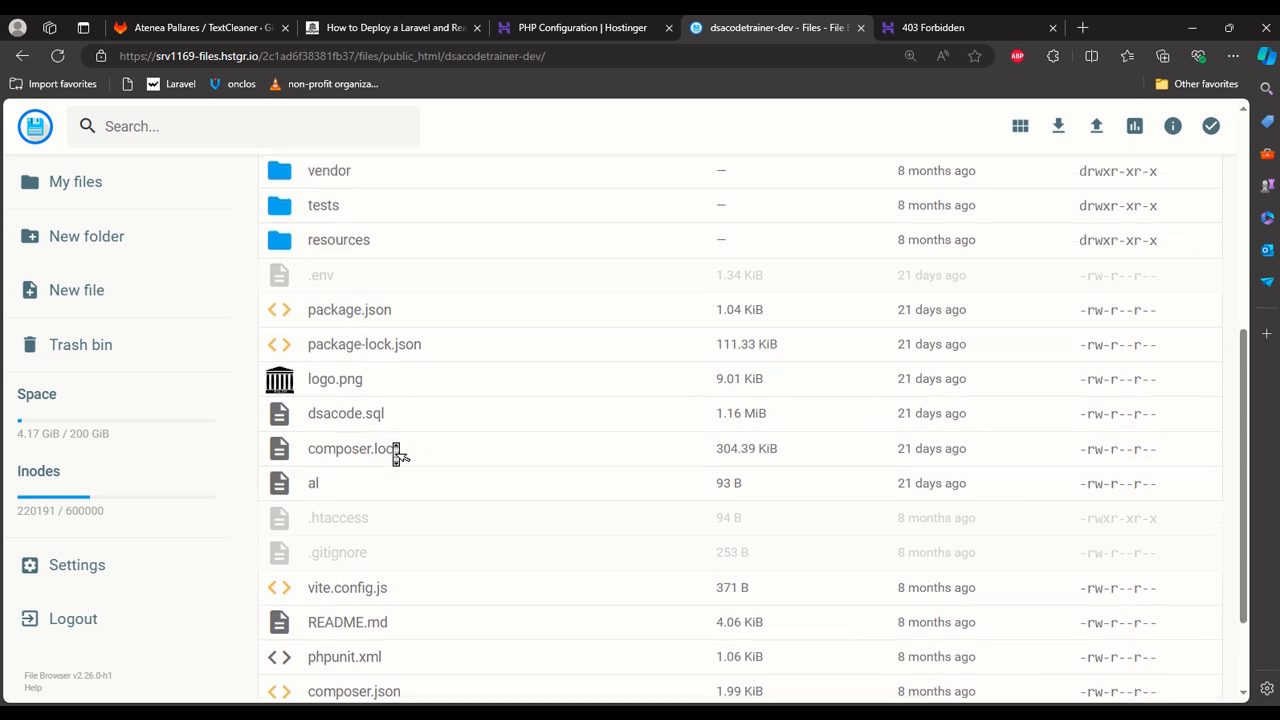
scroll(397, 455, down, 3)
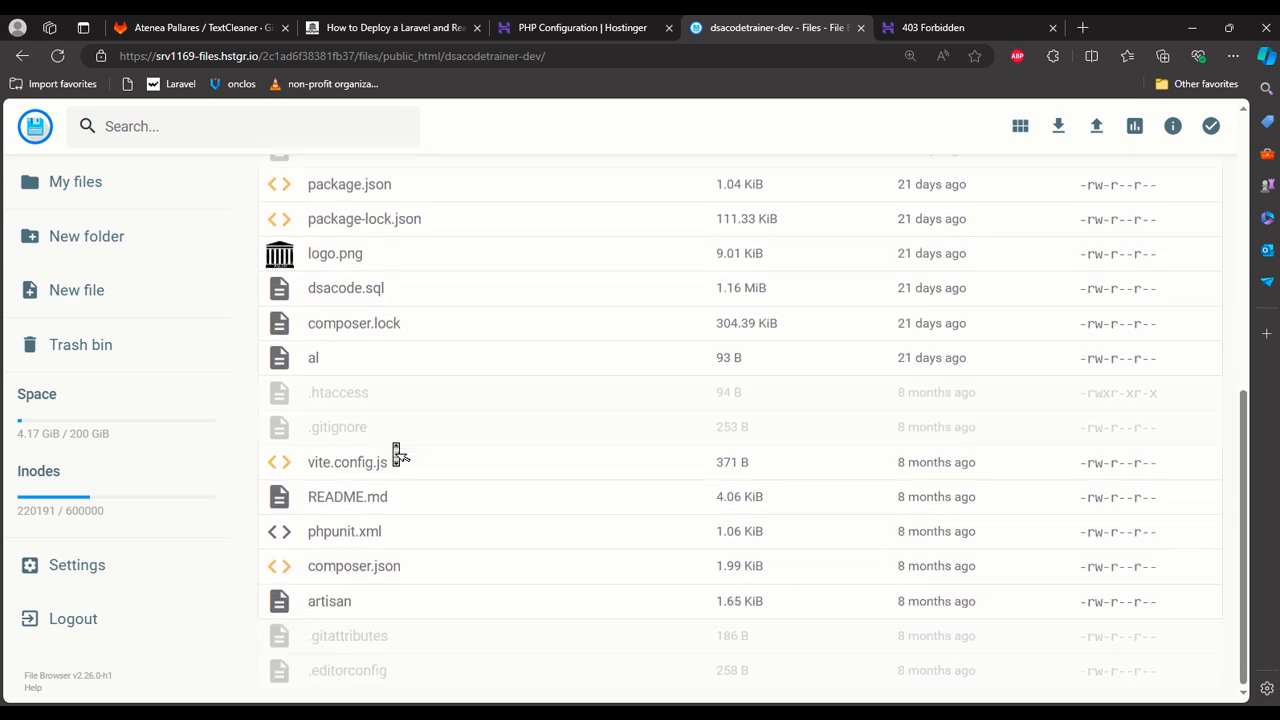
Copy the .htaccess file from dsacodetrainer-dev into the public_html/textcleaner folder.
click(366, 411)
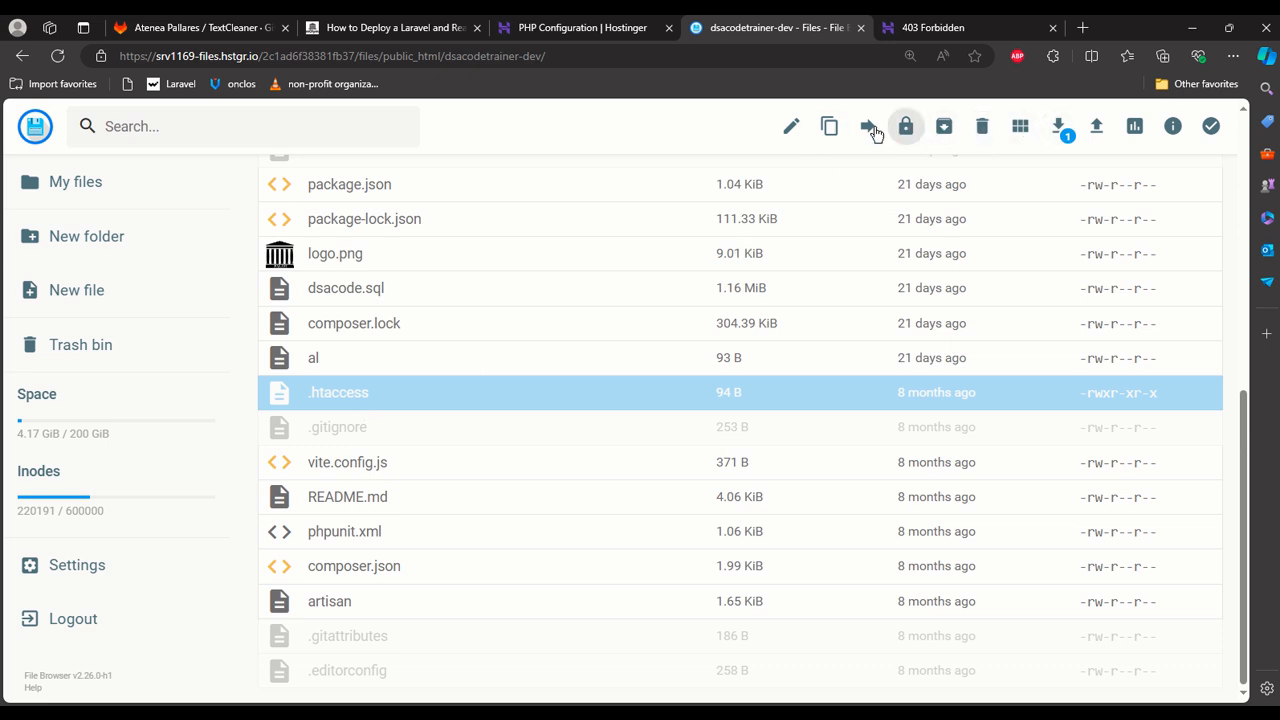
click(831, 127)
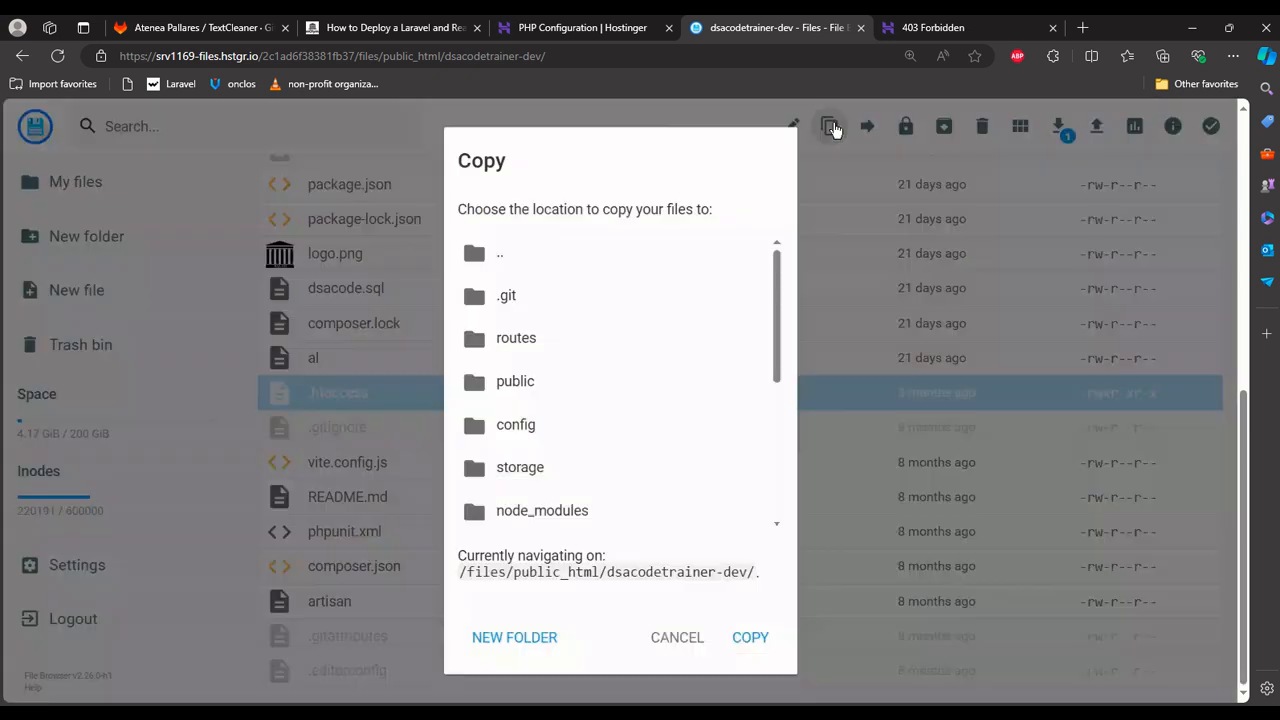
click(580, 268)
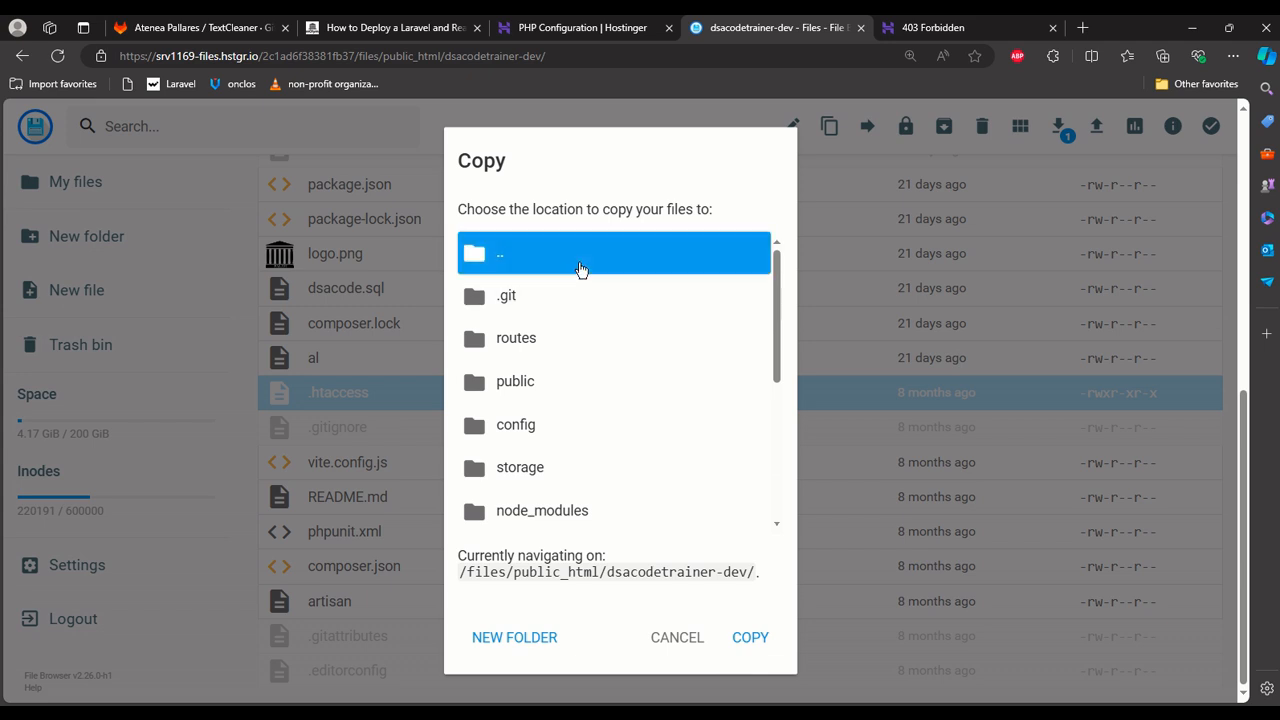
click(580, 268)
click(580, 308)
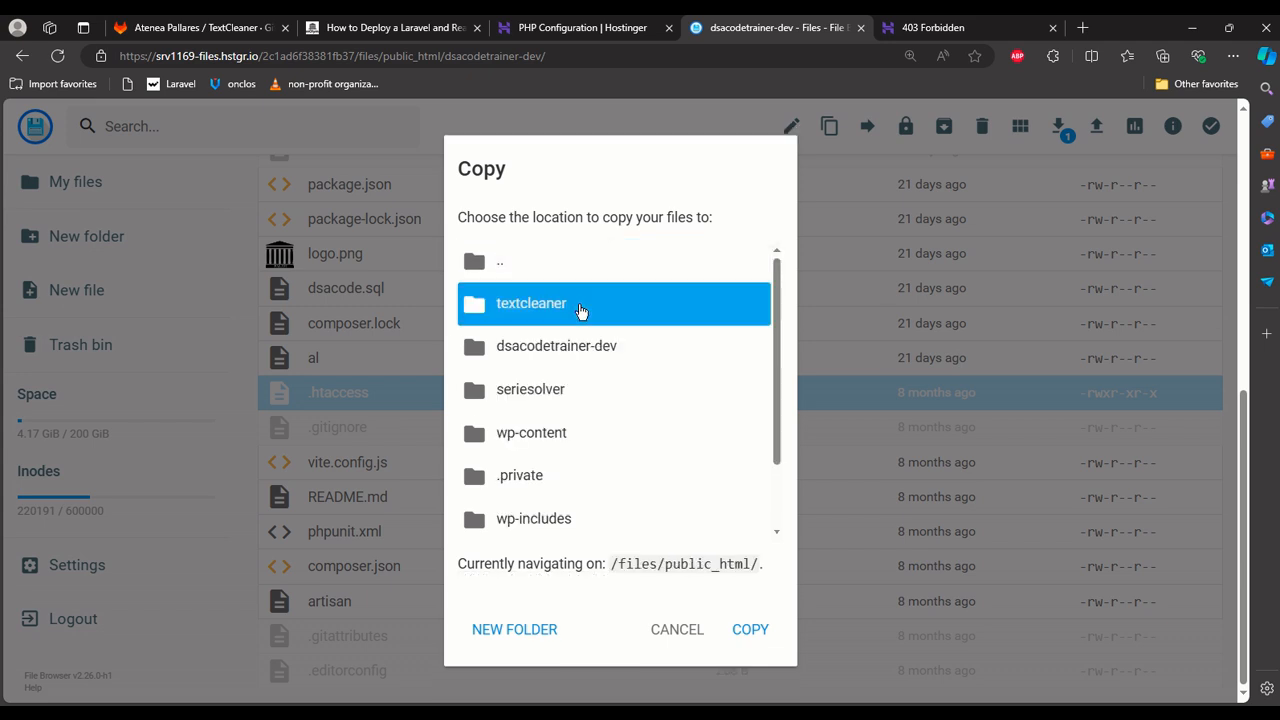
click(581, 310)
click(740, 637)
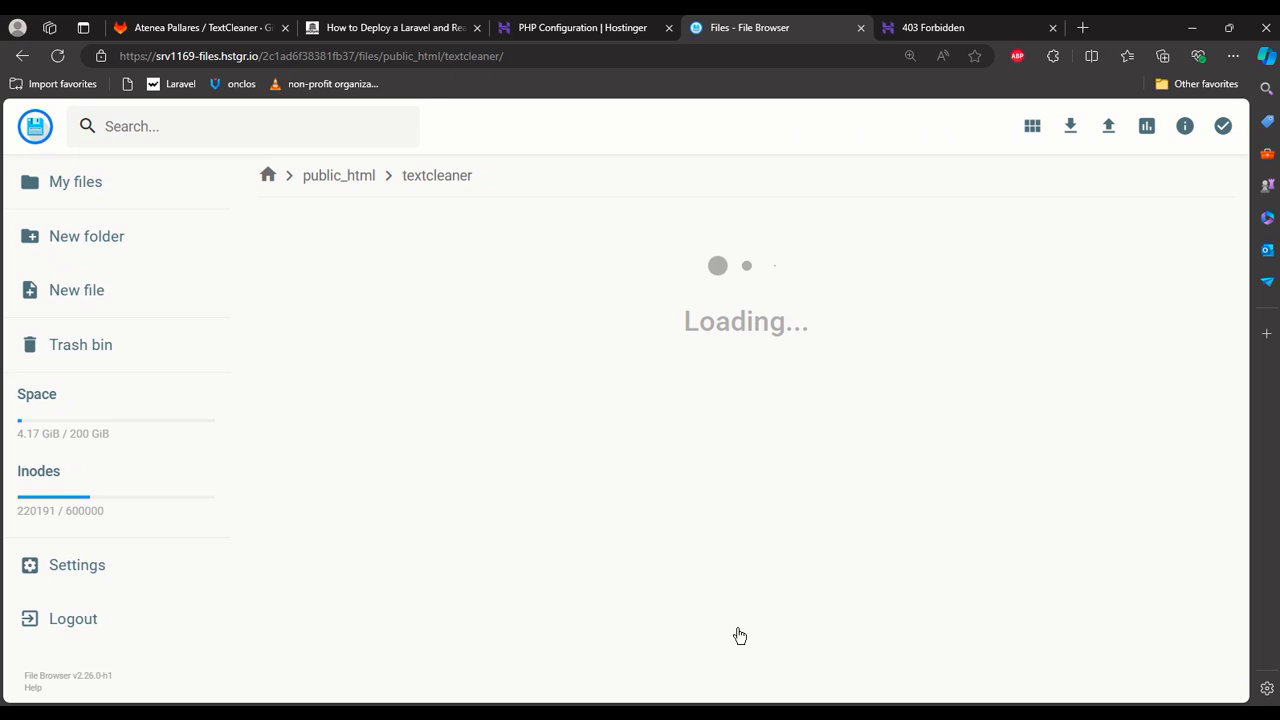
Examine the rewrite rule in textcleaner's copied .htaccess, close the file, and check the contents of the public folder.
scroll(364, 398, down, 3)
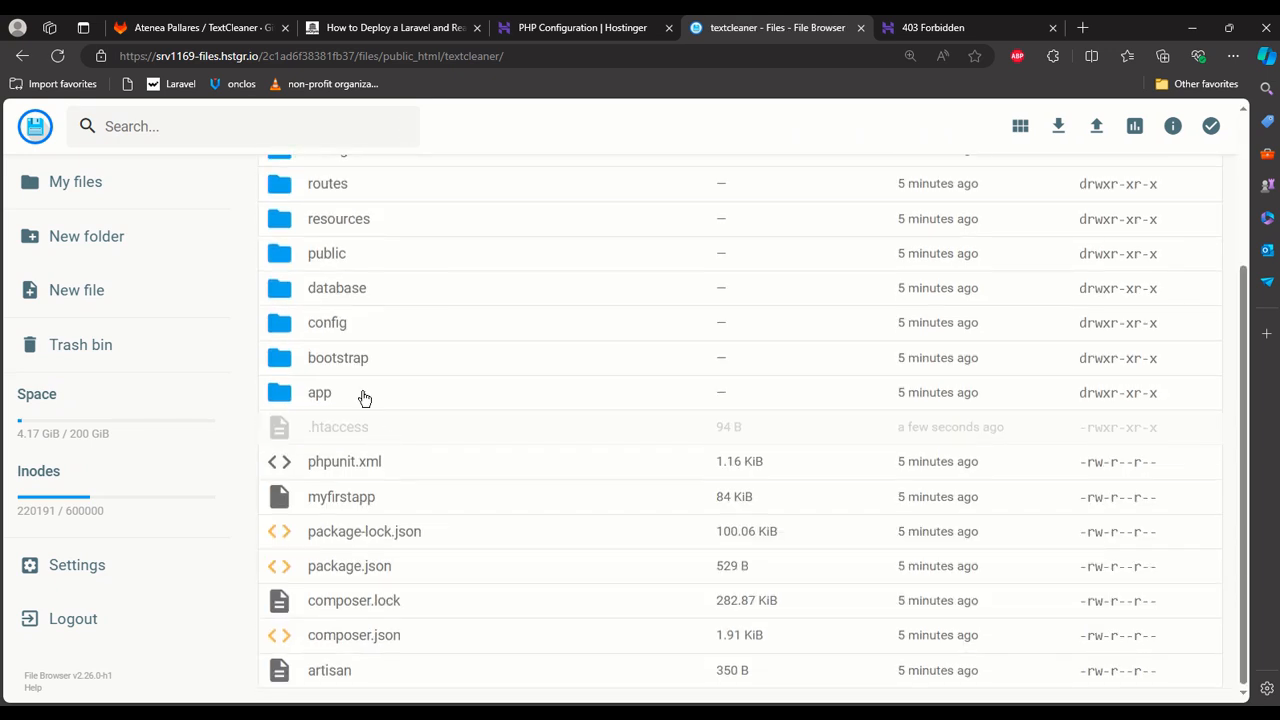
double_click(354, 436)
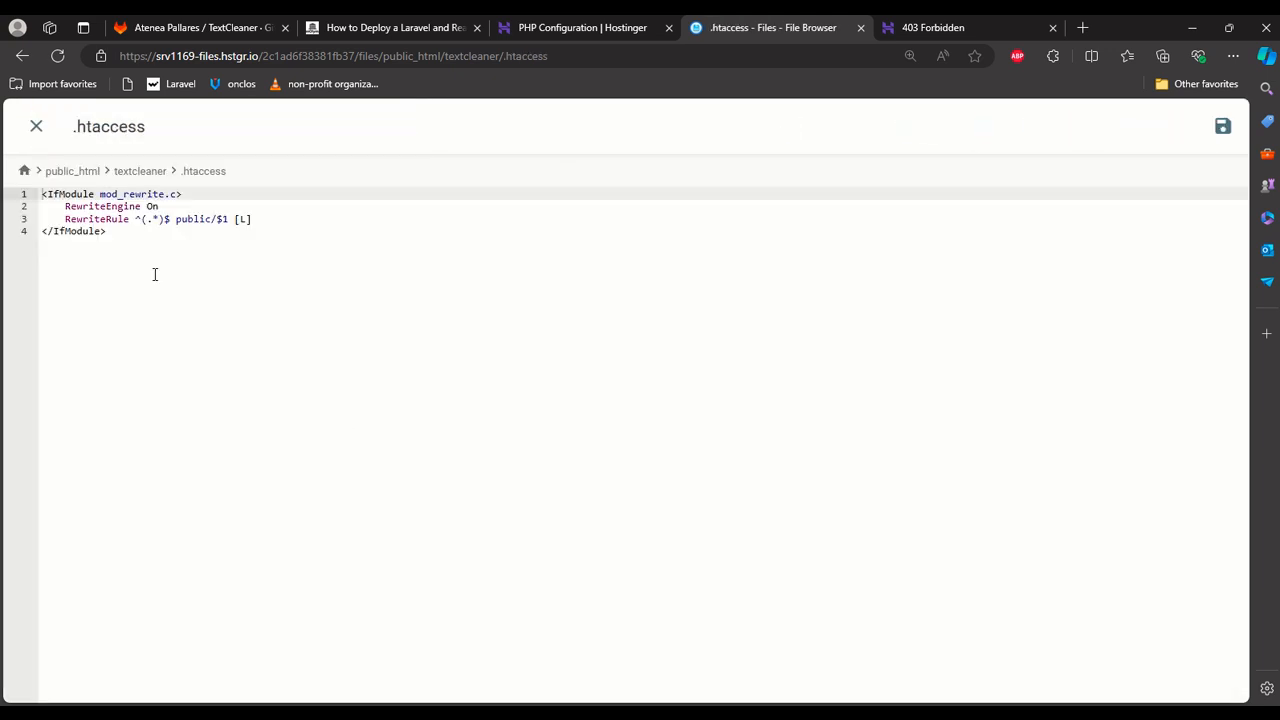
click(198, 218)
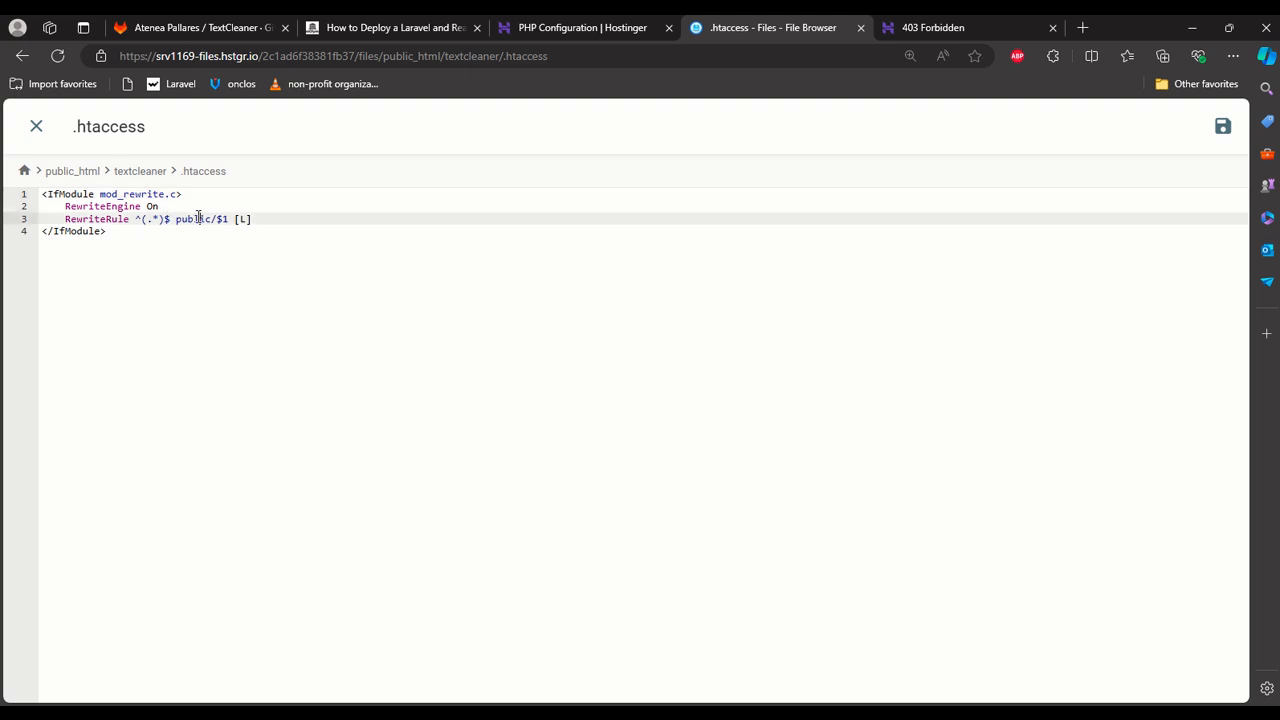
click(52, 129)
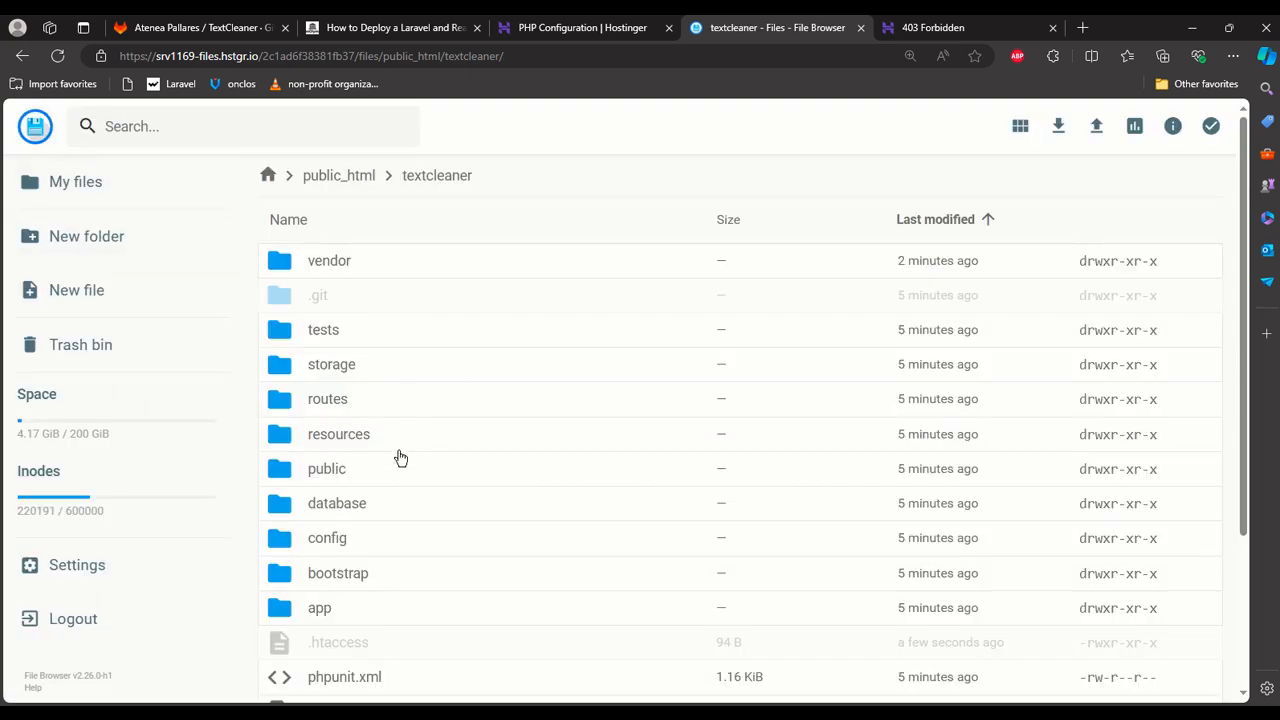
double_click(400, 458)
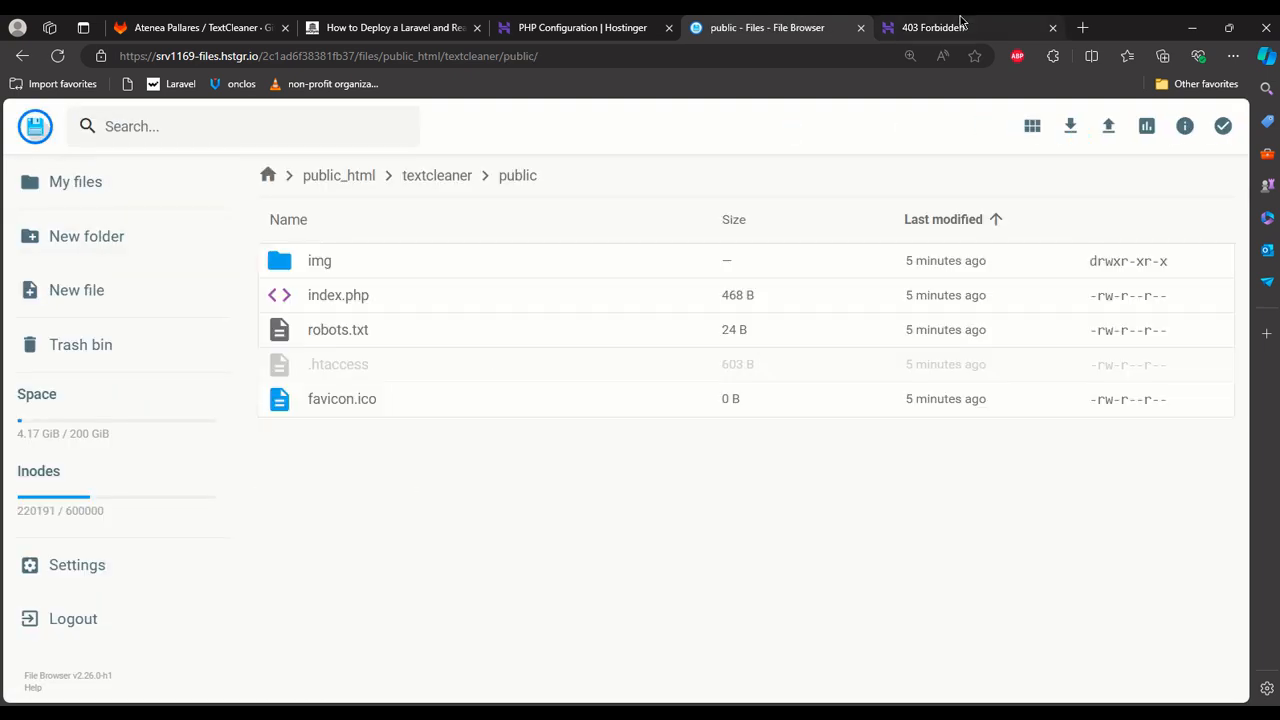
Reload textcleaner.technolympus.com to check the site with the copied .htaccess, and highlight the page's message.
click(933, 27)
click(849, 50)
key(Return)
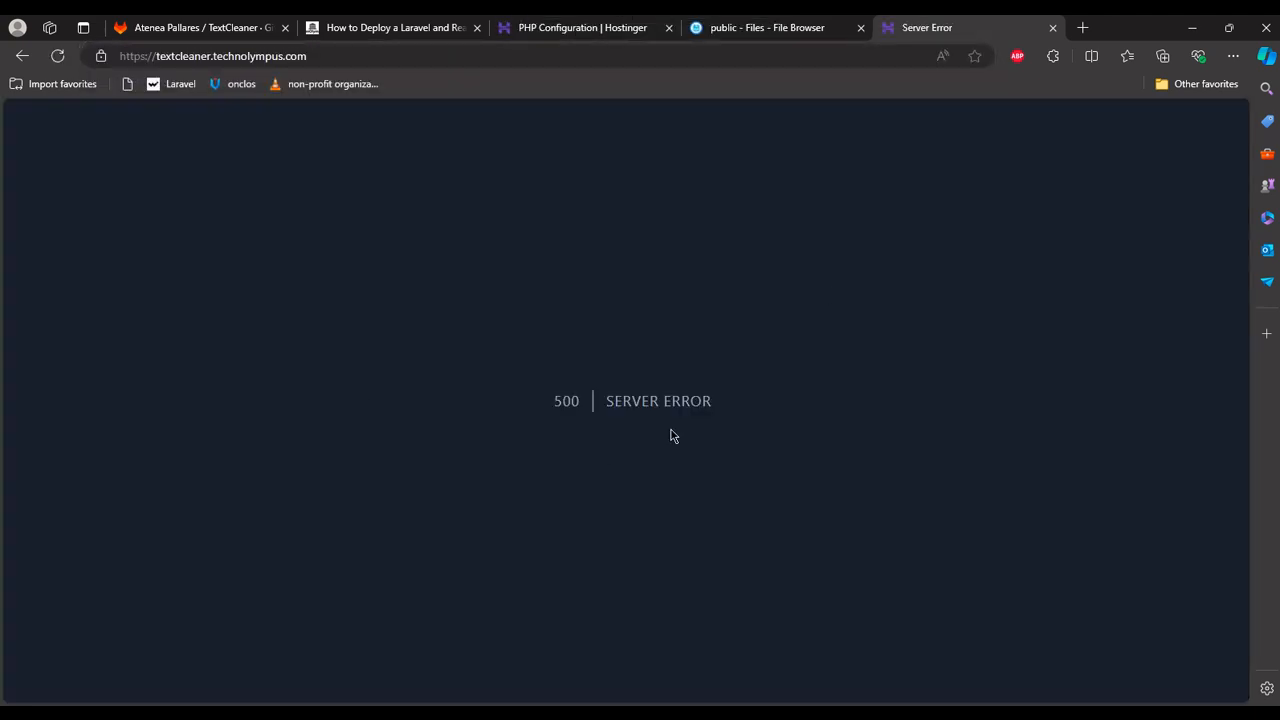
drag(522, 395, 712, 401)
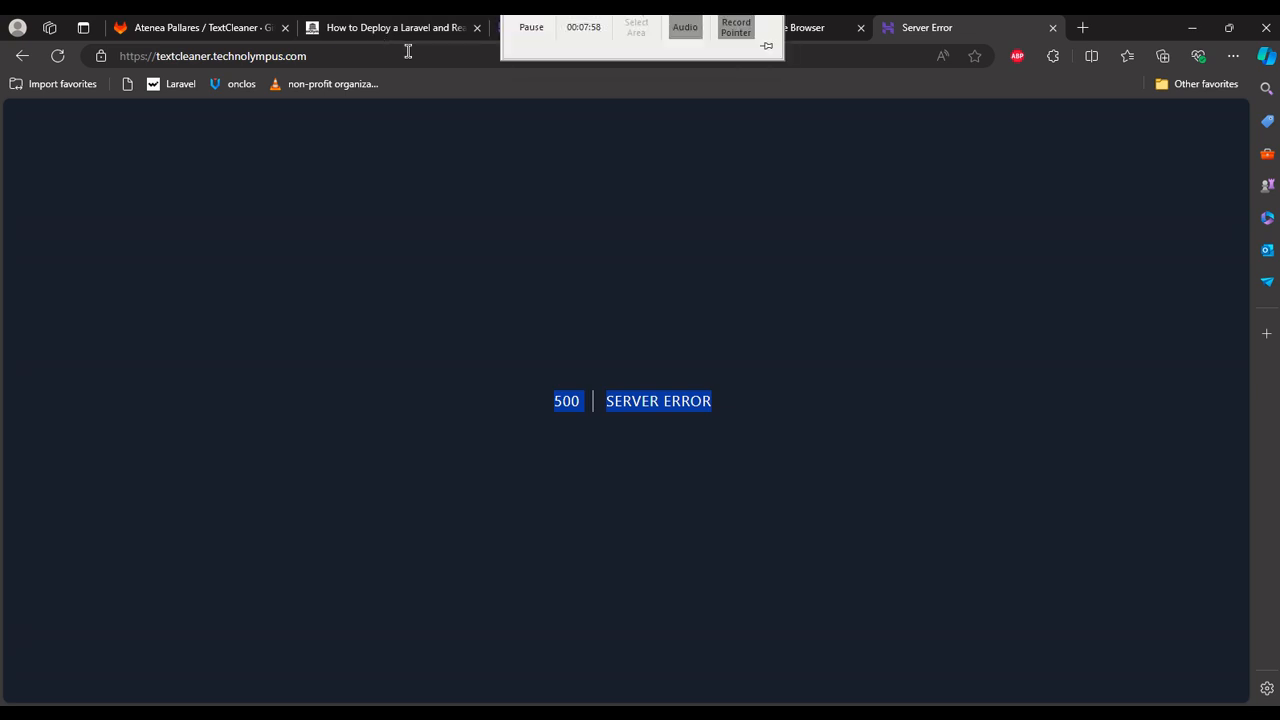
Return to the textcleaner root in the file browser and examine its folders and files.
click(785, 27)
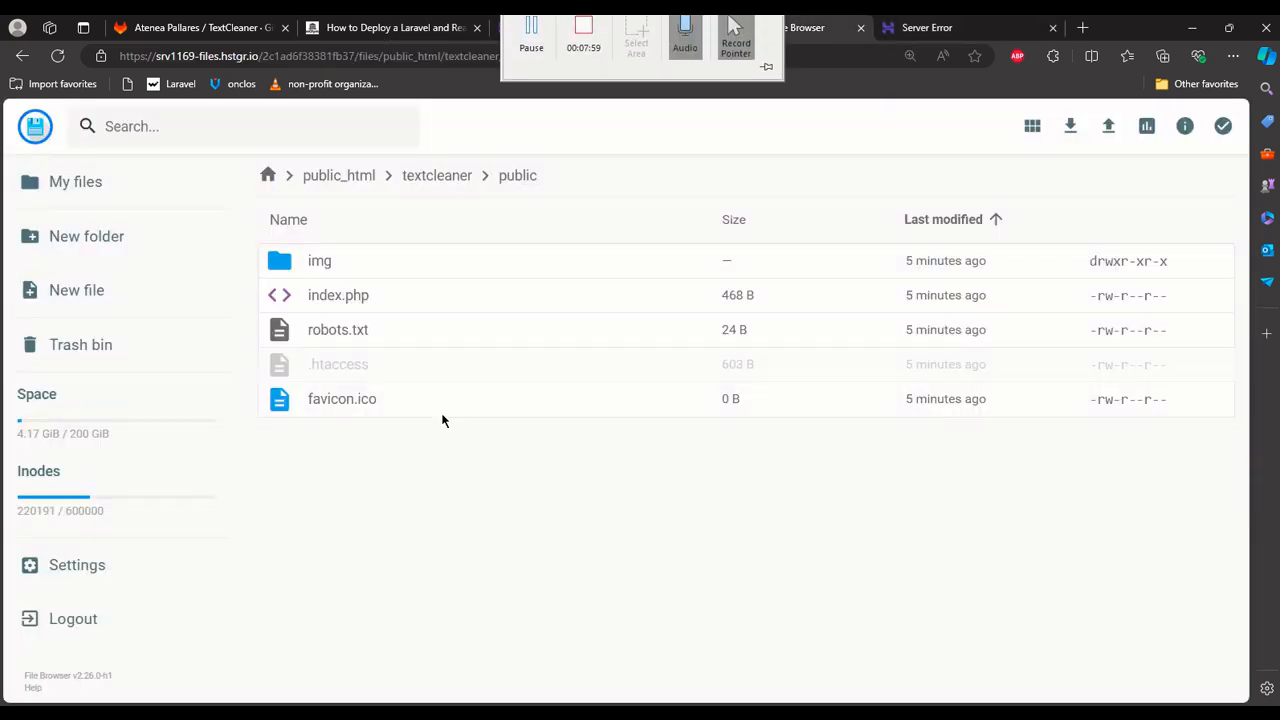
click(424, 183)
scroll(503, 546, down, 3)
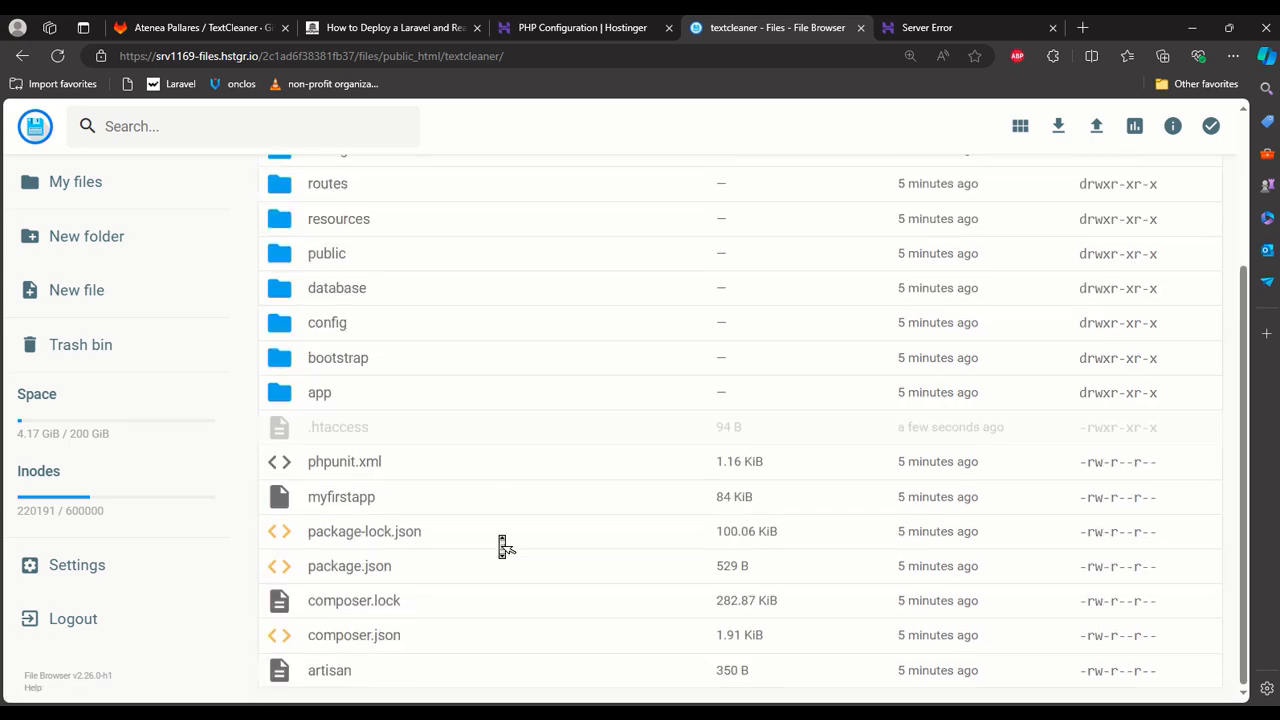
scroll(503, 546, up, 3)
scroll(585, 560, down, 3)
scroll(588, 565, up, 3)
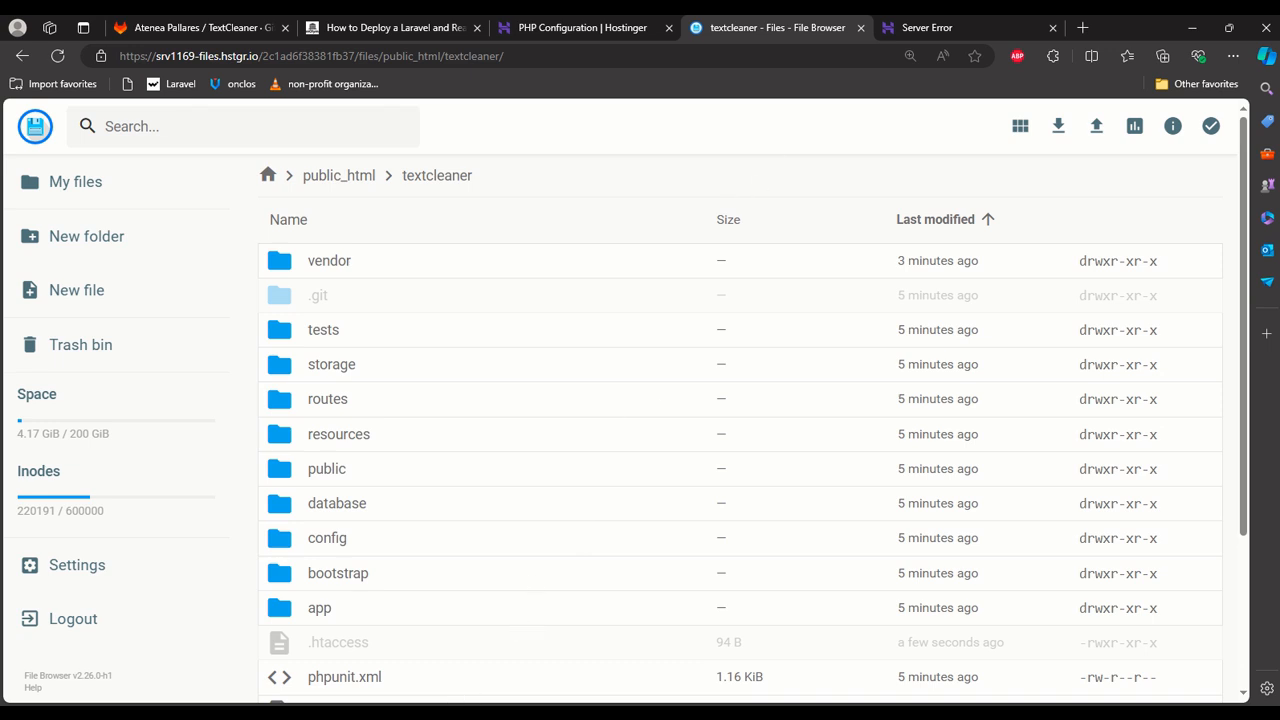
Switch to the myfirstapp project in Visual Studio Code, enlarge the terminal area, and show the cmd terminal.
click(411, 714)
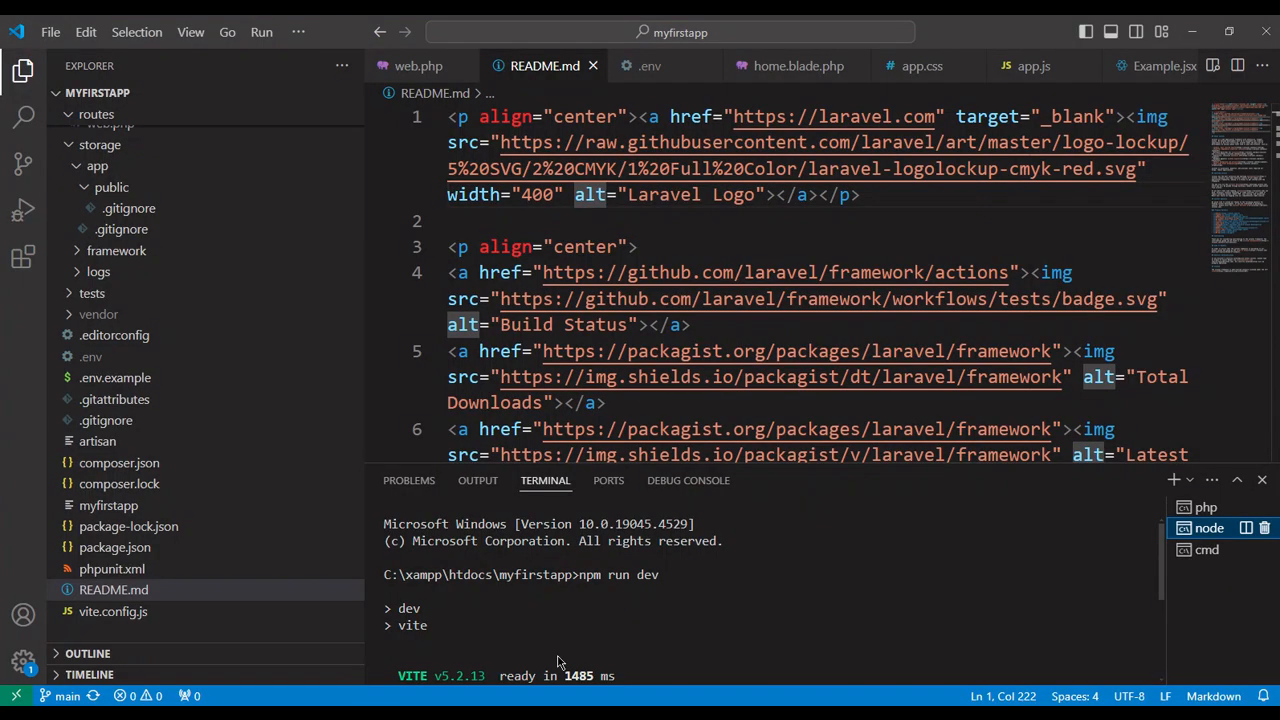
drag(844, 464, 844, 242)
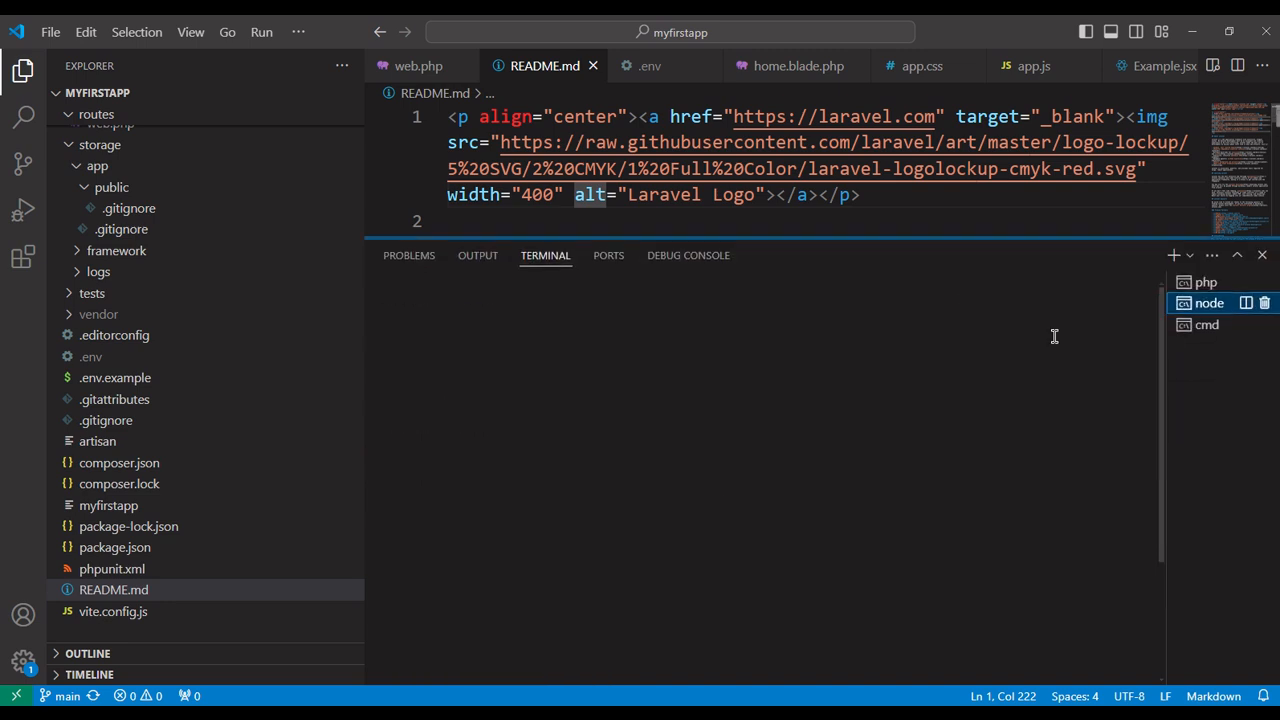
click(1208, 334)
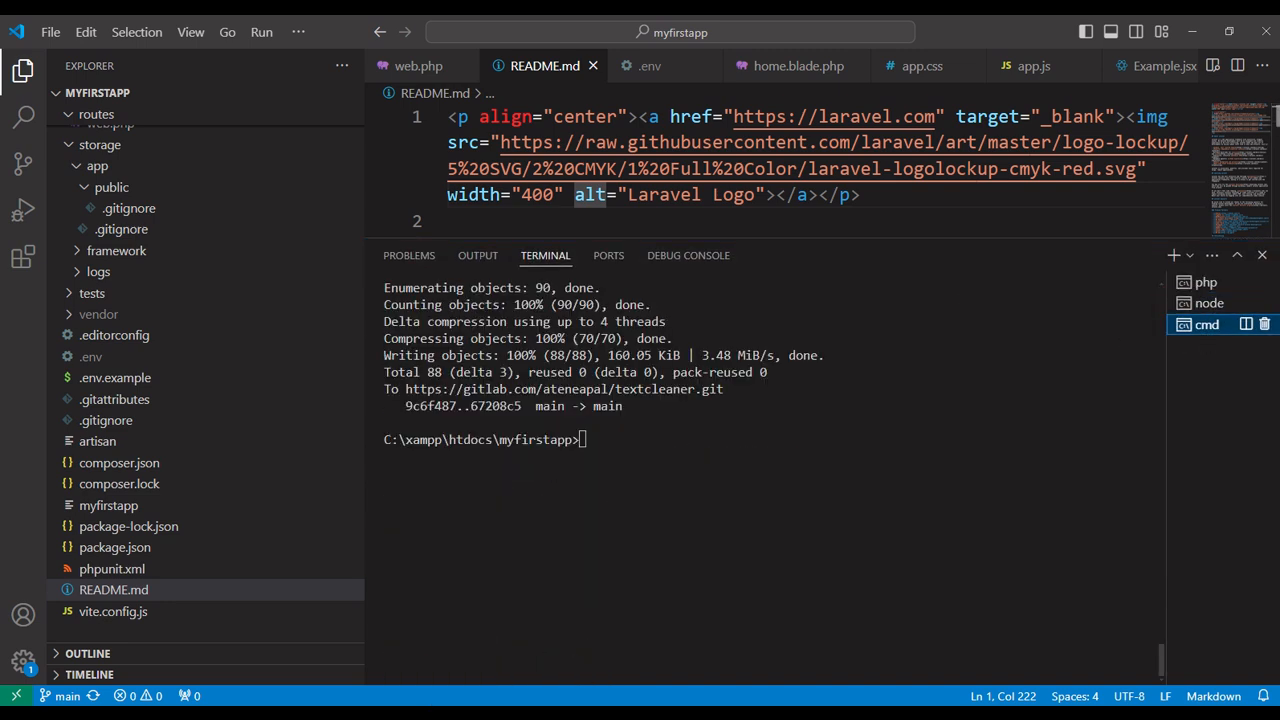
Copy the "Laravel cleaning and optimization" commands, php artisan config:clear through php artisan config:cache, from the browser's Hostinger deployment guide.
key(alt+Tab)
click(390, 27)
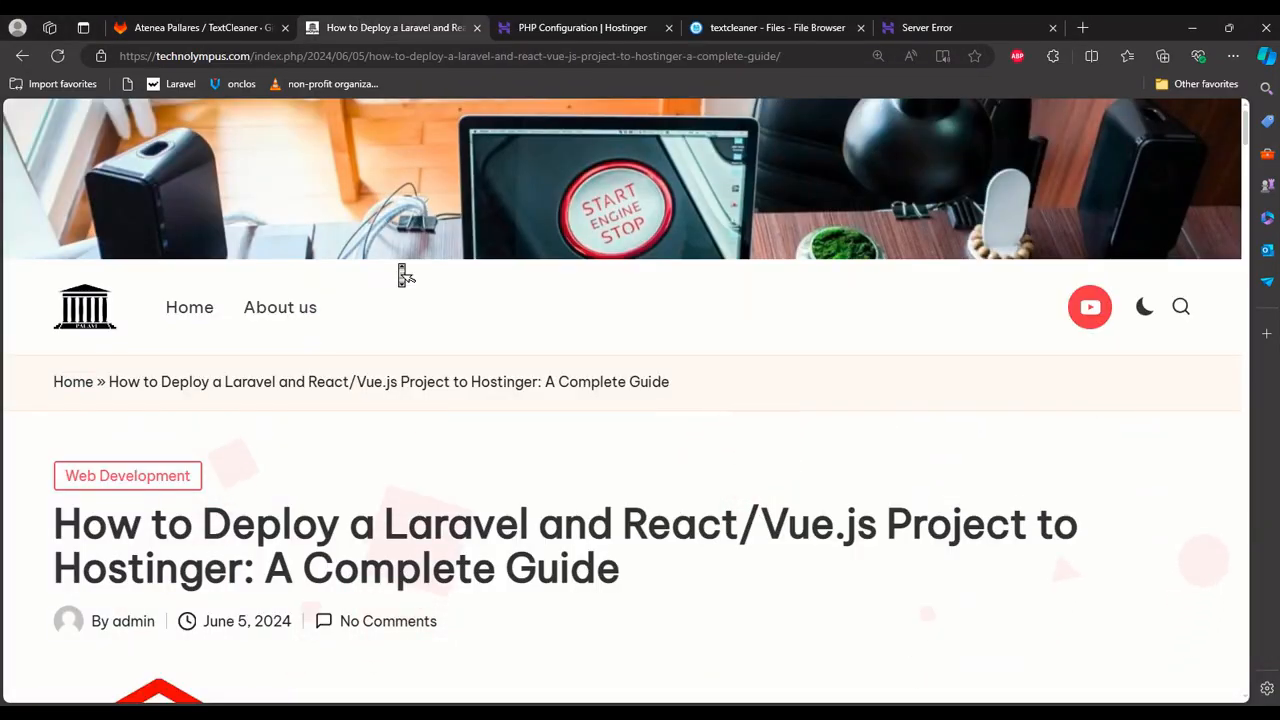
scroll(405, 275, down, 20)
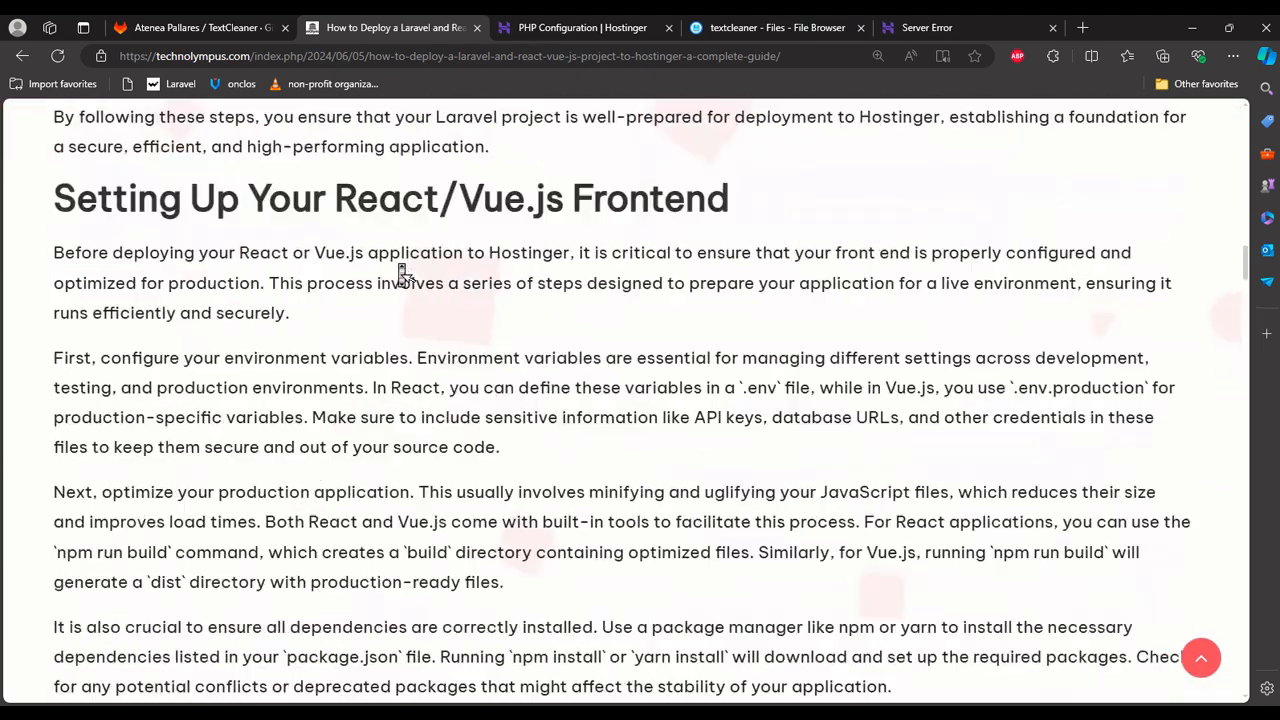
scroll(405, 275, down, 15)
scroll(405, 275, up, 5)
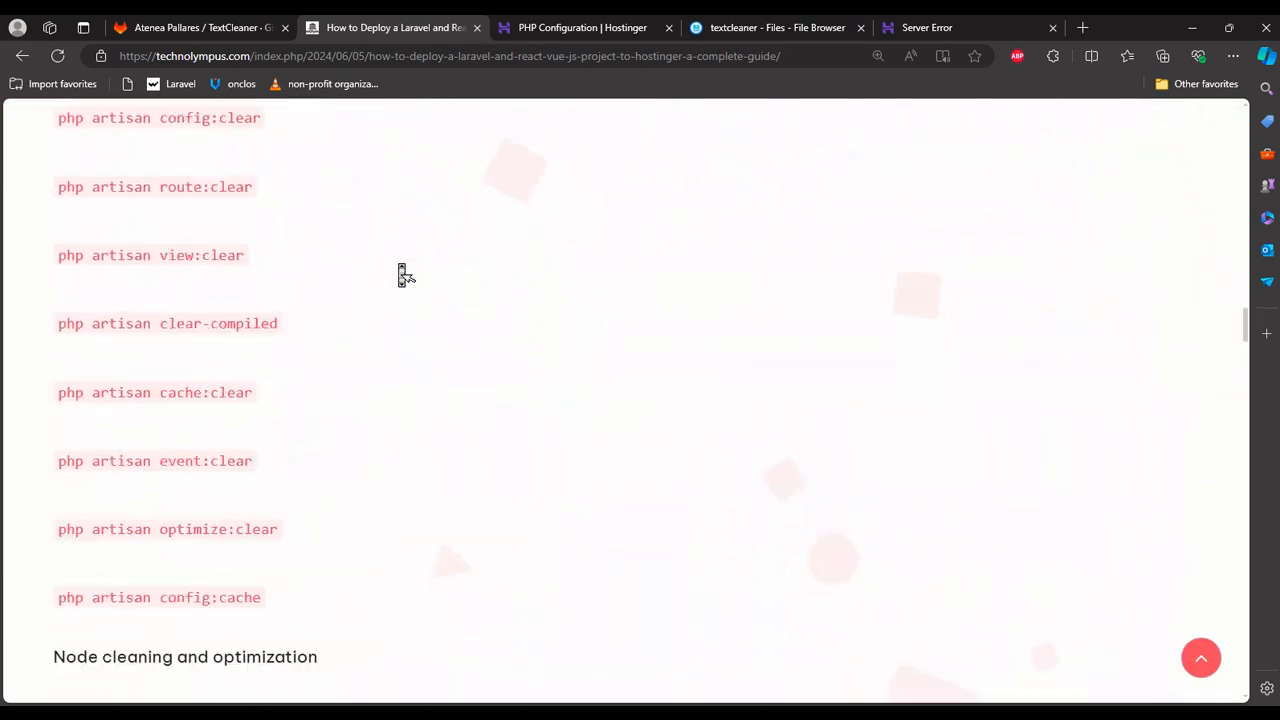
scroll(400, 273, up, 1)
scroll(206, 286, down, 1)
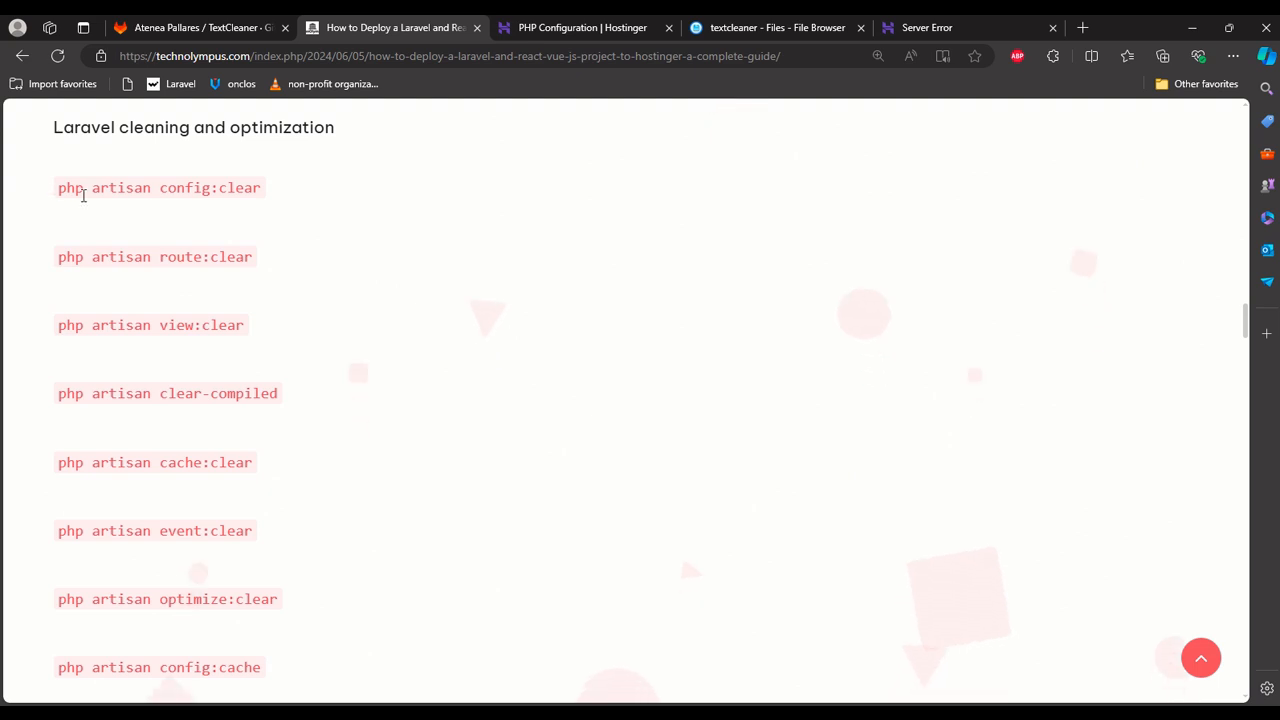
drag(83, 192, 271, 666)
scroll(270, 662, down, 1)
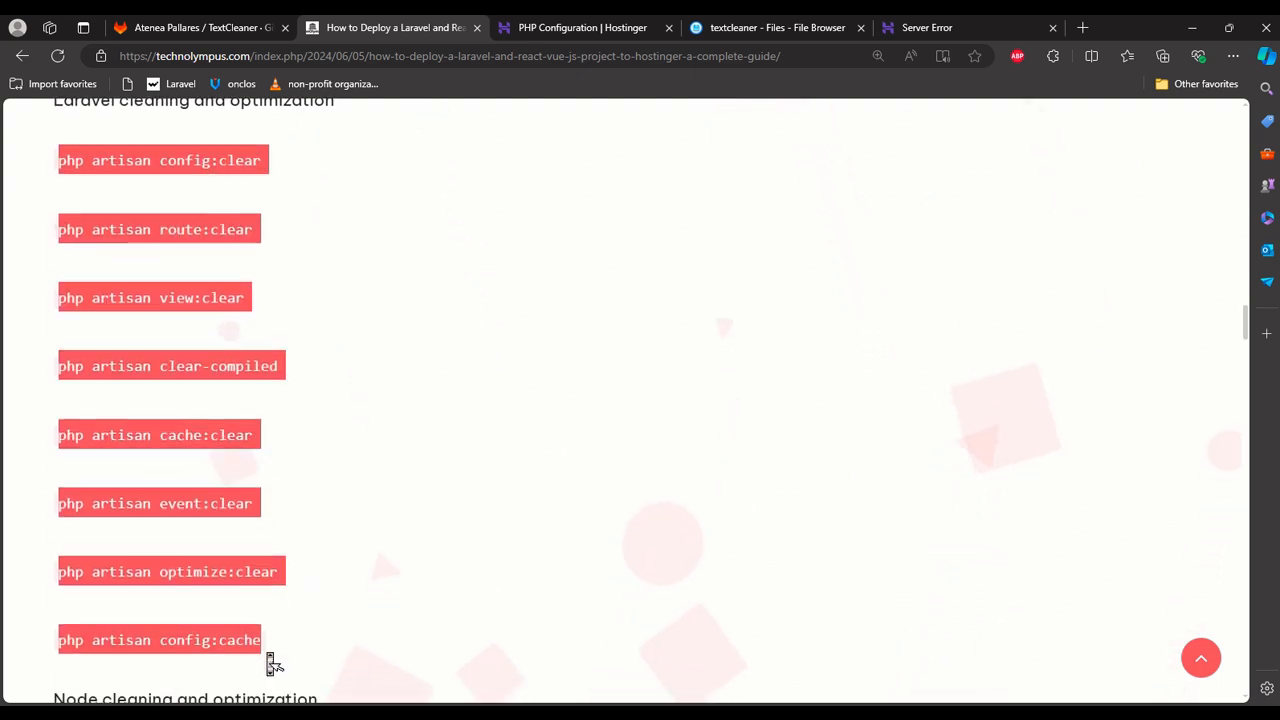
scroll(271, 663, down, 1)
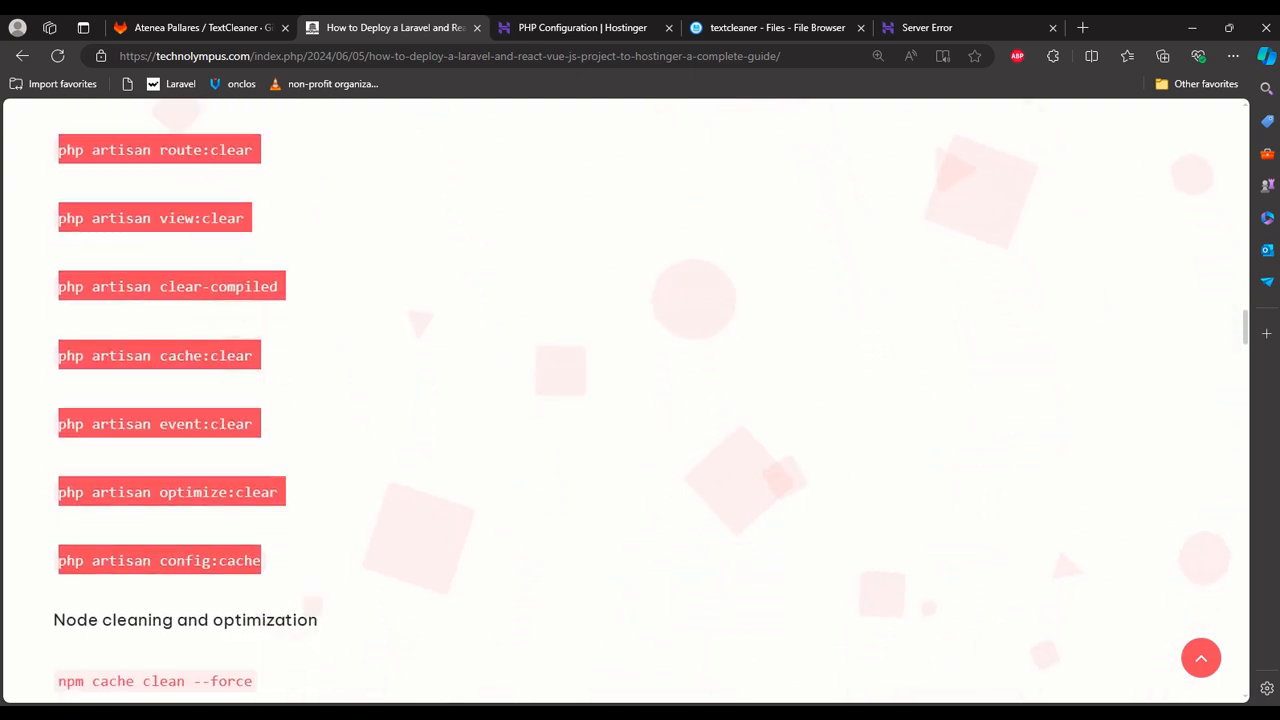
Paste the copied artisan clearing commands as multiple lines into the cmd terminal in Visual Studio Code.
key(alt+Tab)
click(828, 547)
key(ctrl+v)
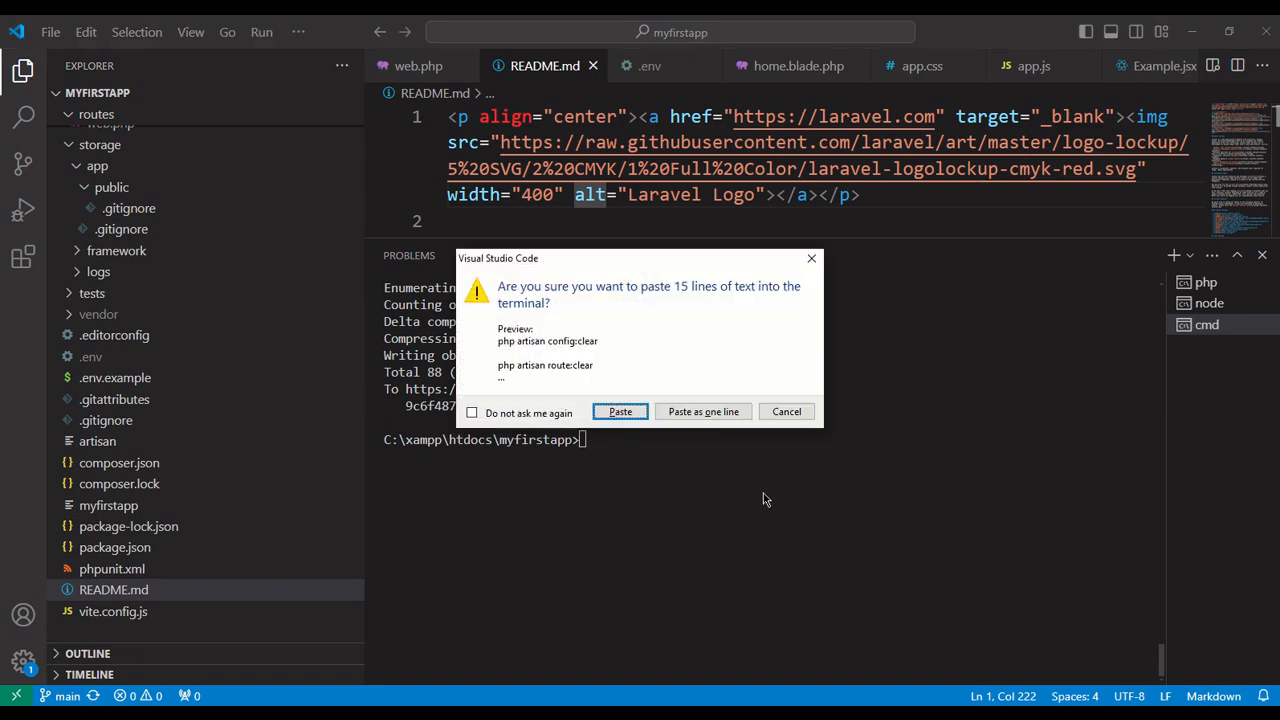
click(619, 413)
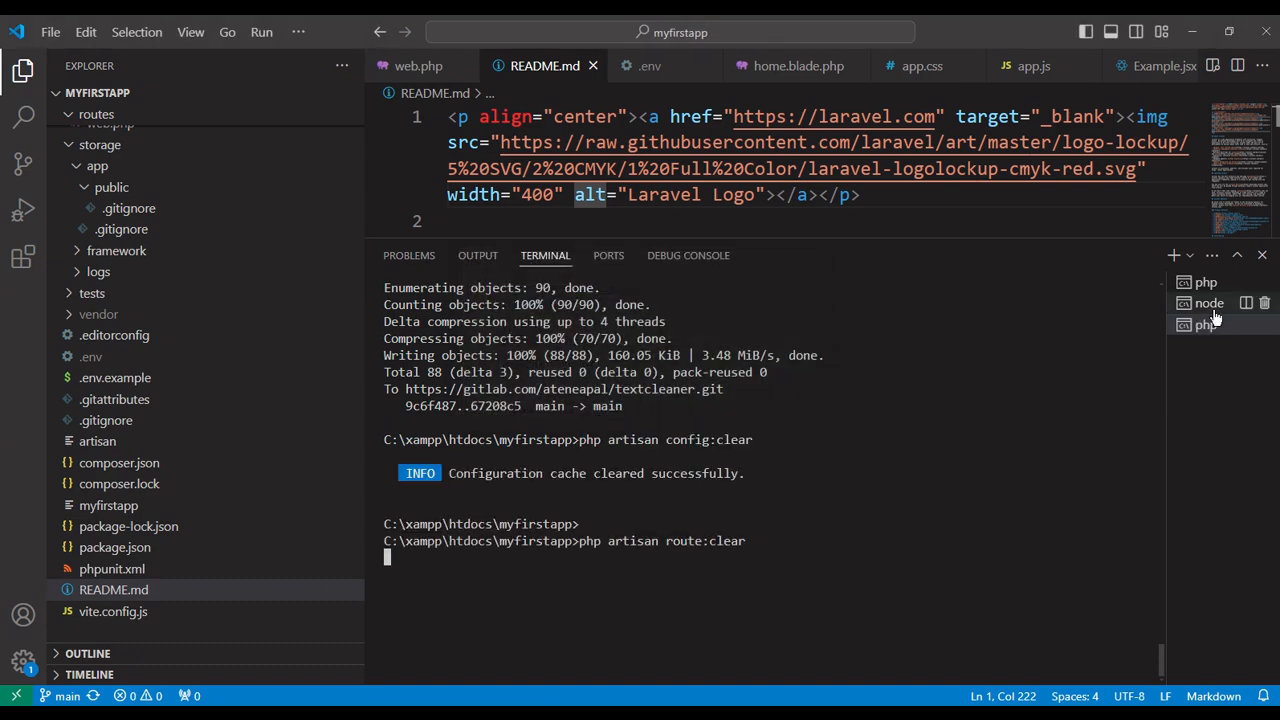
Stop the running php artisan serve and npm run dev processes, and run the pasted php artisan config:cache command.
click(1205, 283)
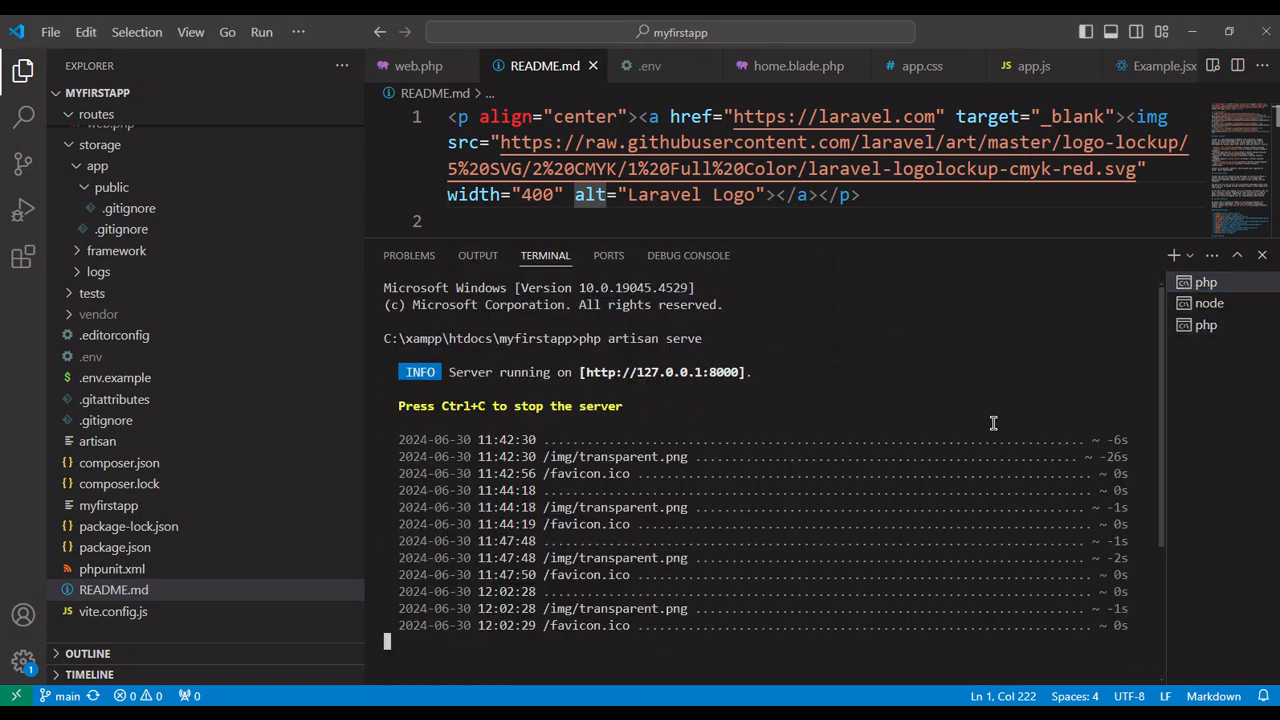
key(ctrl+c)
click(1209, 303)
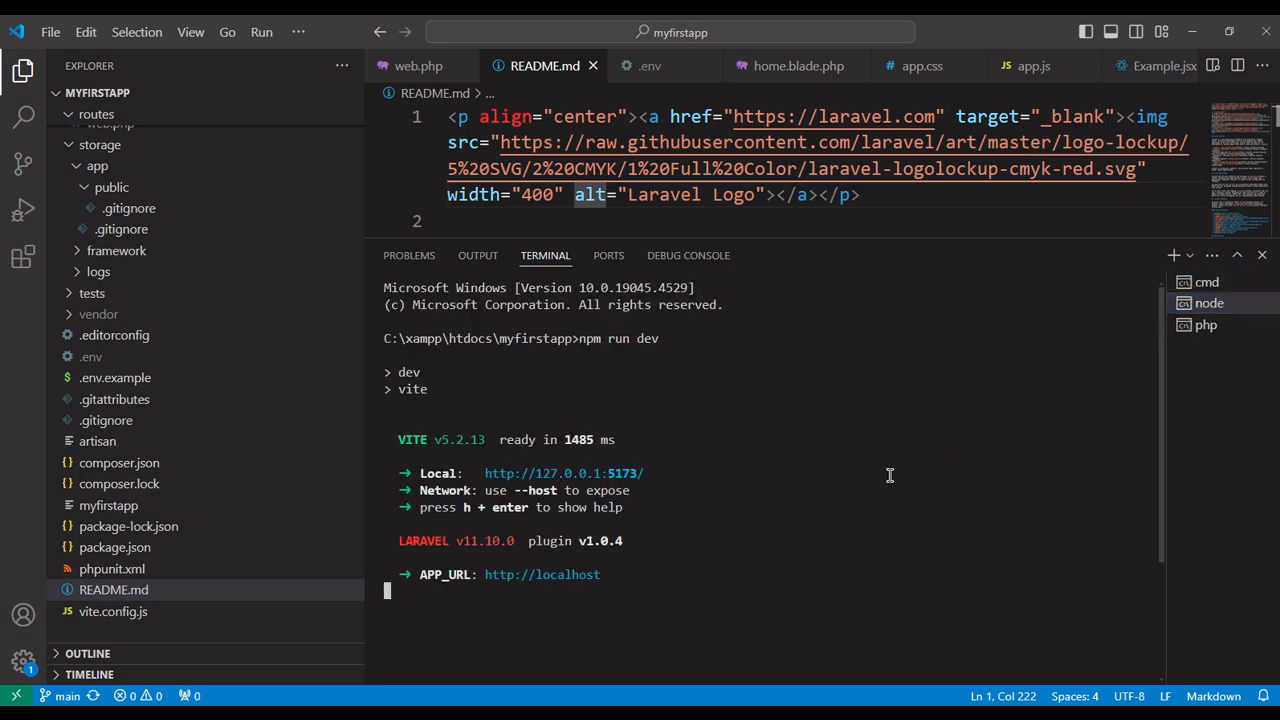
key(ctrl+c)
click(1205, 325)
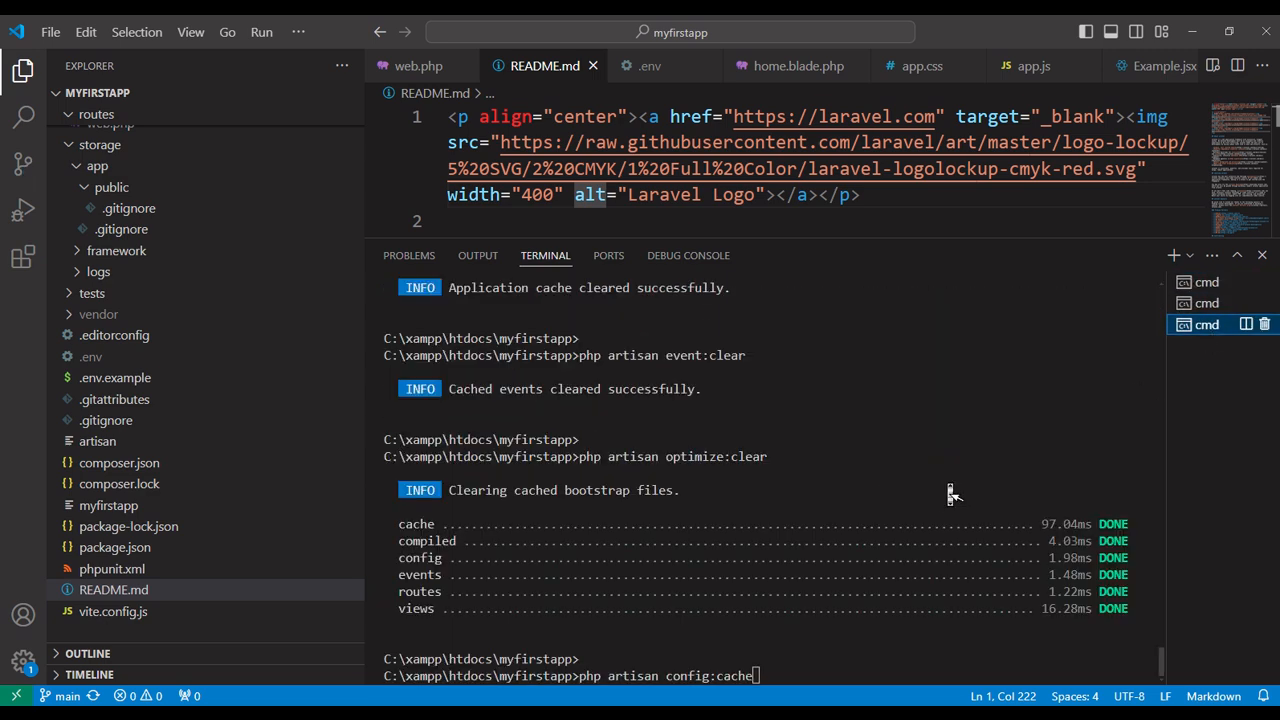
key(Return)
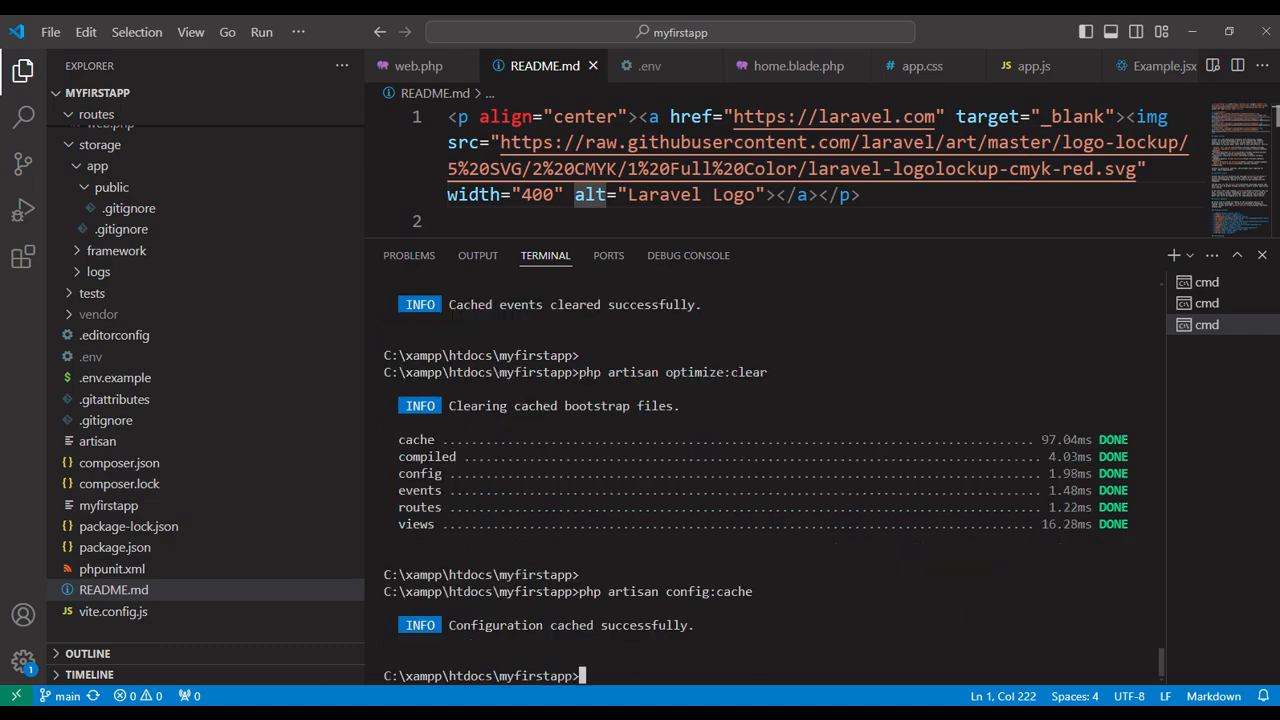
Copy npm cache clean --force from the guide's "Node cleaning and optimization" section and run it in the Visual Studio Code terminal.
key(alt+Tab)
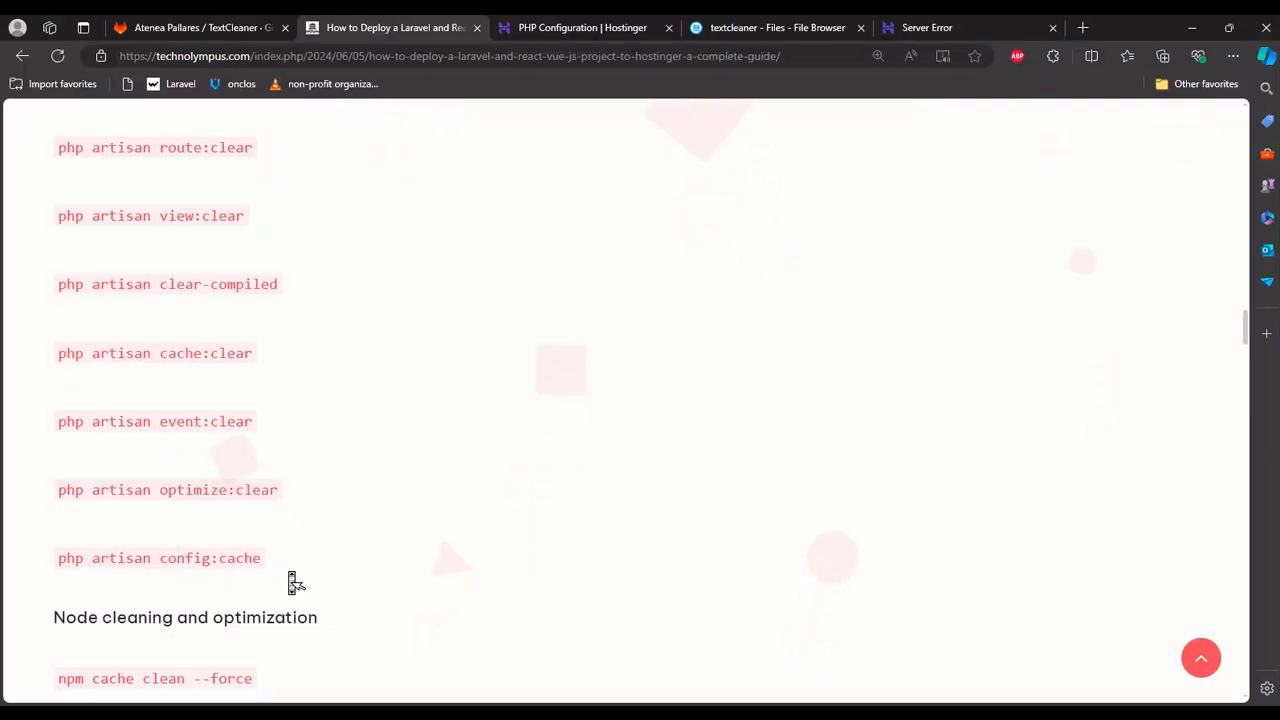
scroll(290, 575, down, 1)
scroll(294, 583, down, 3)
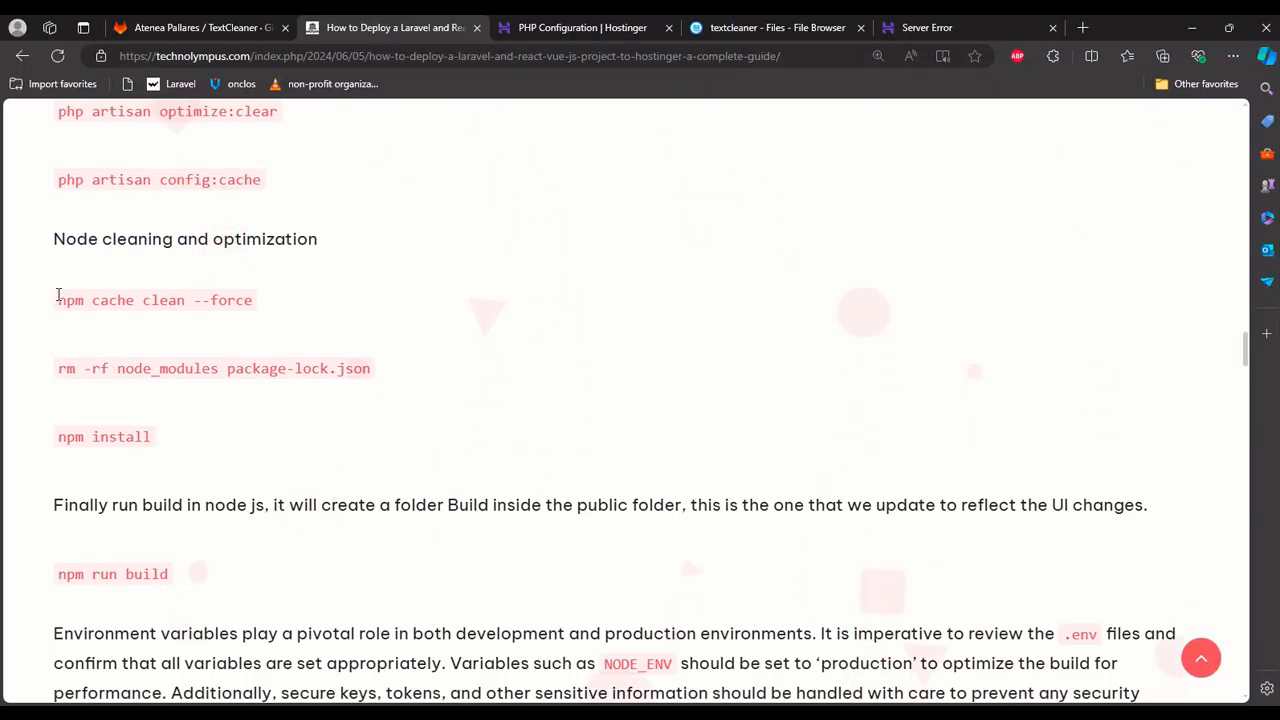
drag(57, 299, 292, 302)
key(ctrl+c)
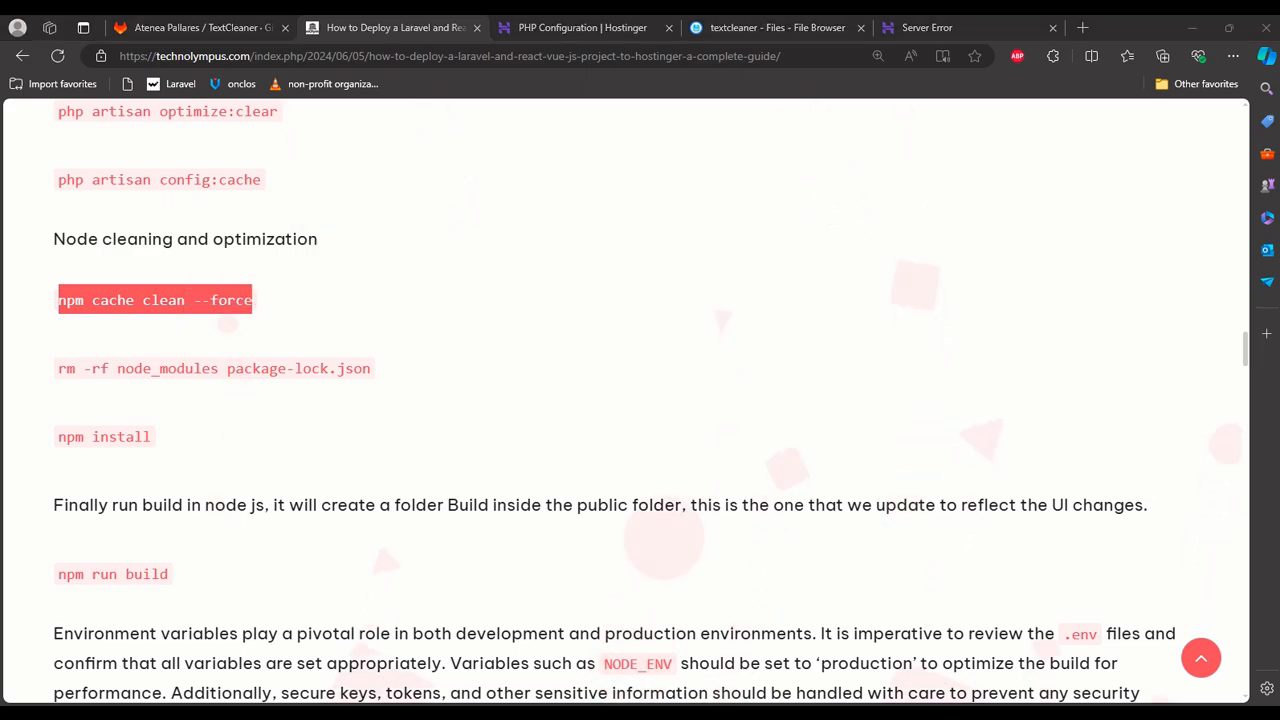
key(alt+Tab)
key(ctrl+v)
key(Return)
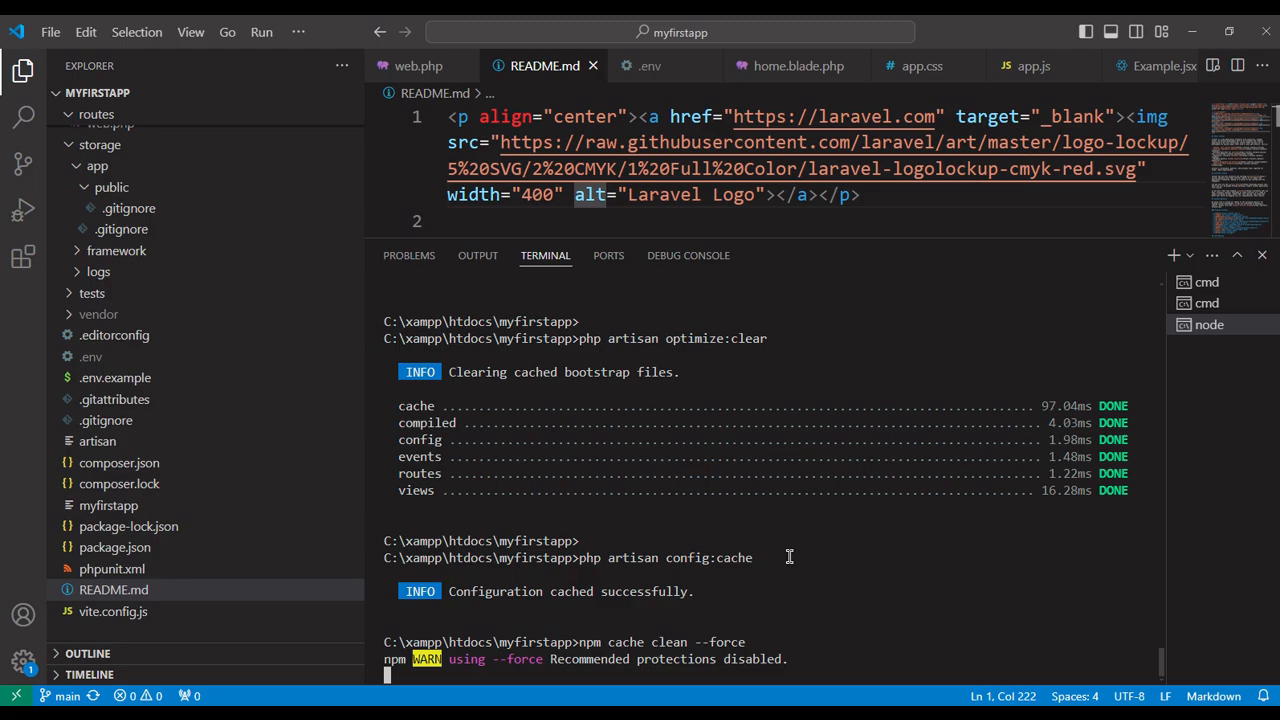
Copy npm run build from the deployment guide and run it in the myfirstapp terminal in Visual Studio Code.
key(alt+Tab)
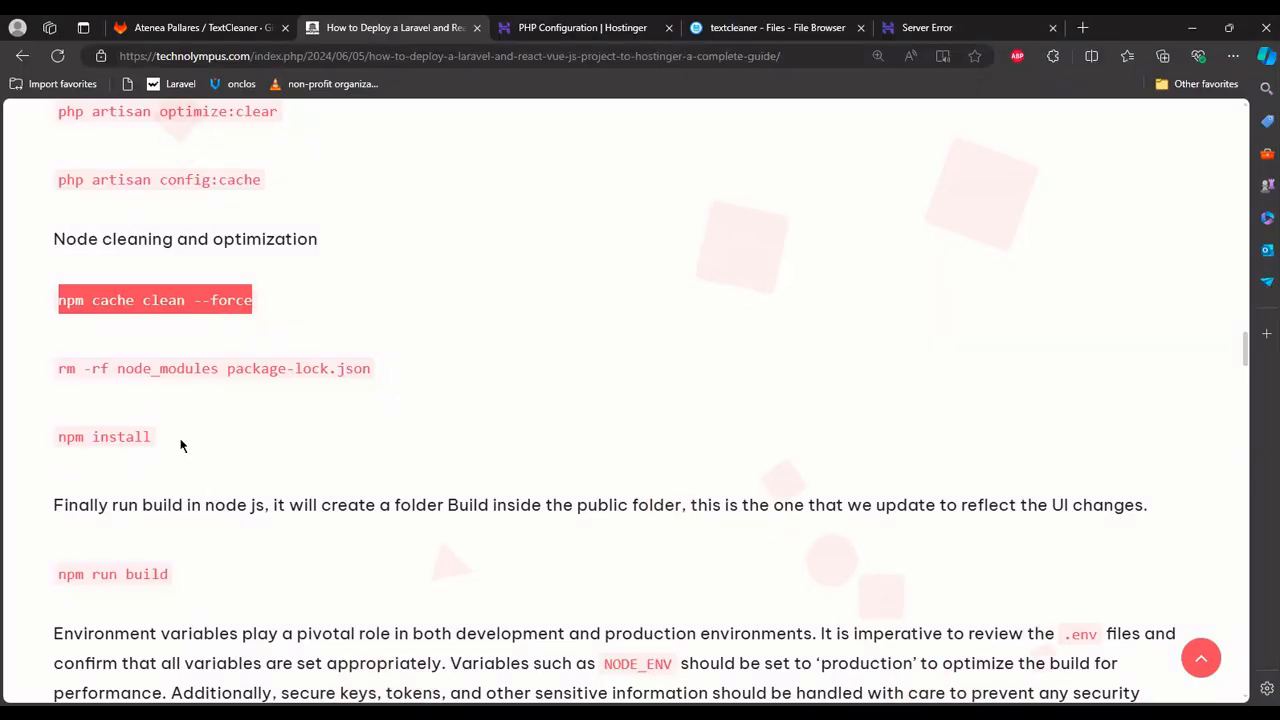
drag(60, 370, 386, 377)
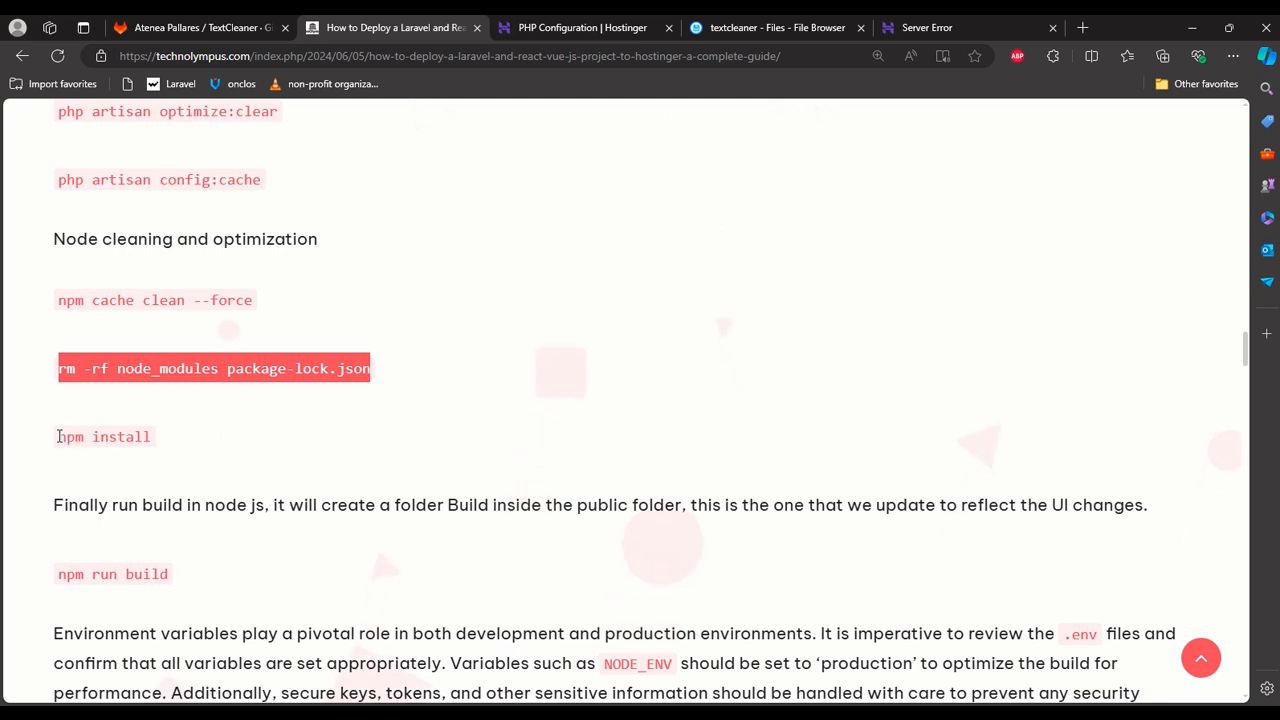
drag(58, 437, 165, 441)
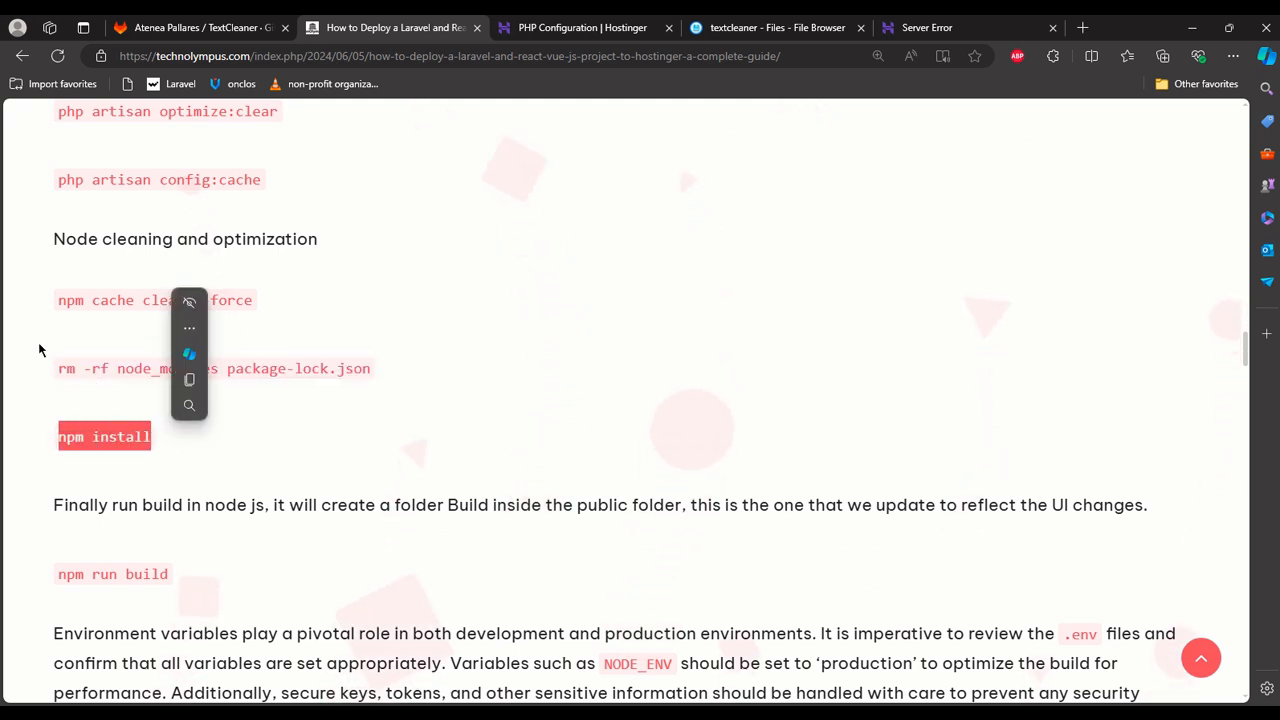
click(204, 434)
drag(62, 576, 182, 578)
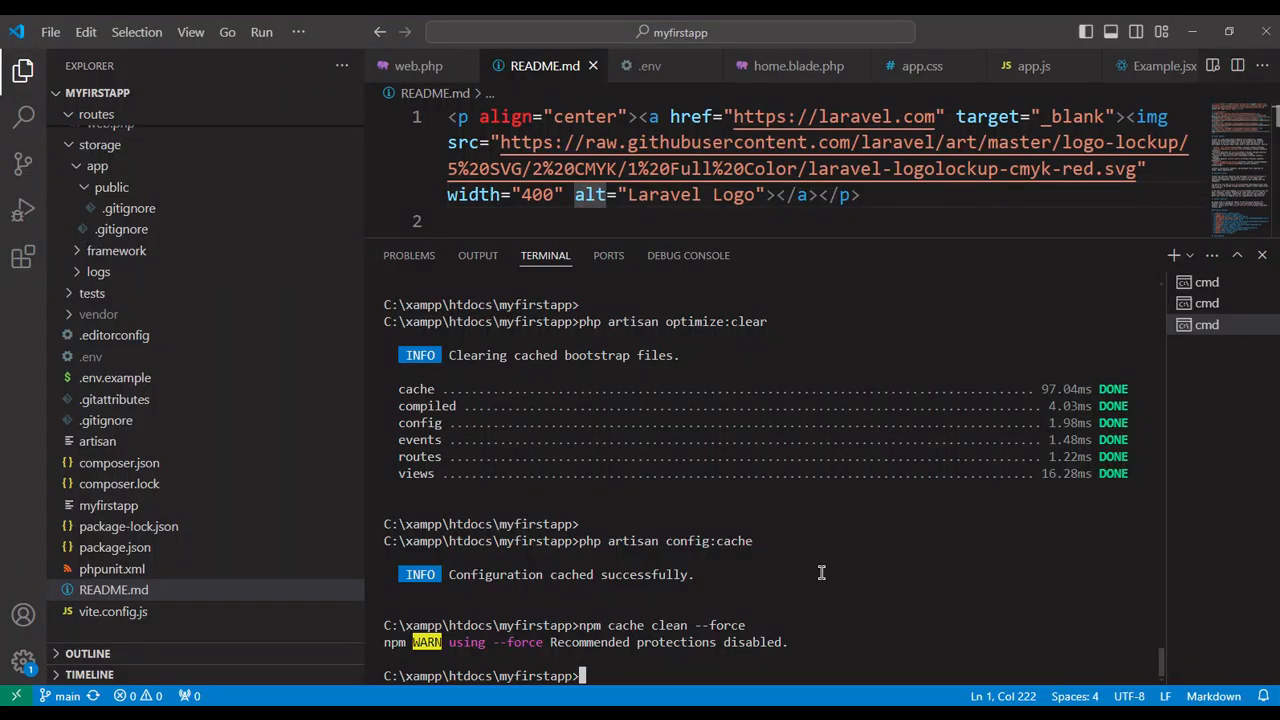
key(ctrl+v)
key(Return)
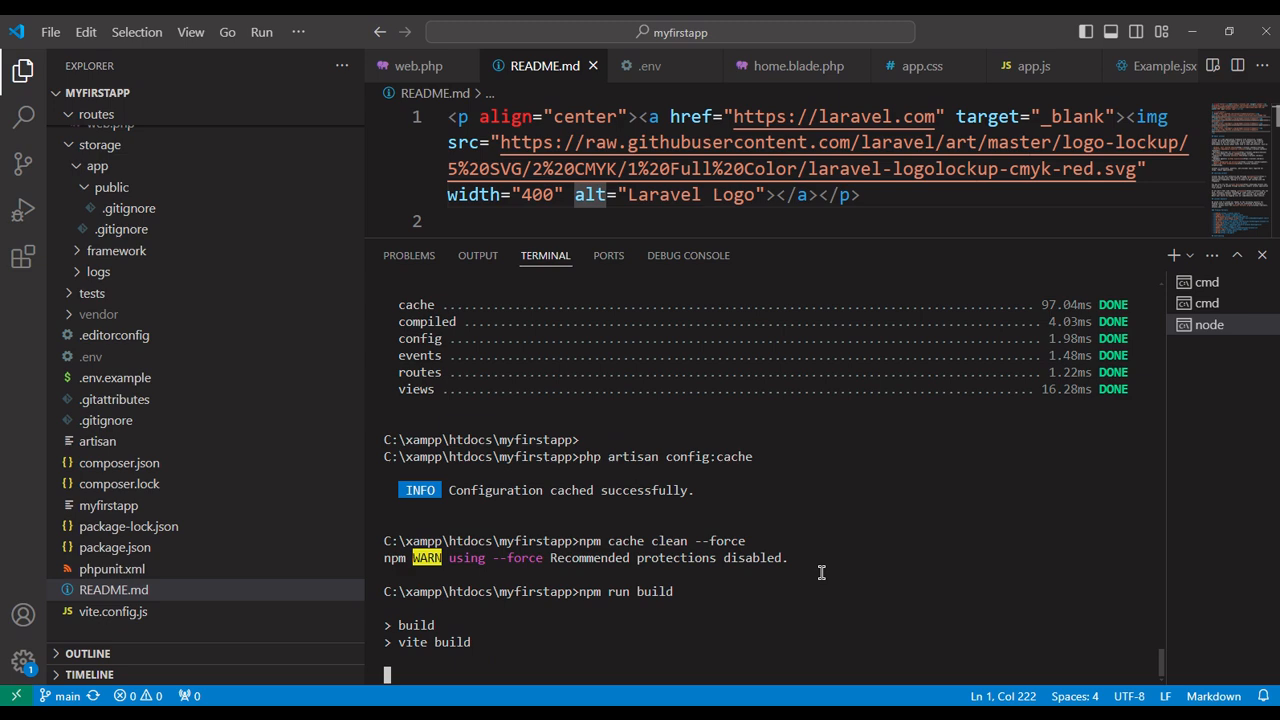
Check the project's public folder for the build output and reveal the public folder in File Explorer.
scroll(237, 408, up, 10)
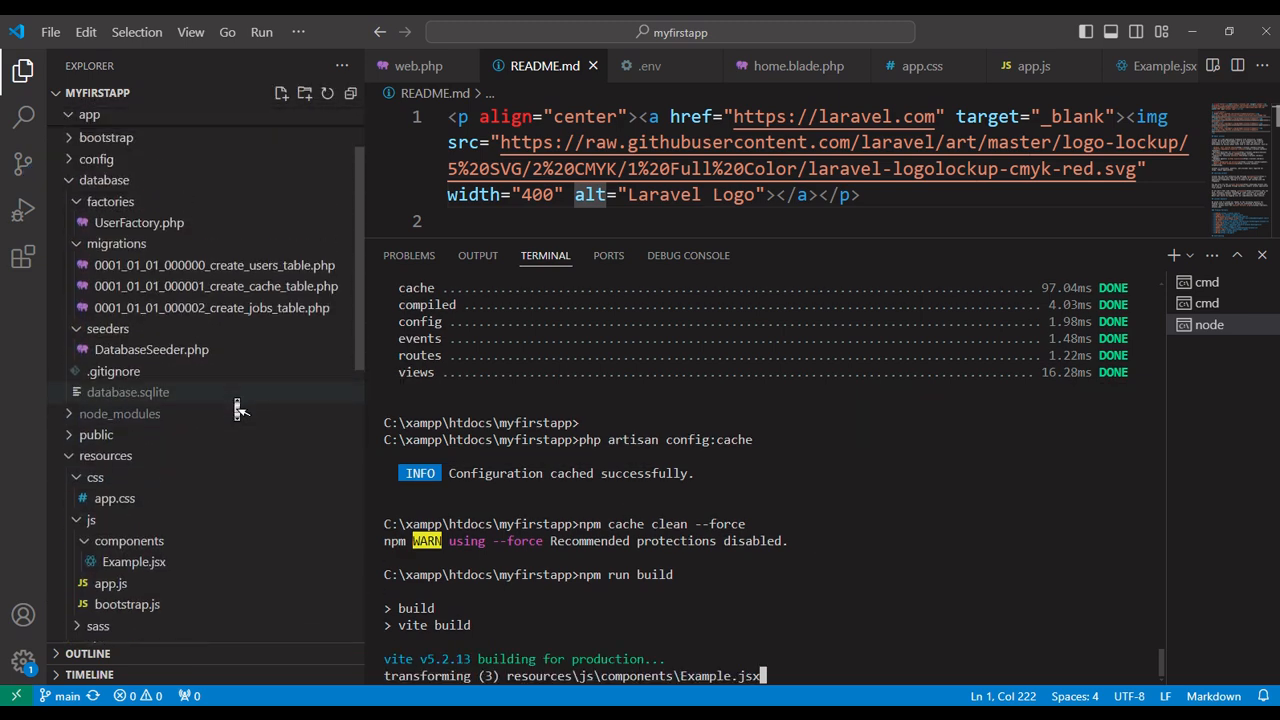
scroll(237, 408, up, 2)
click(66, 290)
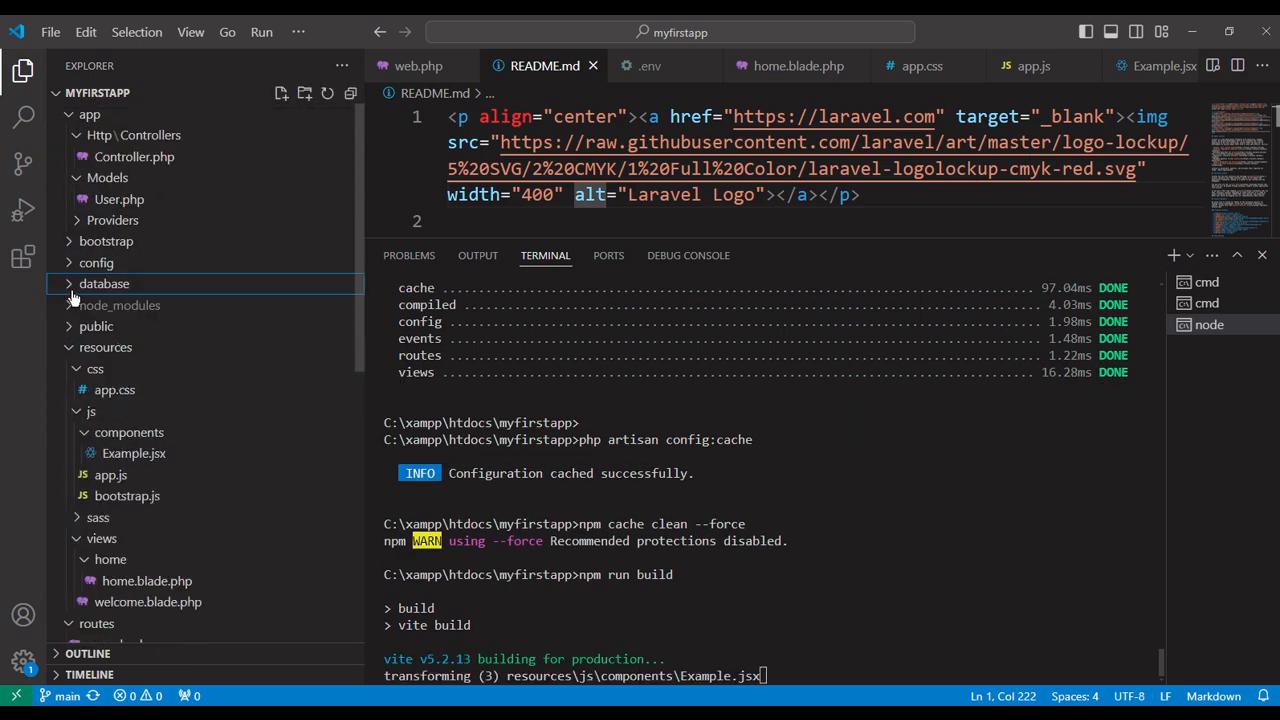
click(72, 330)
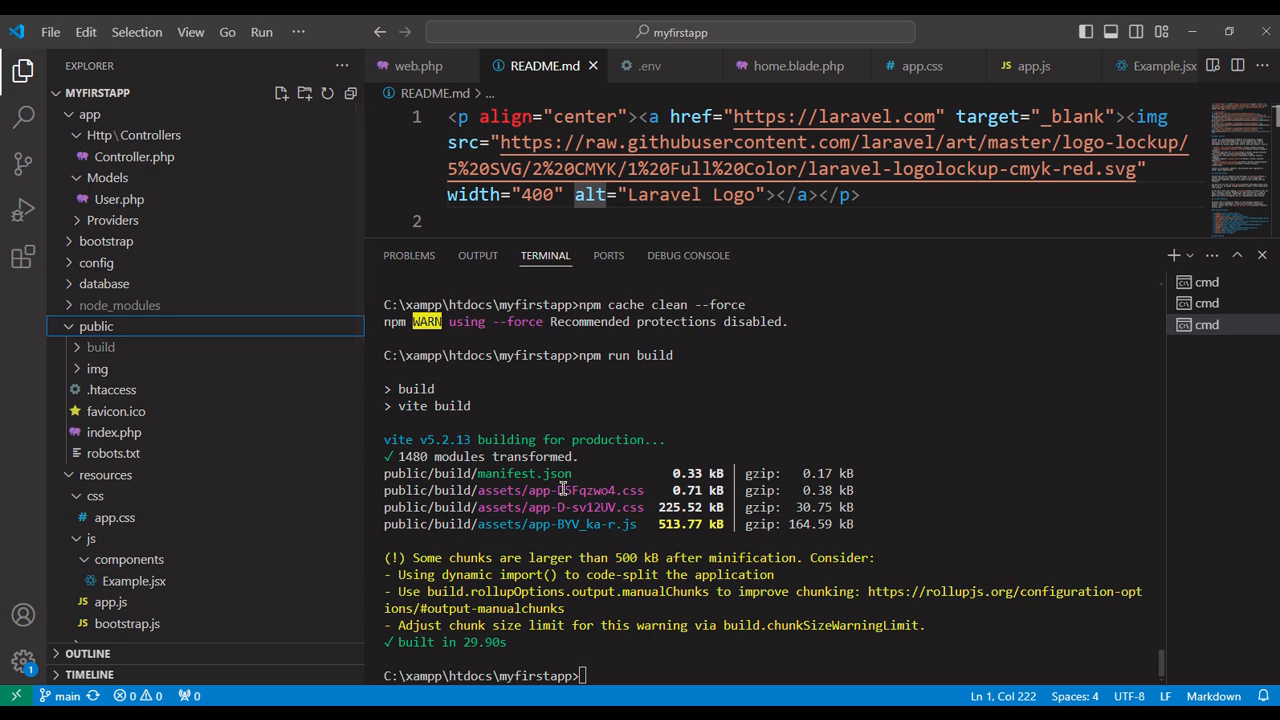
click(228, 328)
right_click(228, 326)
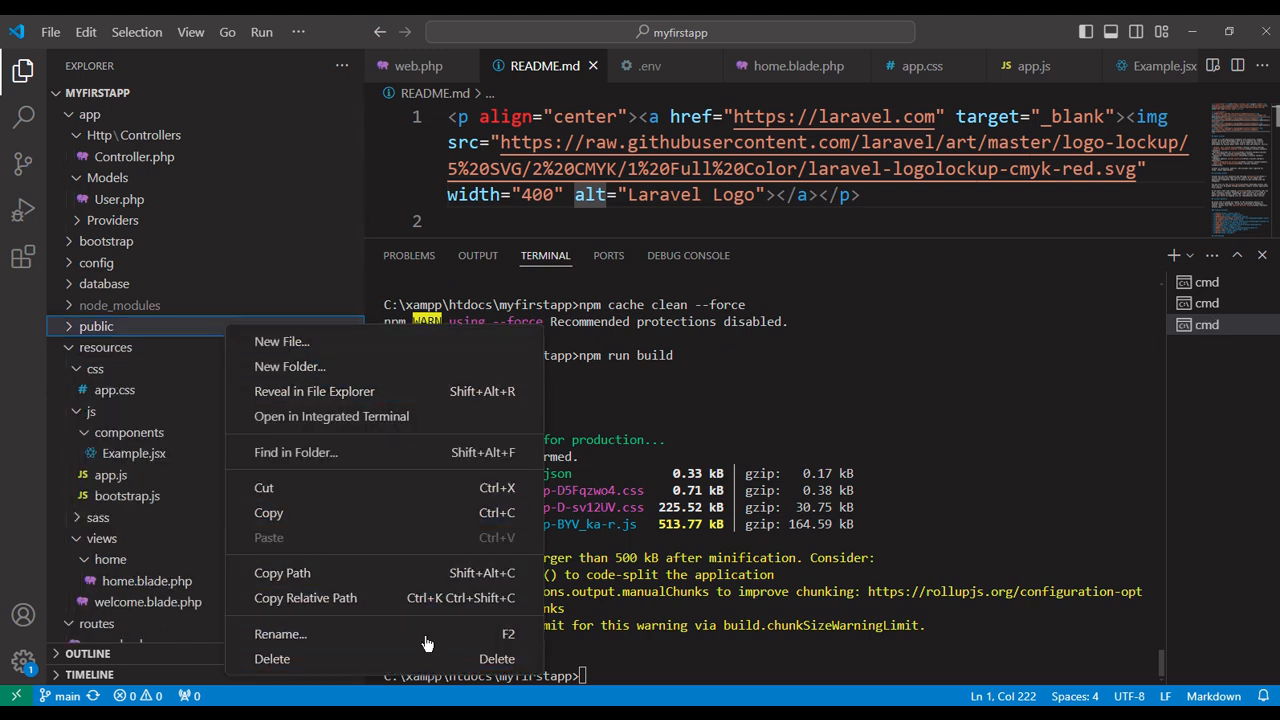
click(422, 398)
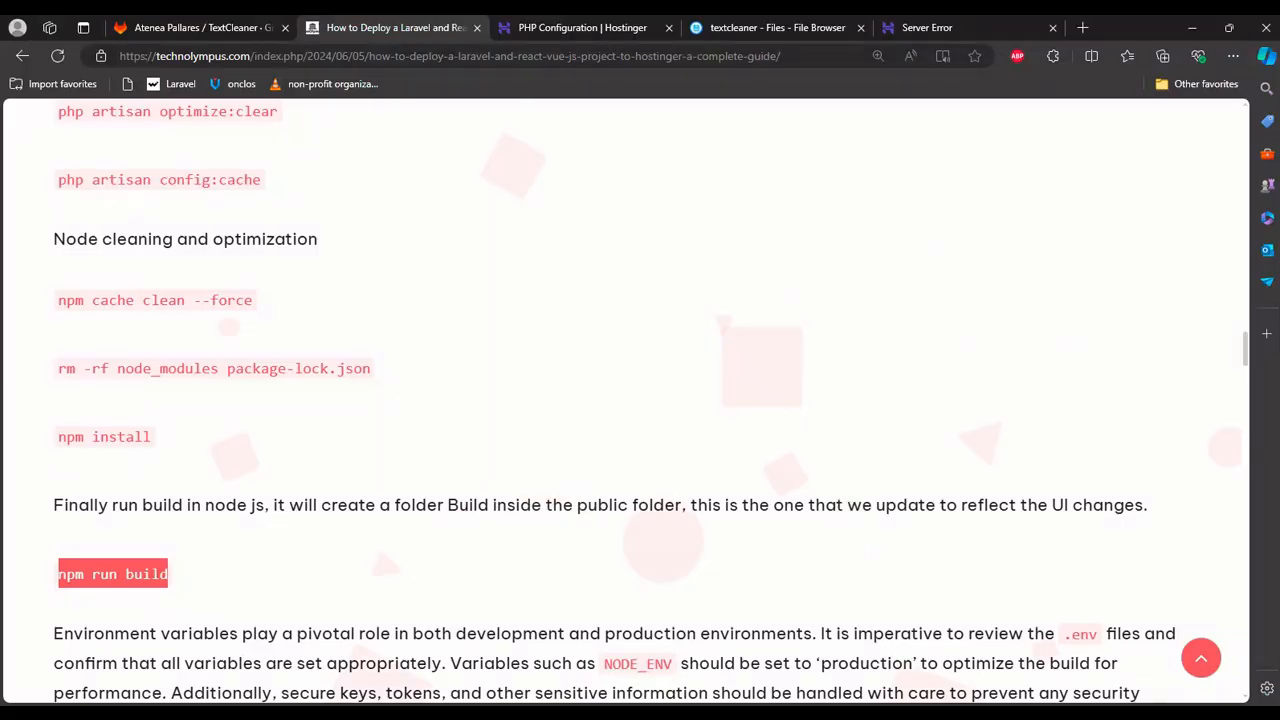
Upload the build folder from local myfirstapp/public to textcleaner/public in the Hostinger file browser, and check its contents.
click(820, 30)
double_click(330, 469)
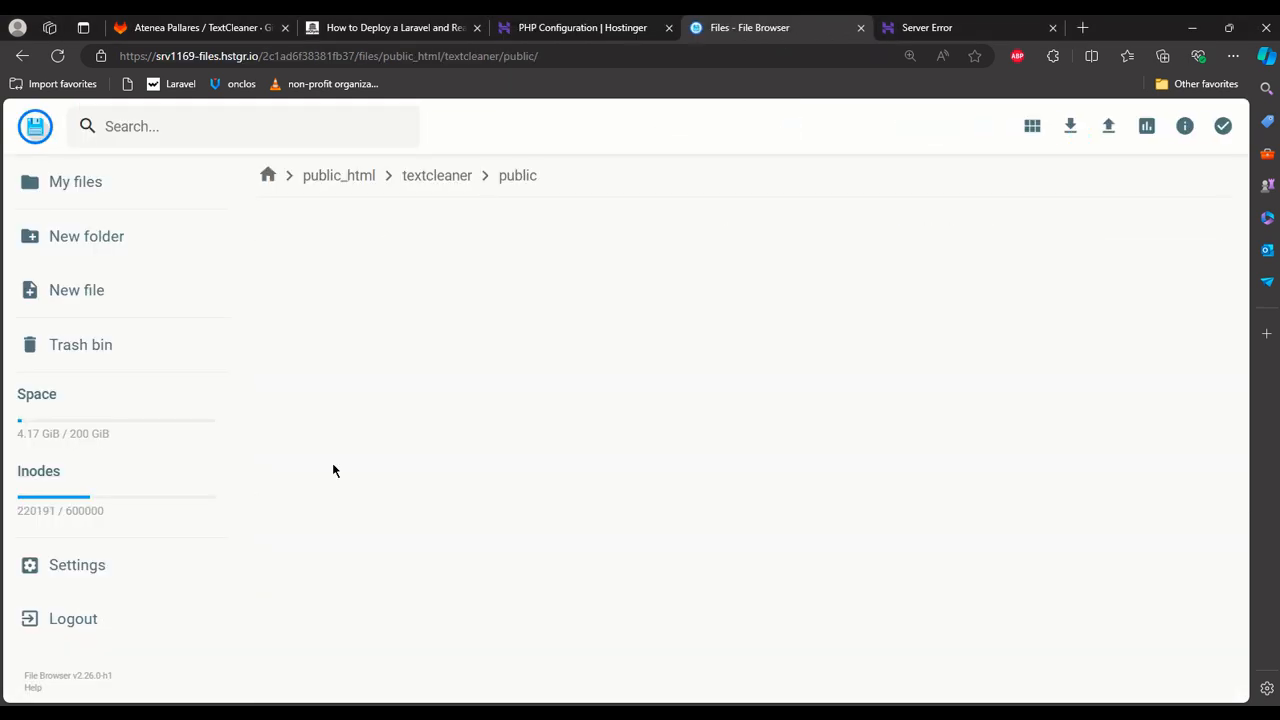
mouse_move(370, 712)
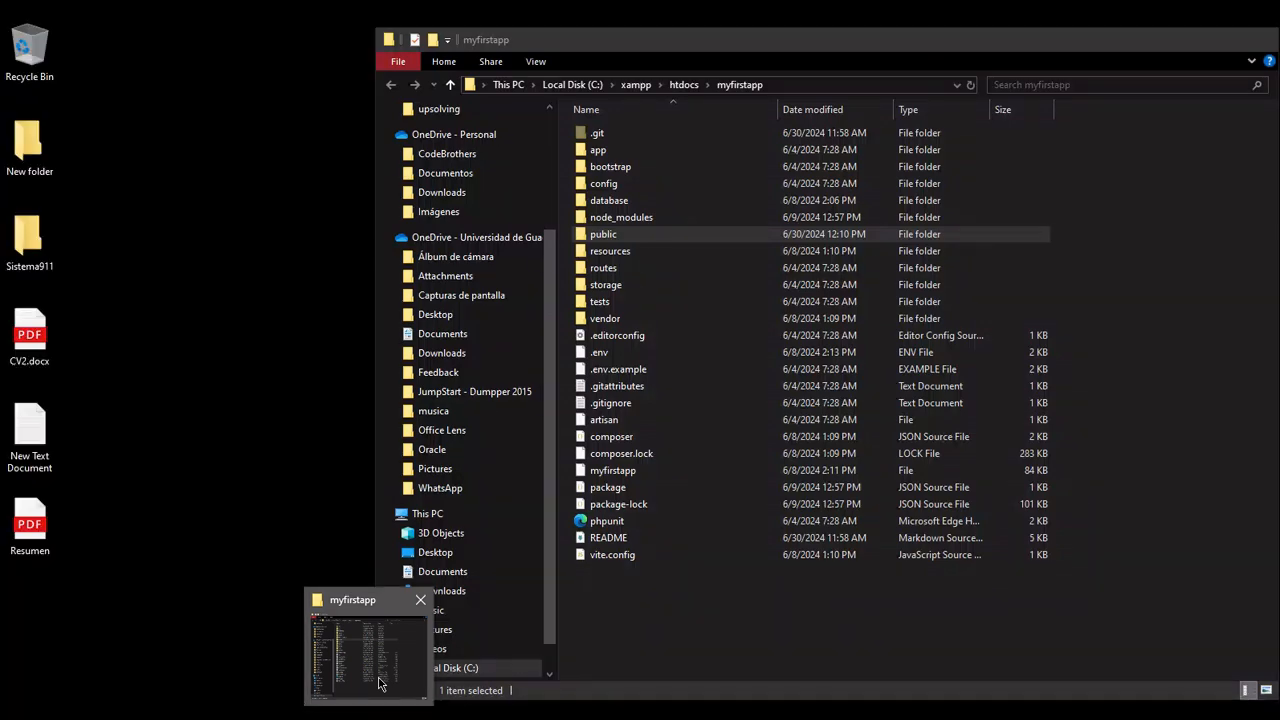
click(378, 684)
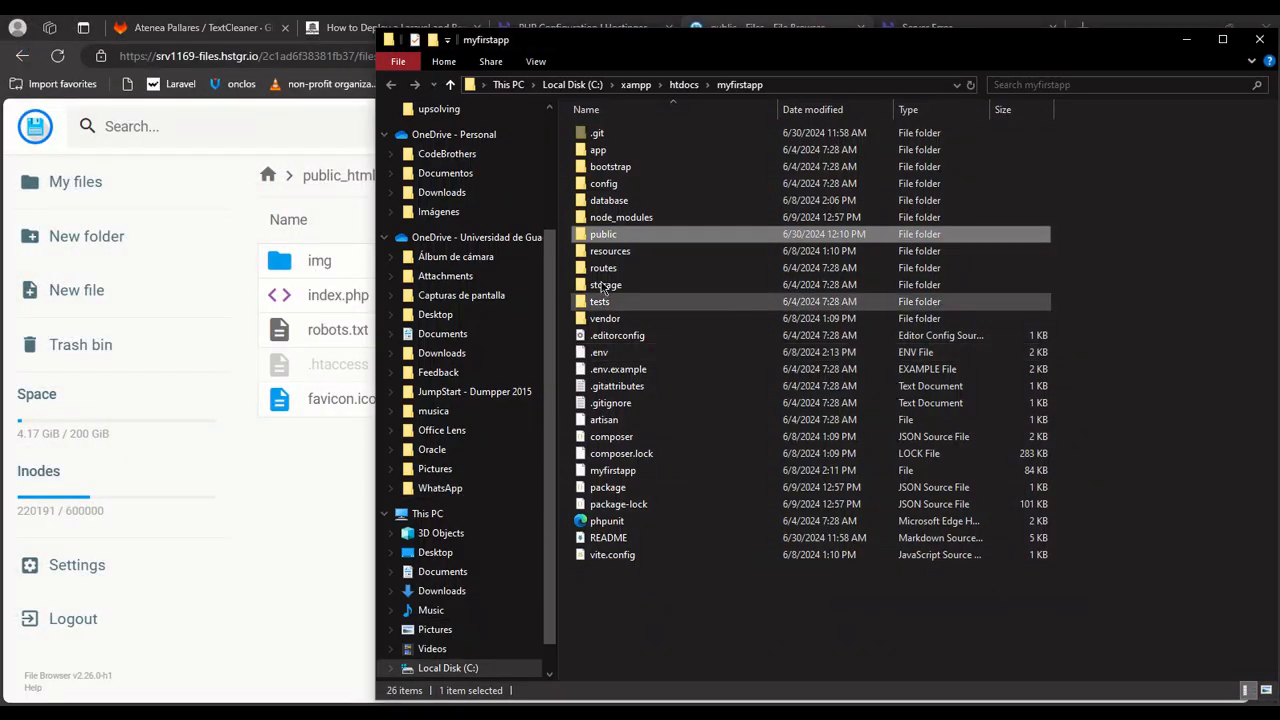
double_click(620, 236)
click(633, 138)
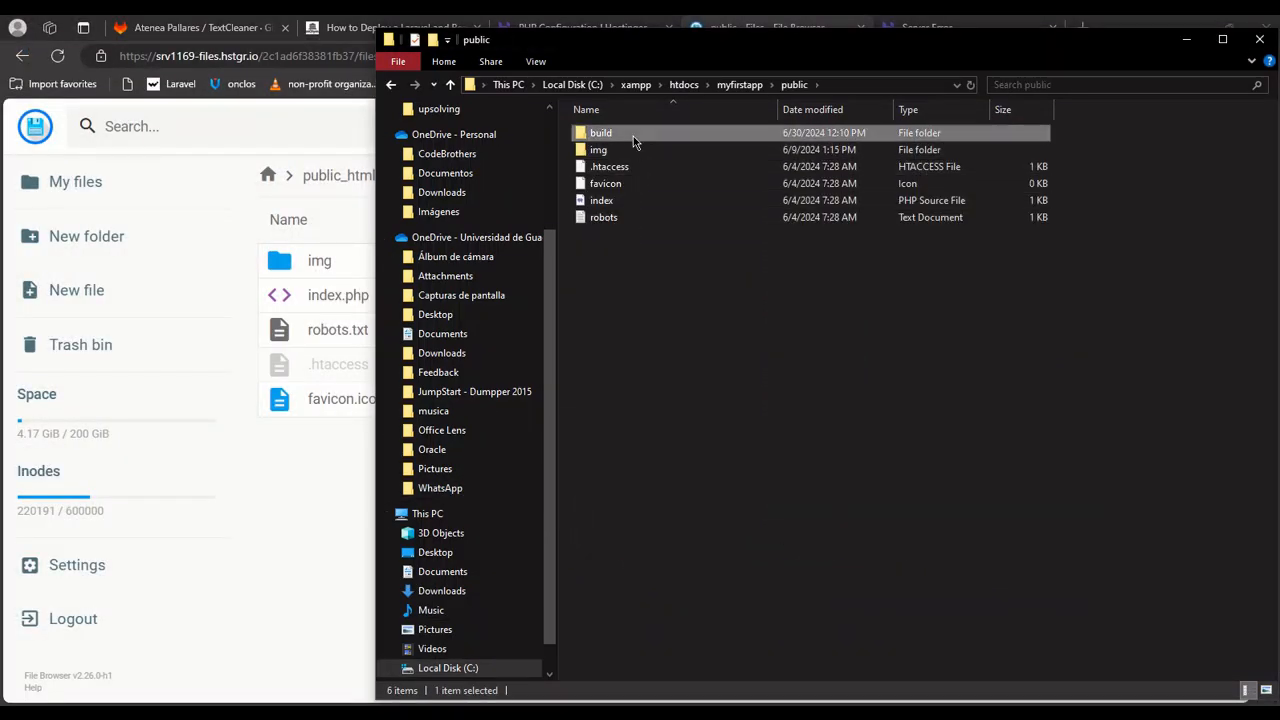
click(295, 532)
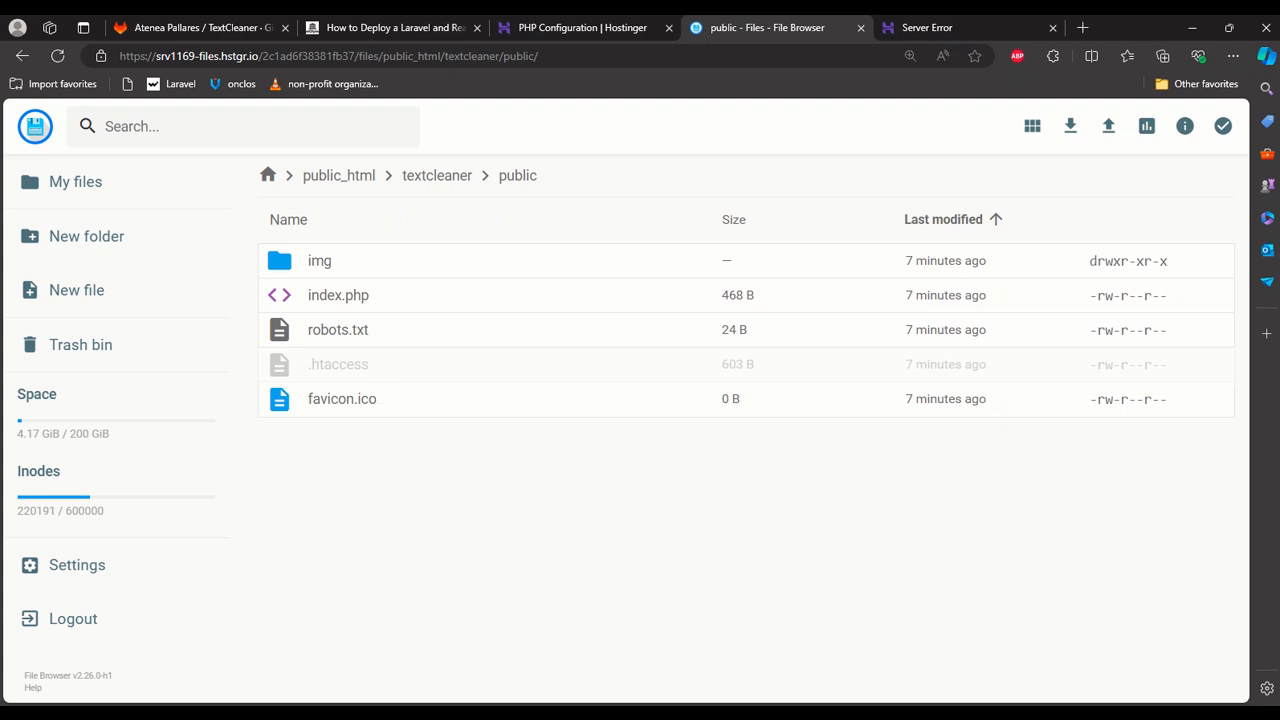
key(alt+Tab)
drag(634, 131, 331, 474)
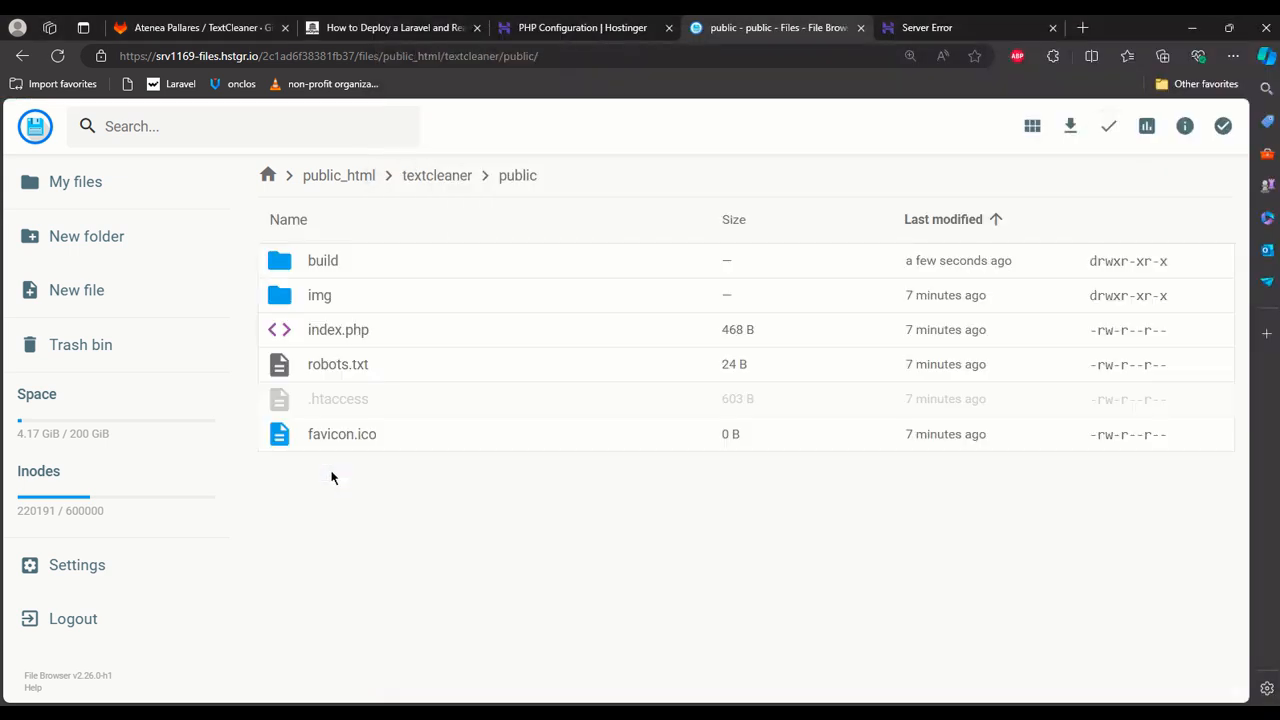
double_click(316, 259)
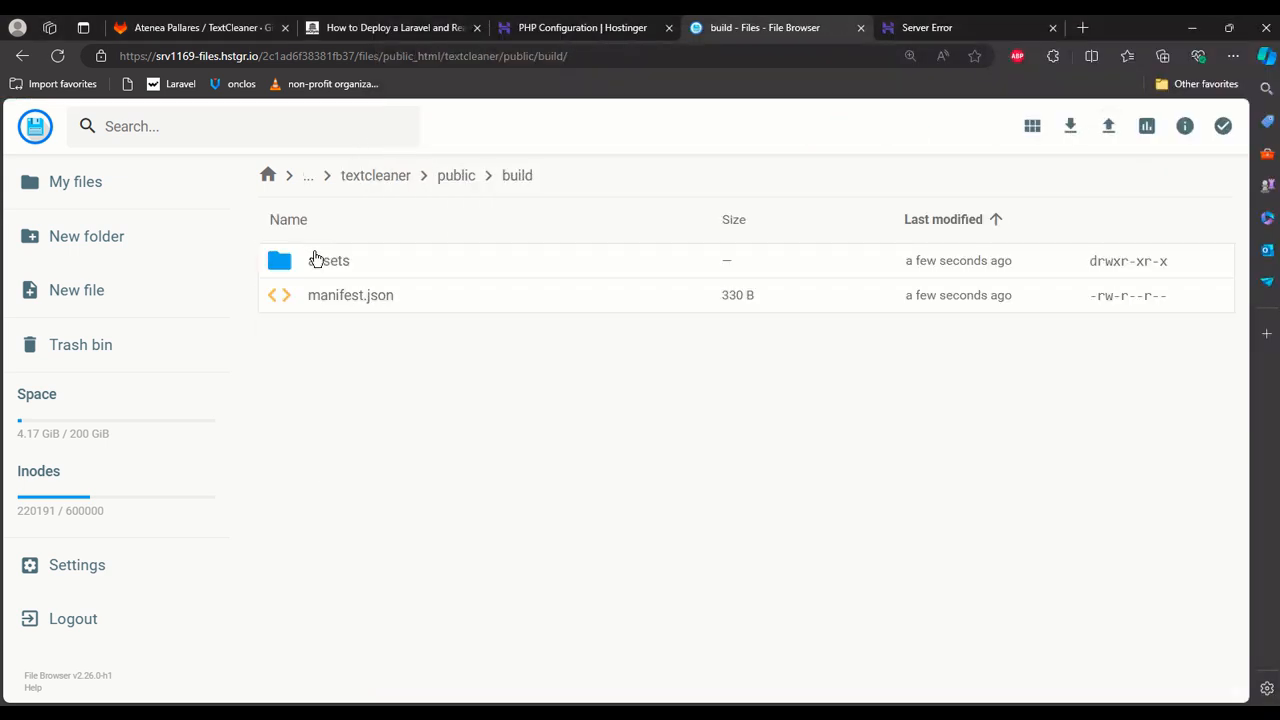
click(456, 176)
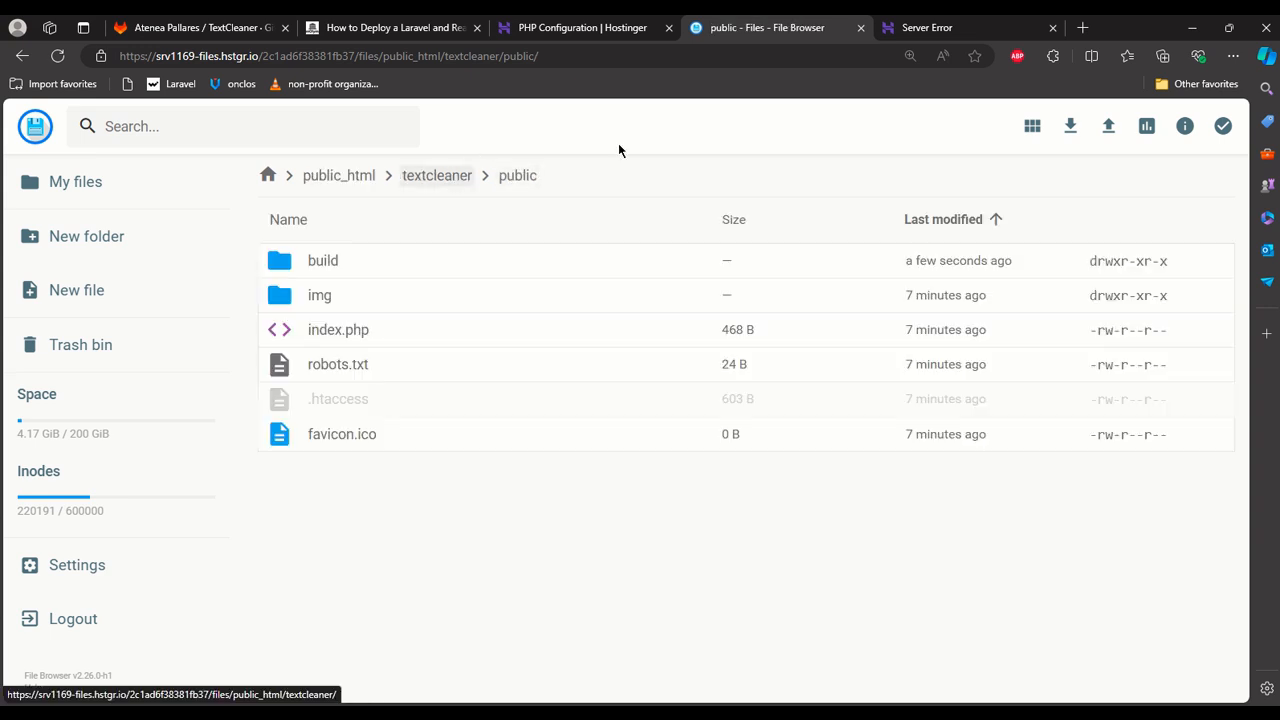
Reload textcleaner.technolympus.com to test the deployed app.
click(960, 31)
click(832, 56)
key(Return)
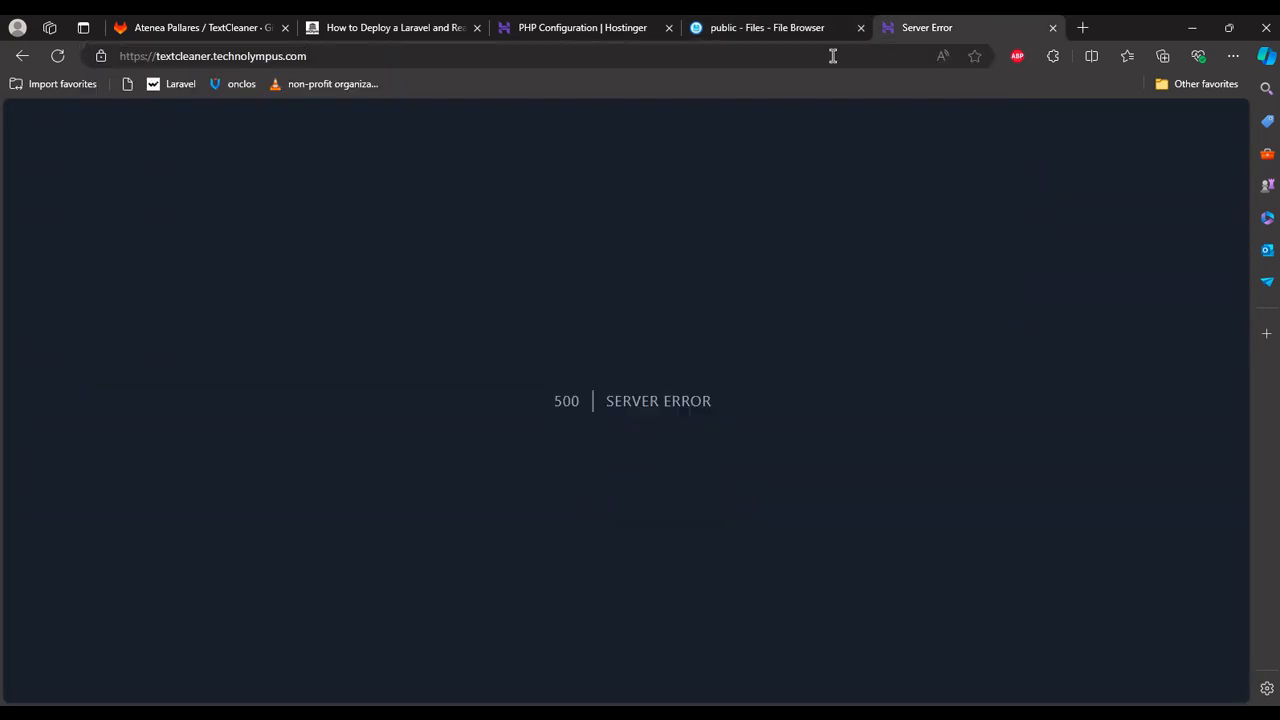
click(832, 56)
key(Return)
Open the browser's developer console for the TextCleaner site and inspect the listed errors.
key(F12)
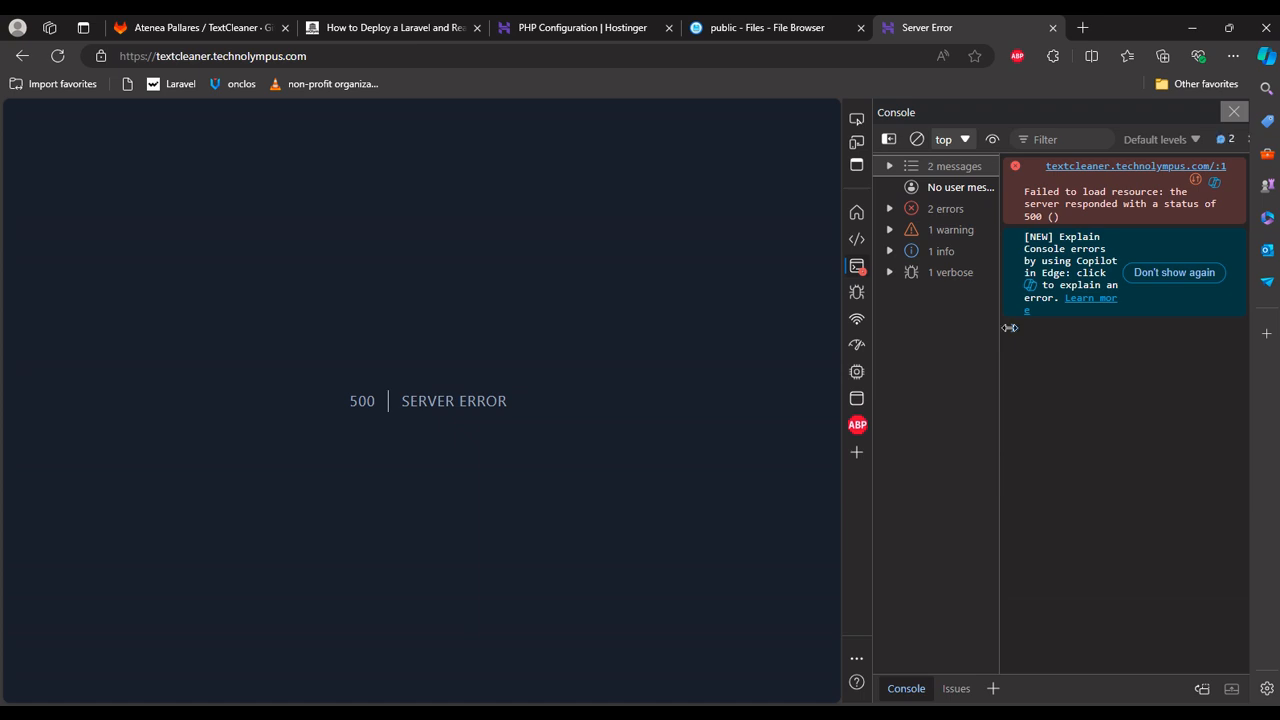
click(877, 214)
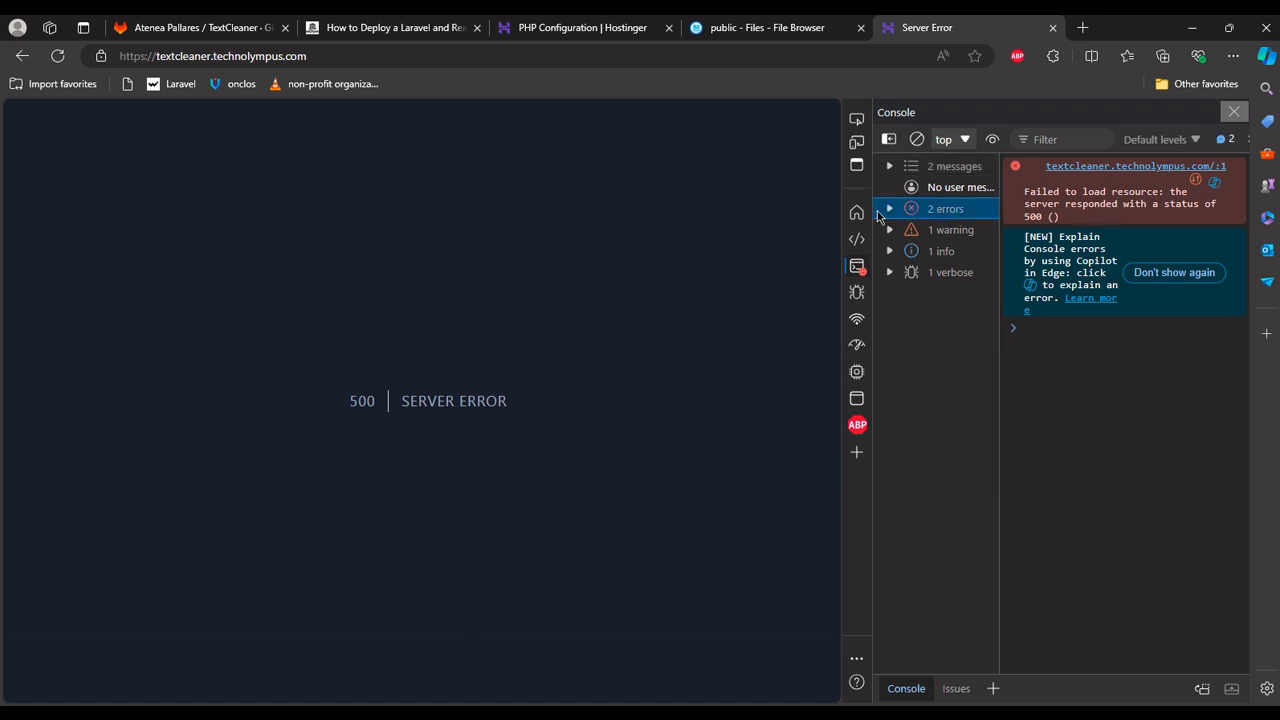
click(888, 209)
click(945, 229)
click(945, 251)
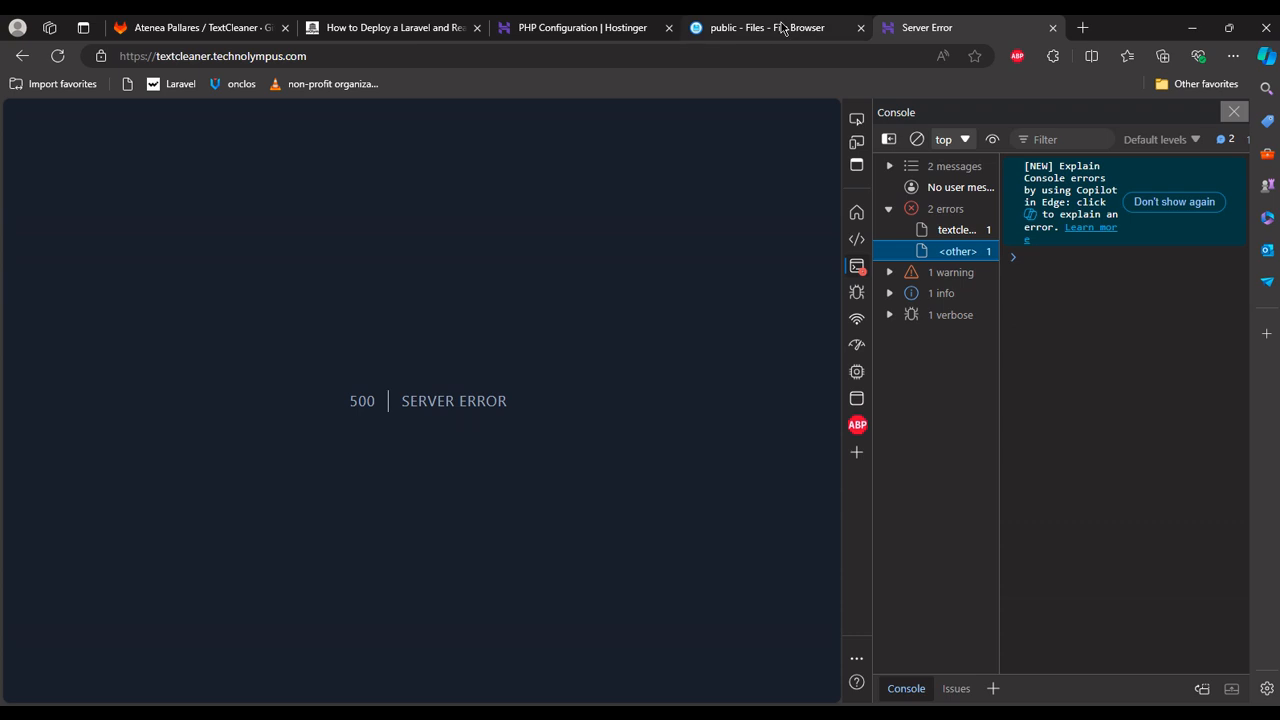
Review the server's textcleaner root folder and upload the .env file to it from the local myfirstapp folder.
click(760, 28)
click(437, 176)
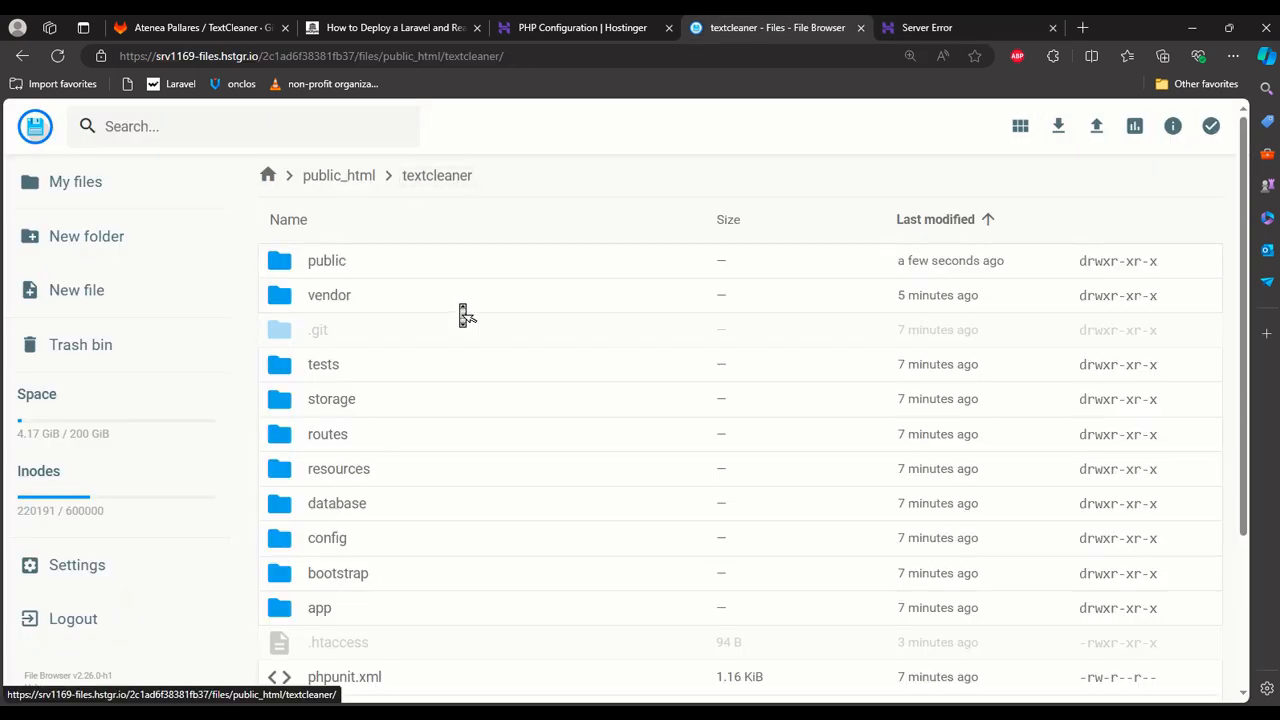
scroll(463, 315, down, 3)
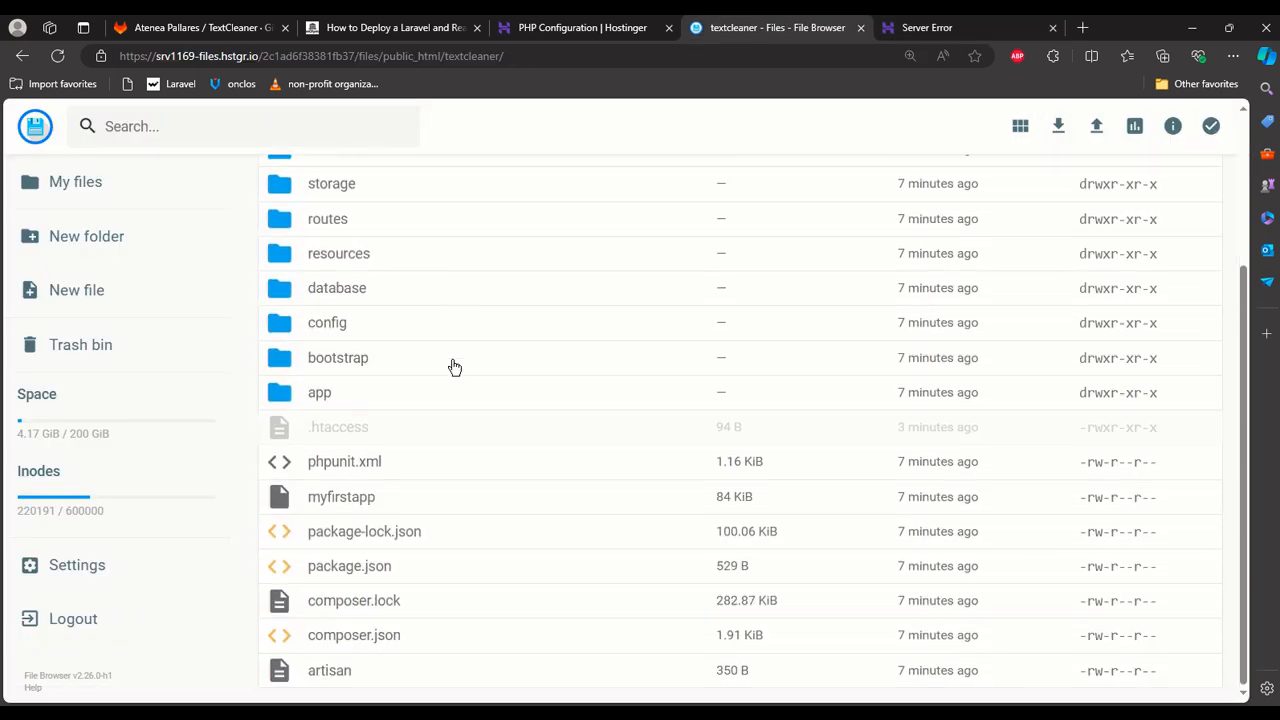
scroll(410, 633, up, 3)
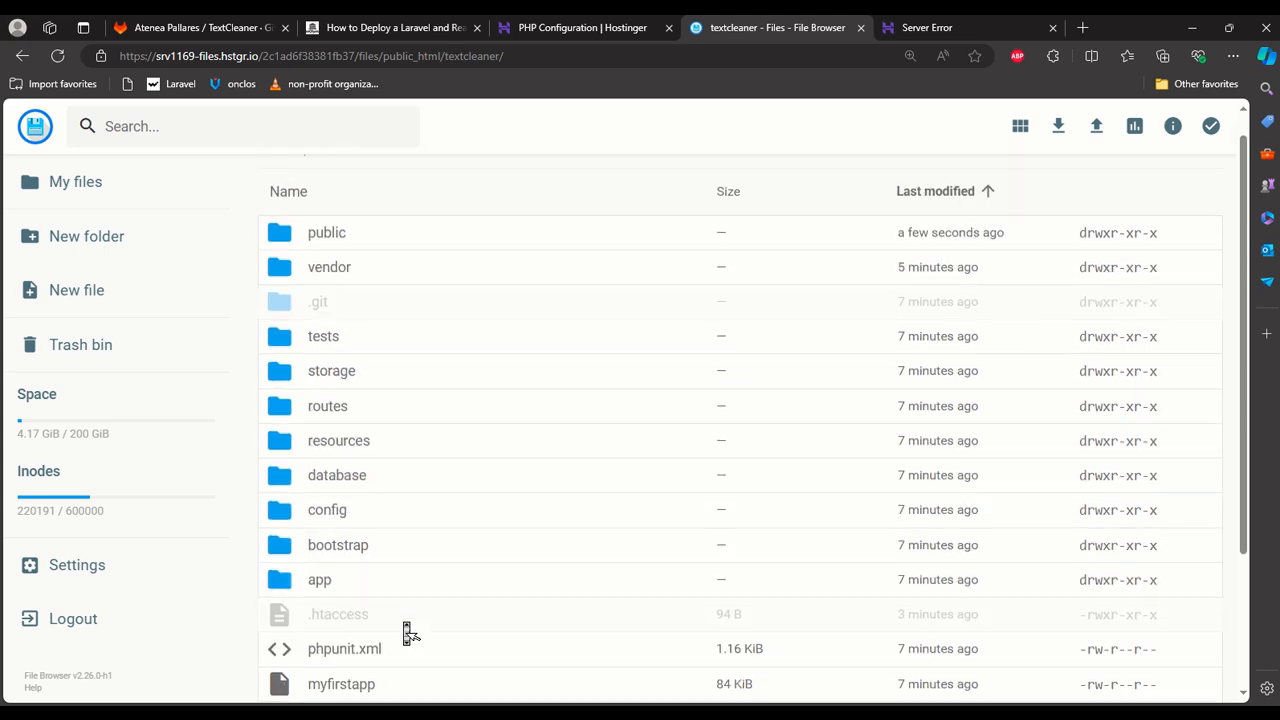
scroll(410, 633, down, 3)
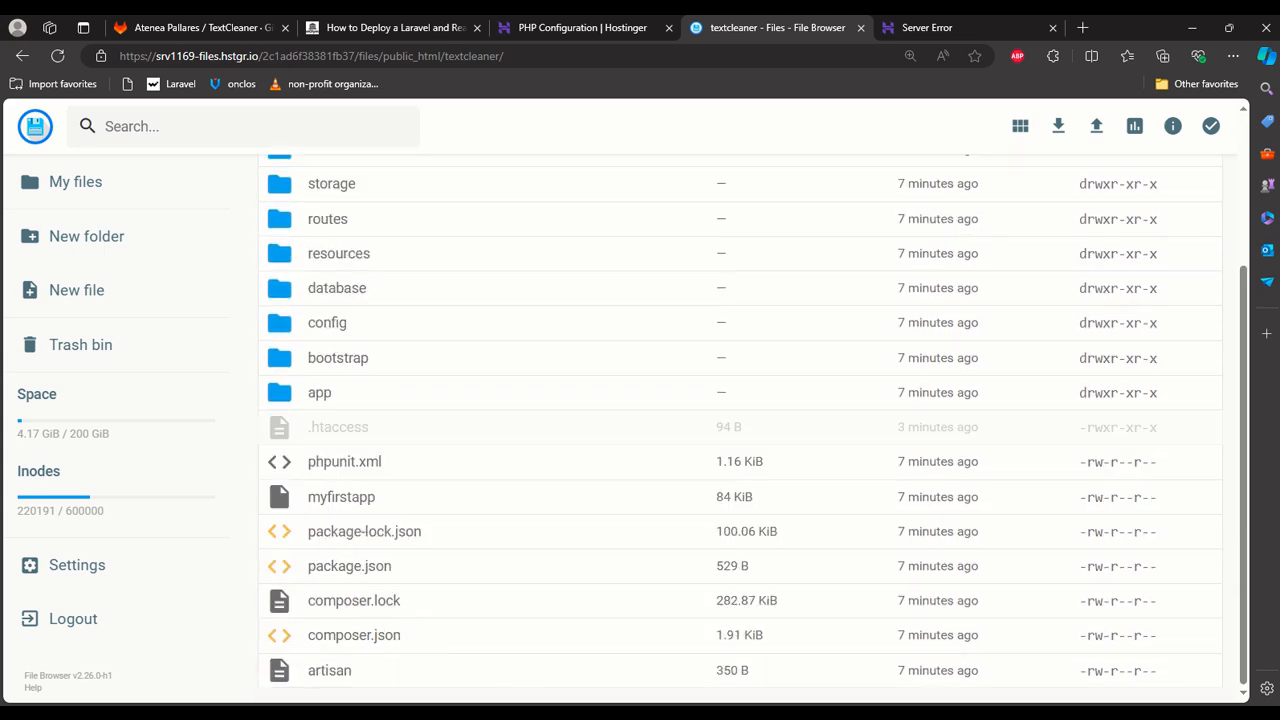
click(391, 711)
click(492, 30)
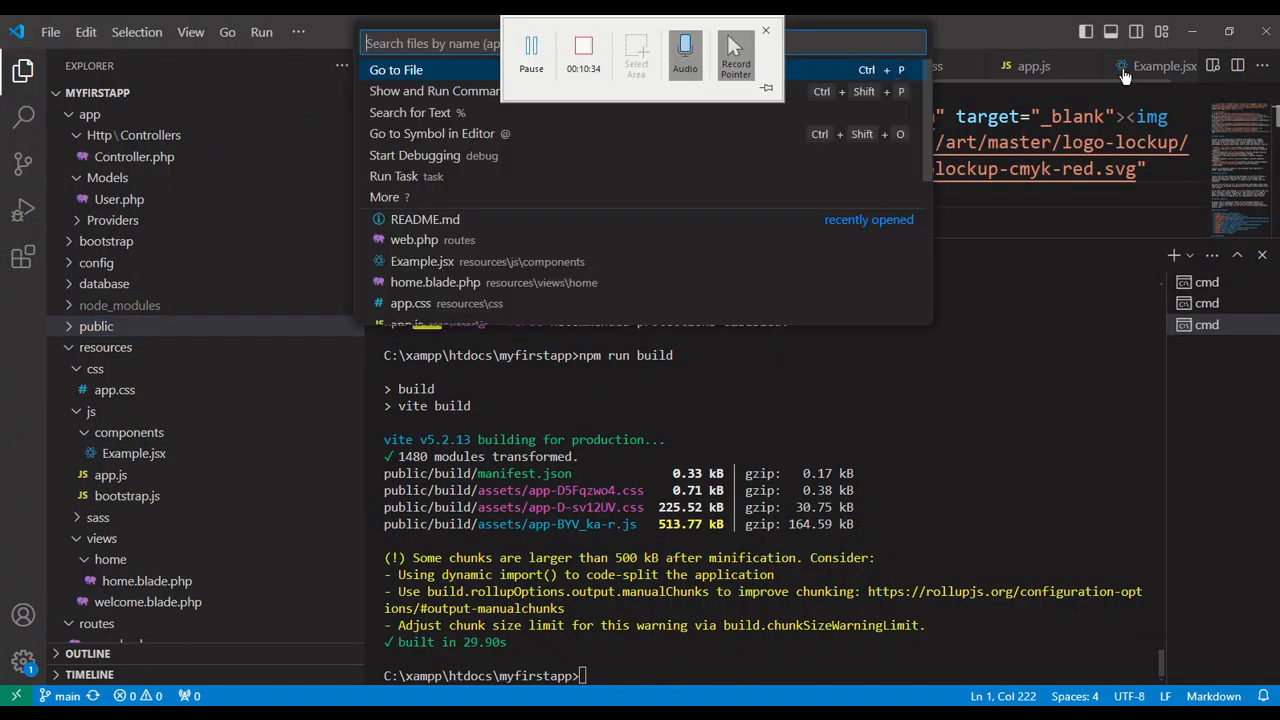
click(1193, 31)
click(408, 712)
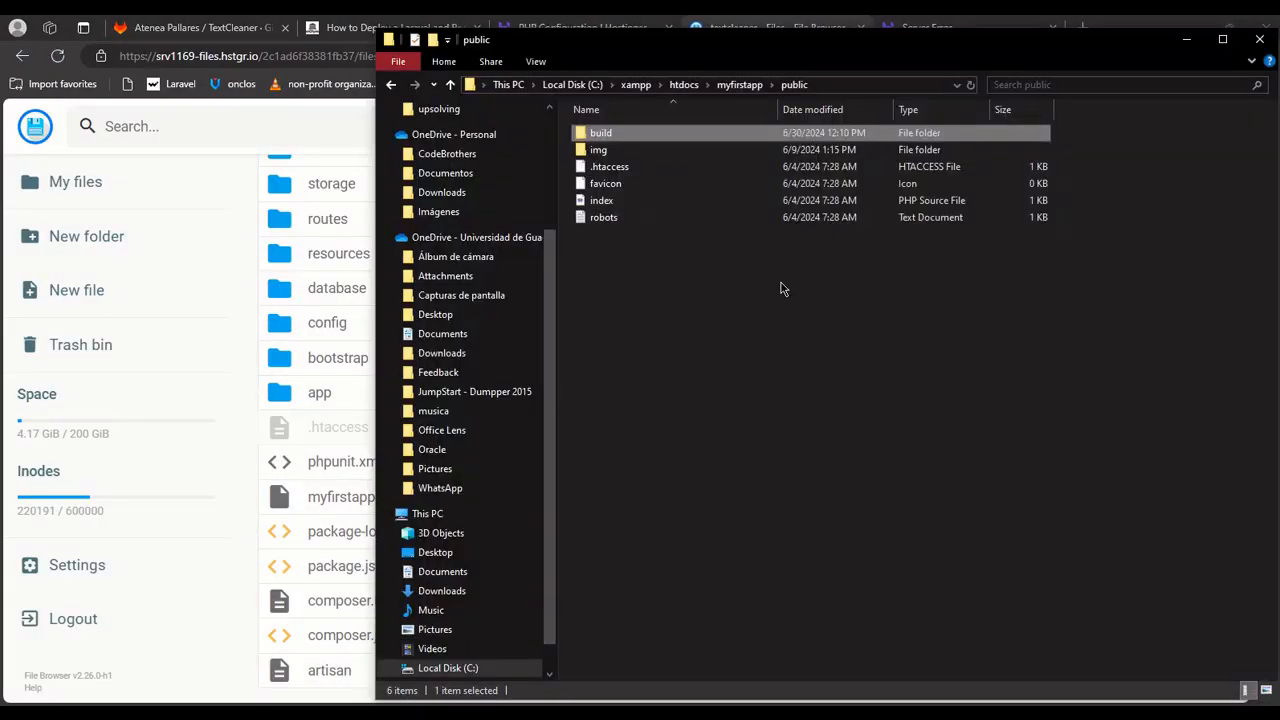
click(738, 87)
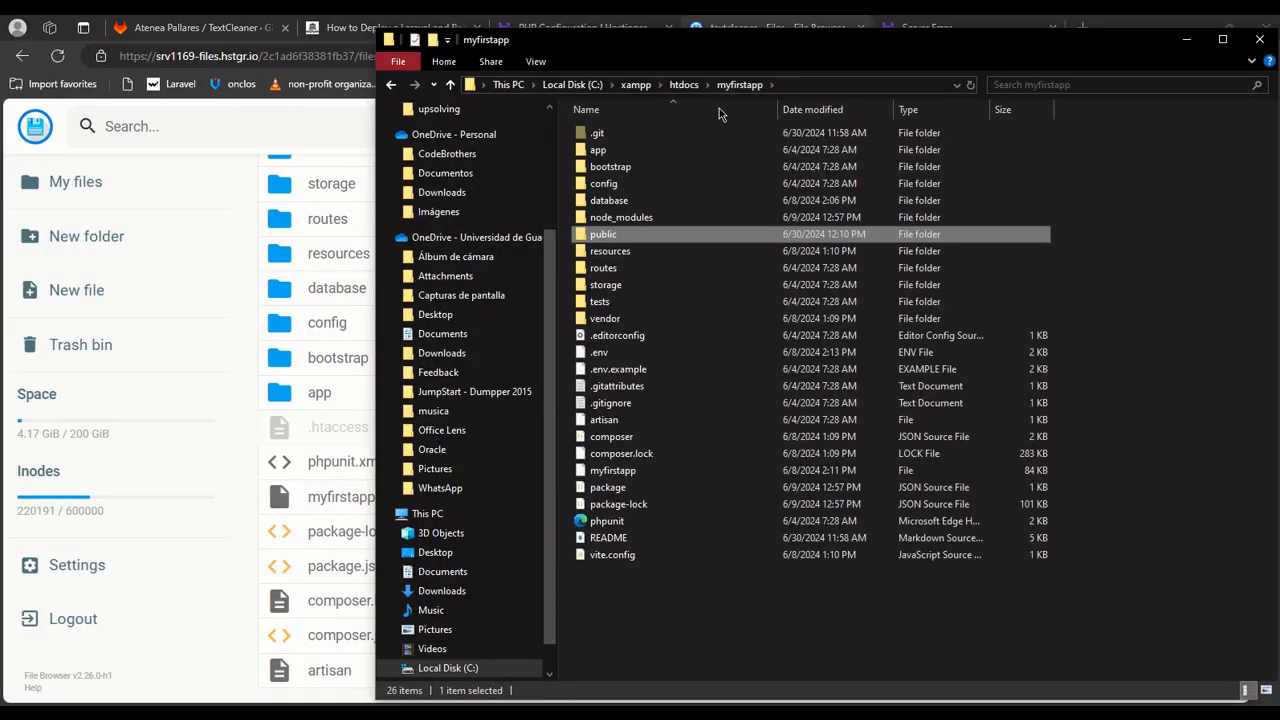
drag(659, 349, 254, 494)
Open the .env file in the server's textcleaner folder, set APP_NAME to TextCleaner, check the remaining settings and save the file.
scroll(365, 425, down, 2)
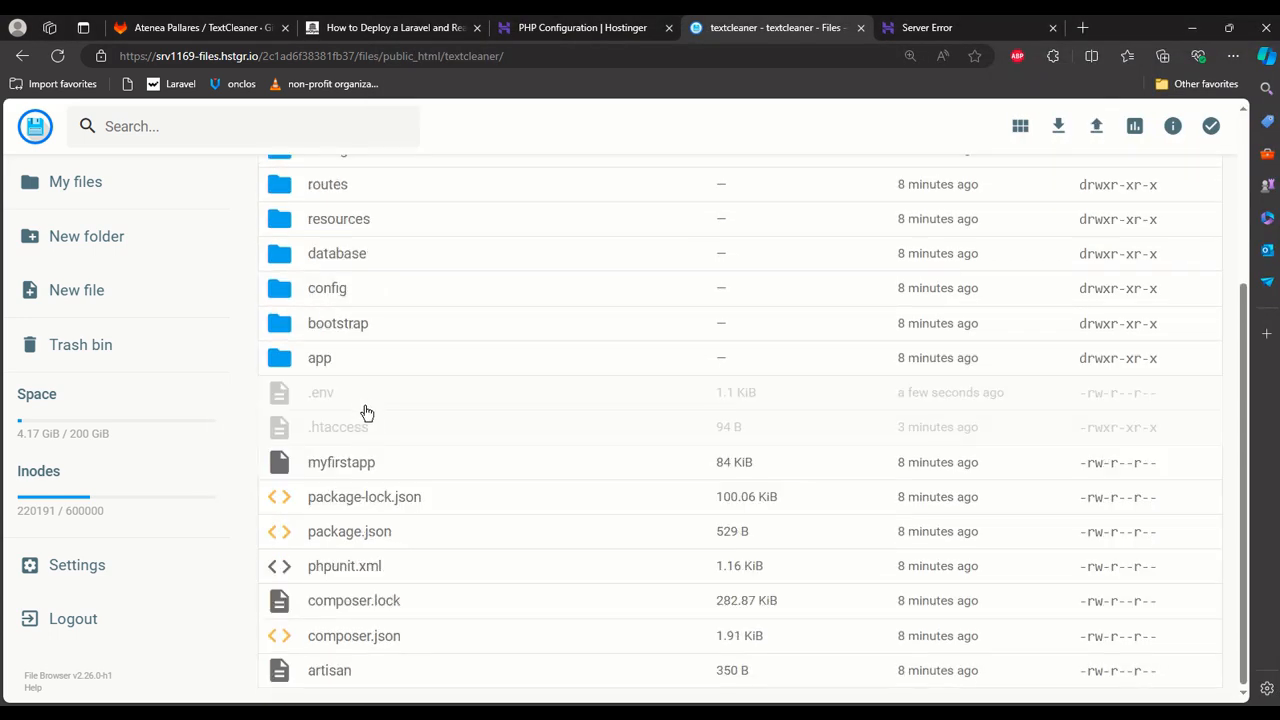
double_click(364, 403)
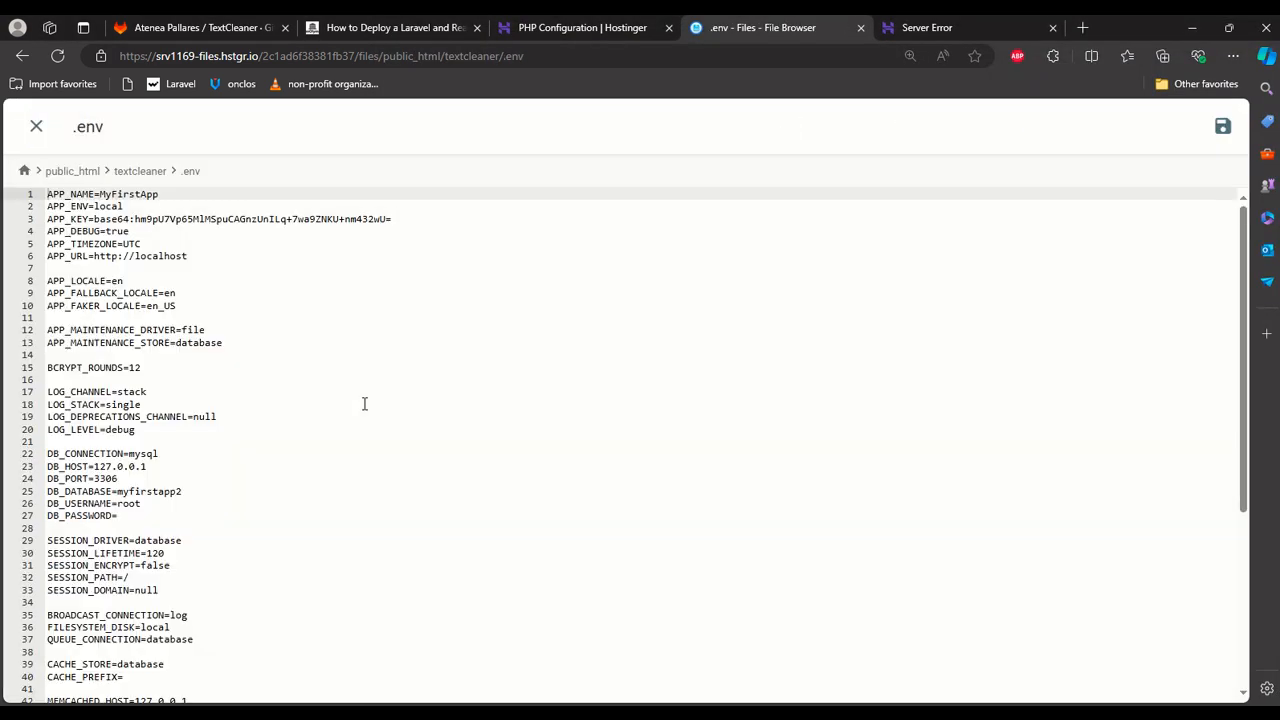
double_click(127, 196)
text(TextCleane)
click(200, 243)
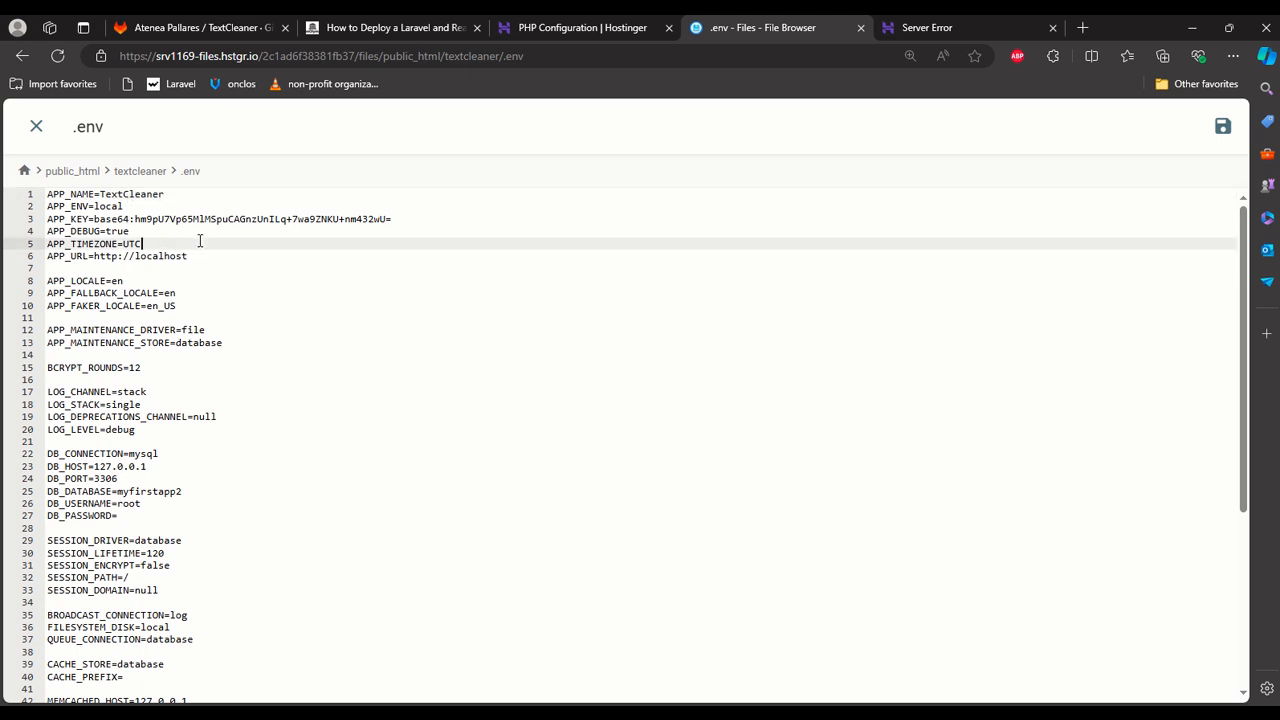
scroll(204, 255, down, 1)
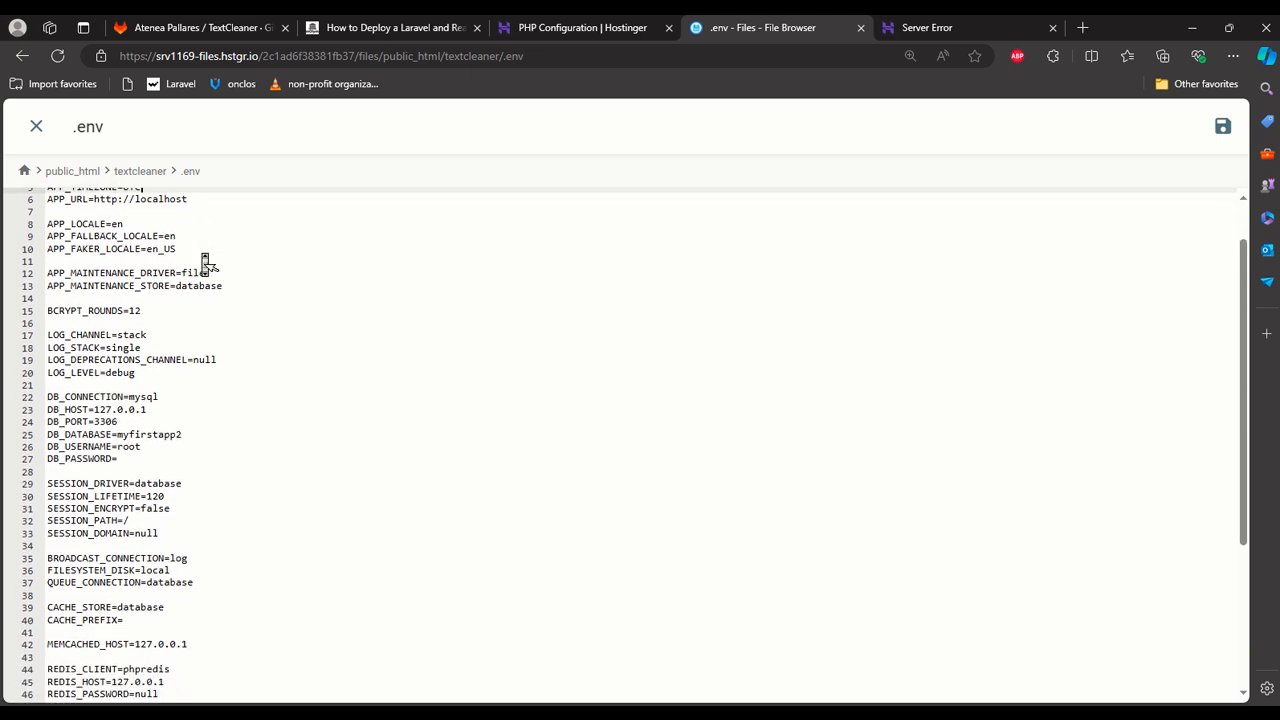
scroll(194, 360, down, 1)
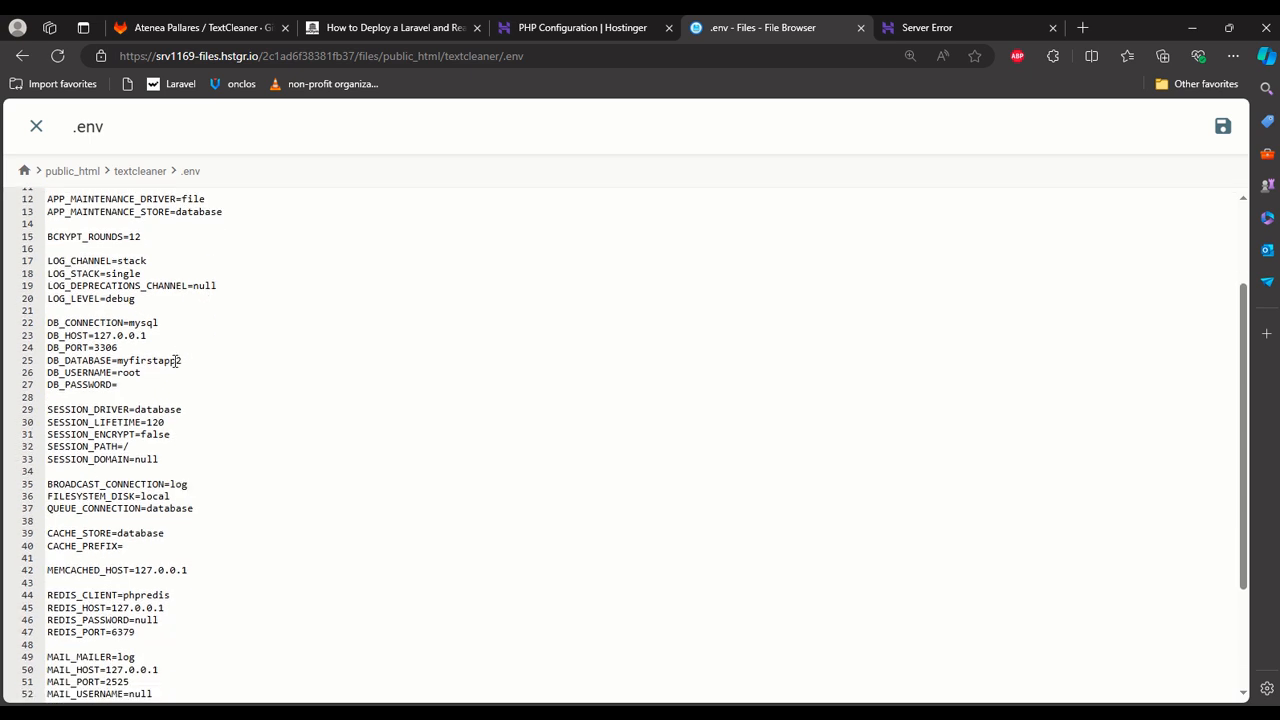
scroll(176, 361, down, 2)
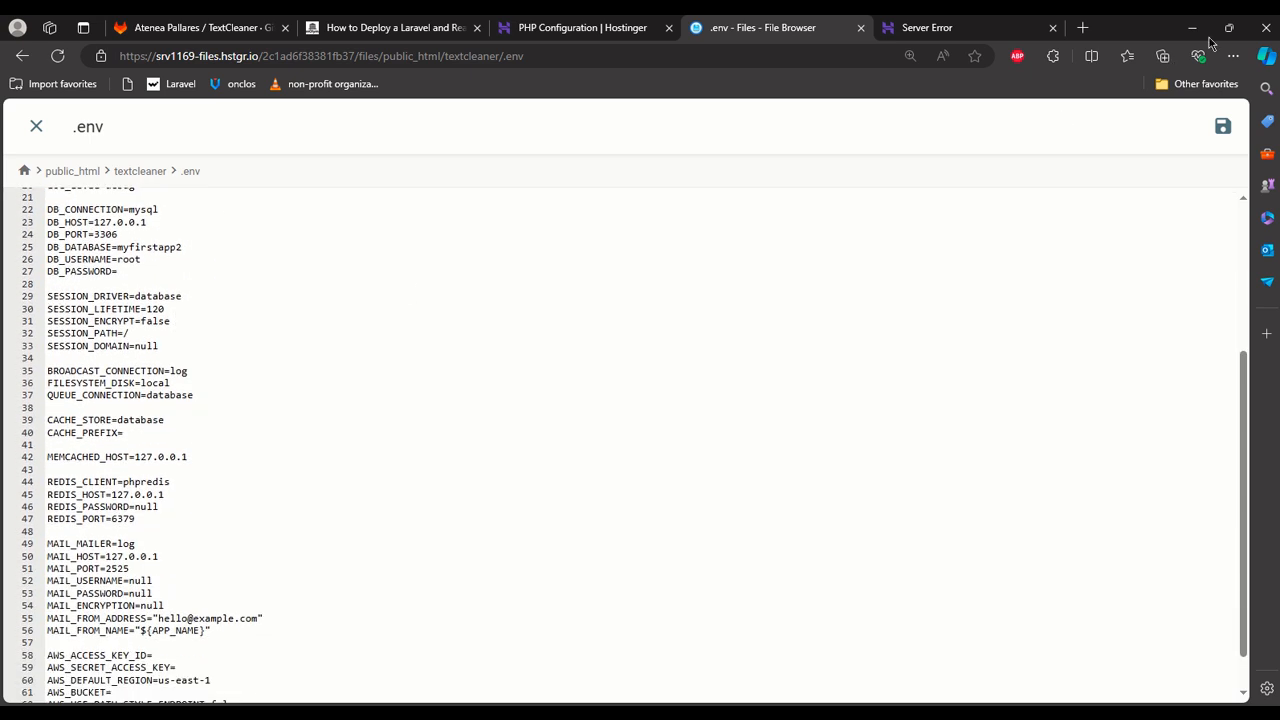
click(1223, 126)
Reload textcleaner.technolympus.com and examine the server error message, giving the page more room beside the console.
click(930, 27)
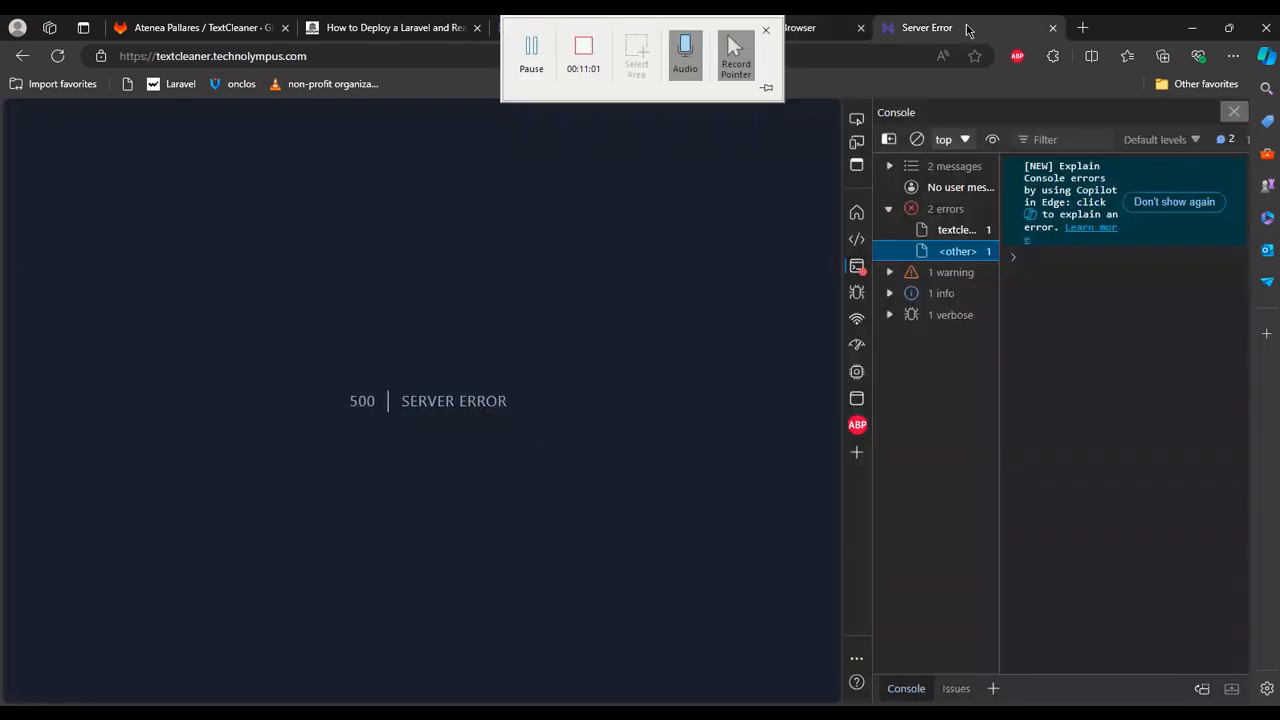
click(836, 52)
key(Return)
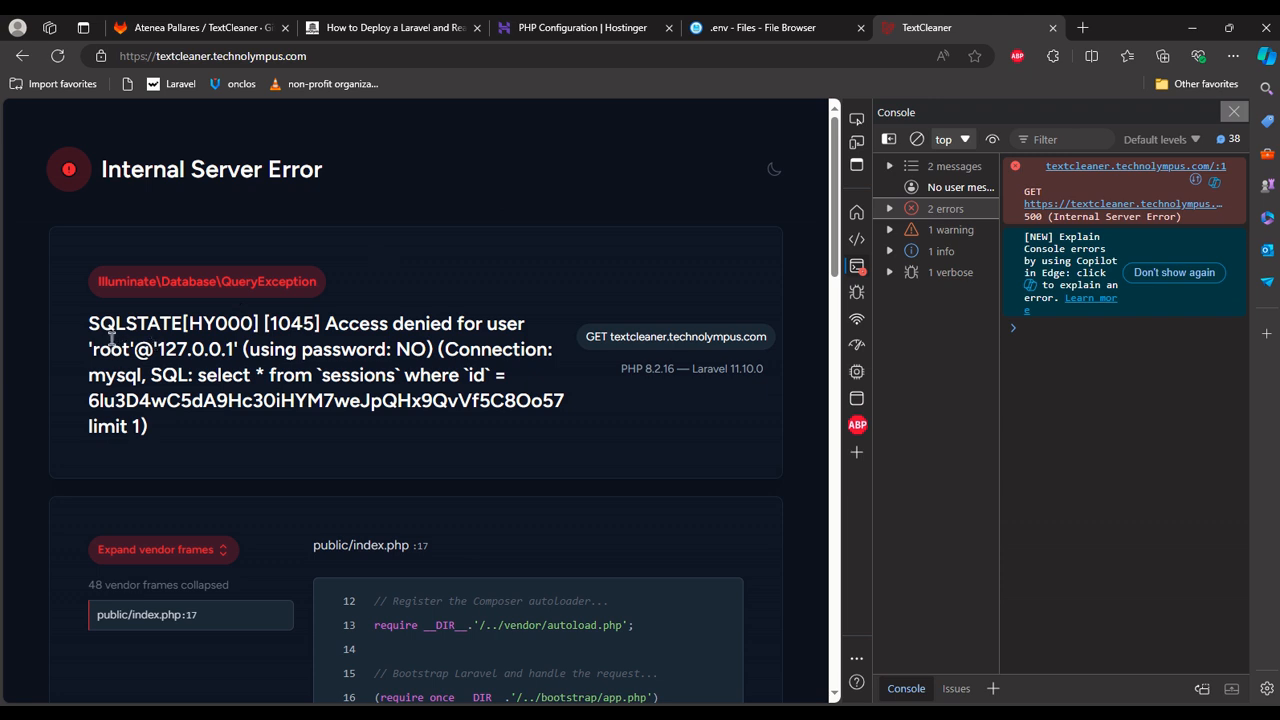
drag(83, 329, 160, 436)
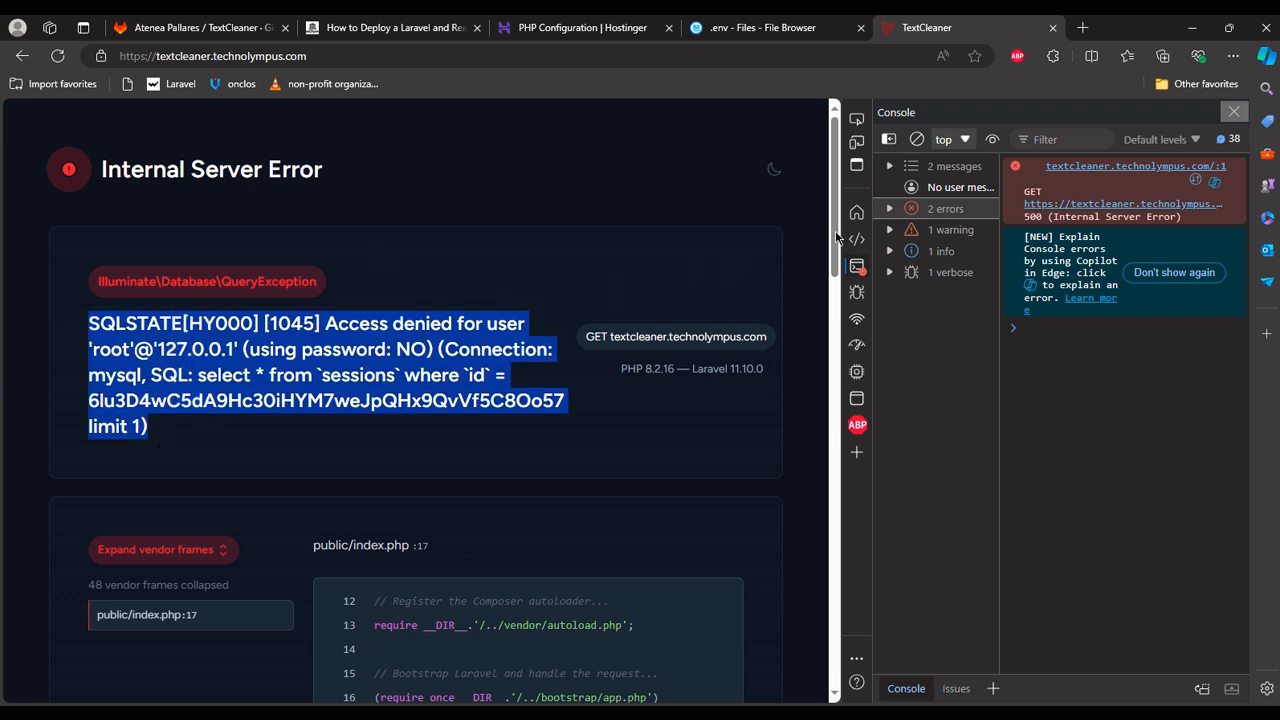
click(945, 208)
drag(842, 220, 985, 220)
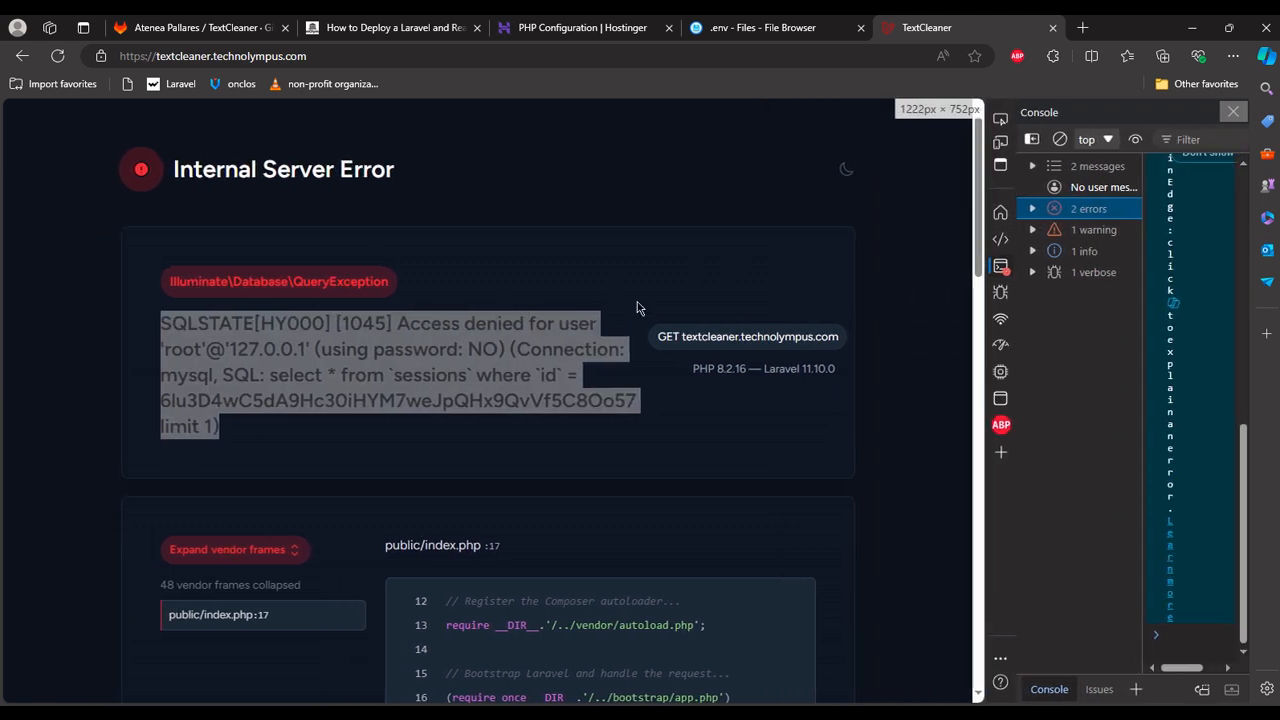
click(571, 435)
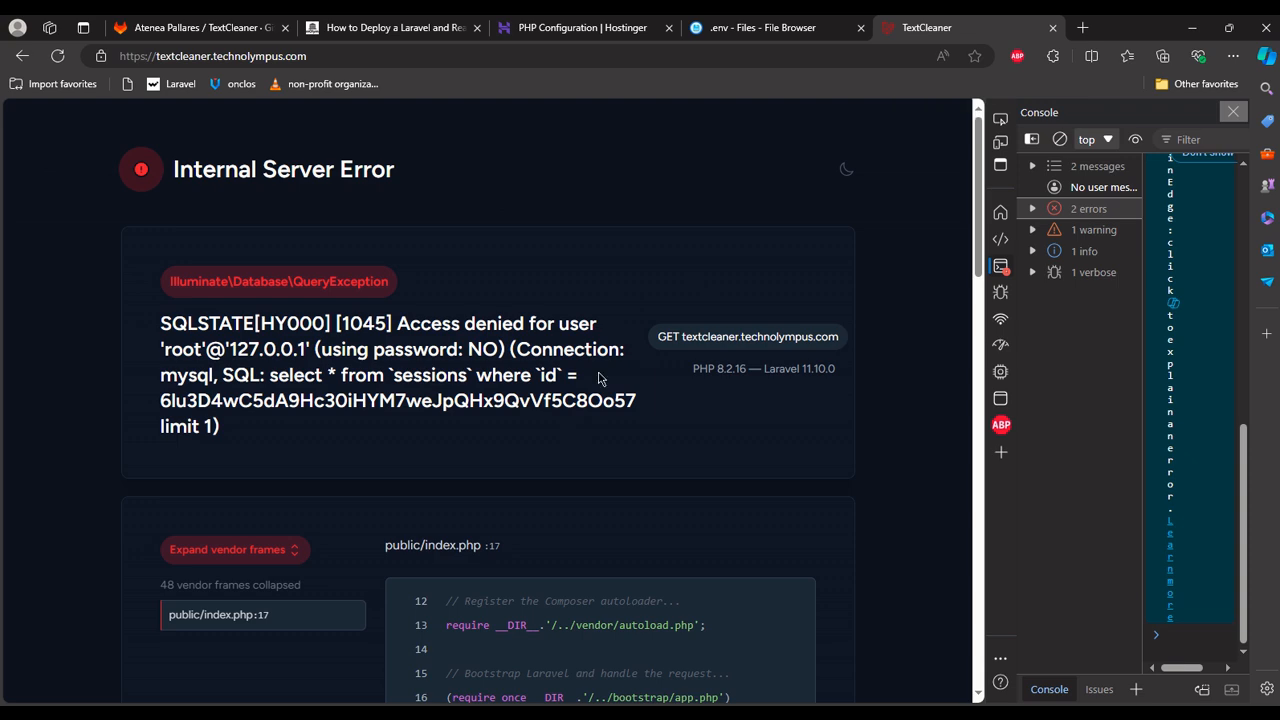
Return to Hostinger's hPanel and open the MySQL database management page for technolympus.com.
click(727, 24)
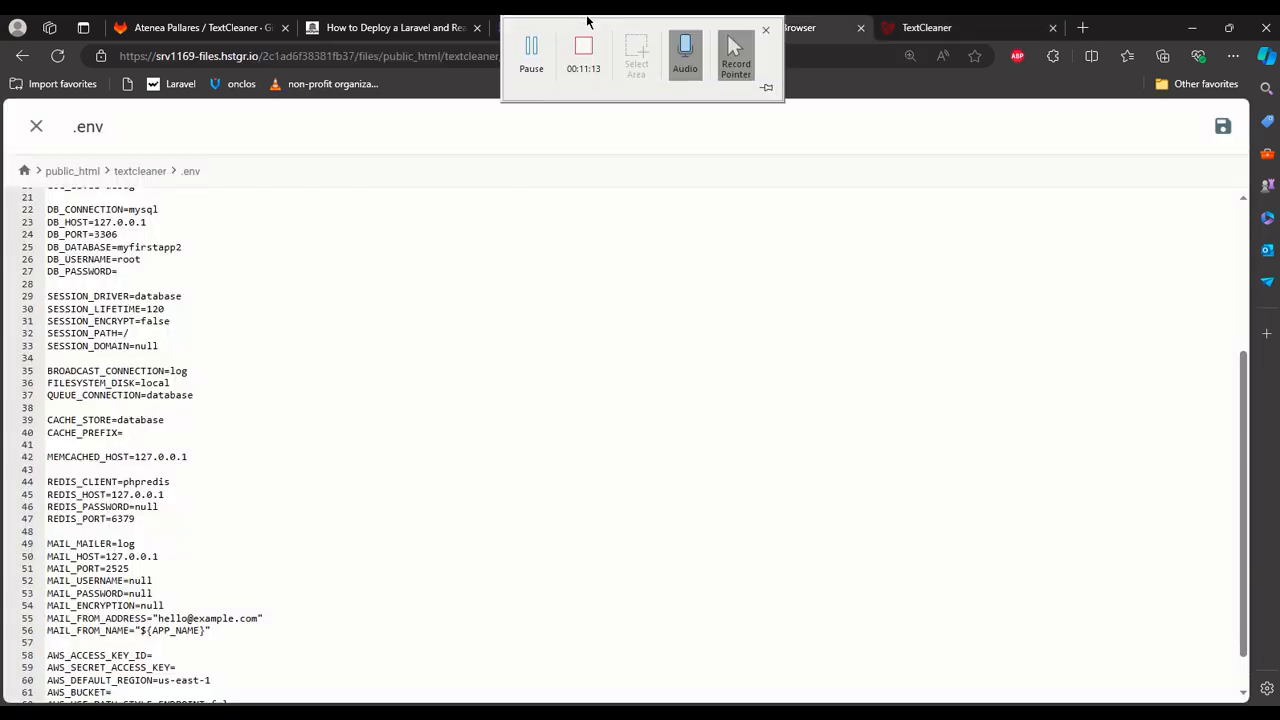
click(398, 27)
click(555, 30)
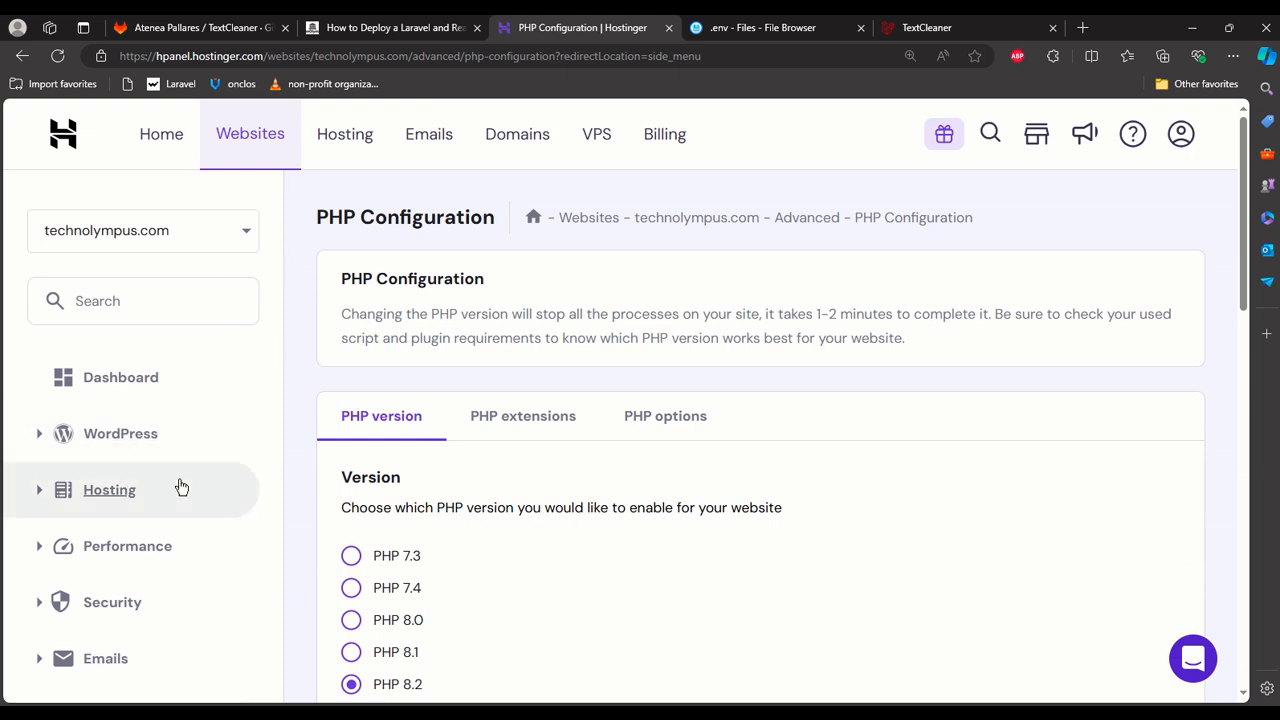
scroll(180, 495, down, 1)
scroll(180, 495, down, 6)
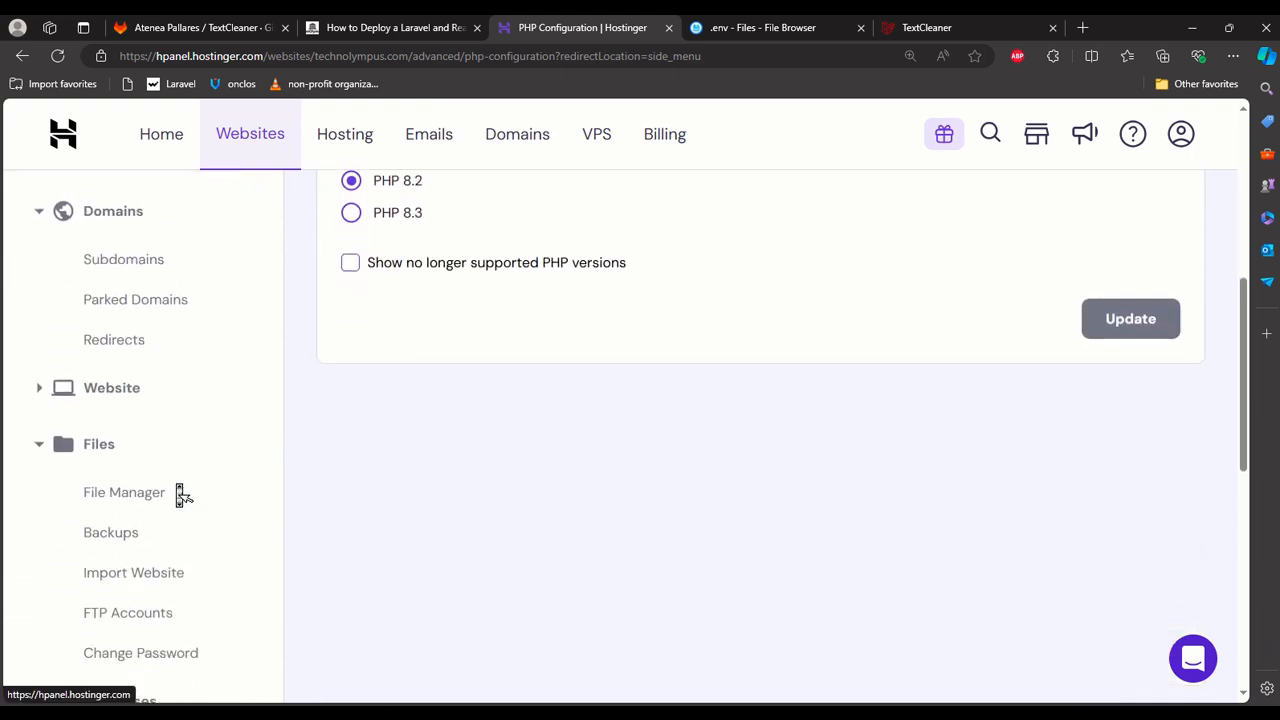
scroll(182, 497, down, 2)
click(54, 402)
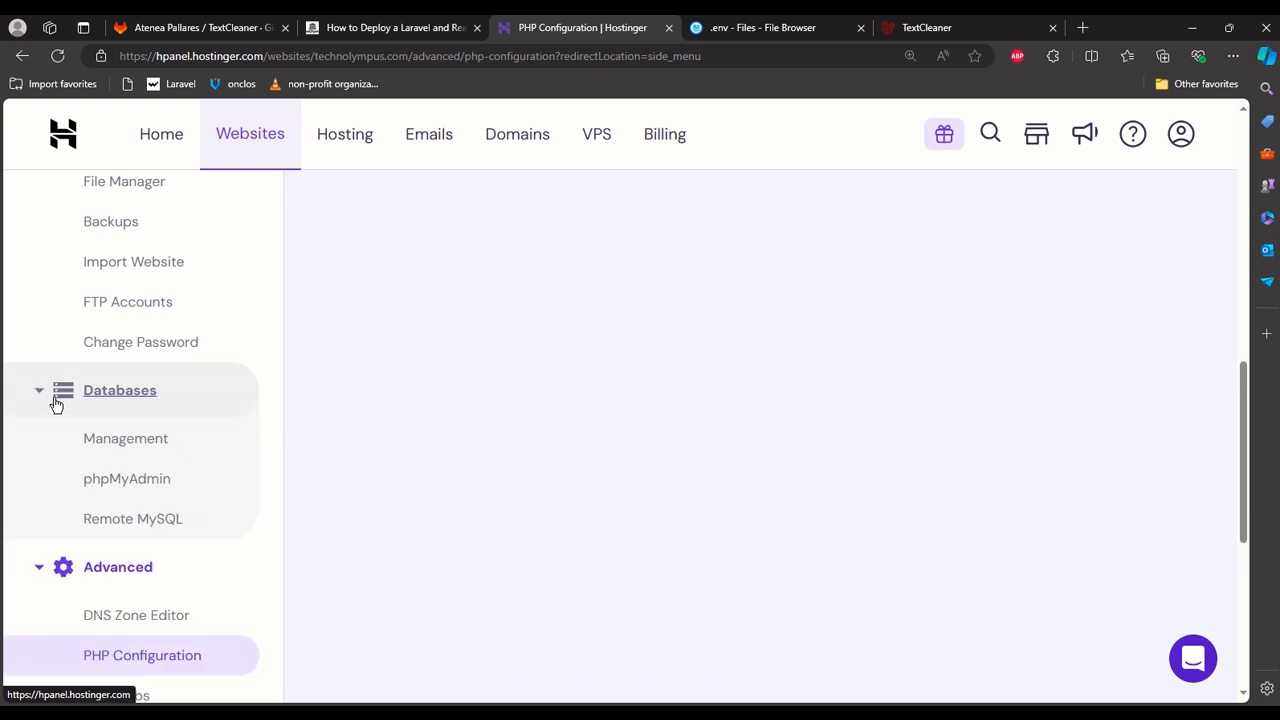
click(141, 446)
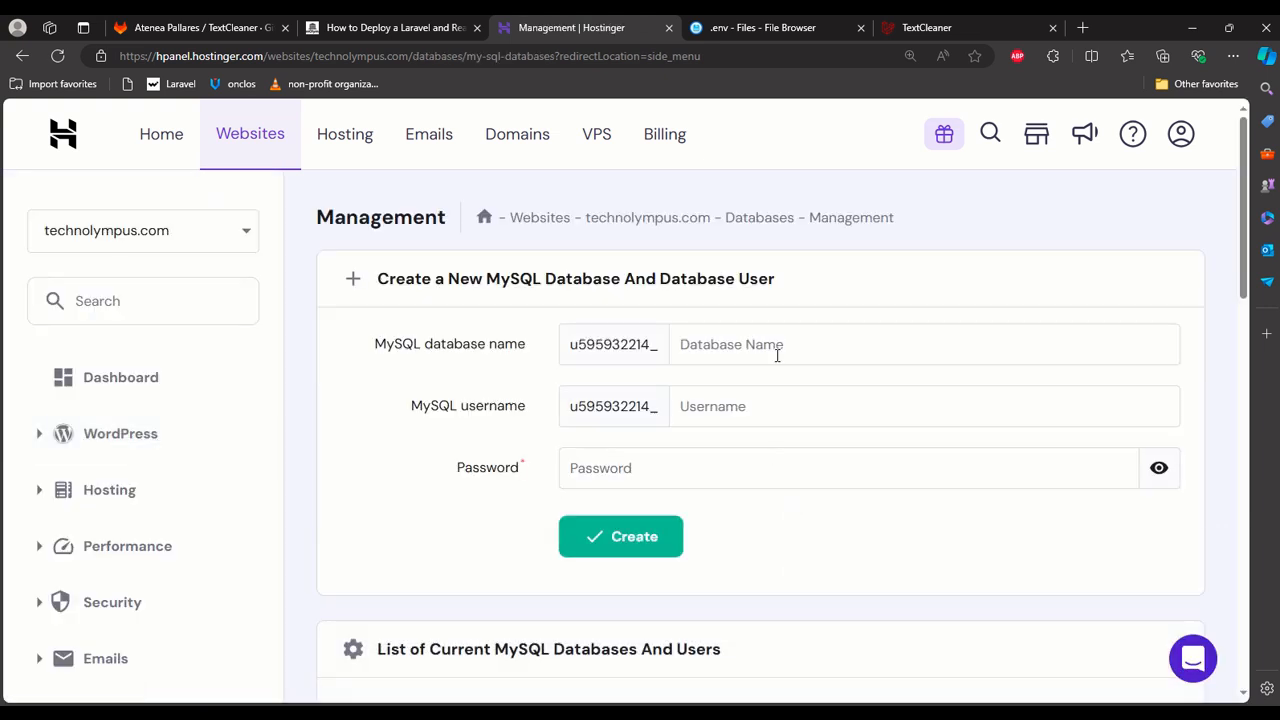
Create a MySQL database with the name suffix textcleaner and the username suffix admin, entering the database password.
text(textcleaner)
click(751, 411)
text(admin)
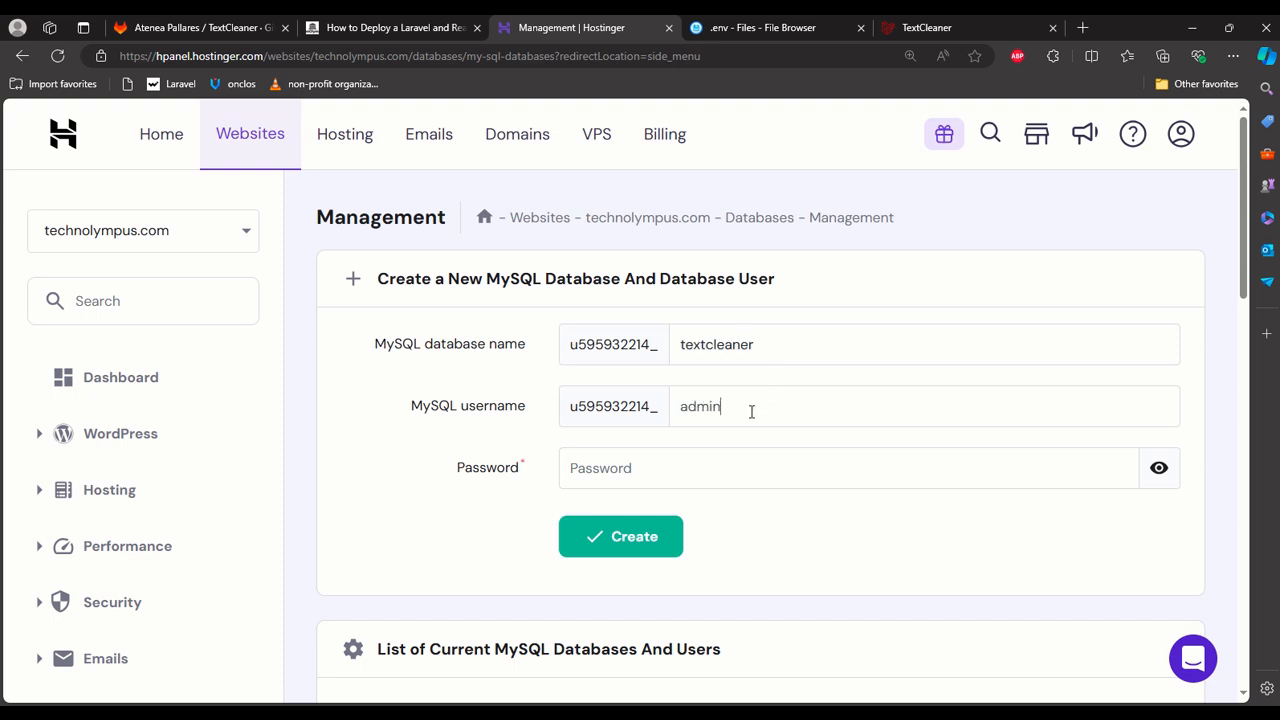
click(714, 467)
text(a)
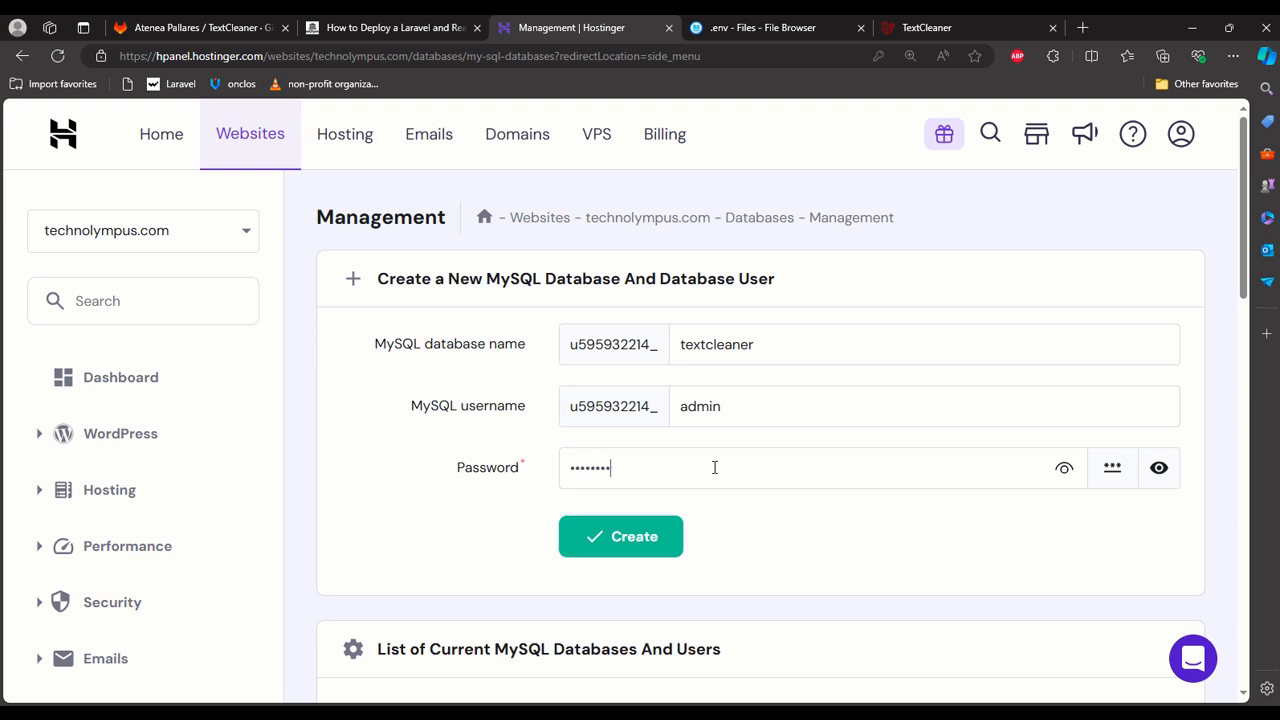
click(670, 530)
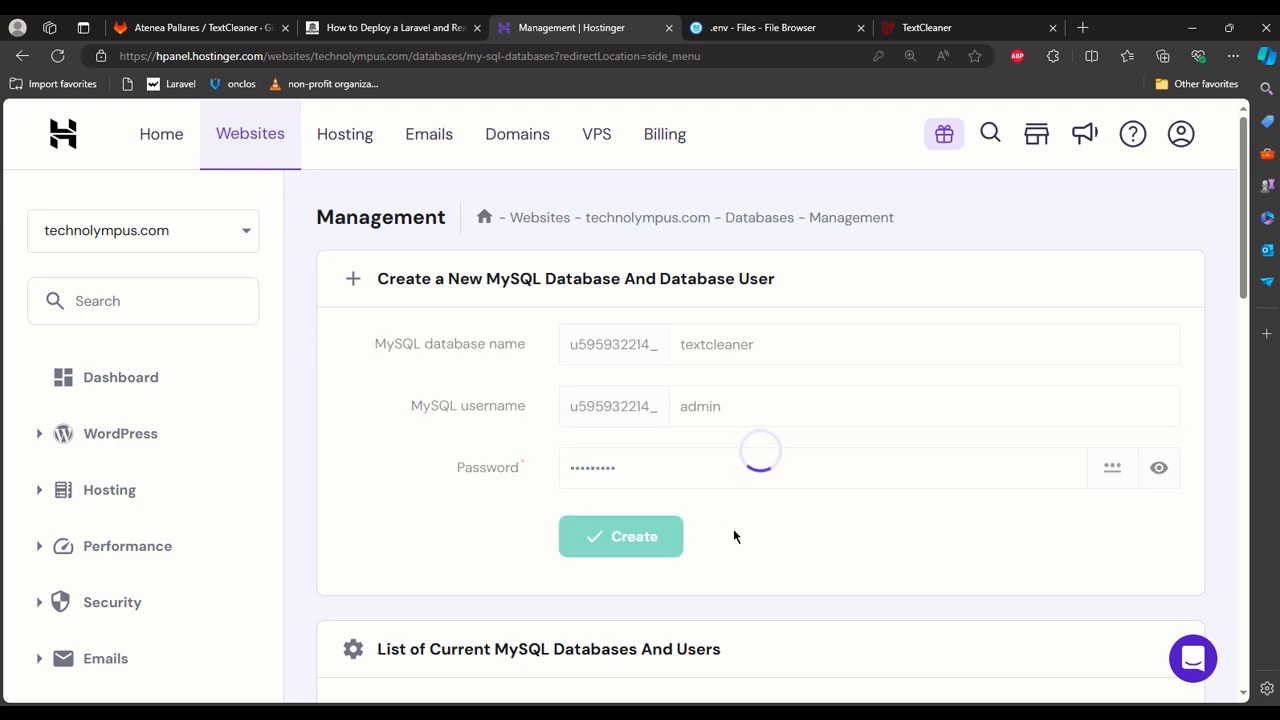
Find the new textcleaner database in the current databases list and check which actions are available for it.
scroll(740, 540, down, 4)
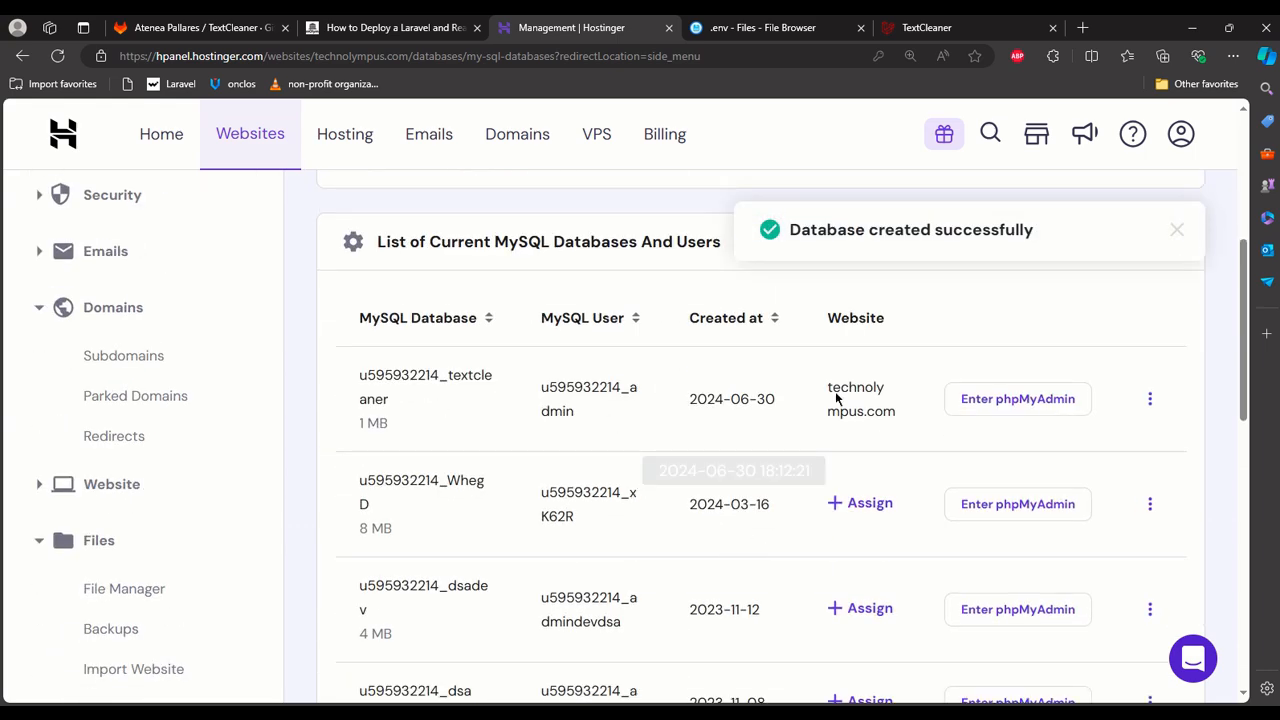
click(1151, 401)
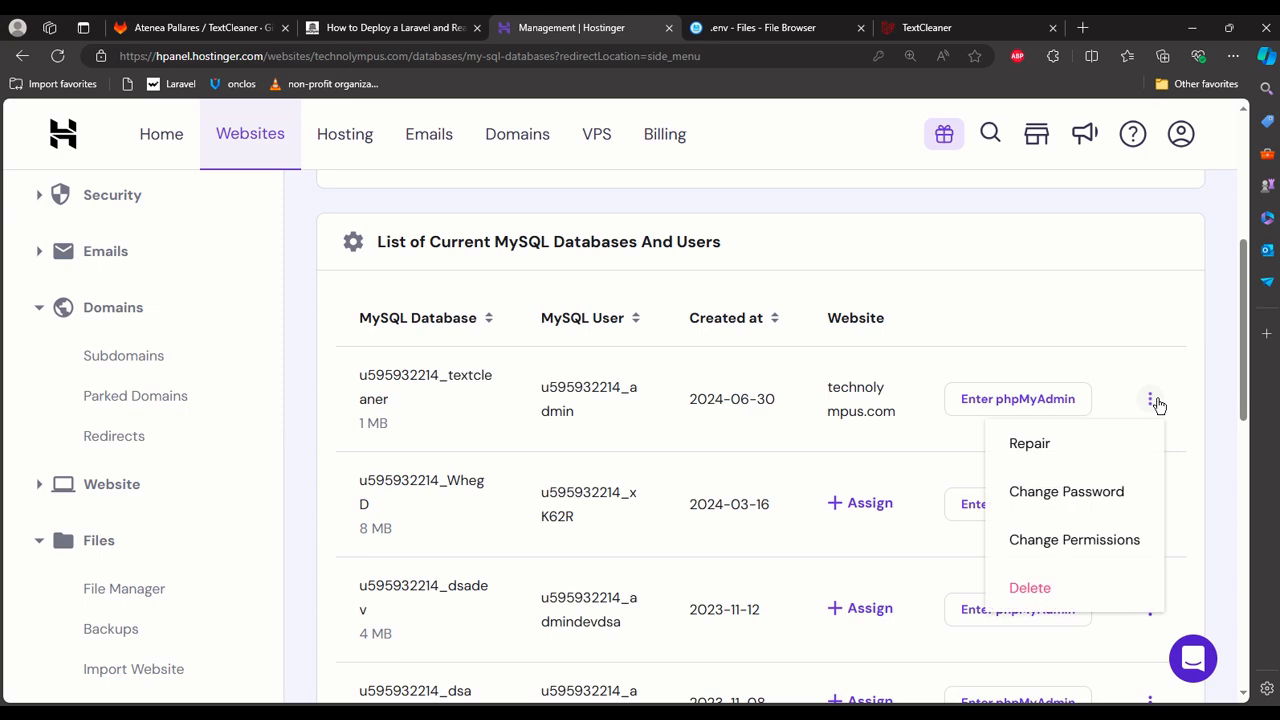
click(1093, 324)
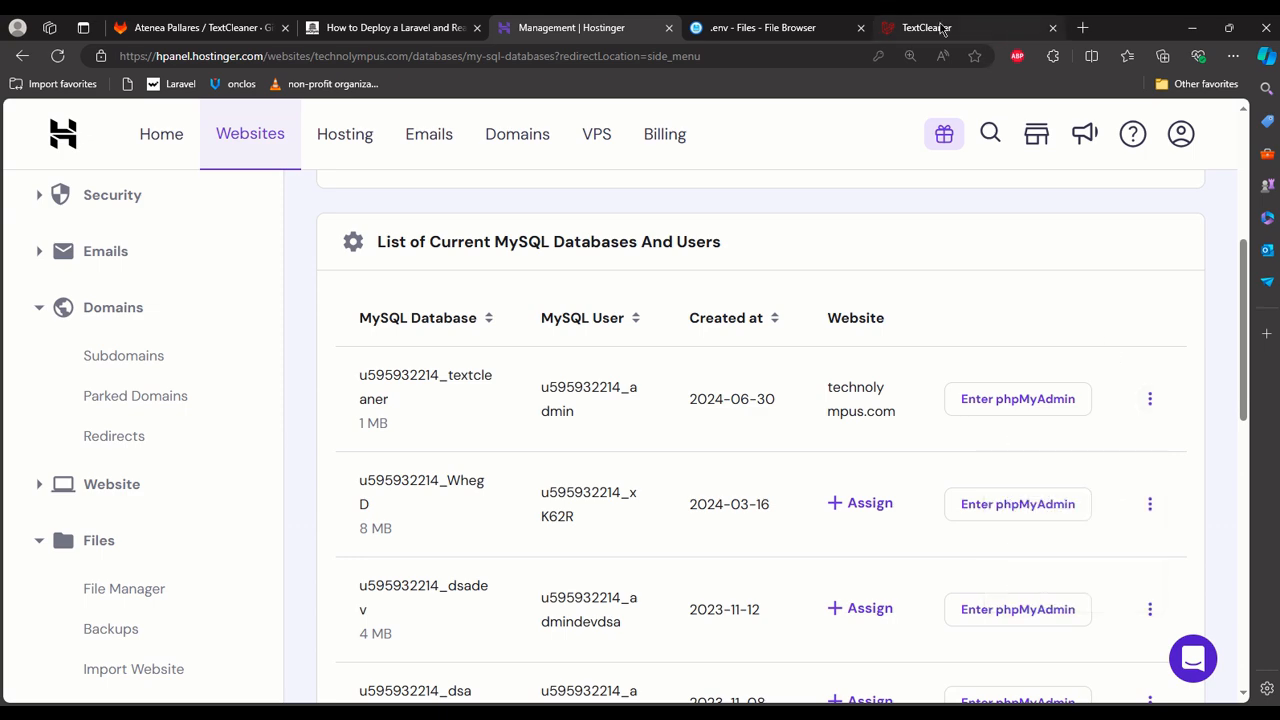
Copy the new textcleaner database's full name from Hostinger and paste it as the DB_DATABASE value in the server's .env file.
click(944, 29)
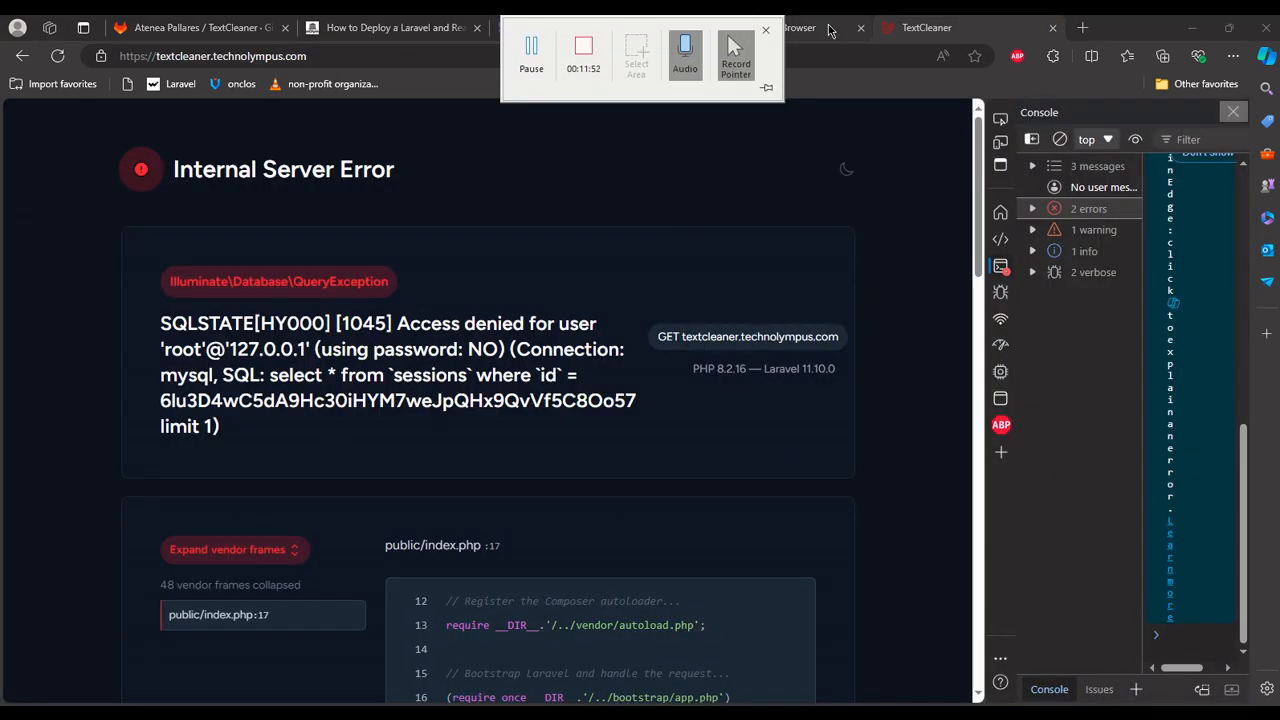
click(755, 22)
scroll(314, 368, down, 2)
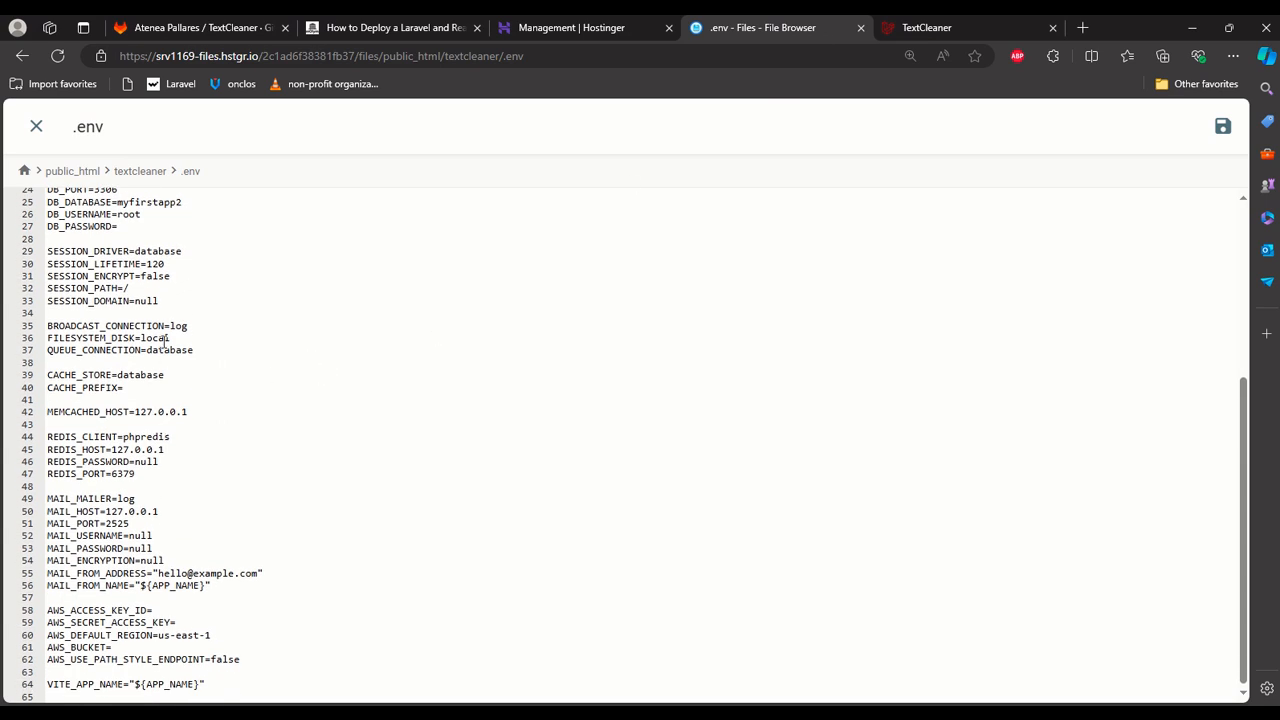
mouse_move(570, 30)
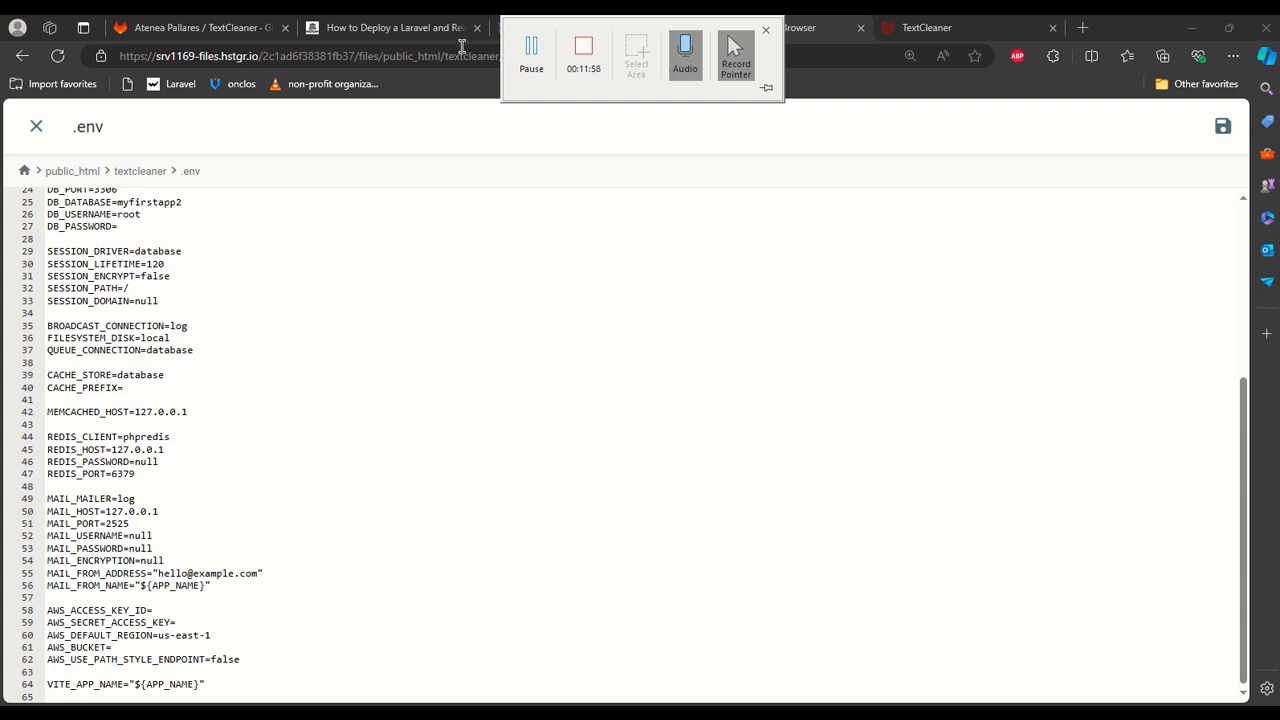
click(522, 30)
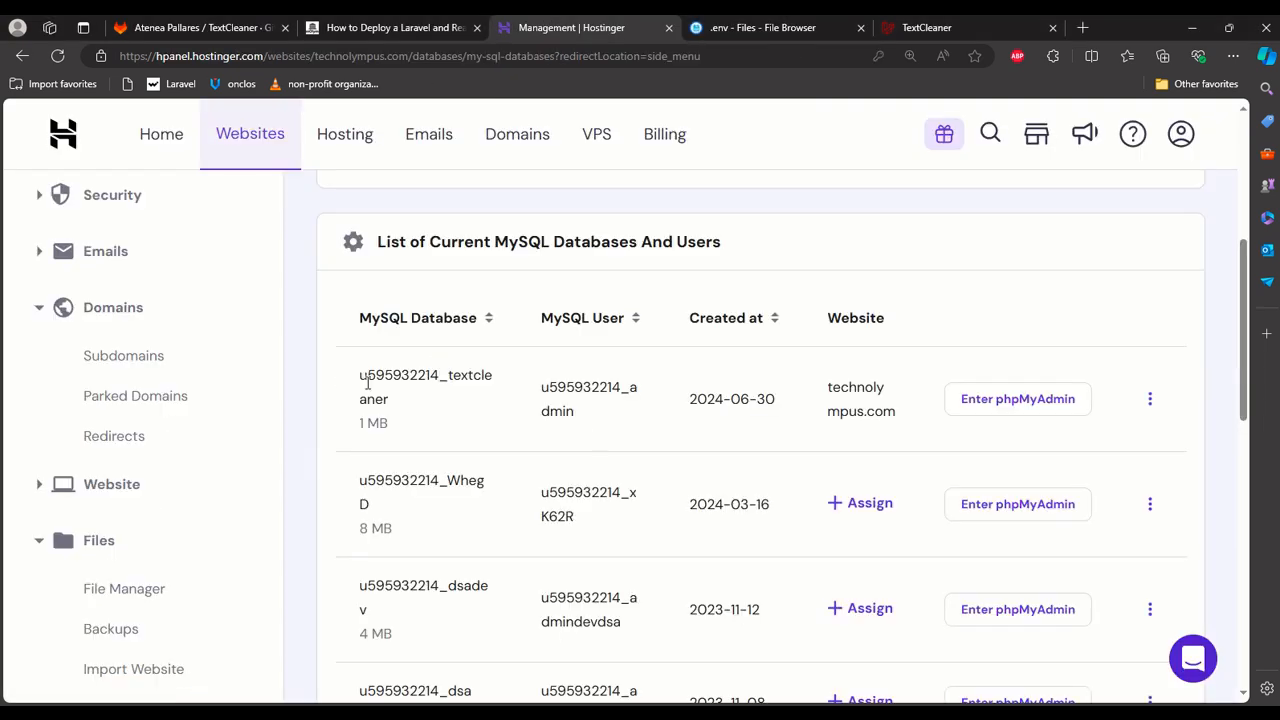
drag(360, 375, 397, 397)
key(ctrl+c)
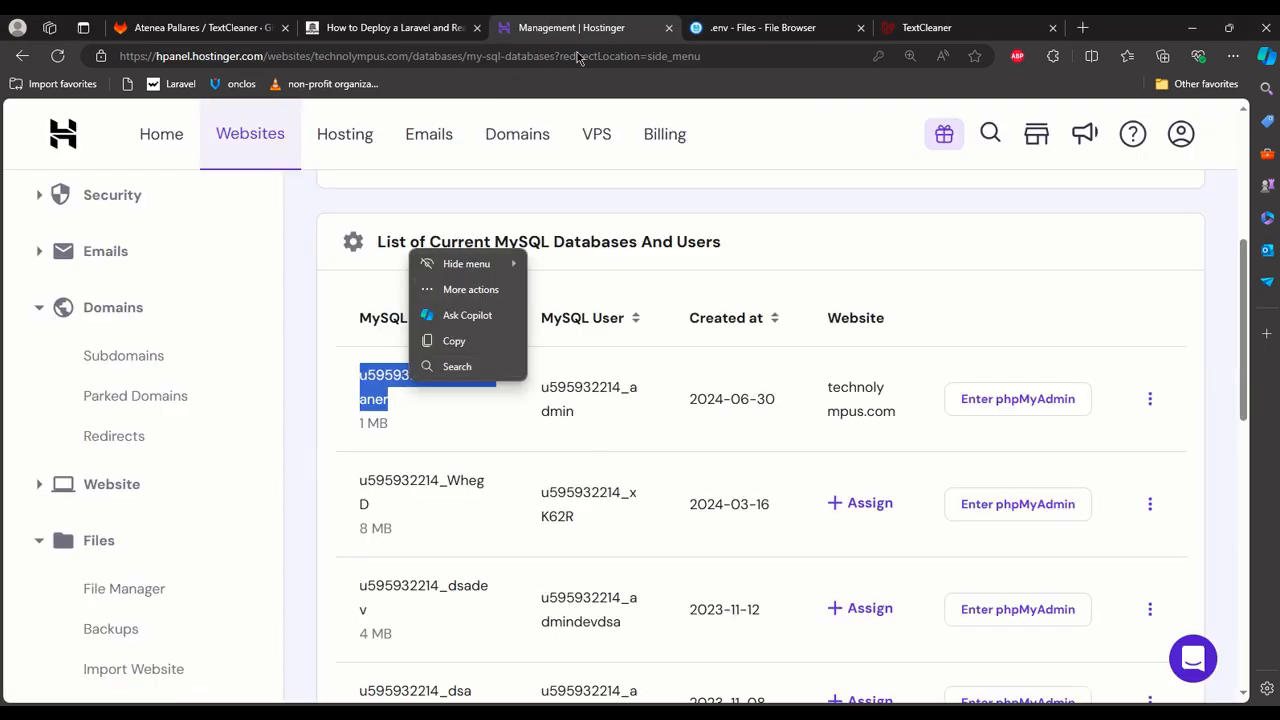
click(762, 24)
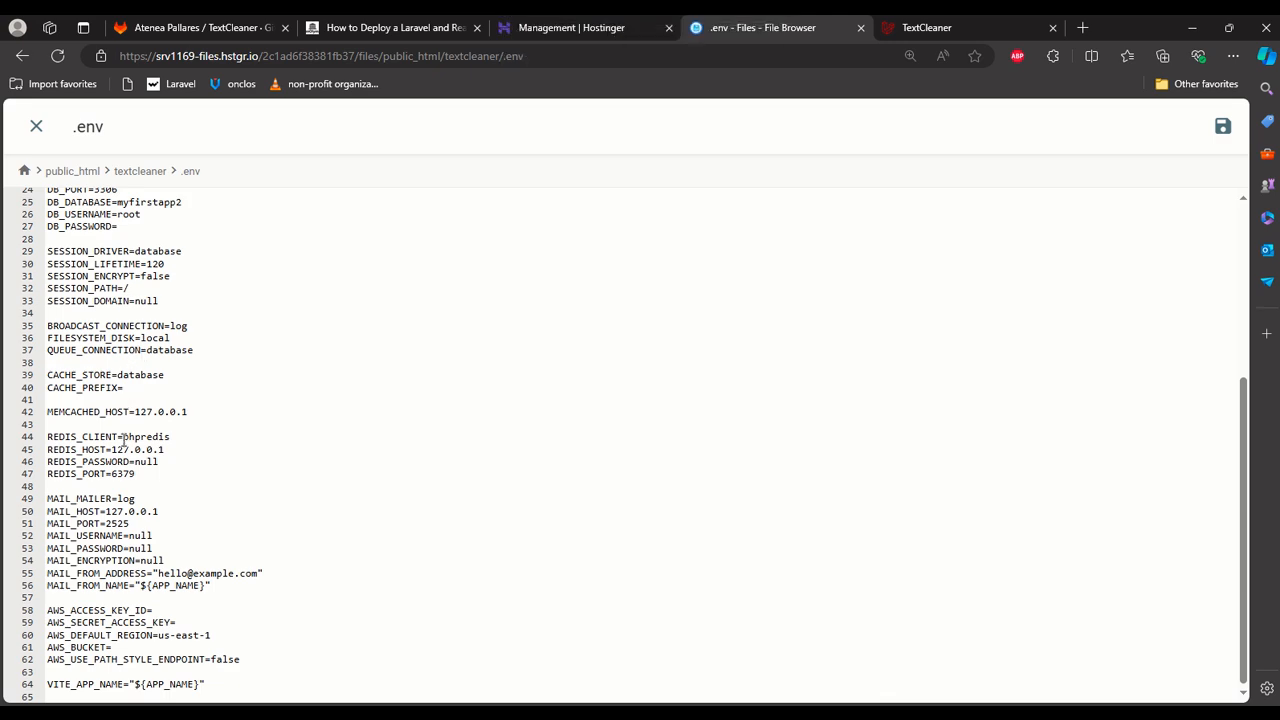
scroll(131, 374, up, 3)
scroll(133, 378, down, 2)
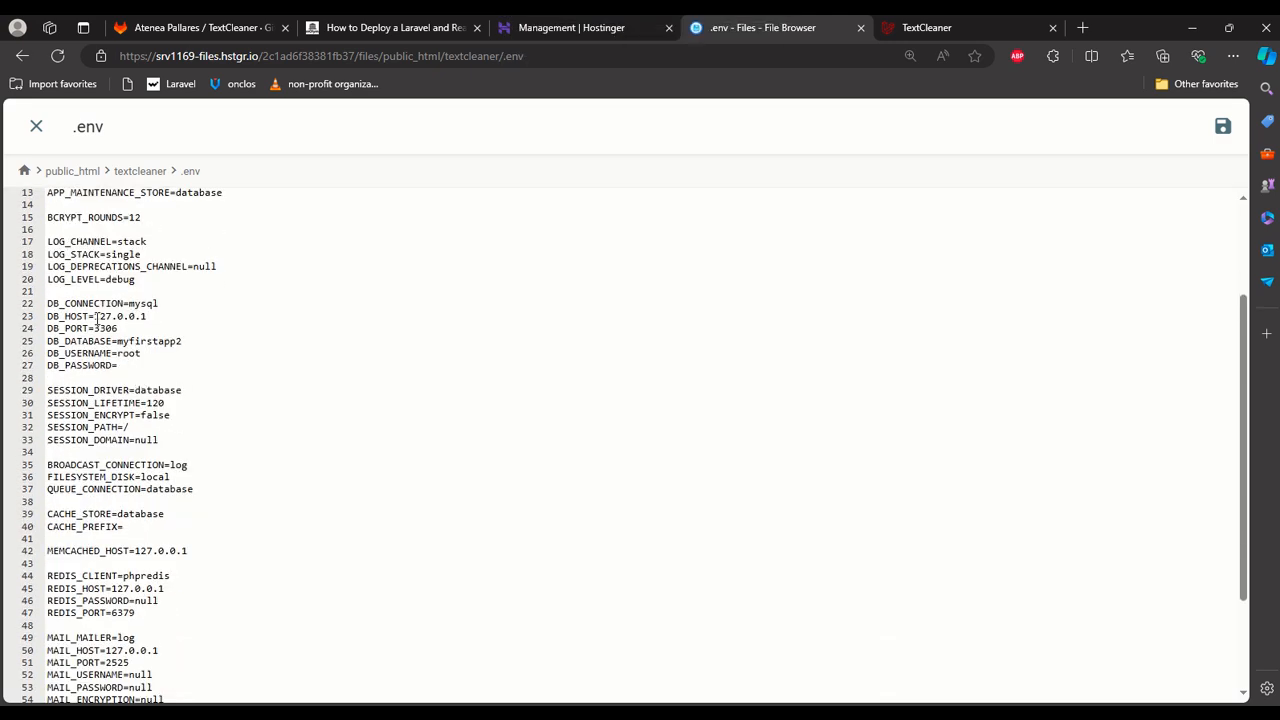
double_click(135, 341)
key(ctrl+v)
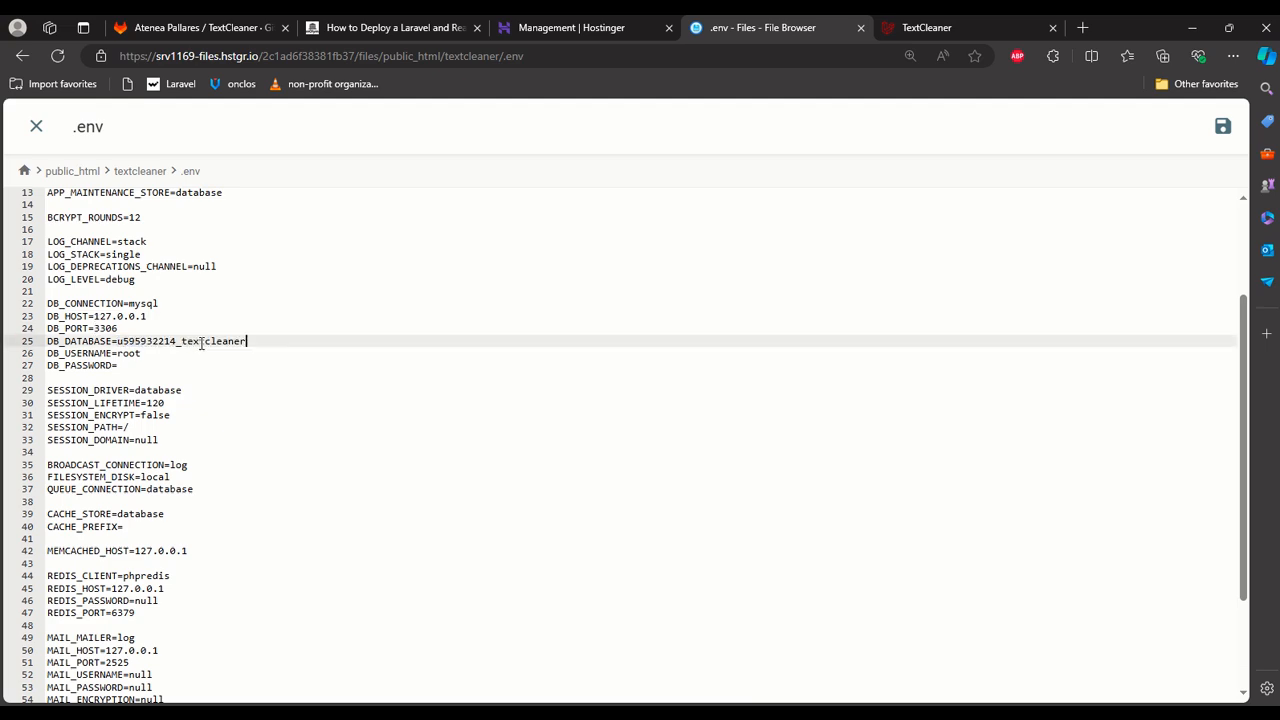
Copy the textcleaner database's full MySQL username from Hostinger and paste it as the DB_USERNAME value in the server's .env file.
click(396, 32)
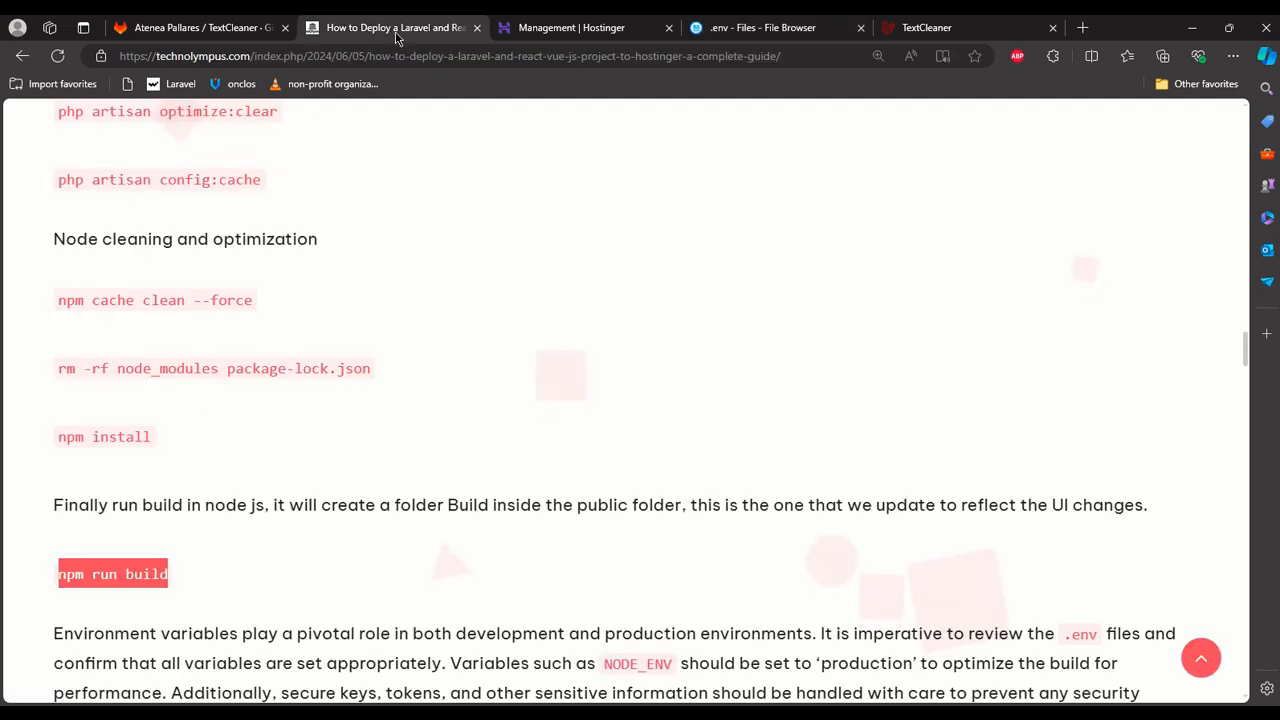
click(571, 27)
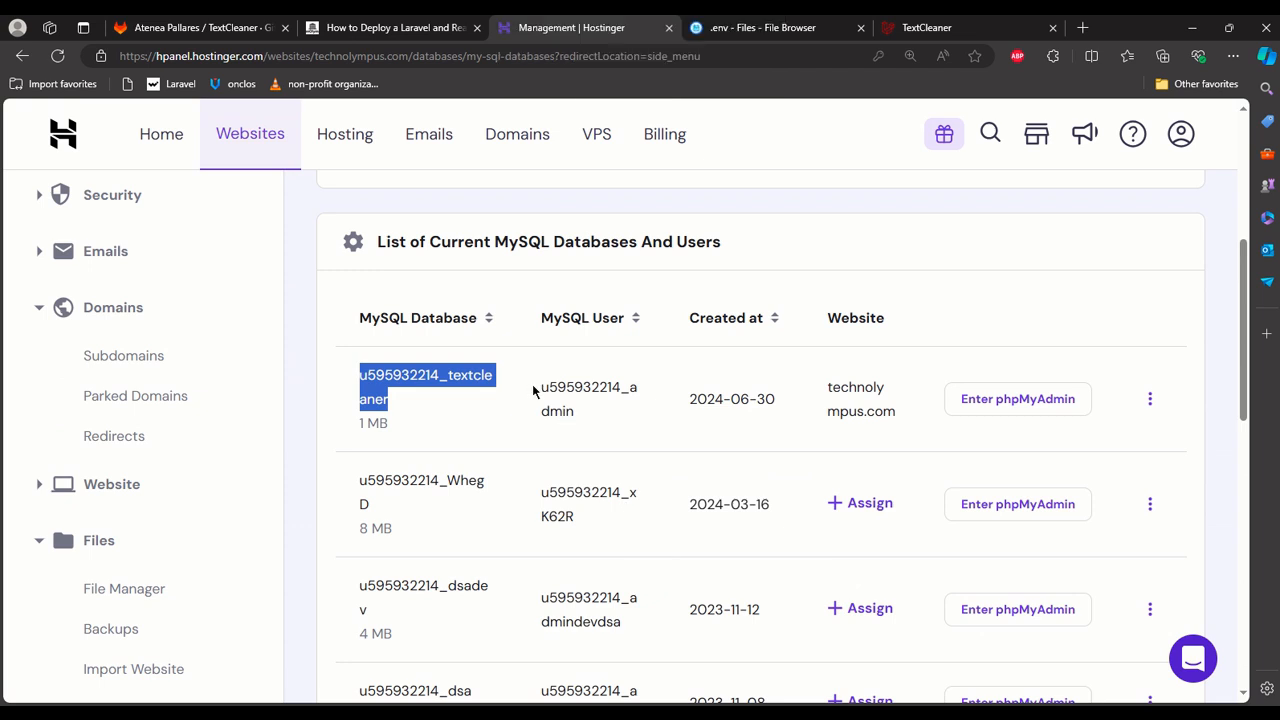
drag(541, 387, 576, 412)
key(ctrl+c)
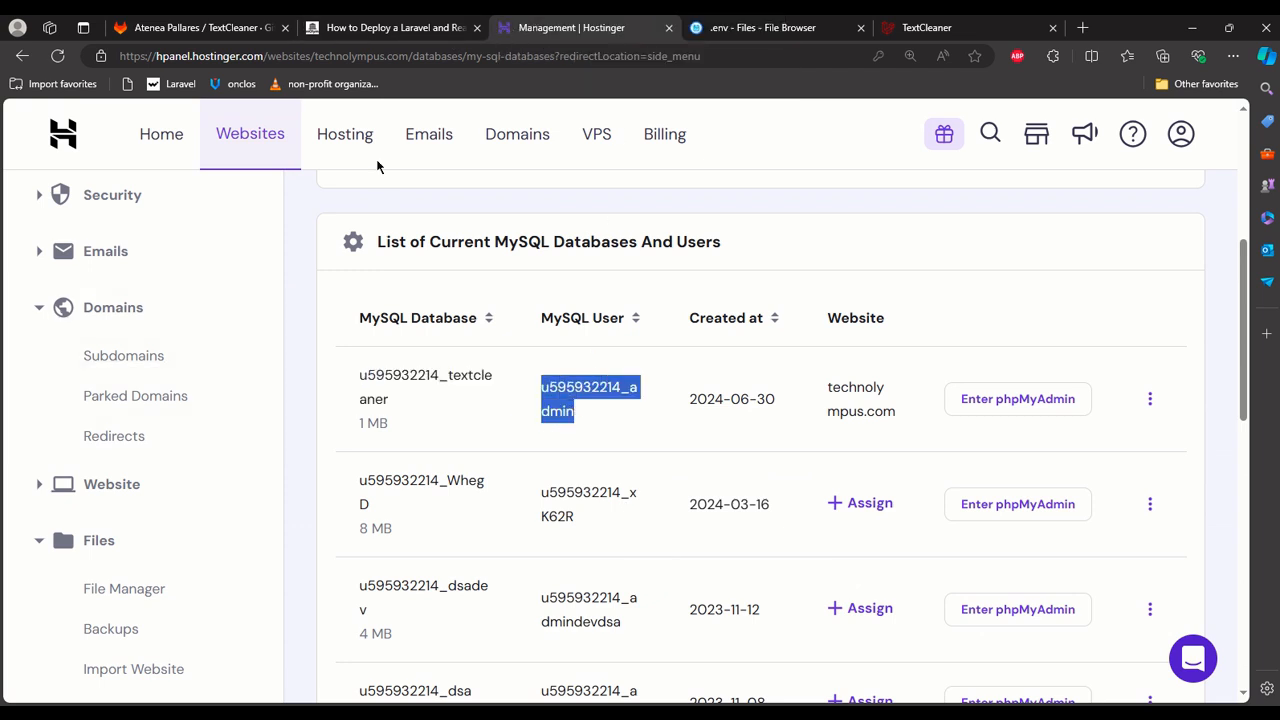
click(699, 36)
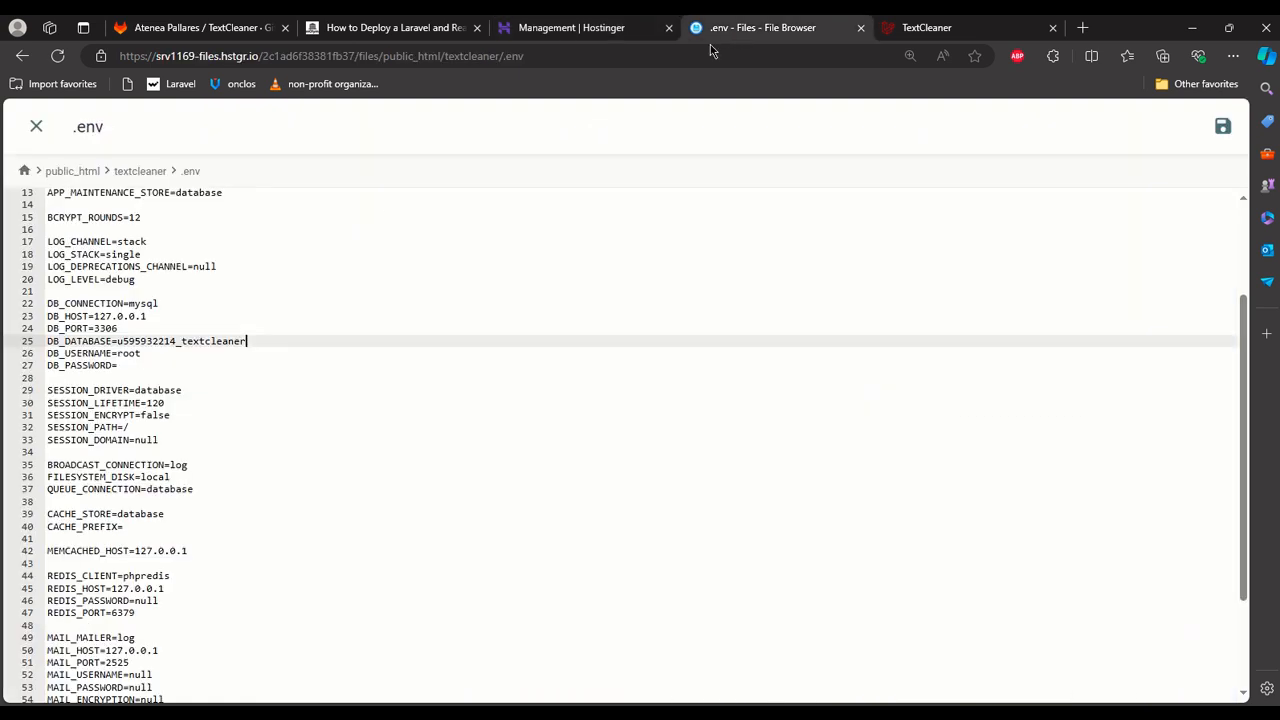
drag(118, 353, 155, 353)
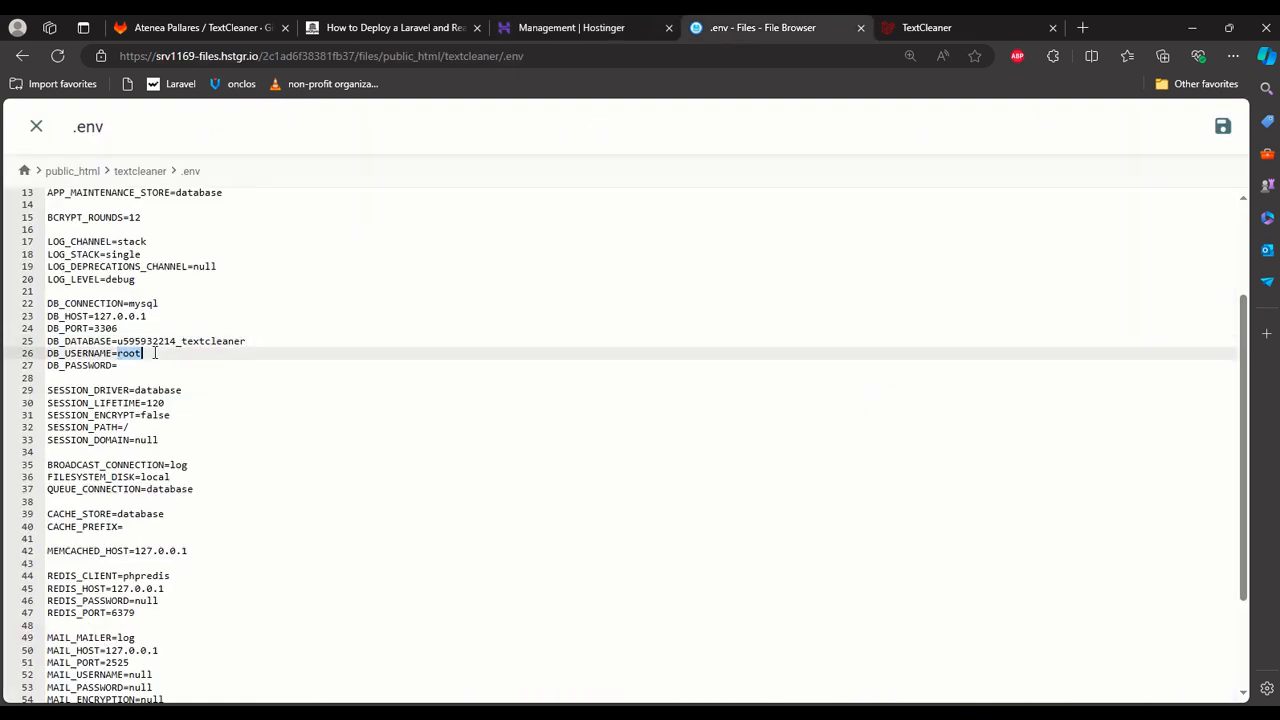
key(ctrl+v)
Enter the database password as the DB_PASSWORD value, save the .env file, and reload textcleaner.technolympus.com.
click(151, 366)
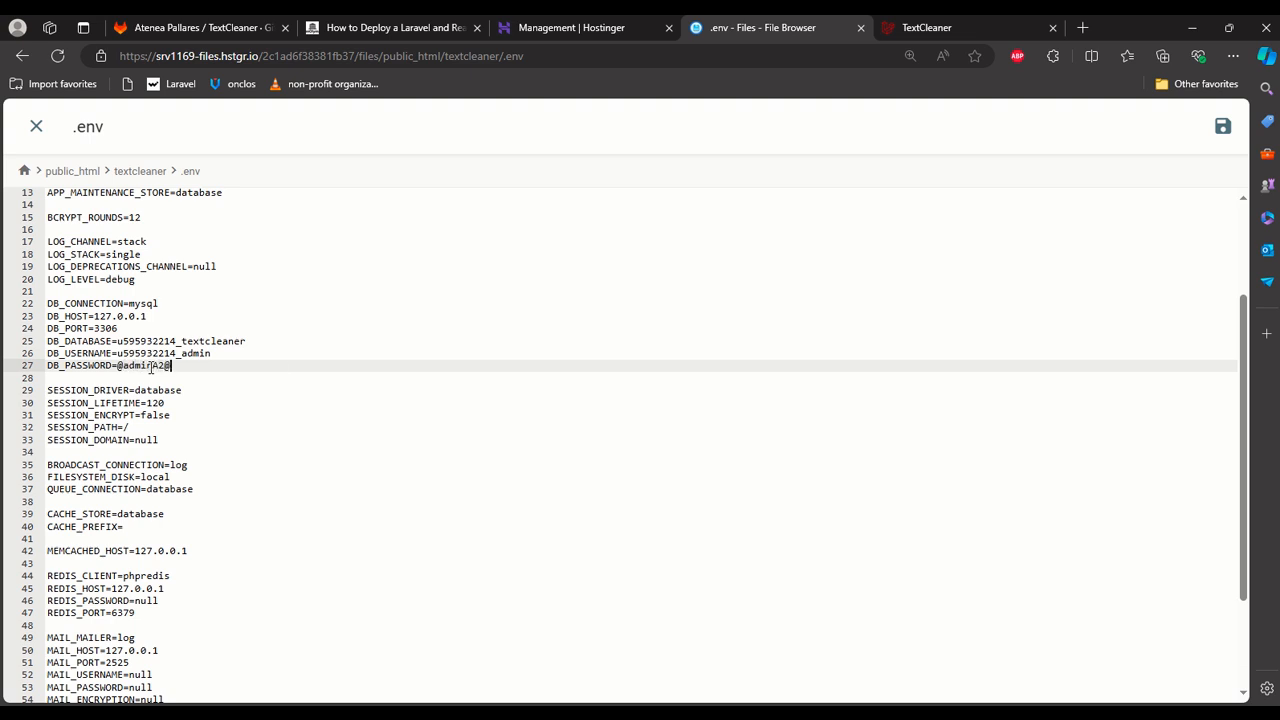
click(1222, 126)
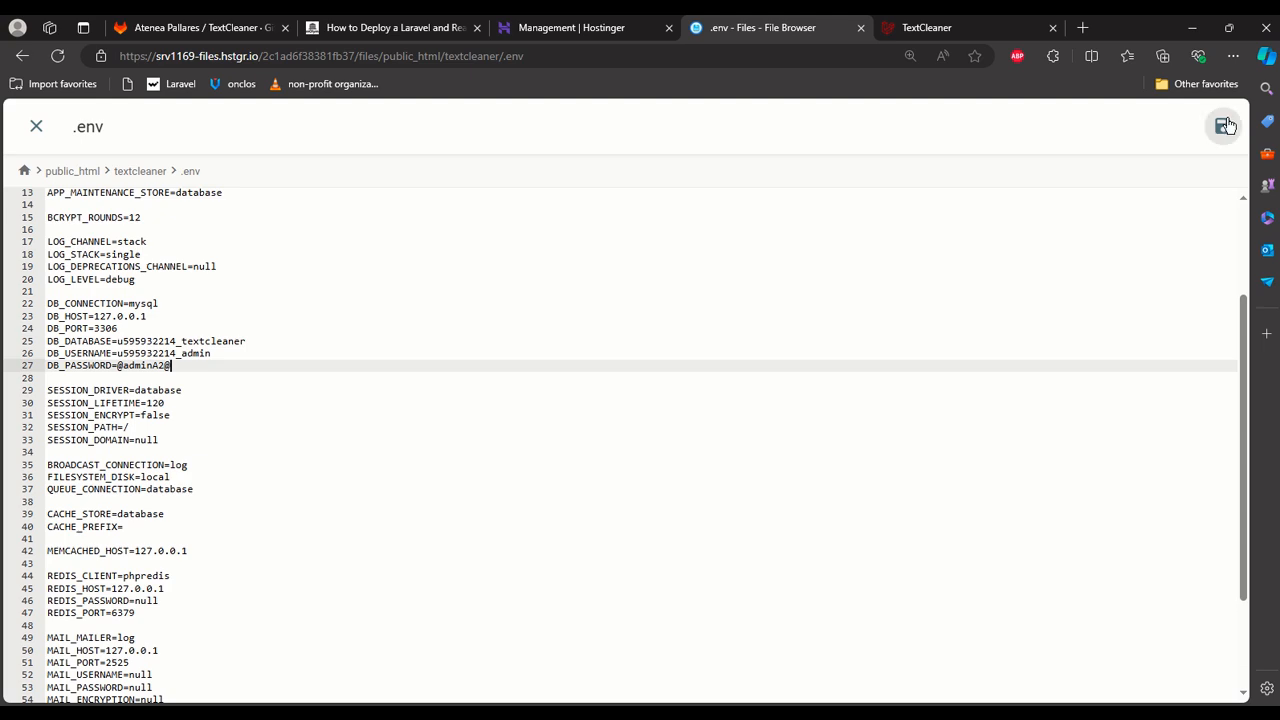
click(926, 27)
click(800, 57)
key(Return)
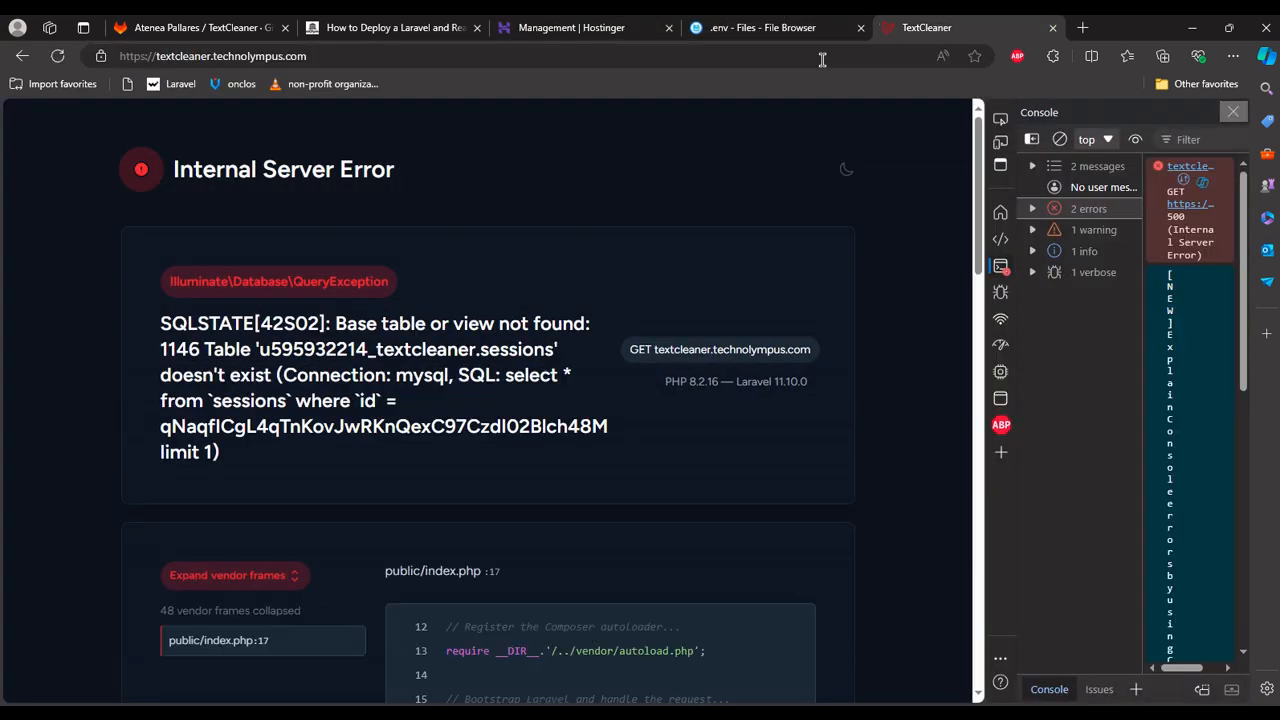
Switch to the server's SSH terminal, list the textcleaner project files, and run php artisan migrate to create the database tables.
click(560, 35)
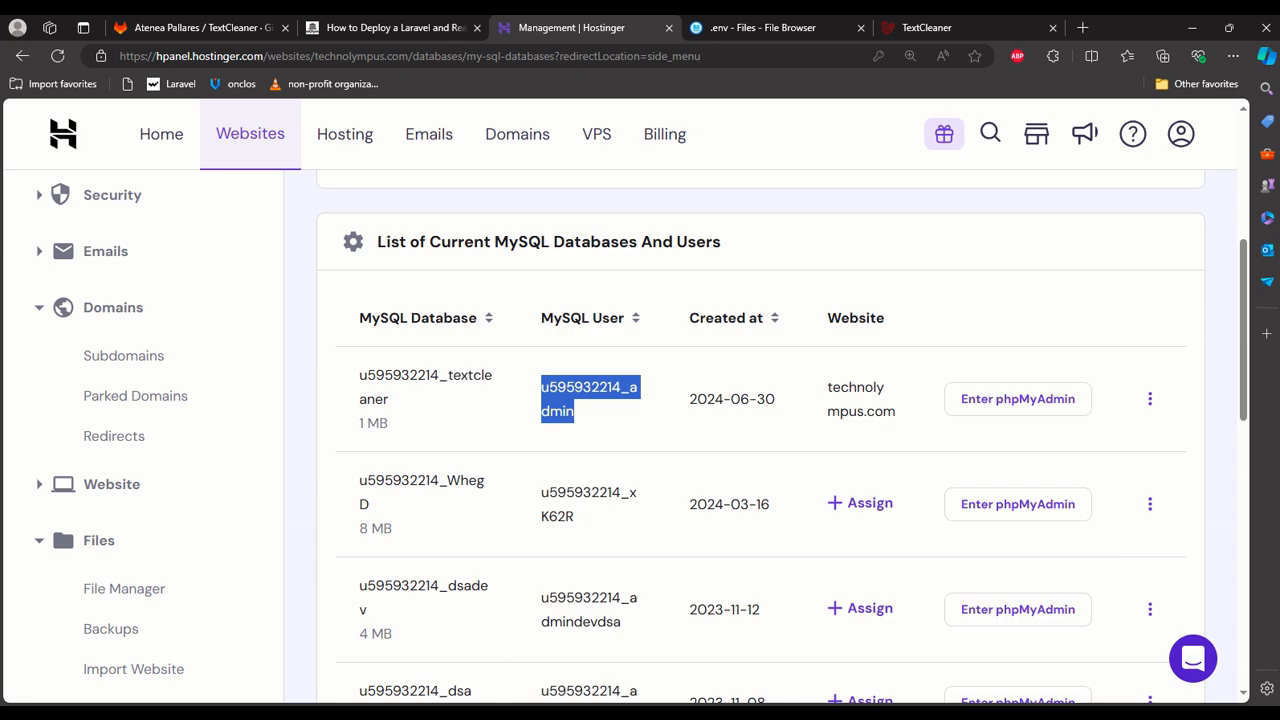
key(alt+Tab)
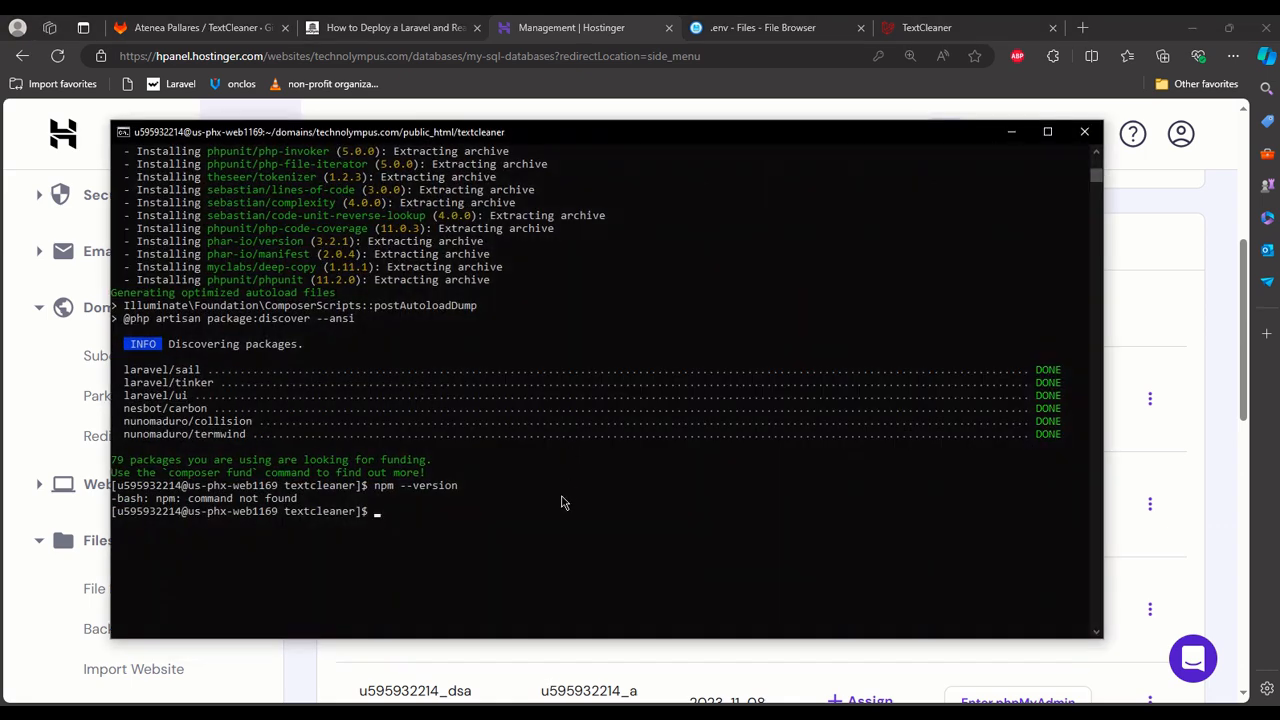
click(562, 502)
text(ls)
key(Return)
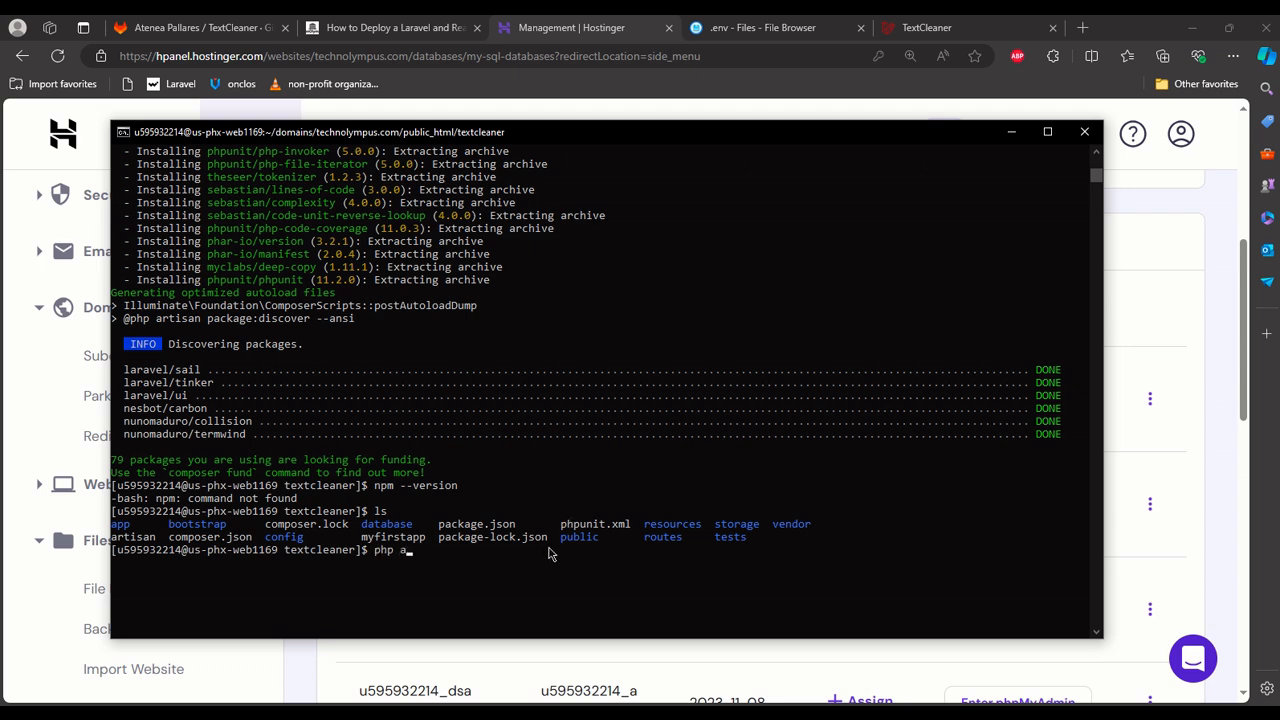
text(php artisan migrate)
key(Return)
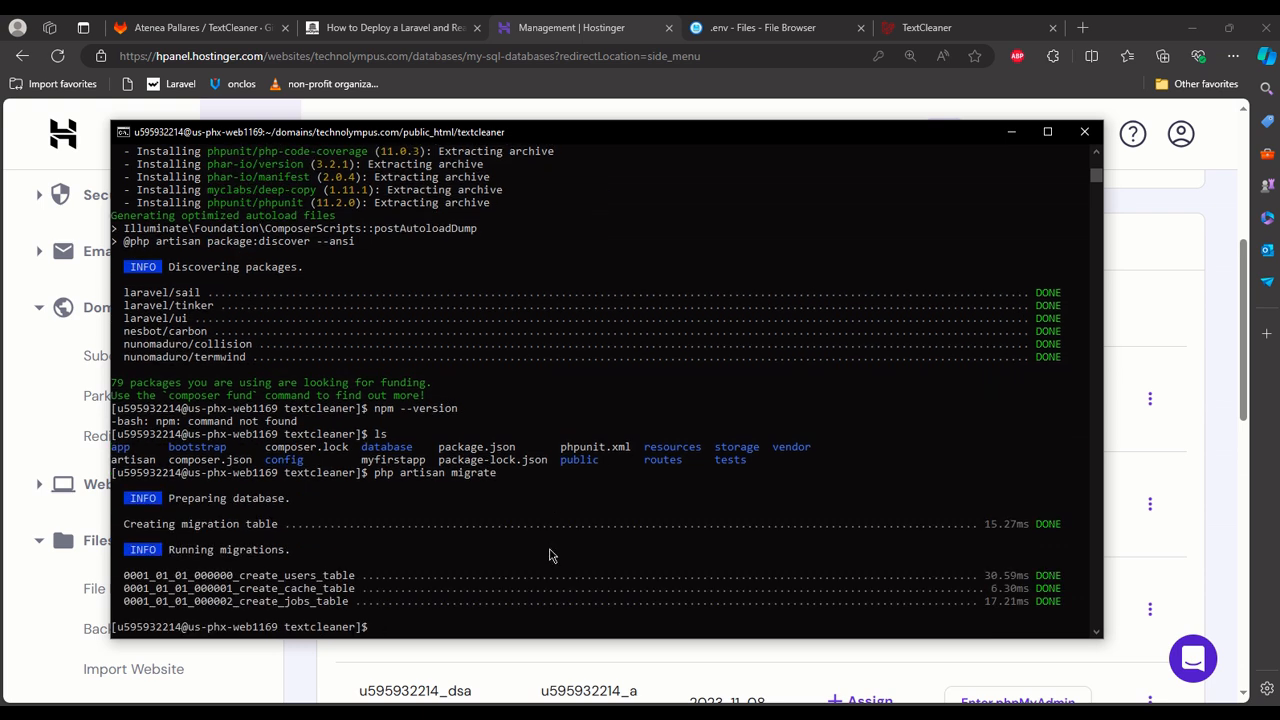
click(1011, 131)
Reload textcleaner.technolympus.com, close the browser's developer console, and look over the Text Cleaner page.
click(926, 27)
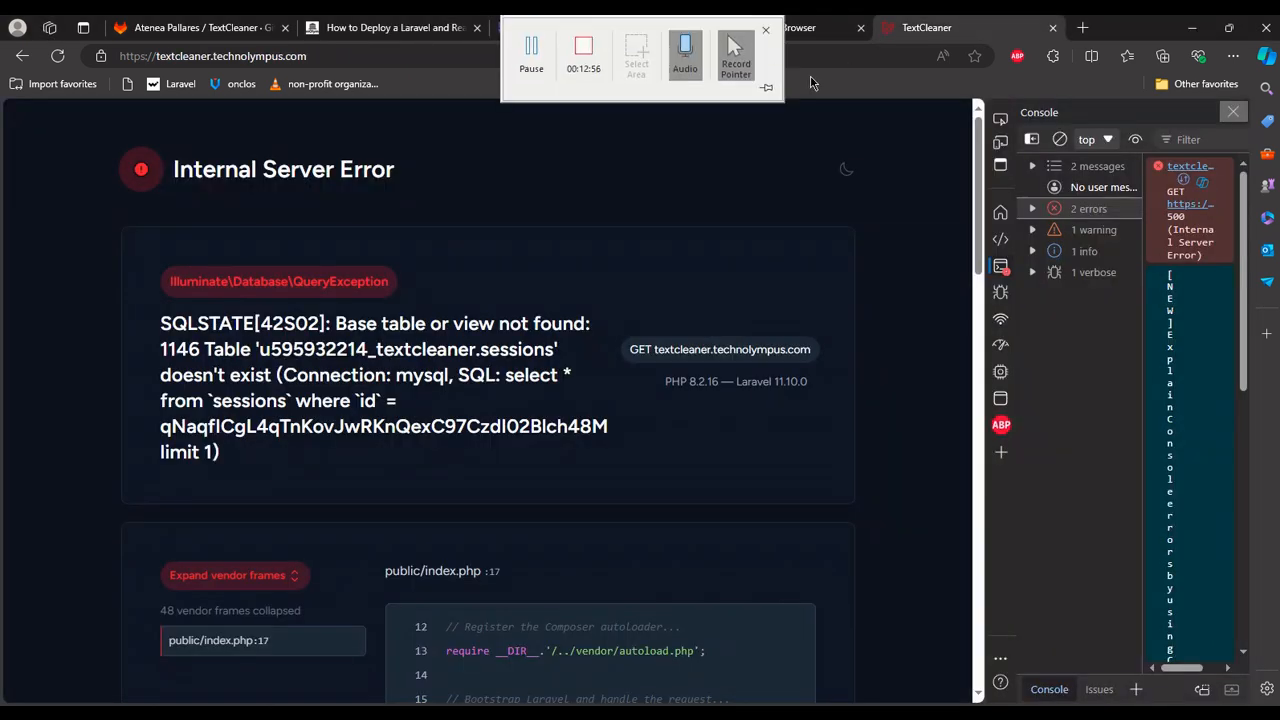
key(F5)
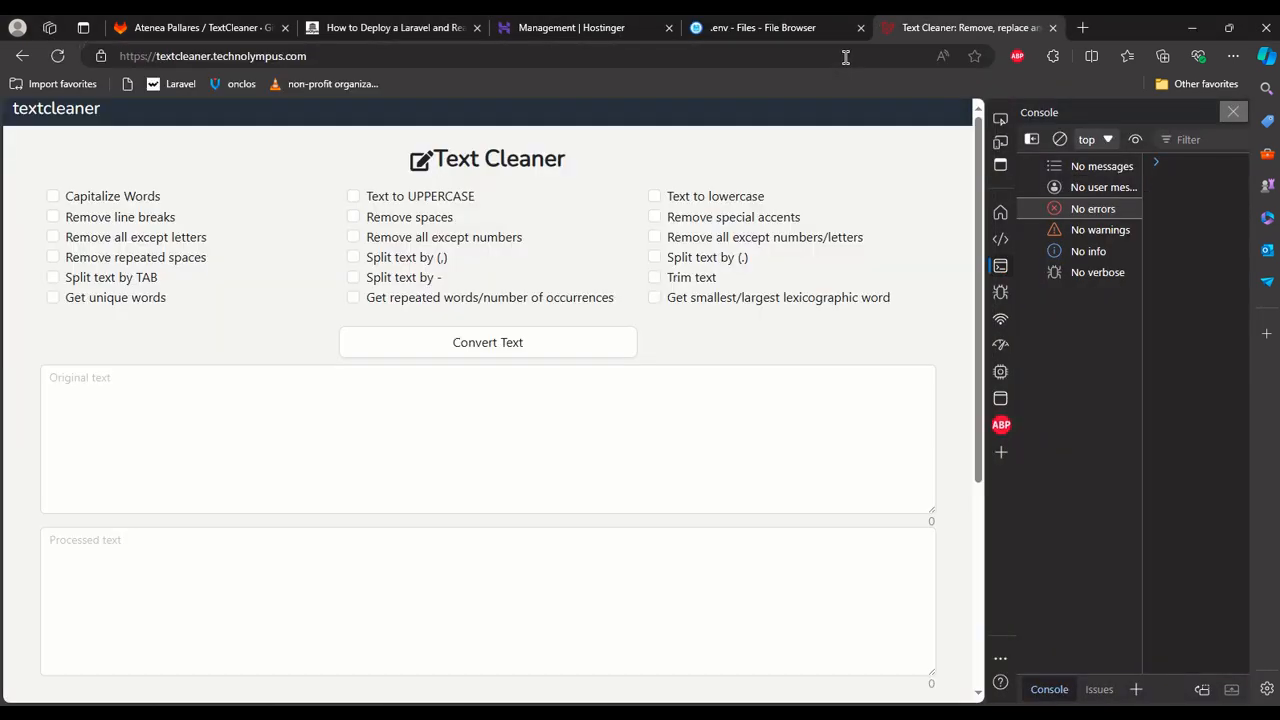
click(1233, 111)
scroll(543, 251, down, 3)
scroll(509, 209, up, 3)
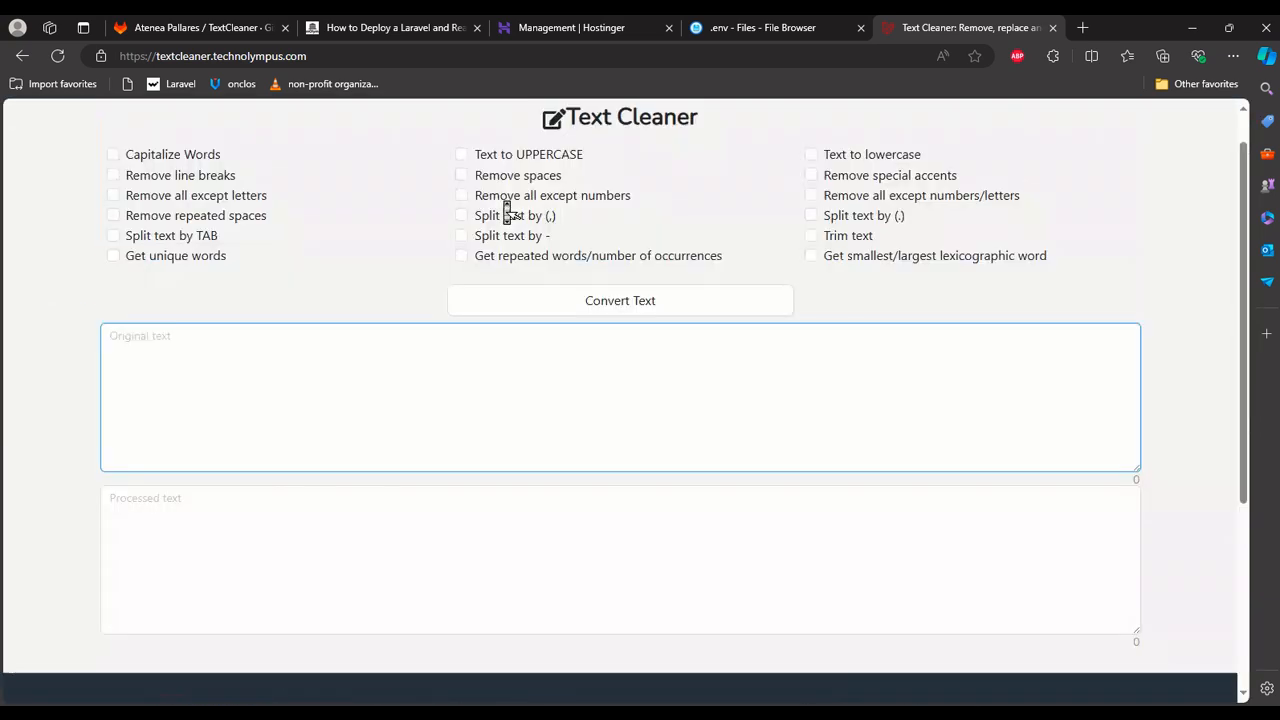
Test the deployed app by converting the original text "hola como estas" with the Text to UPPERCASE option, and check the page down to its footer.
click(351, 510)
text(hola como estas)
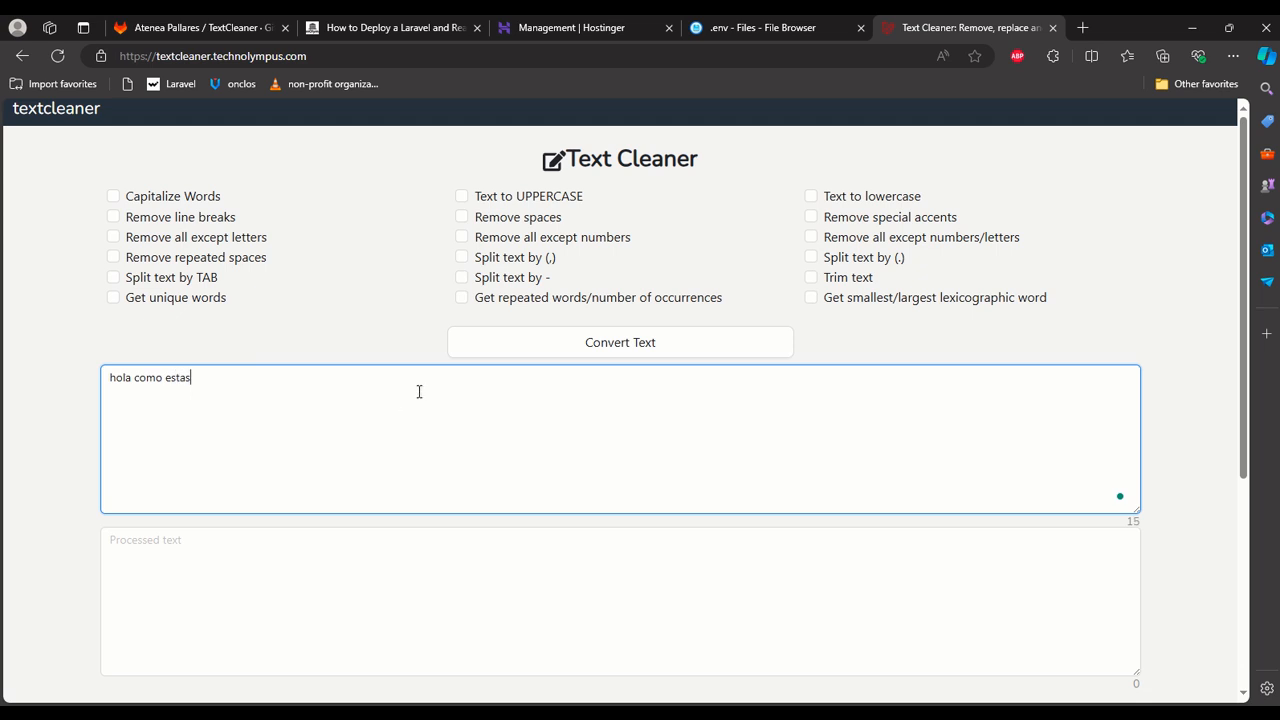
click(497, 196)
click(572, 345)
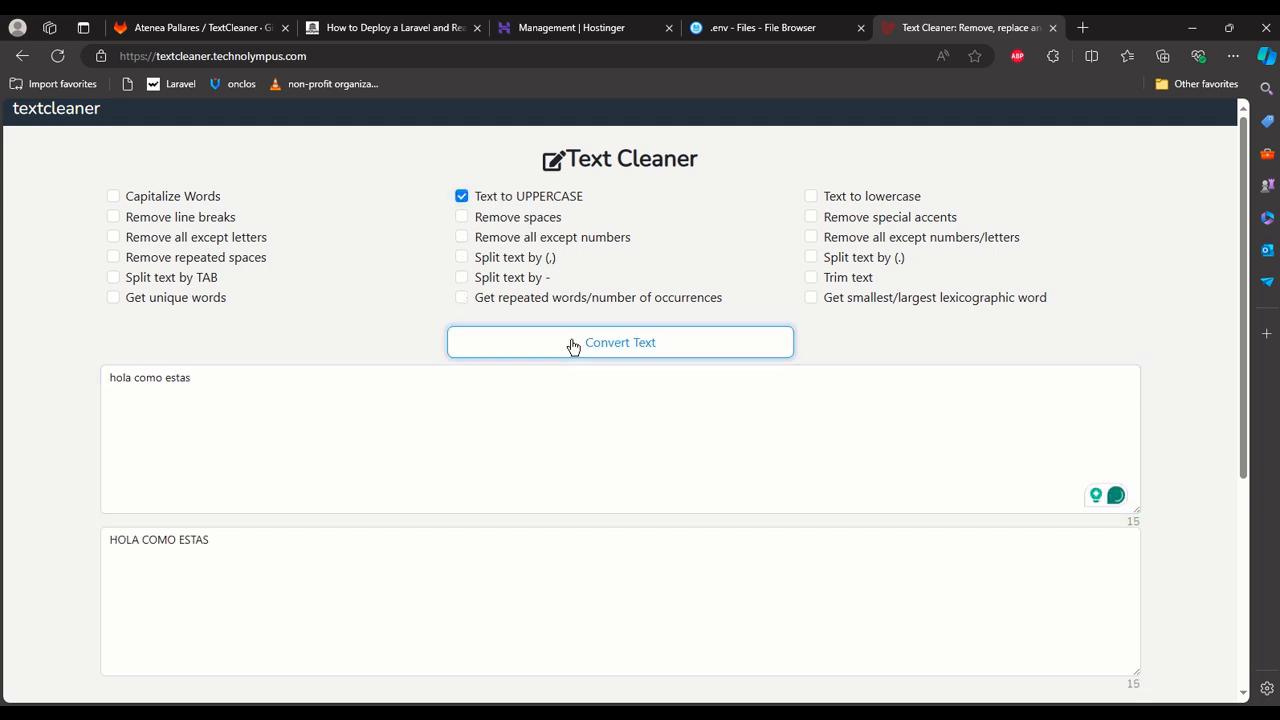
scroll(490, 380, down, 3)
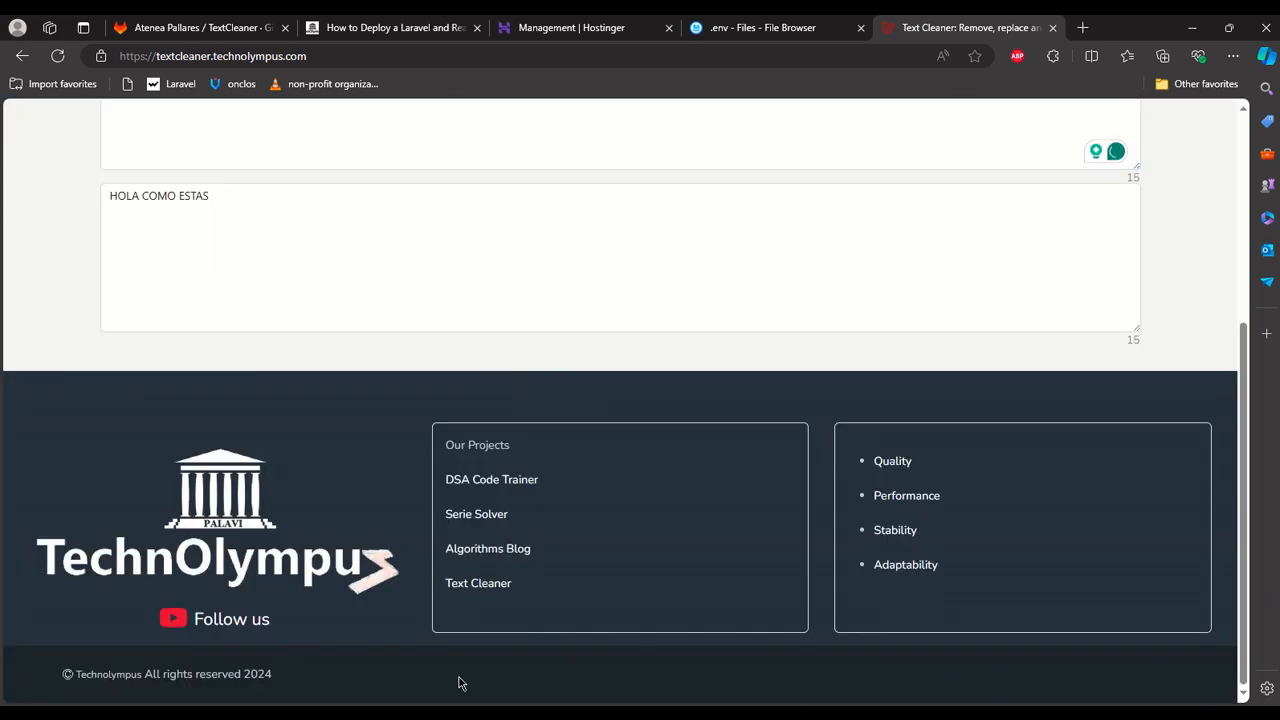
scroll(461, 683, up, 3)
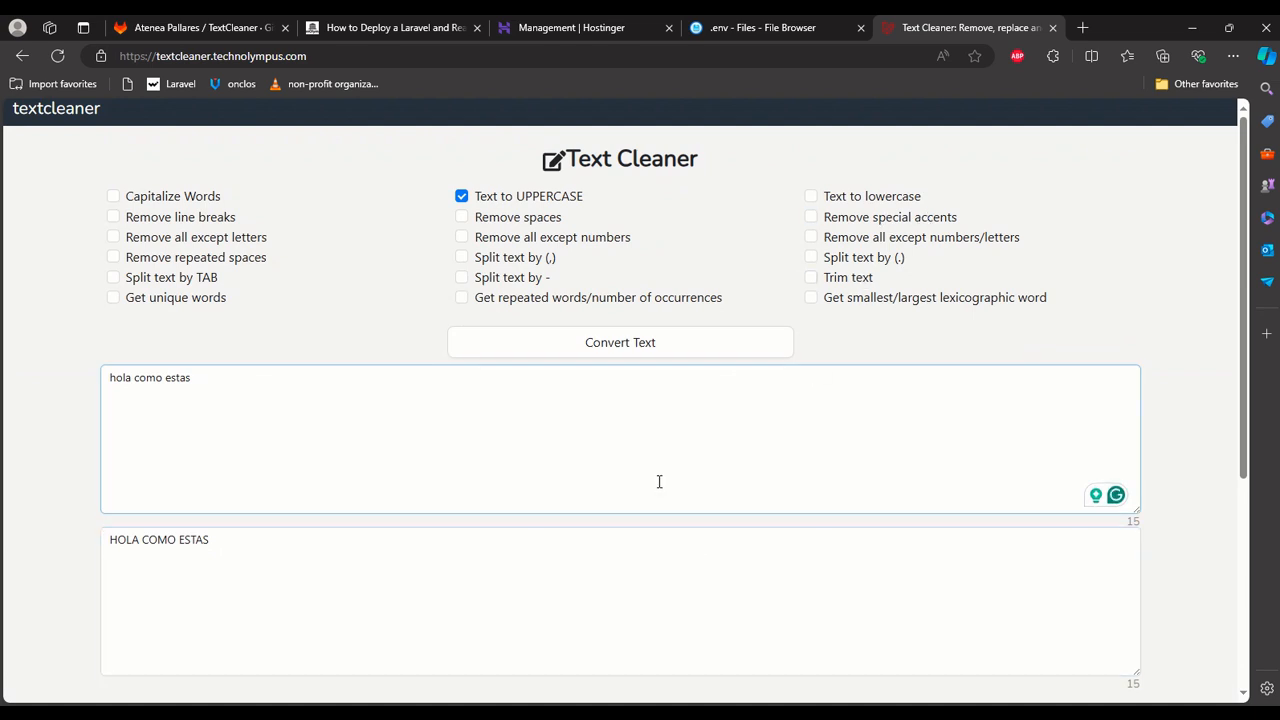